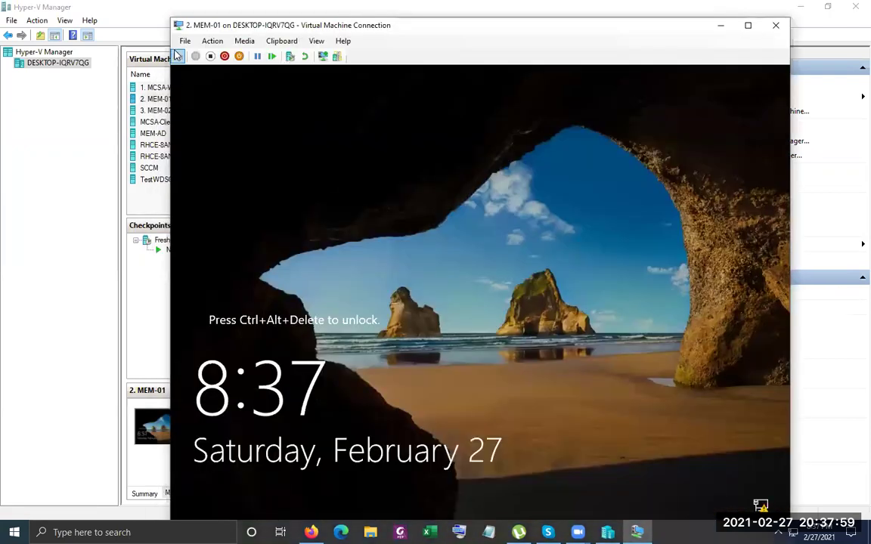
# Close the MEM-01 connection window and connect to the 3. MEM-02 virtual machine
pyautogui.click(195, 56)
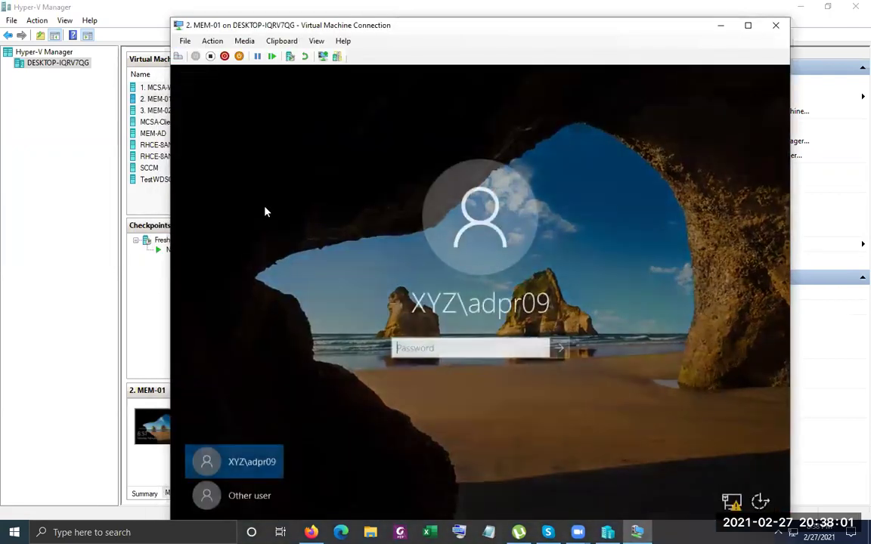
pyautogui.click(66, 296)
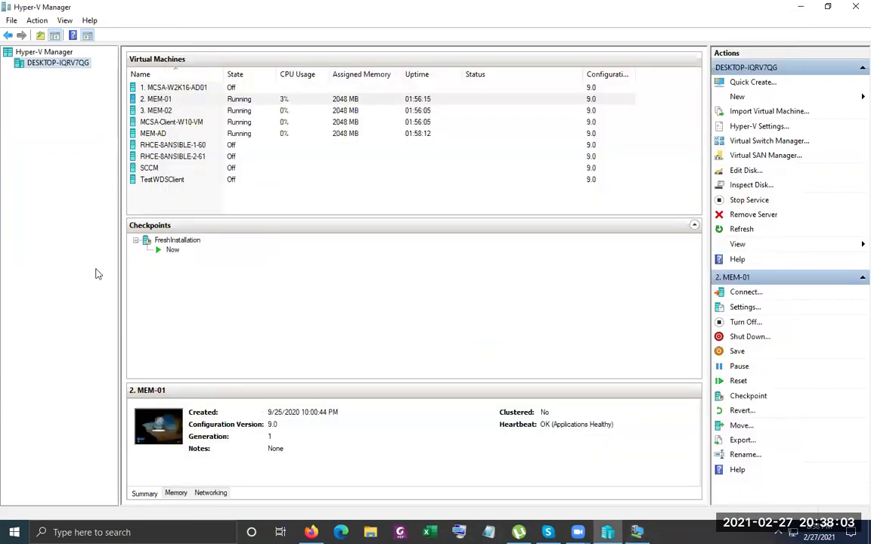
pyautogui.click(201, 112)
pyautogui.rightClick(229, 112)
pyautogui.click(239, 126)
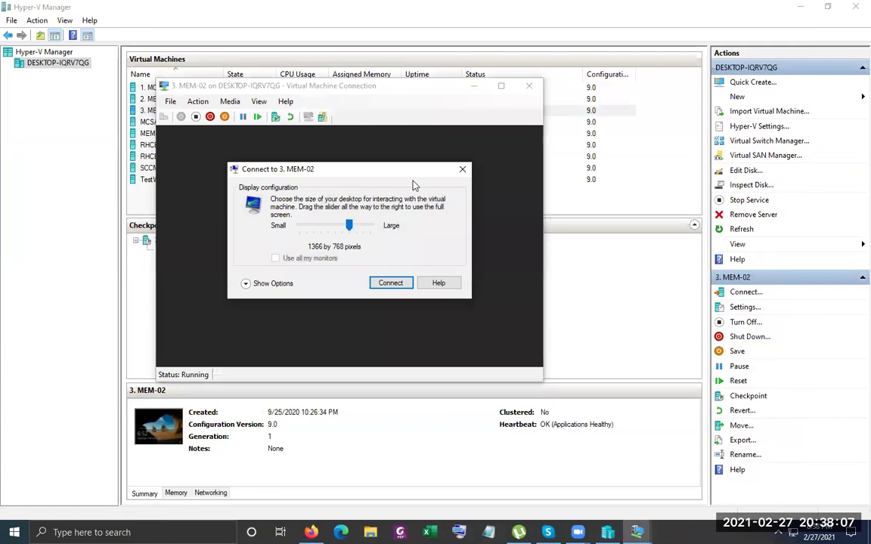
# Start the MEM-02 connection, send Ctrl+Alt+Delete and sign in with the account password
pyautogui.click(464, 174)
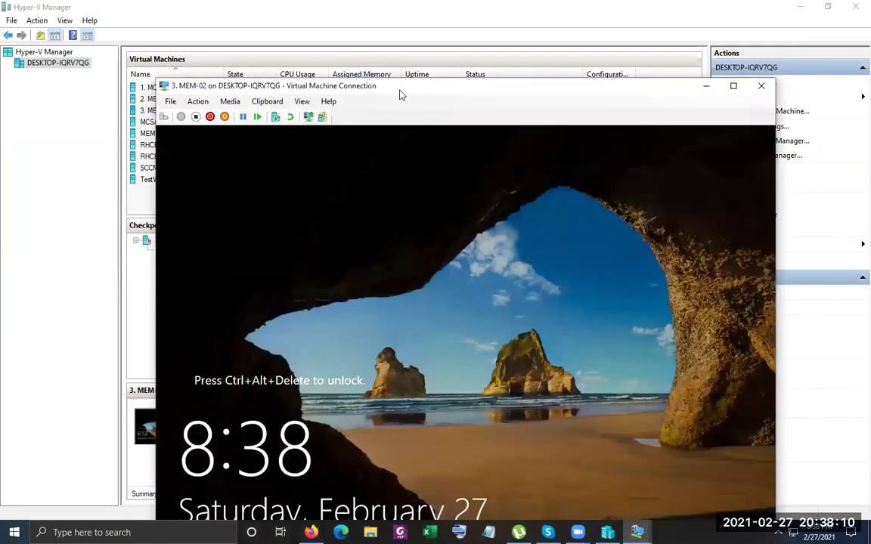
pyautogui.moveTo(401, 94); pyautogui.dragTo(375, 31)
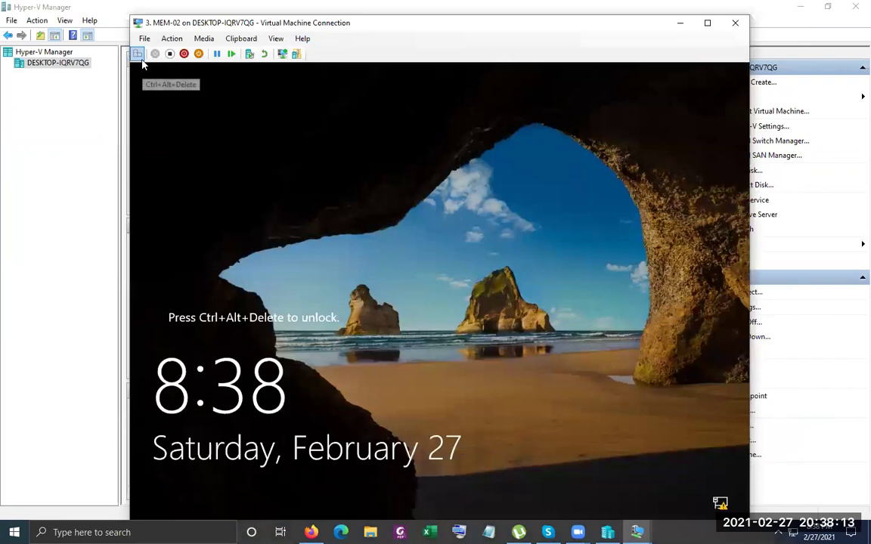
pyautogui.click(137, 54)
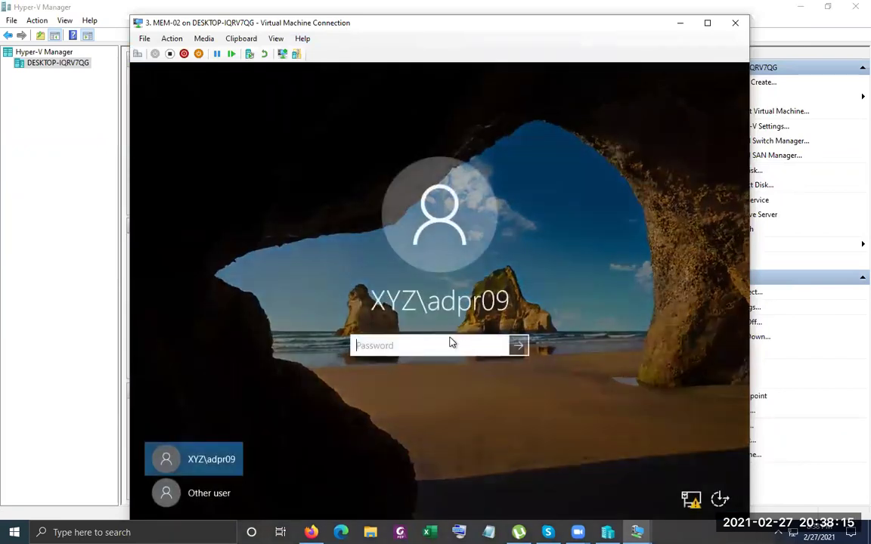
pyautogui.write('**********')
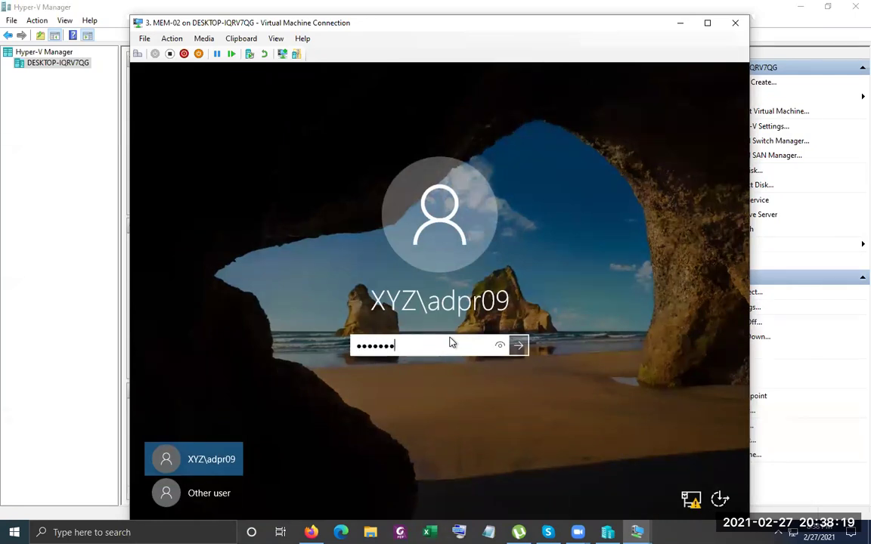
pyautogui.press('Return')
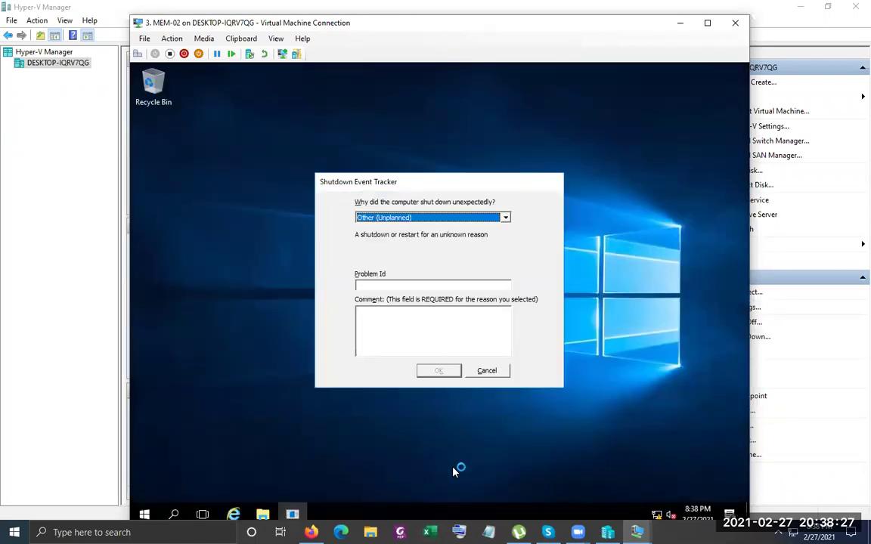
# Cancel the Shutdown Event Tracker and acknowledge the inventory collection message so the dashboard loads
pyautogui.click(488, 371)
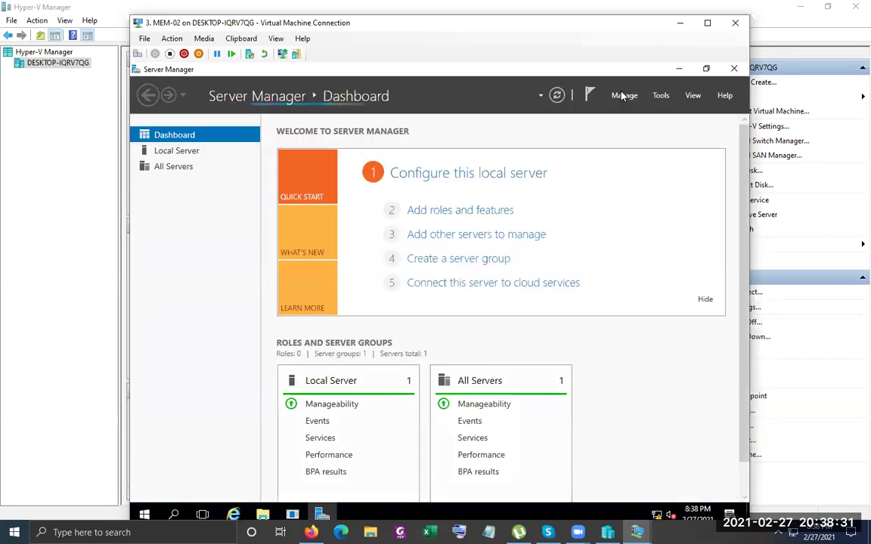
pyautogui.click(621, 95)
pyautogui.click(628, 113)
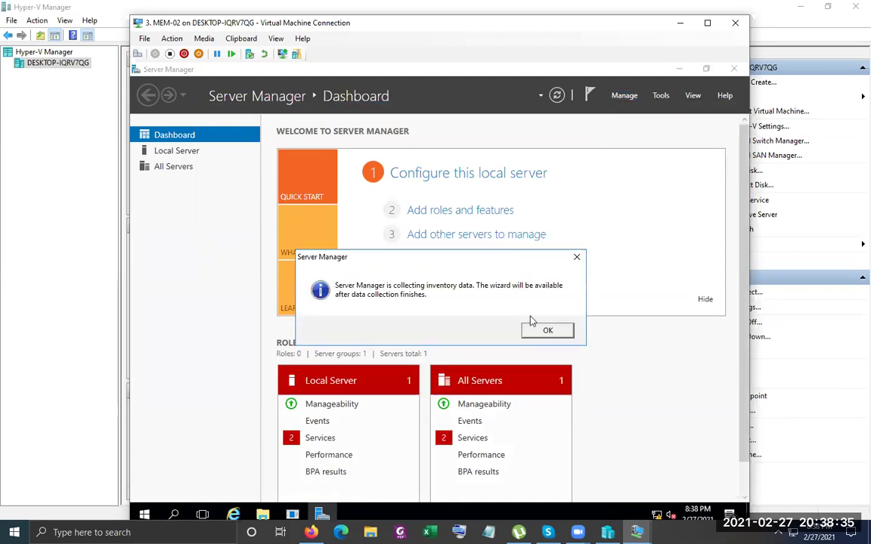
pyautogui.click(547, 329)
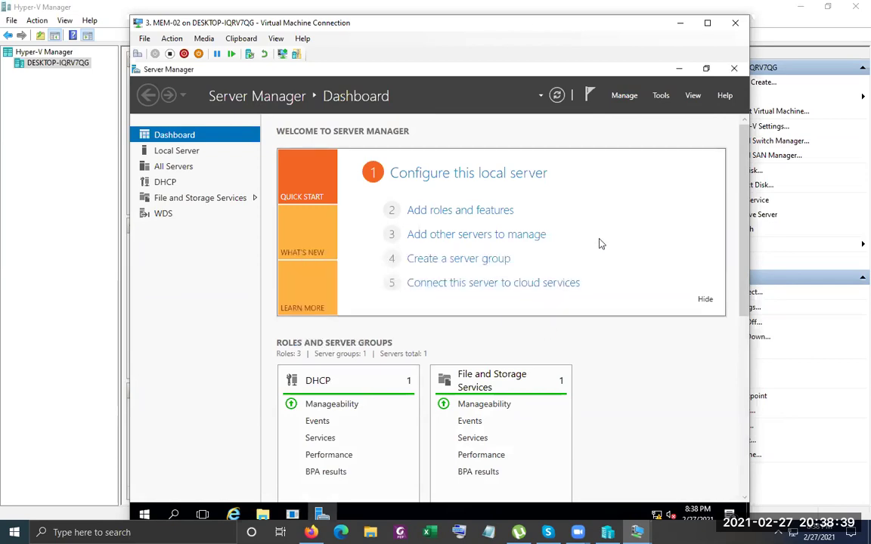
pyautogui.click(629, 96)
# Launch Add Roles and Features and advance past the installation type and destination server pages
pyautogui.click(651, 111)
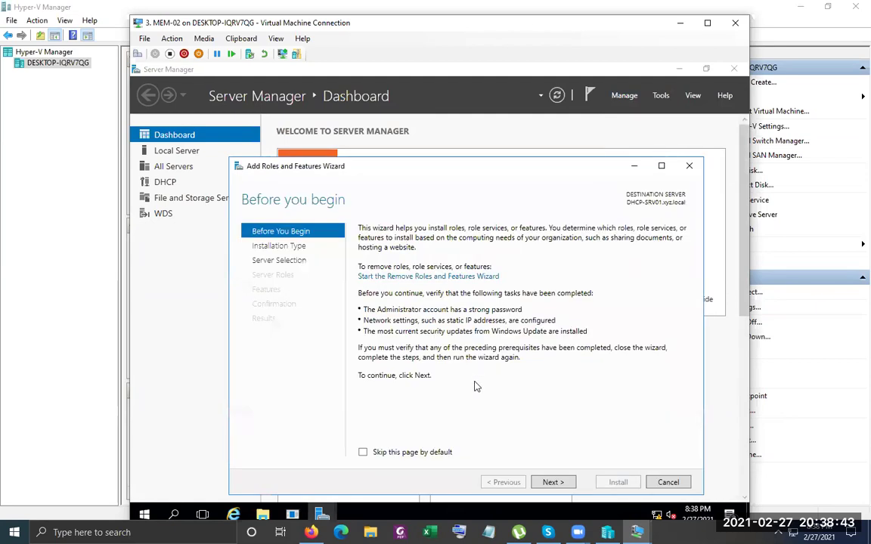
pyautogui.click(570, 483)
pyautogui.click(570, 483)
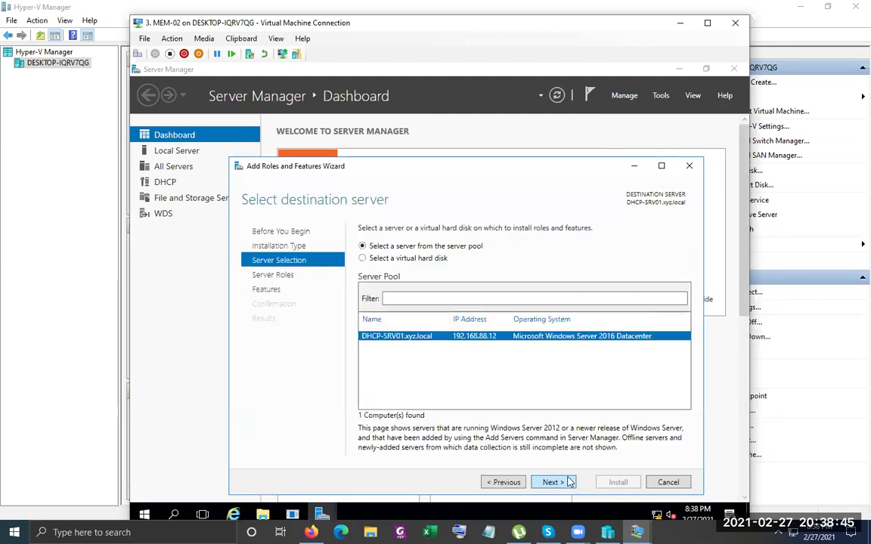
pyautogui.click(568, 482)
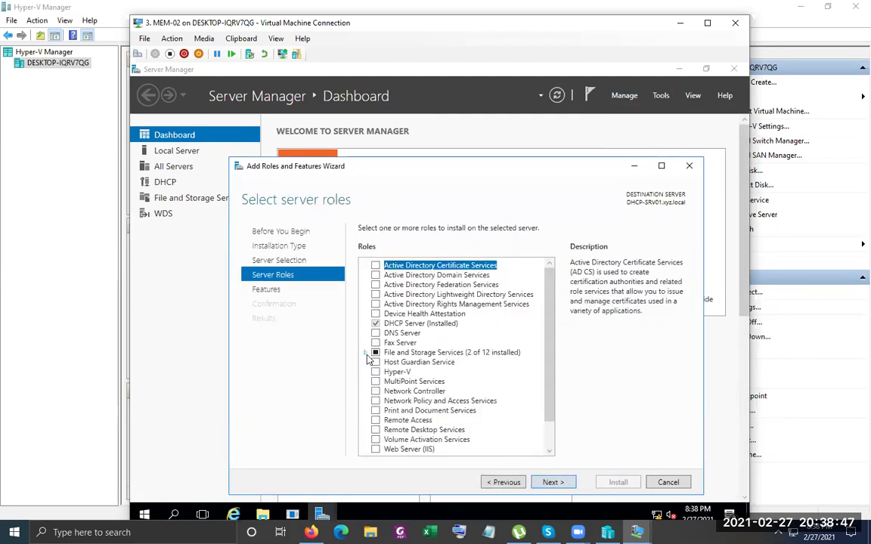
# Check File Server Resource Manager under File and iSCSI Services, include its management tools, and install
pyautogui.click(365, 353)
pyautogui.doubleClick(420, 364)
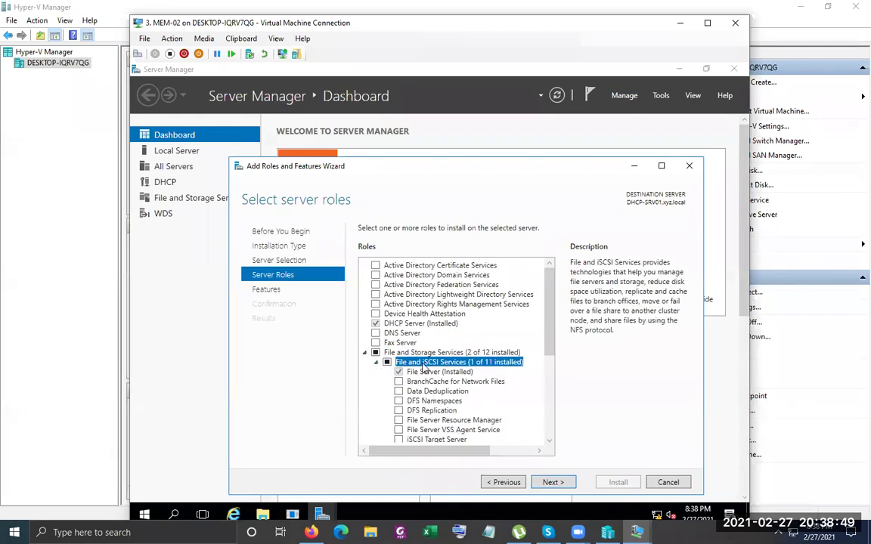
pyautogui.click(409, 421)
pyautogui.click(399, 420)
pyautogui.click(505, 432)
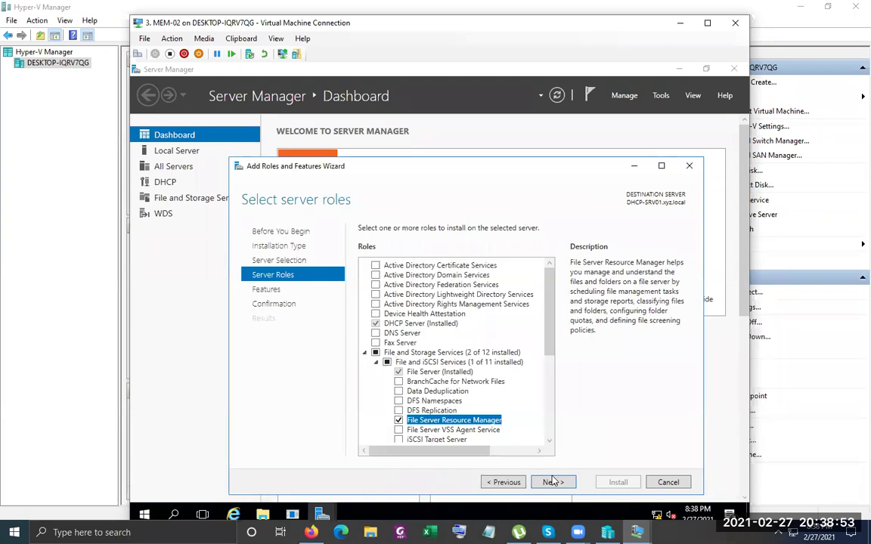
pyautogui.click(552, 481)
pyautogui.click(557, 482)
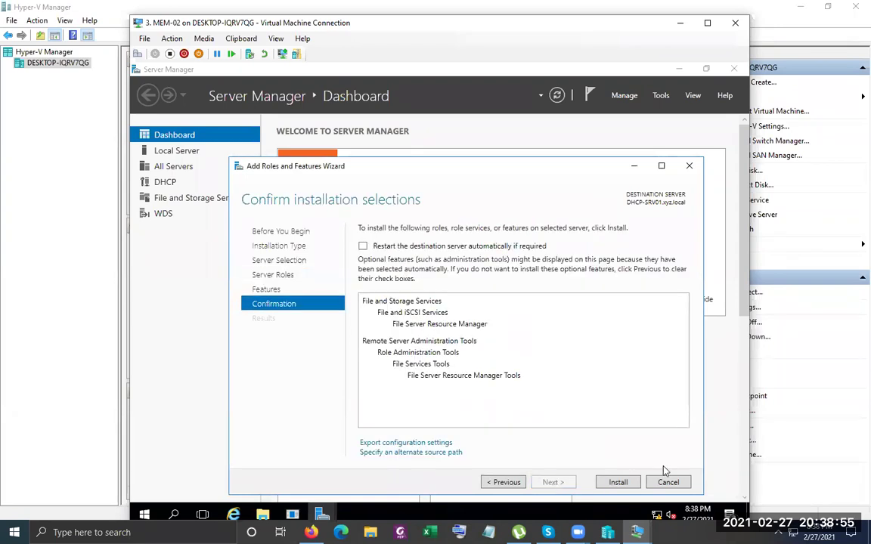
pyautogui.click(614, 482)
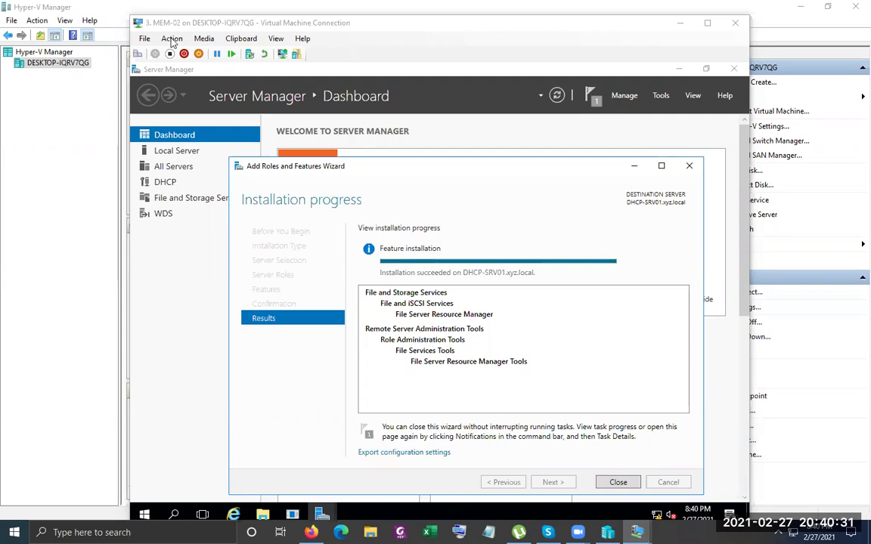
# Close the wizard, dismiss the shutdown prompt, launch File Server Resource Manager from Tools, then File Explorer
pyautogui.click(619, 482)
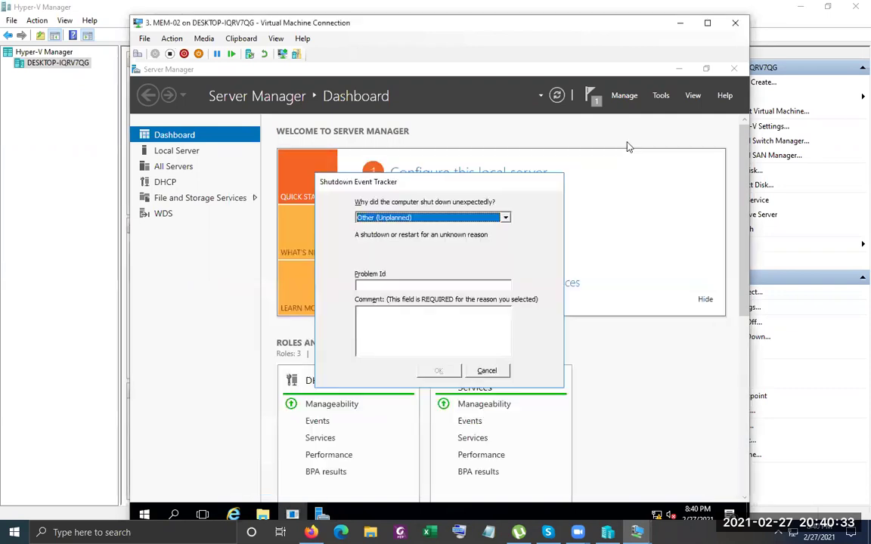
pyautogui.click(486, 370)
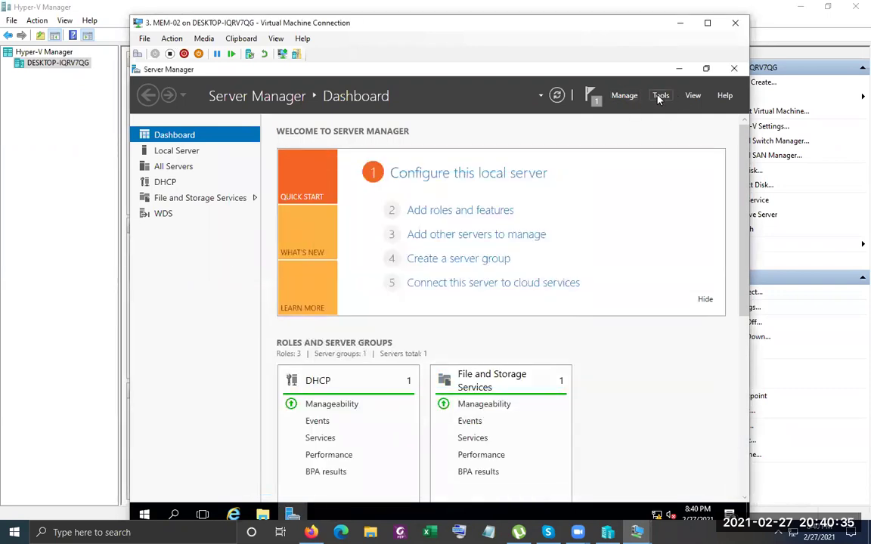
pyautogui.click(660, 97)
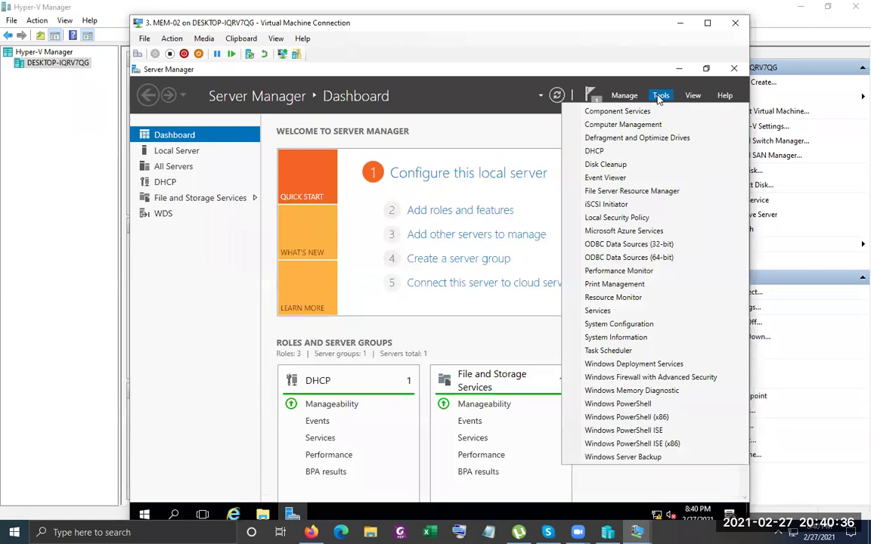
pyautogui.click(641, 191)
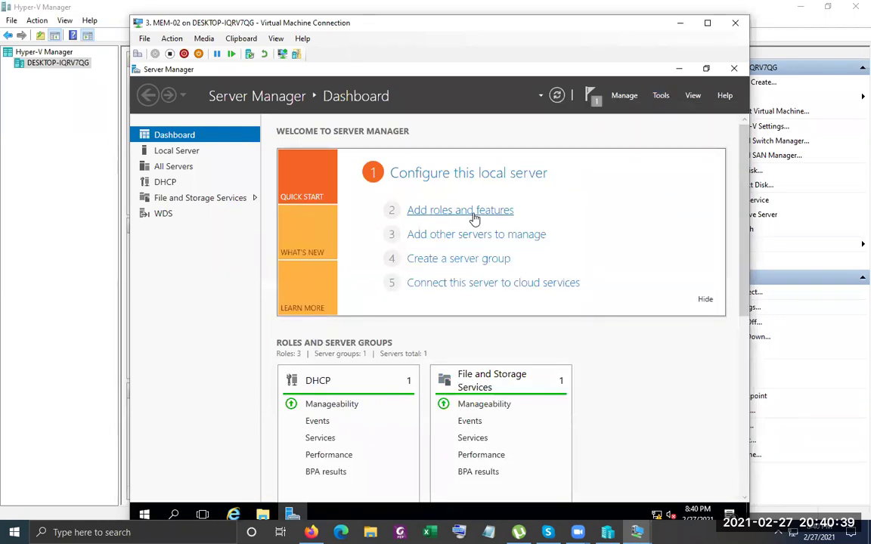
pyautogui.click(263, 516)
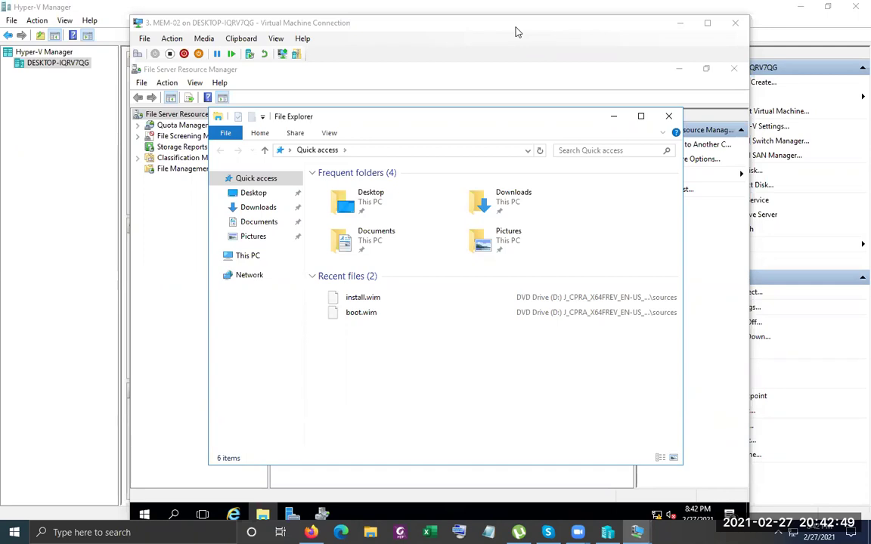
# Reopen File Explorer maximized and open Local Disk (C:) Properties from This PC
pyautogui.click(669, 117)
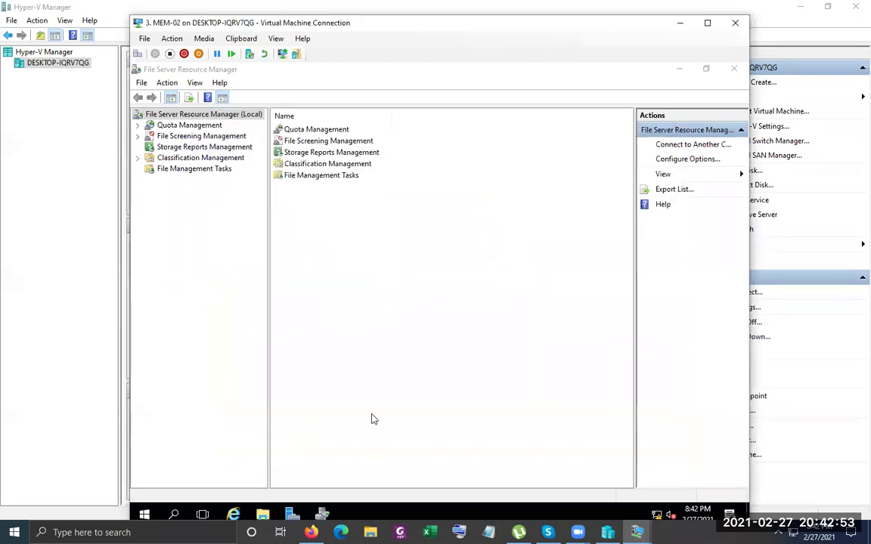
pyautogui.click(262, 515)
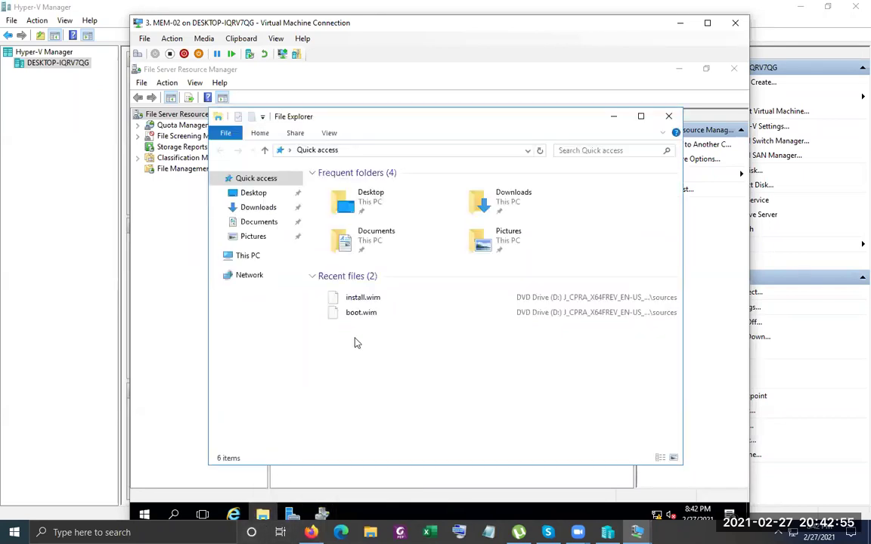
pyautogui.click(641, 117)
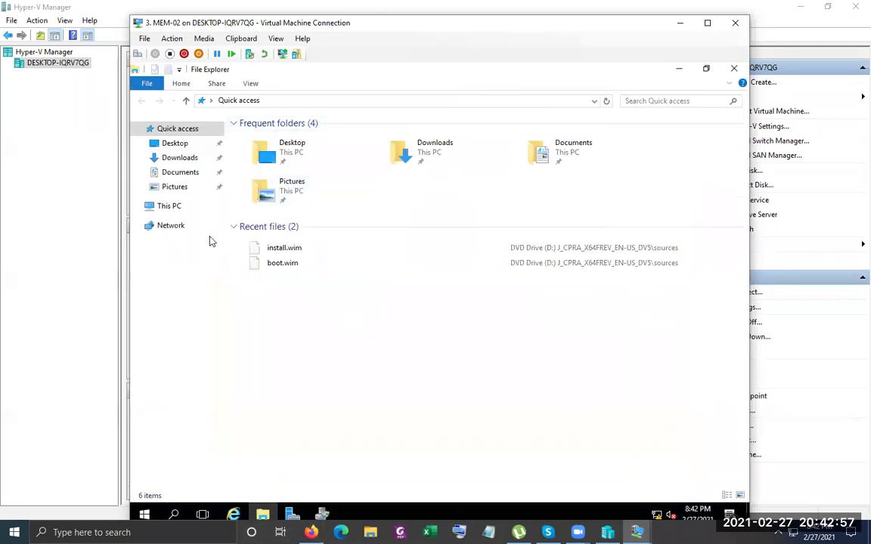
pyautogui.click(170, 206)
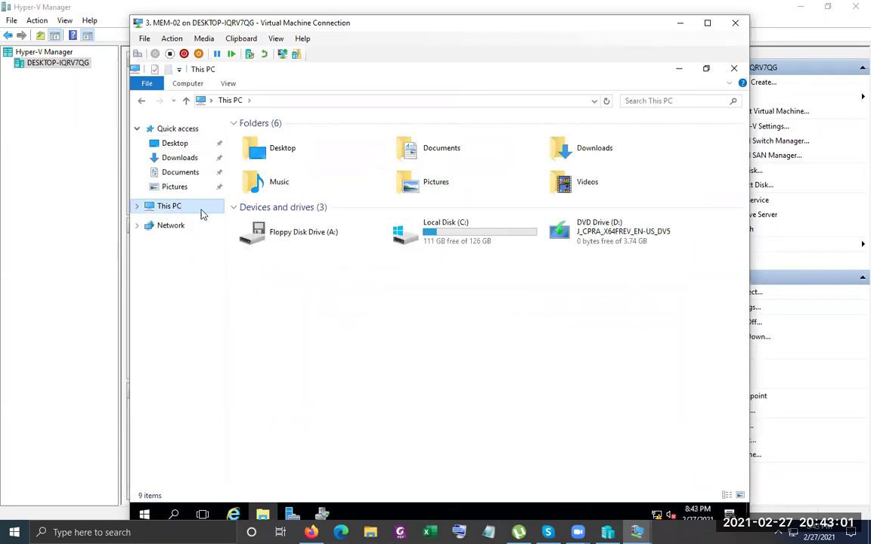
pyautogui.click(433, 235)
pyautogui.rightClick(434, 235)
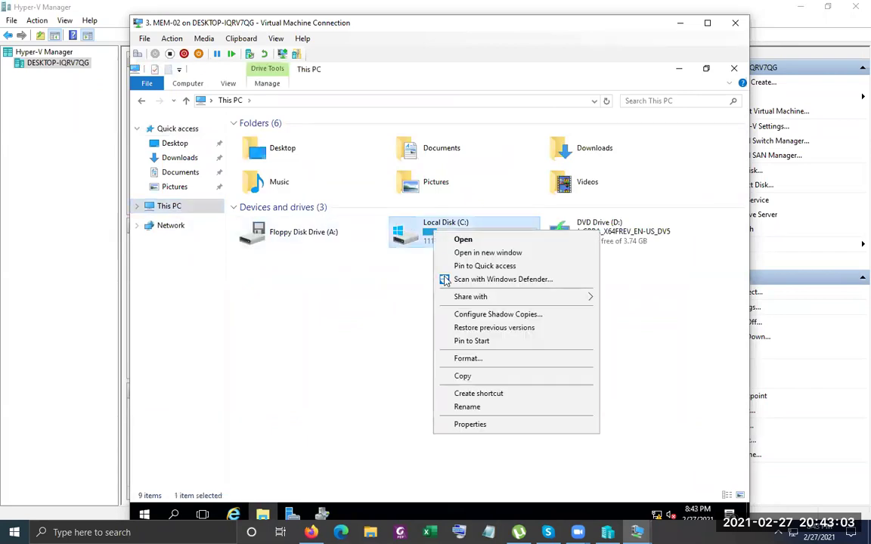
pyautogui.click(488, 424)
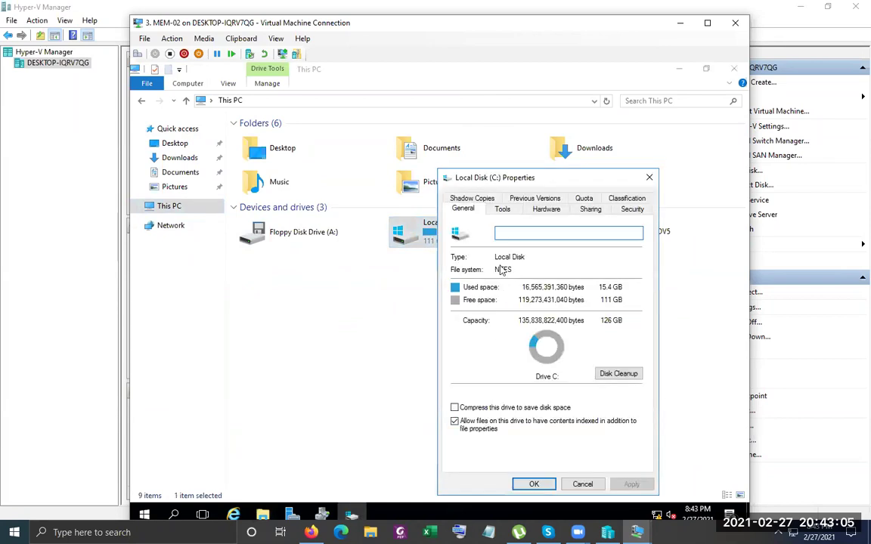
# Enable quota management on the C: drive's Quota tab and confirm activating the quota system
pyautogui.click(584, 198)
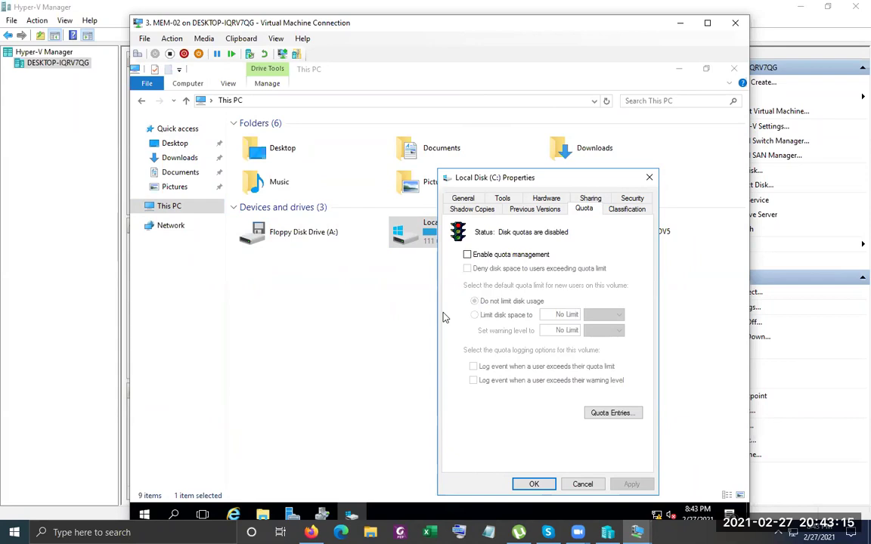
pyautogui.moveTo(547, 186); pyautogui.dragTo(444, 161)
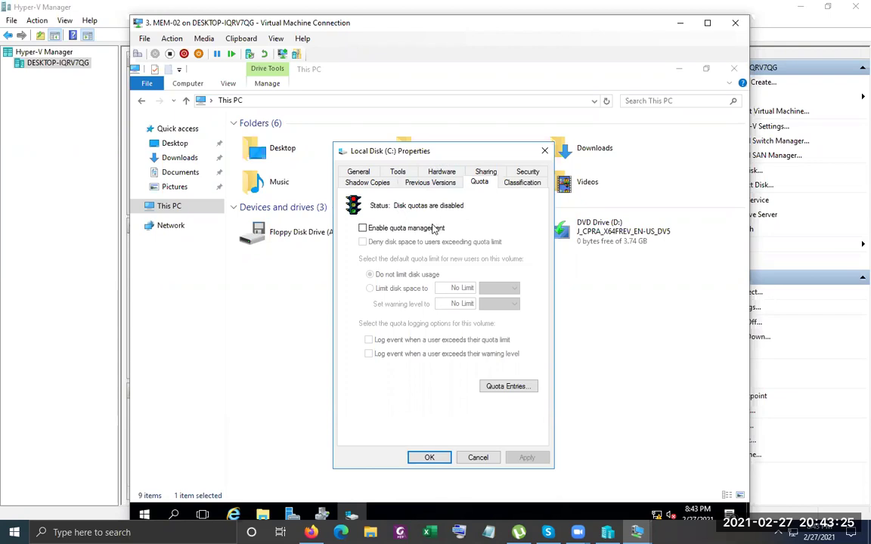
pyautogui.click(406, 230)
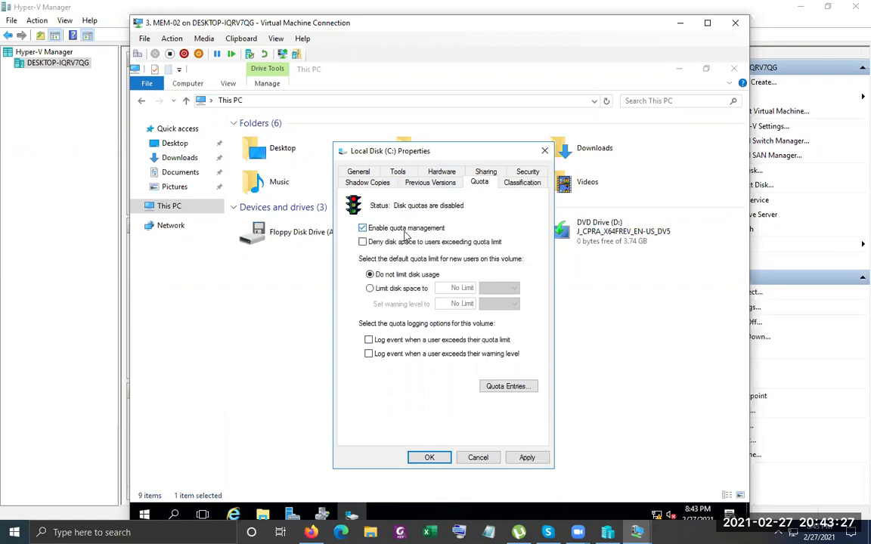
pyautogui.click(525, 459)
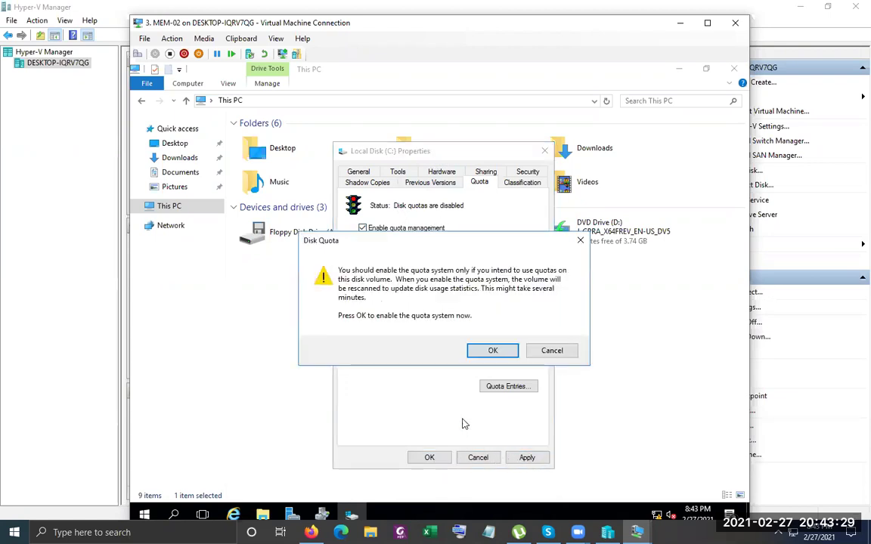
pyautogui.press('Return')
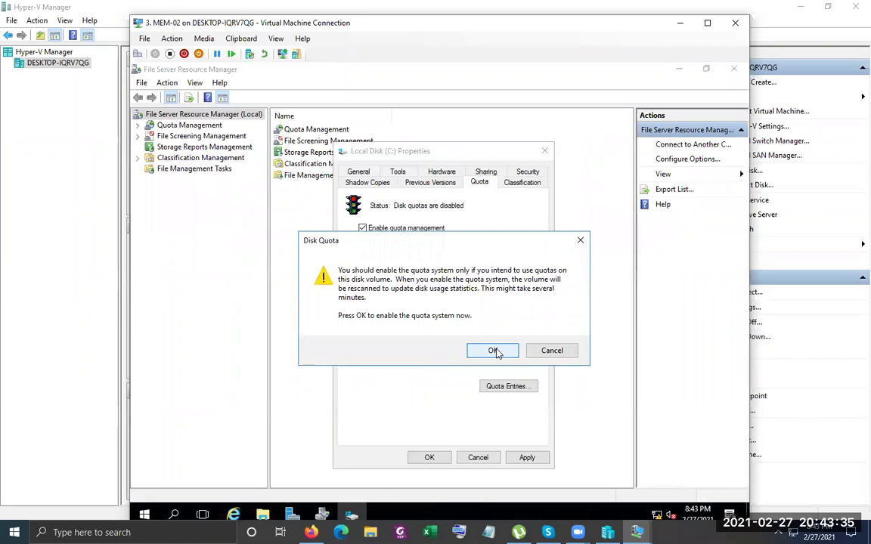
pyautogui.click(493, 351)
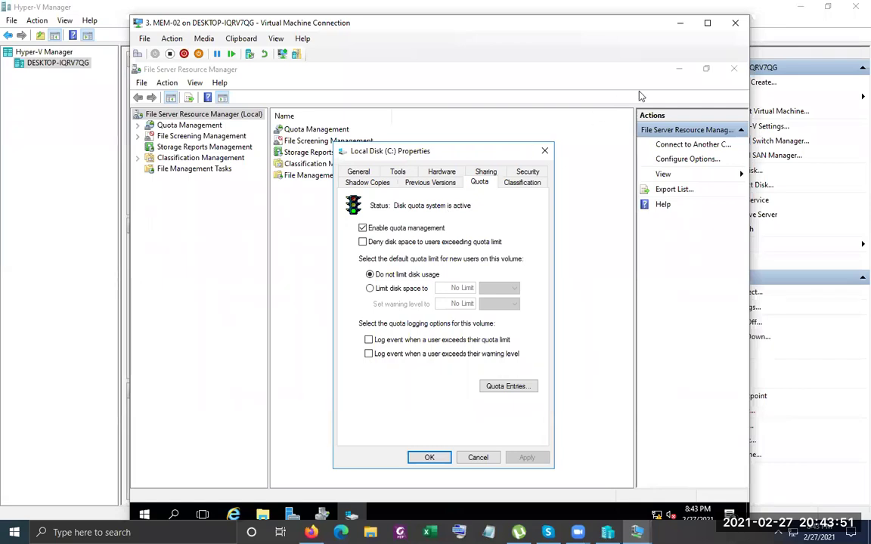
# Minimize File Server Resource Manager and Server Manager and refresh the desktop
pyautogui.click(678, 69)
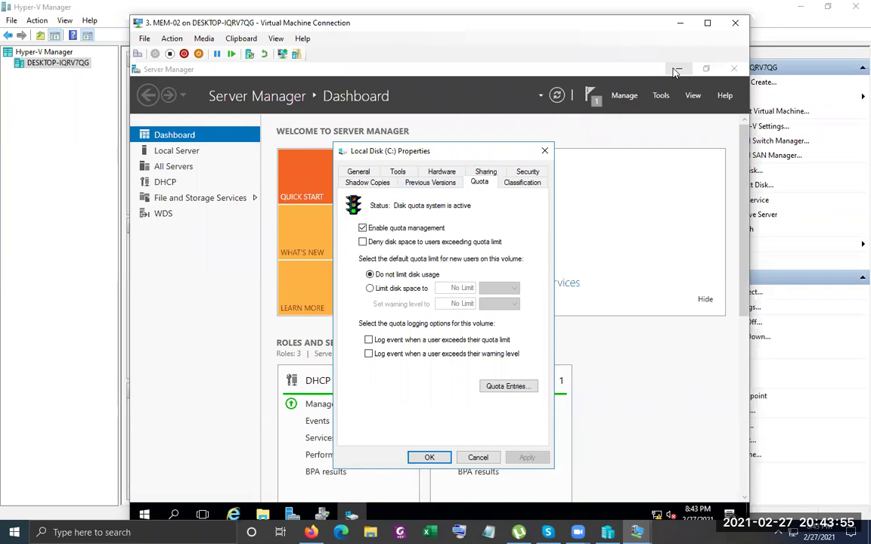
pyautogui.click(677, 70)
pyautogui.rightClick(623, 103)
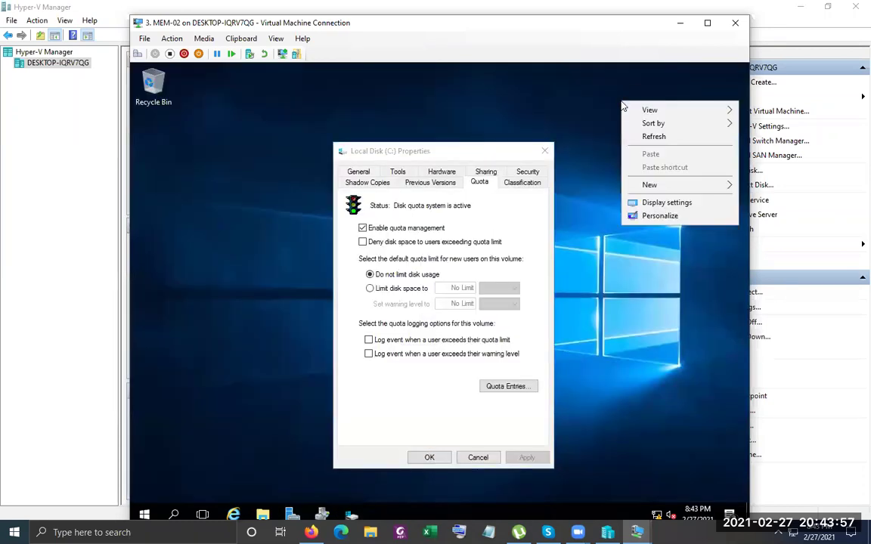
pyautogui.click(652, 136)
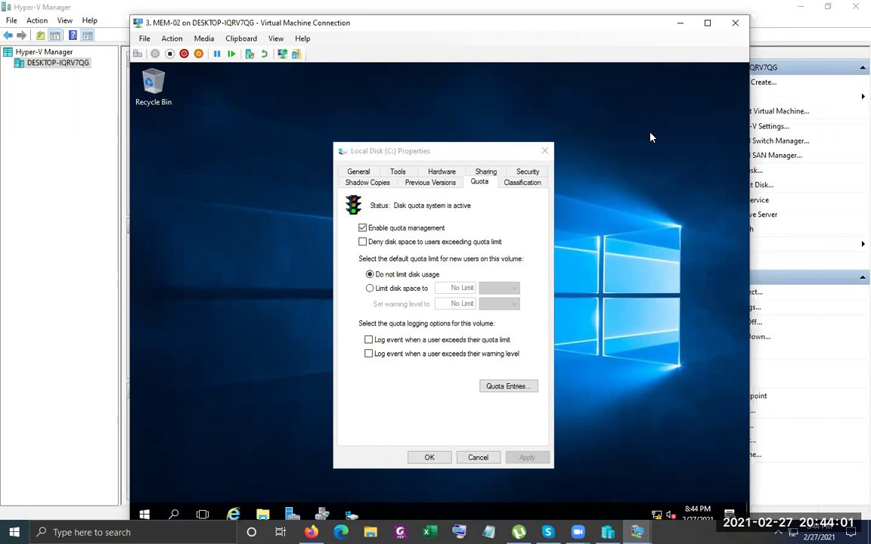
pyautogui.moveTo(488, 157); pyautogui.dragTo(468, 116)
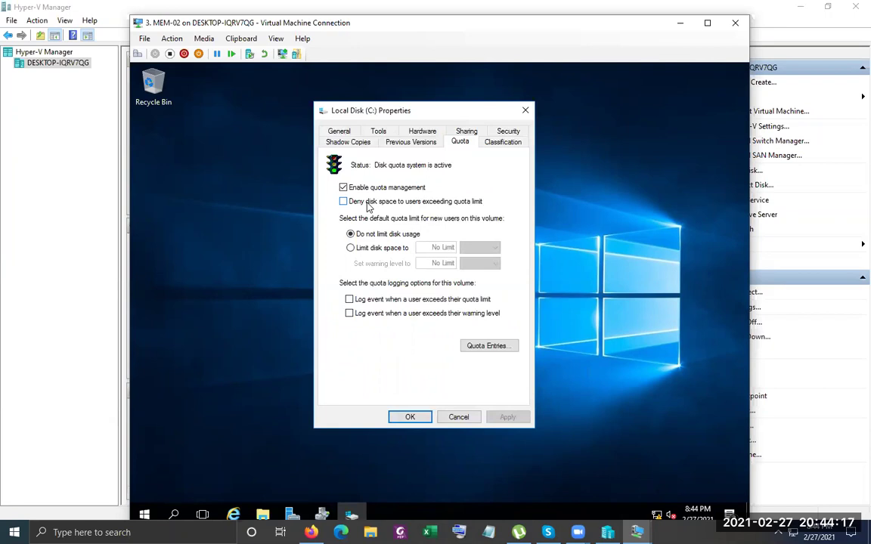
# Check 'Deny disk space to users exceeding quota limit' on the C: drive's Quota tab
pyautogui.click(369, 208)
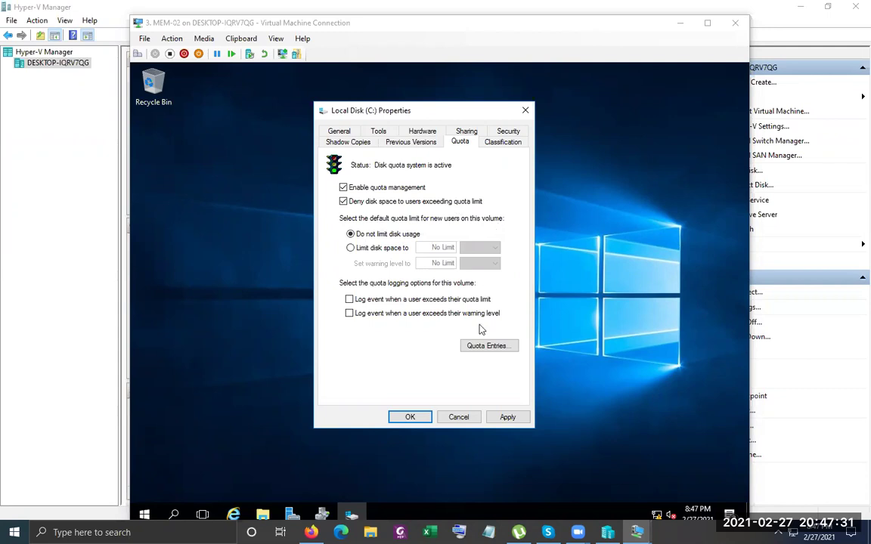
pyautogui.click(263, 515)
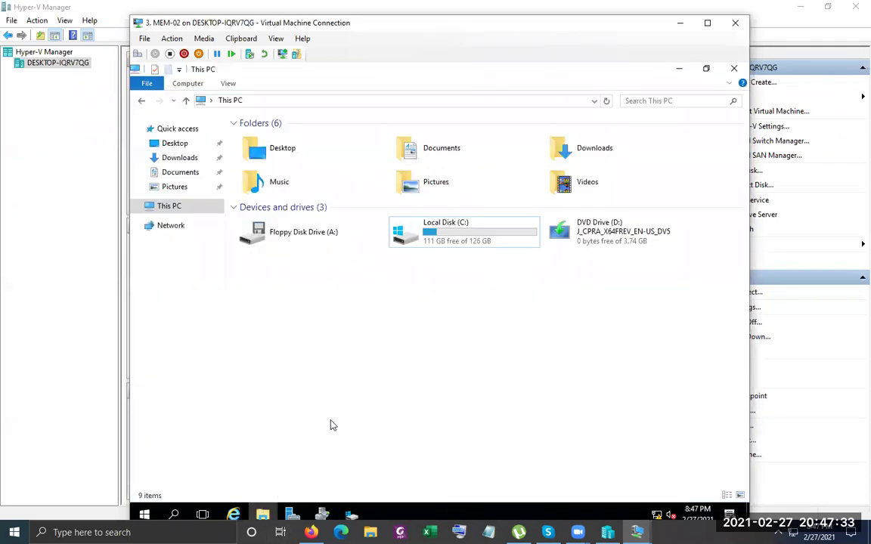
pyautogui.doubleClick(469, 230)
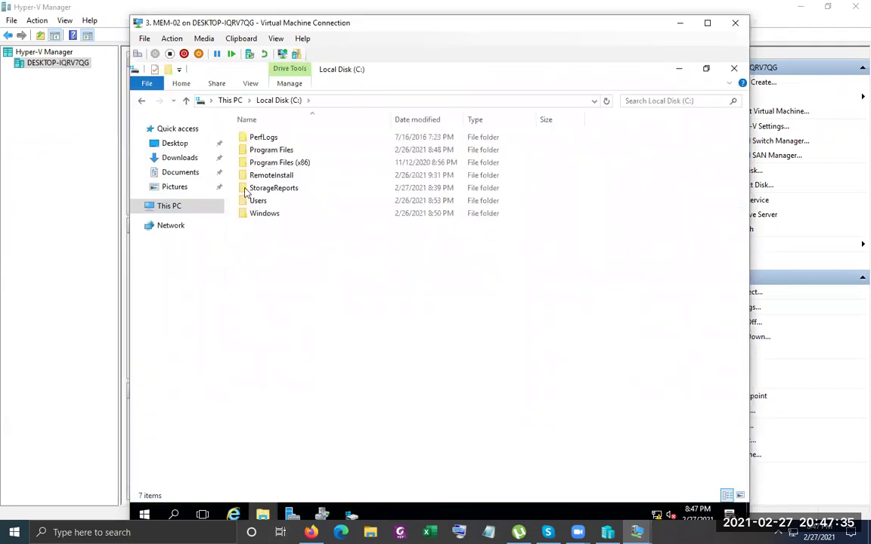
pyautogui.click(738, 70)
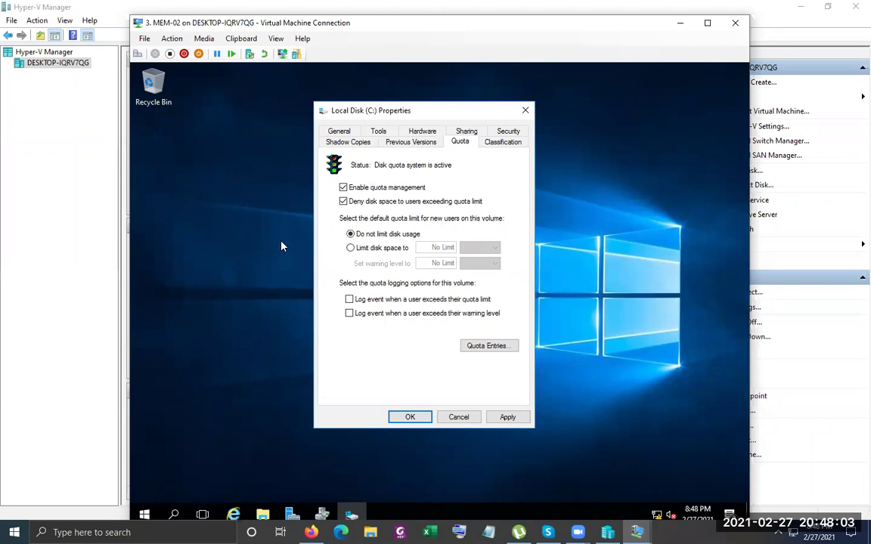
# Limit new users on C: to 500 MB of disk space with a 1 GB warning level
pyautogui.click(351, 249)
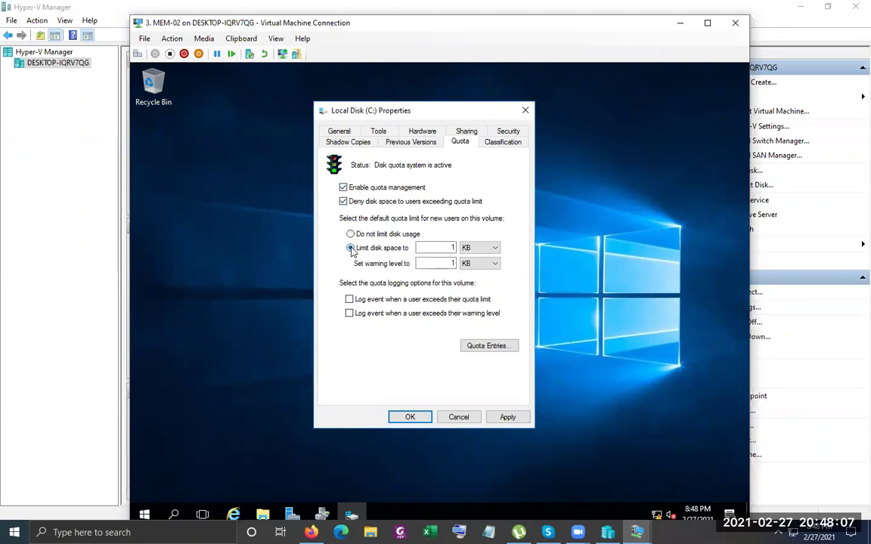
pyautogui.doubleClick(452, 247)
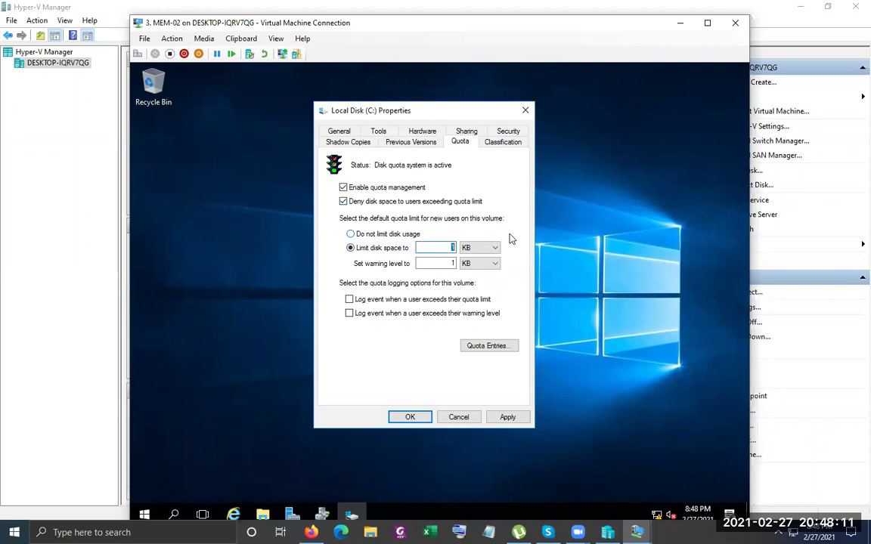
pyautogui.write('500')
pyautogui.click(490, 248)
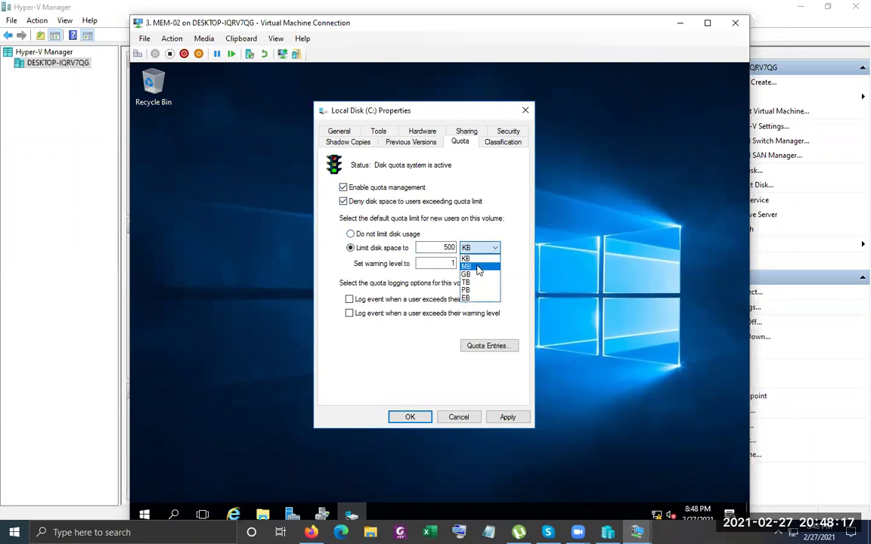
pyautogui.click(478, 268)
pyautogui.press('Tab')
pyautogui.write('1')
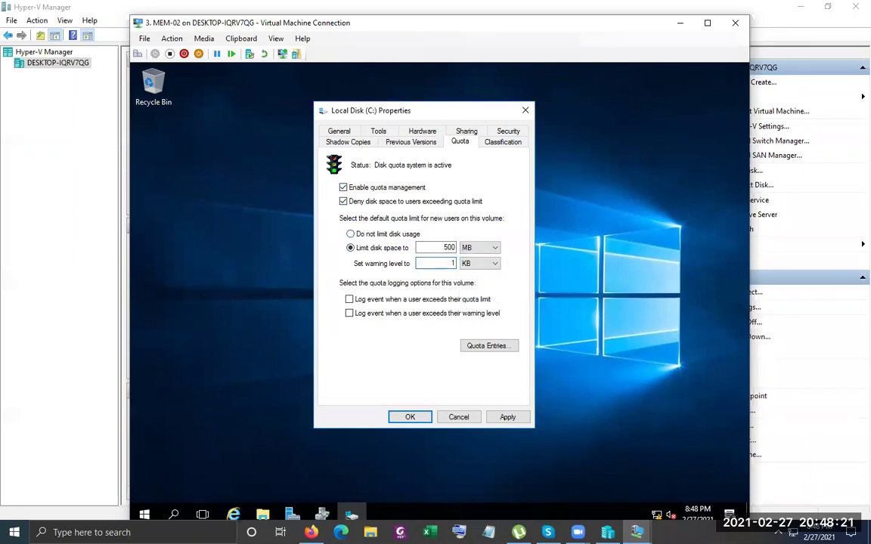
pyautogui.click(481, 264)
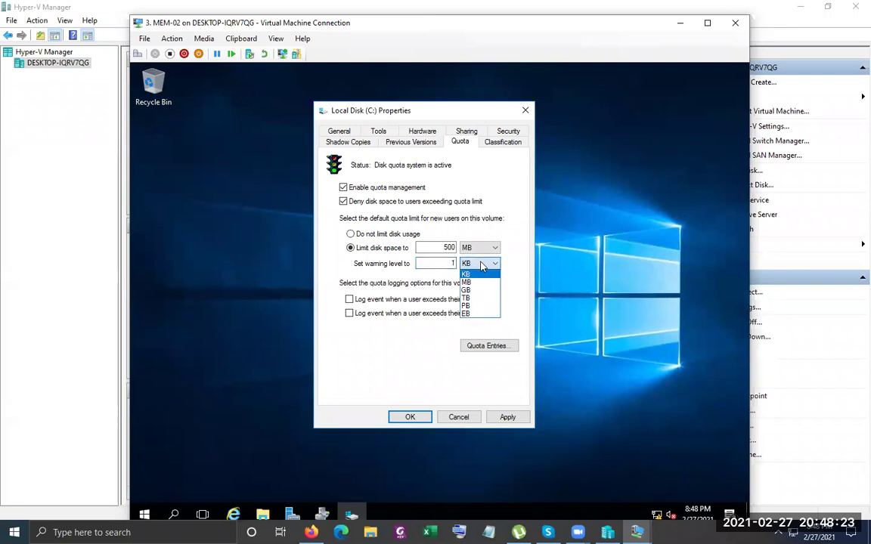
pyautogui.click(473, 291)
pyautogui.click(428, 263)
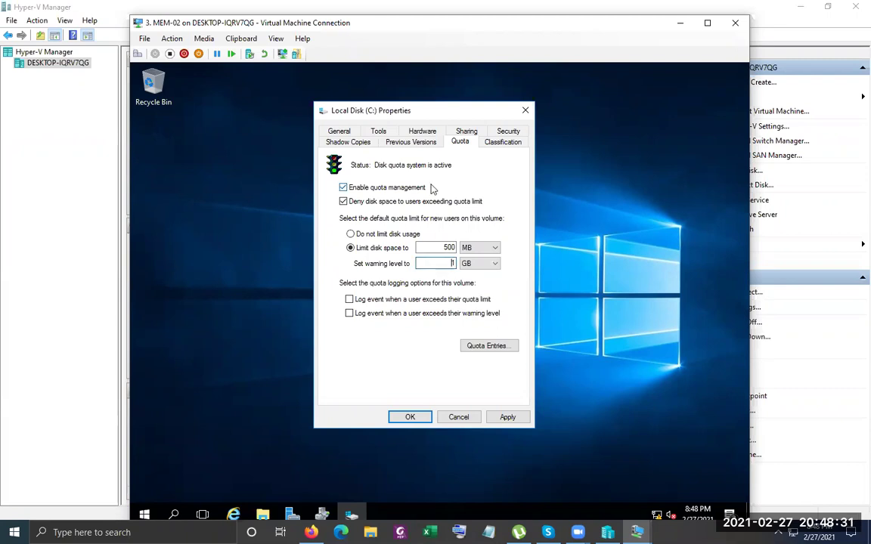
pyautogui.write('1')
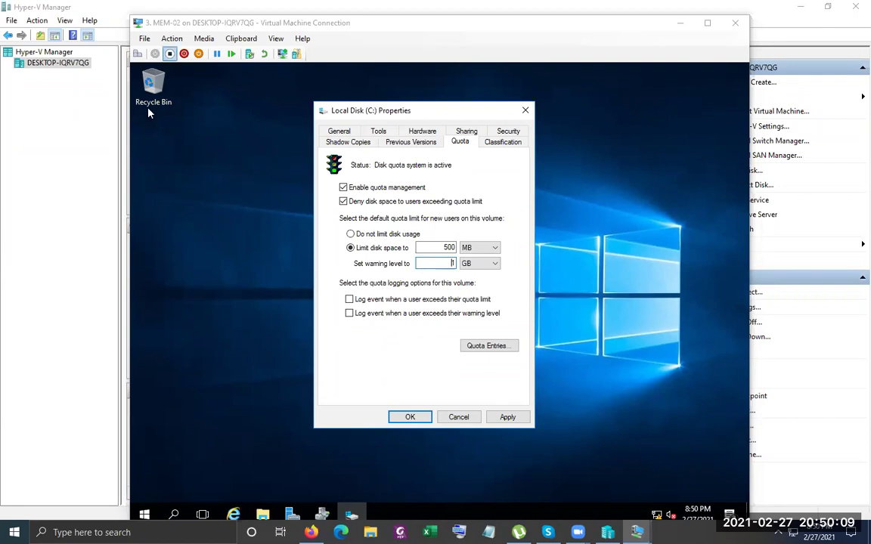
# Check both event-logging boxes for quota limit and warning level, then reselect the 500 MB value
pyautogui.click(350, 299)
pyautogui.click(350, 313)
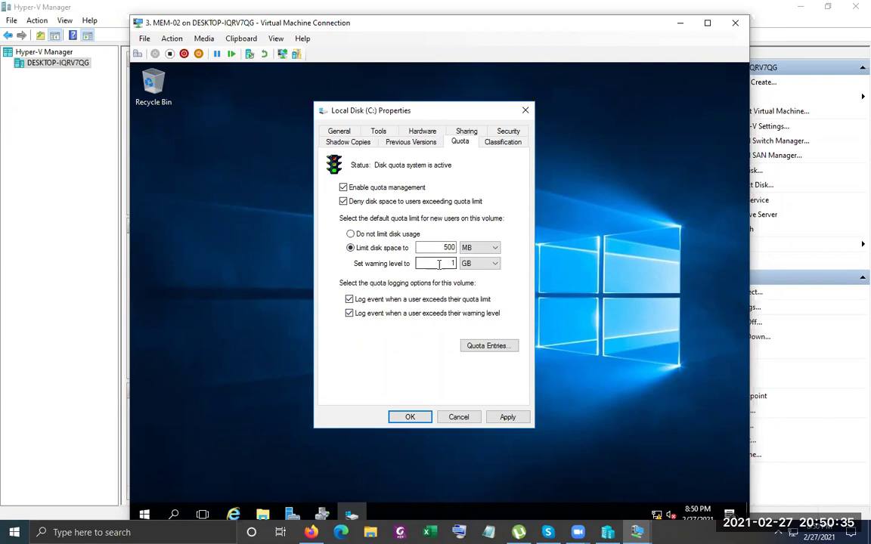
pyautogui.doubleClick(449, 248)
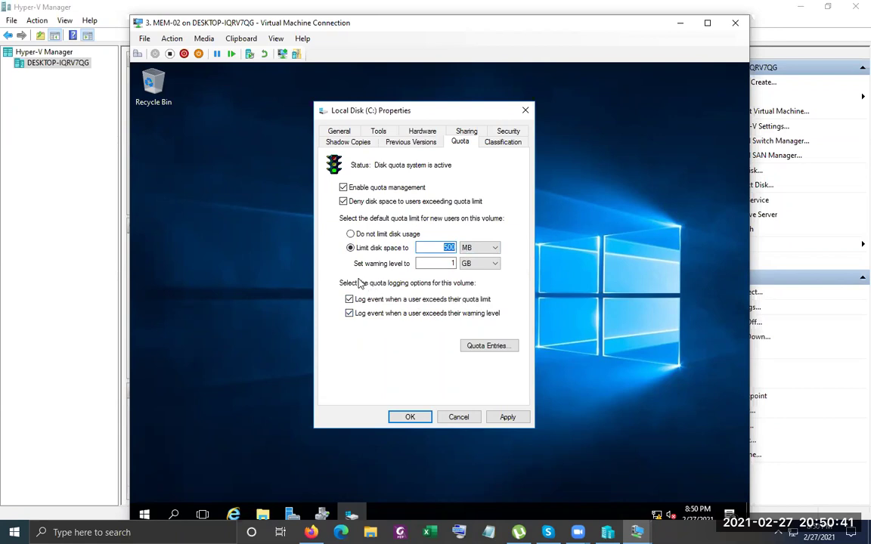
# On the Quota tab, enter a 1 GB disk space limit and a 500 MB warning level, then apply
pyautogui.click(503, 417)
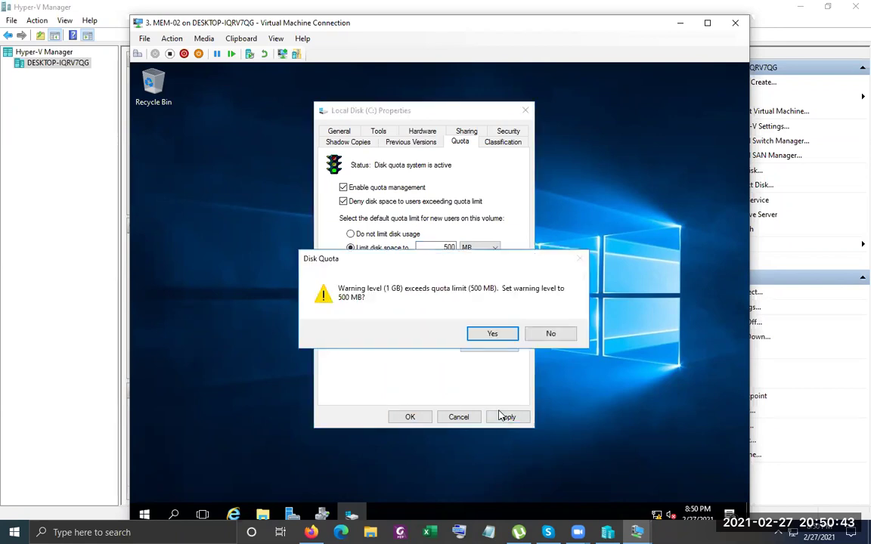
pyautogui.click(554, 334)
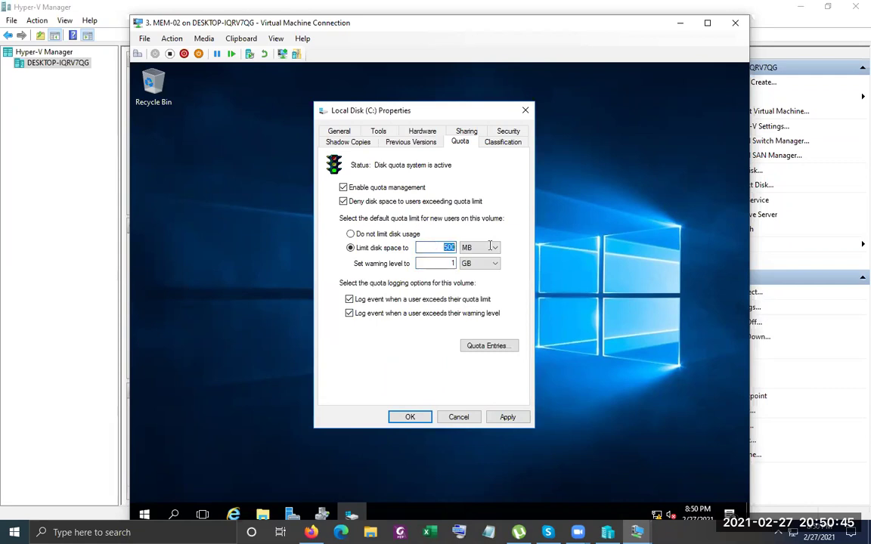
pyautogui.write('1')
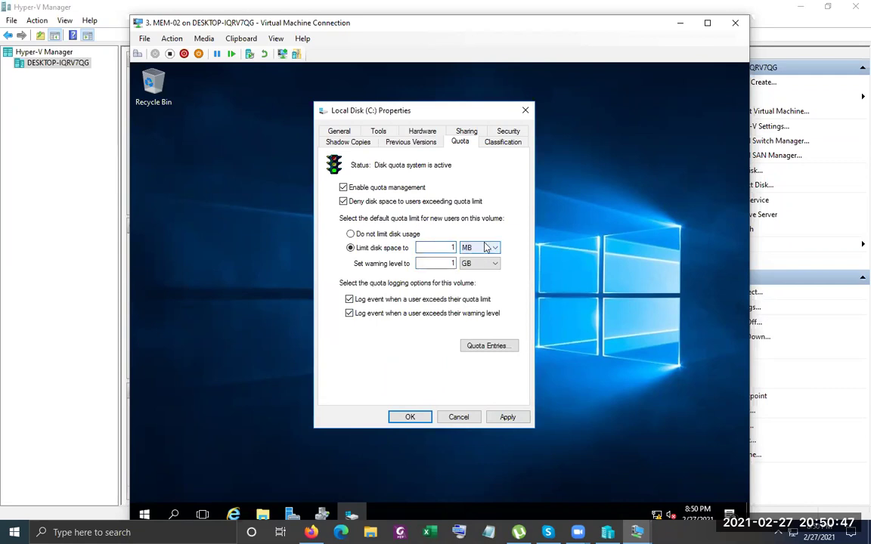
pyautogui.click(492, 248)
pyautogui.click(476, 275)
pyautogui.press('Tab')
pyautogui.write('500')
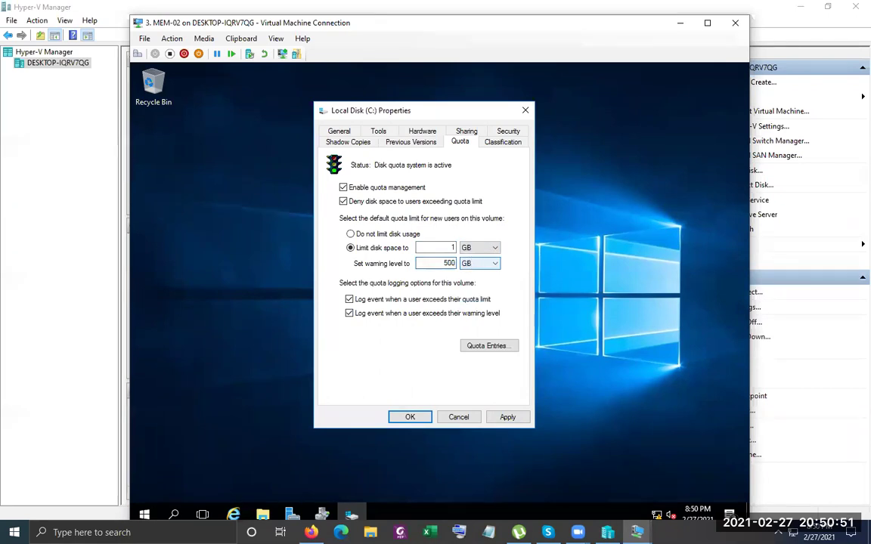
pyautogui.click(488, 263)
pyautogui.click(490, 282)
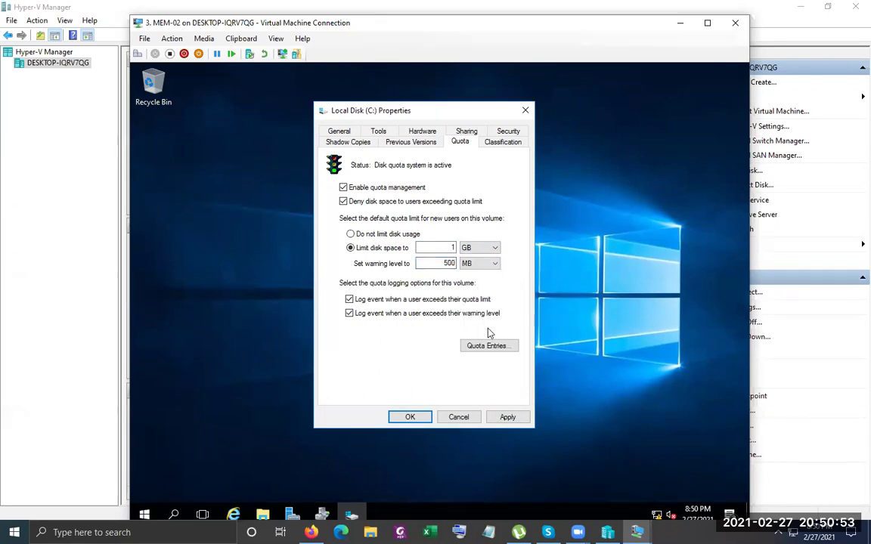
pyautogui.doubleClick(439, 263)
pyautogui.moveTo(326, 30); pyautogui.dragTo(321, 16)
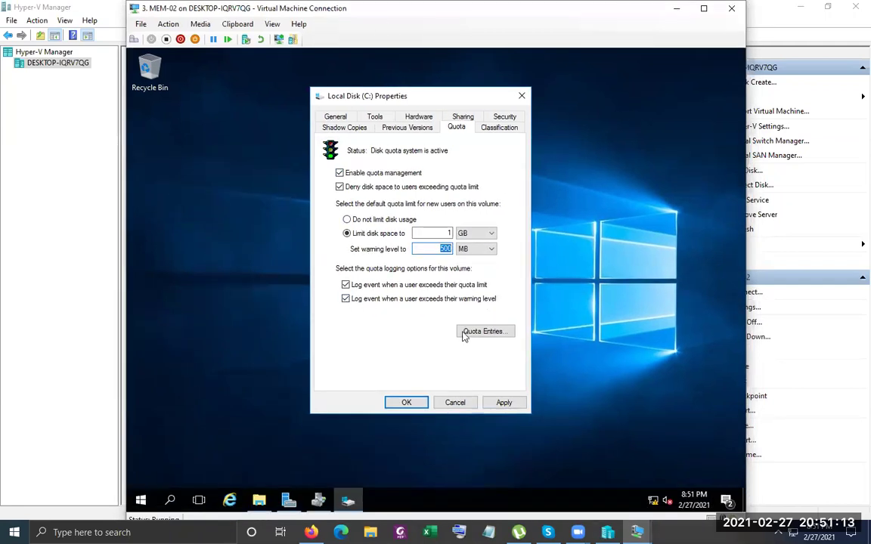
pyautogui.click(503, 402)
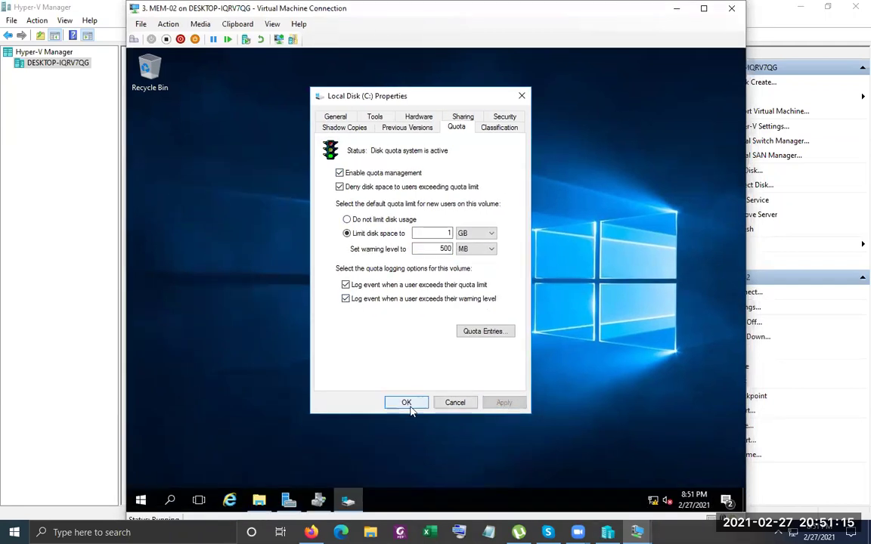
# Read NTFS event 38 in the System log about rebuilding C: quota information, then minimize Event Viewer and Server Manager
pyautogui.click(288, 500)
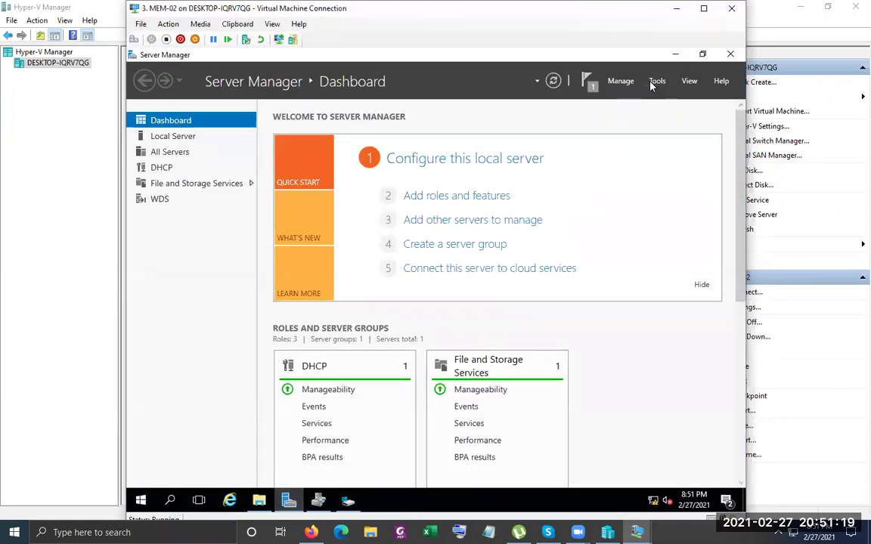
pyautogui.click(654, 83)
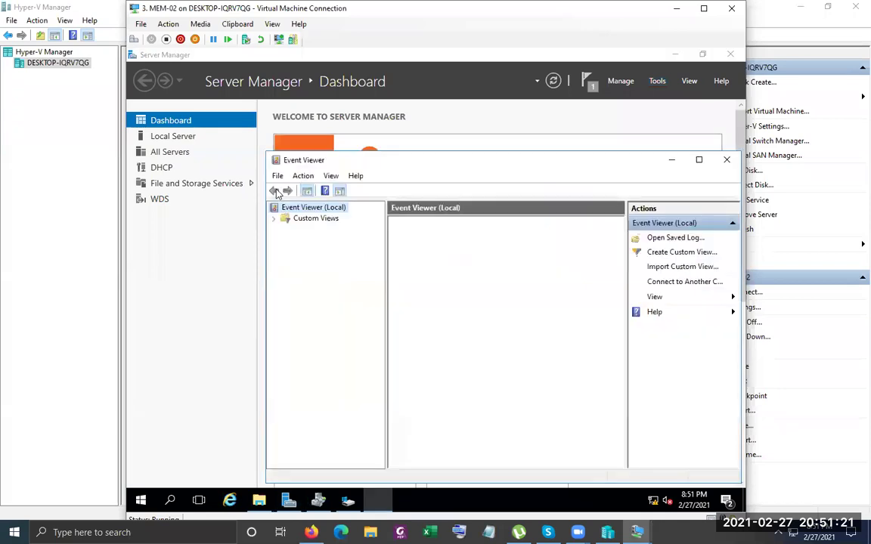
pyautogui.doubleClick(297, 229)
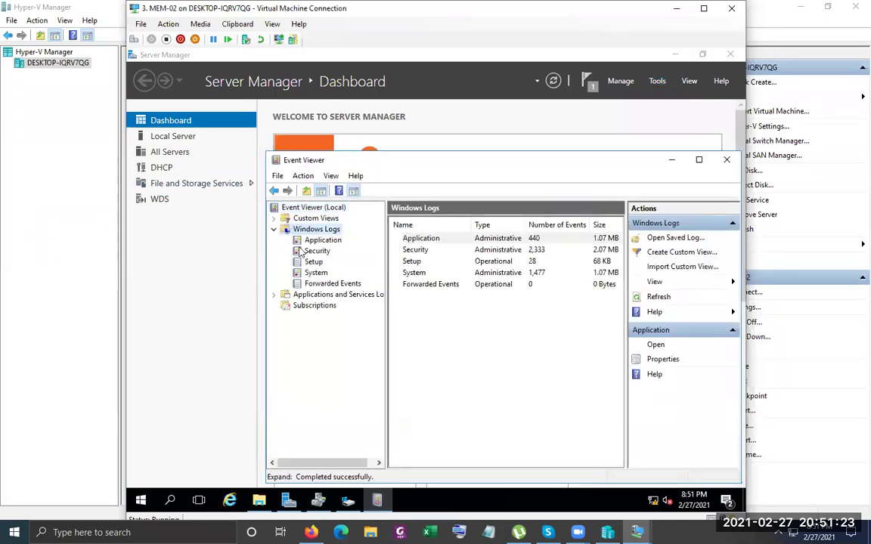
pyautogui.click(316, 273)
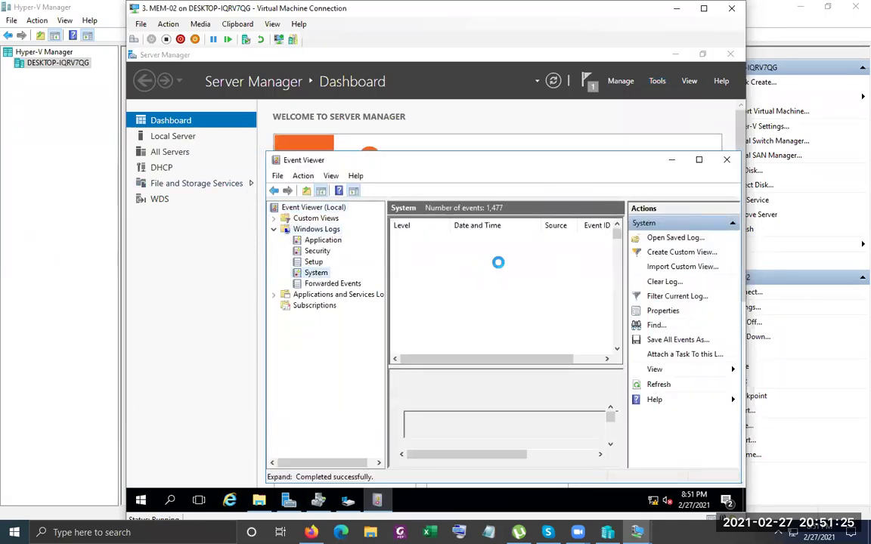
pyautogui.click(353, 192)
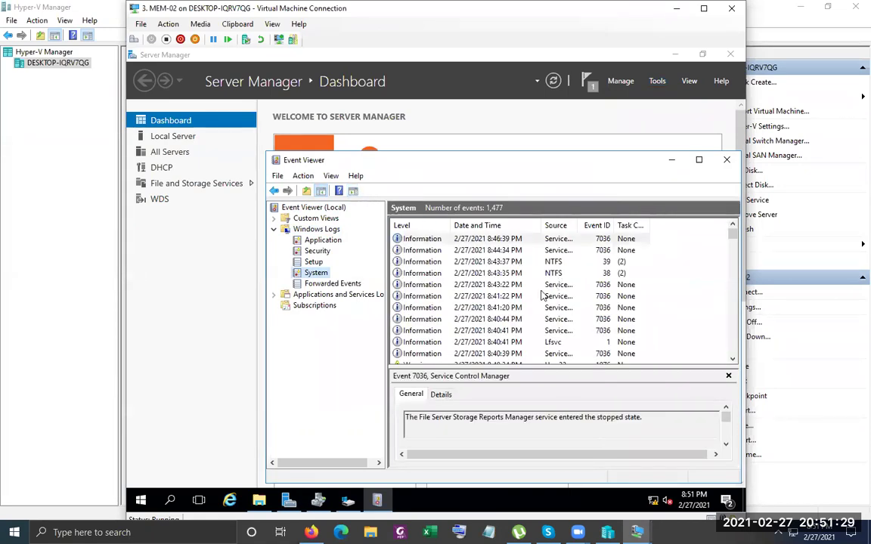
pyautogui.click(539, 274)
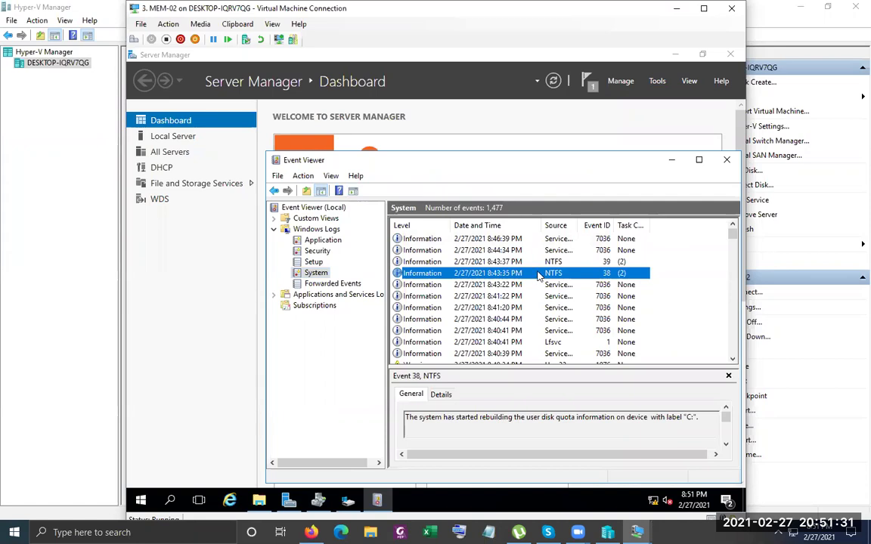
pyautogui.moveTo(425, 419); pyautogui.dragTo(714, 417)
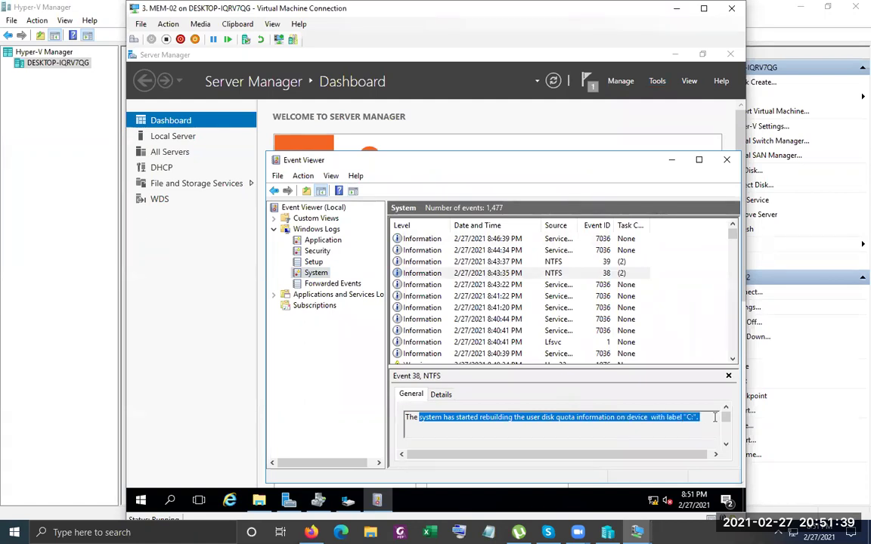
pyautogui.click(672, 159)
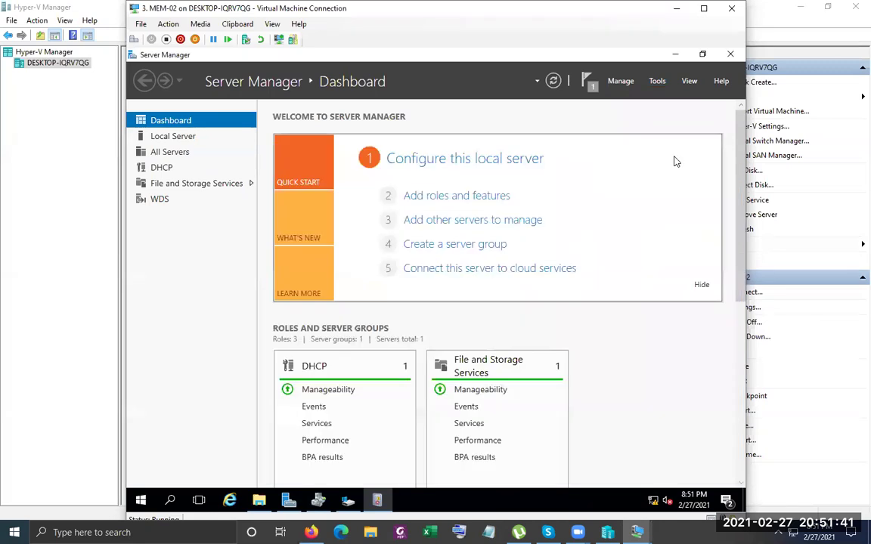
pyautogui.click(676, 54)
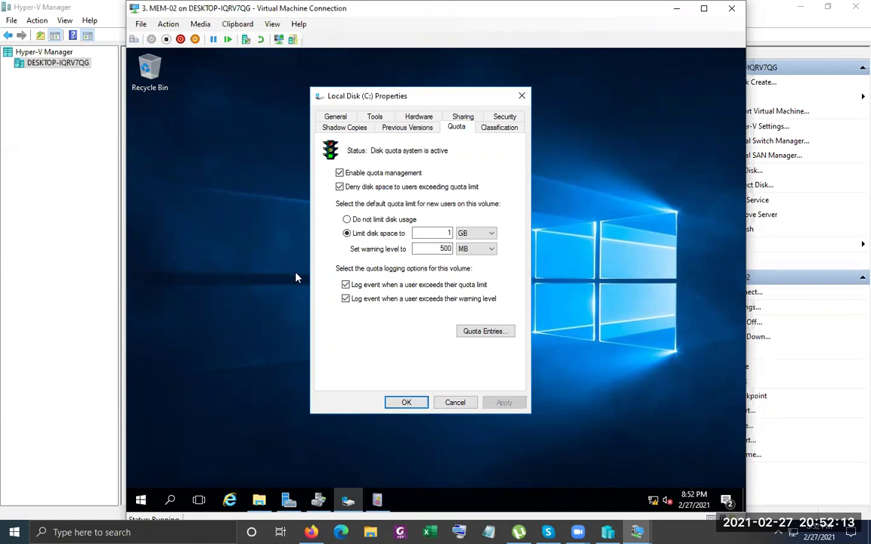
# Start a new quota entry in Quota Entries and pick test01 as its user
pyautogui.click(485, 332)
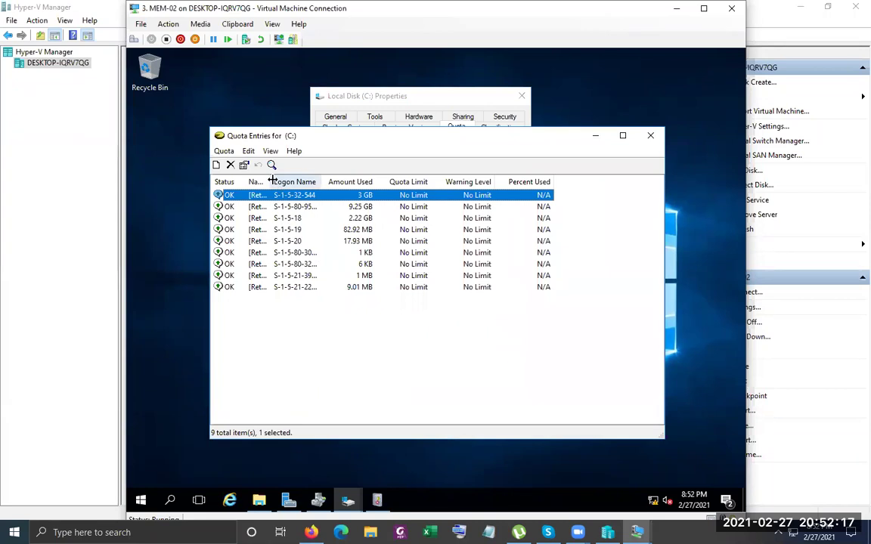
pyautogui.doubleClick(272, 182)
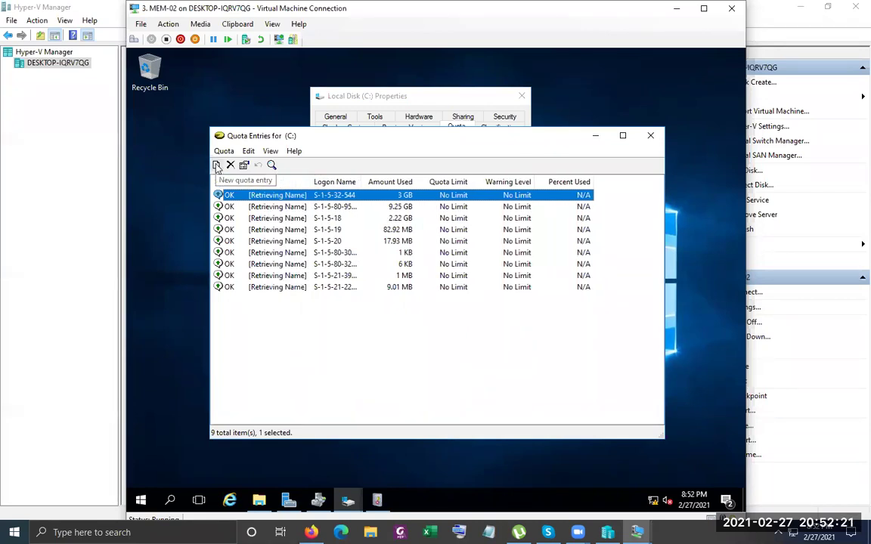
pyautogui.click(217, 165)
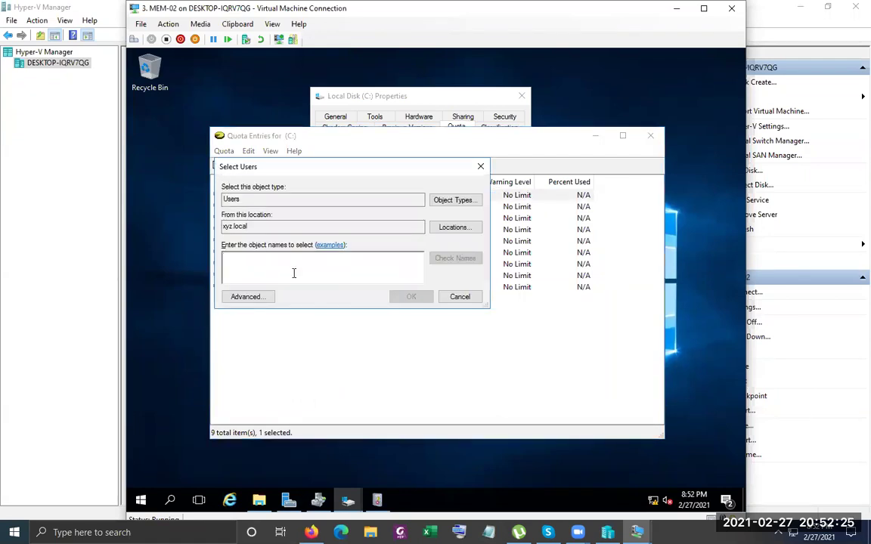
pyautogui.write('test')
pyautogui.click(463, 260)
pyautogui.click(259, 263)
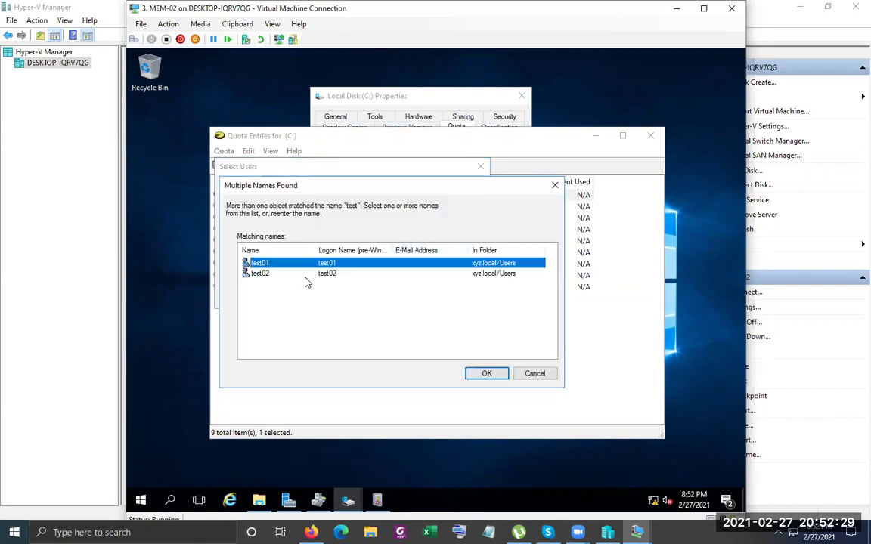
pyautogui.click(488, 375)
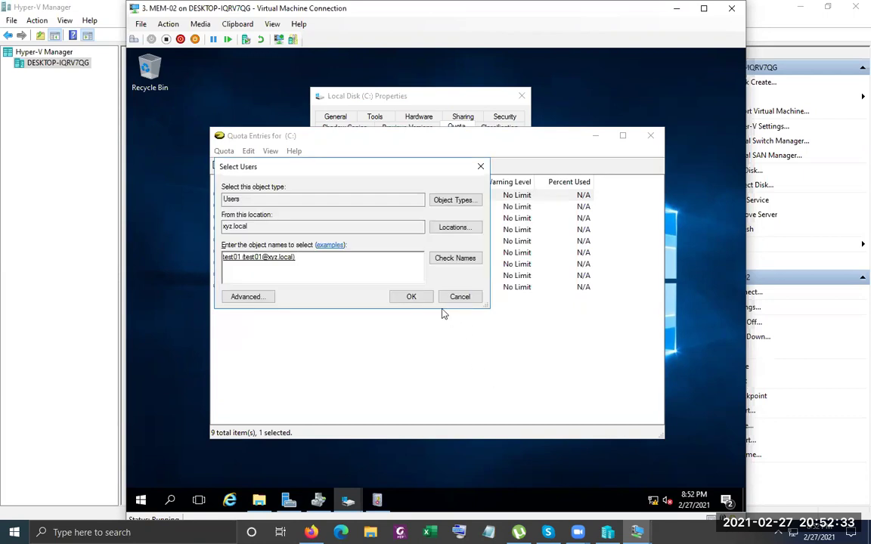
pyautogui.doubleClick(252, 198)
pyautogui.click(285, 203)
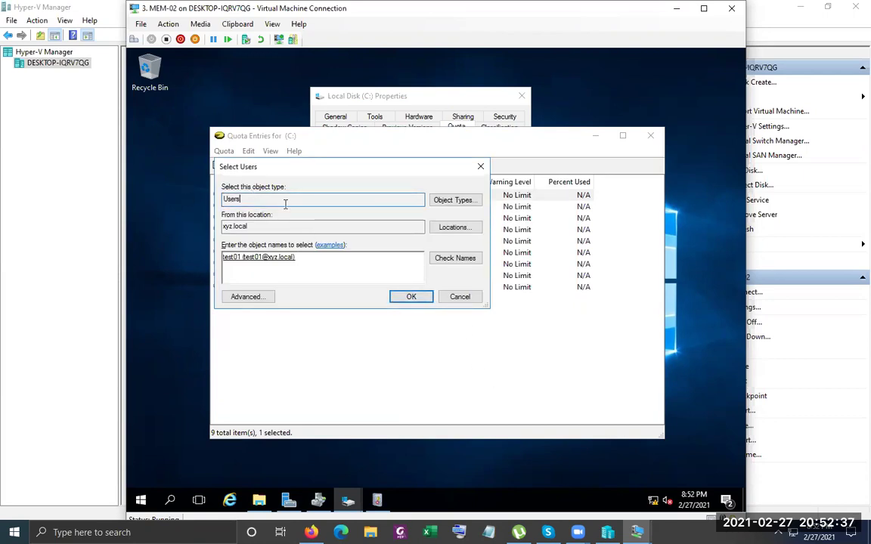
pyautogui.click(415, 297)
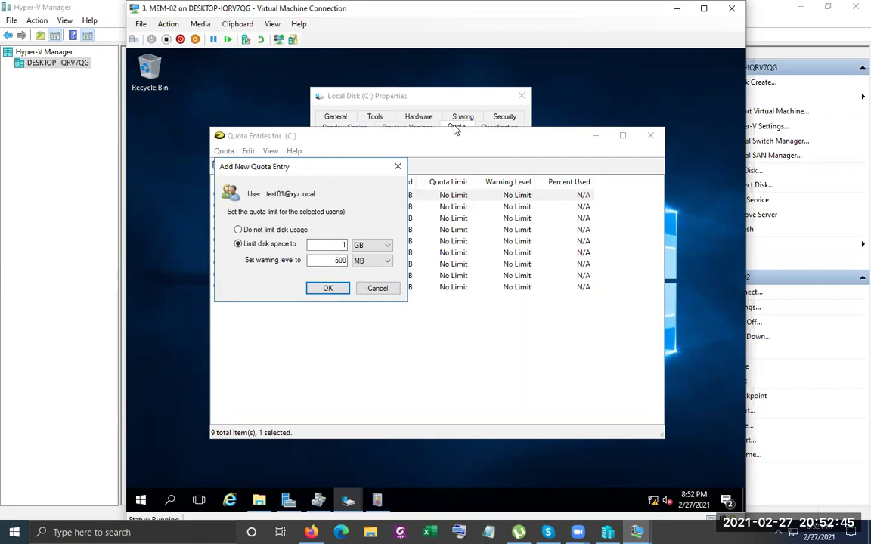
# Give test01's entry a 500 GB limit and 450 MB warning, then close the quota windows
pyautogui.moveTo(420, 88); pyautogui.dragTo(578, 110)
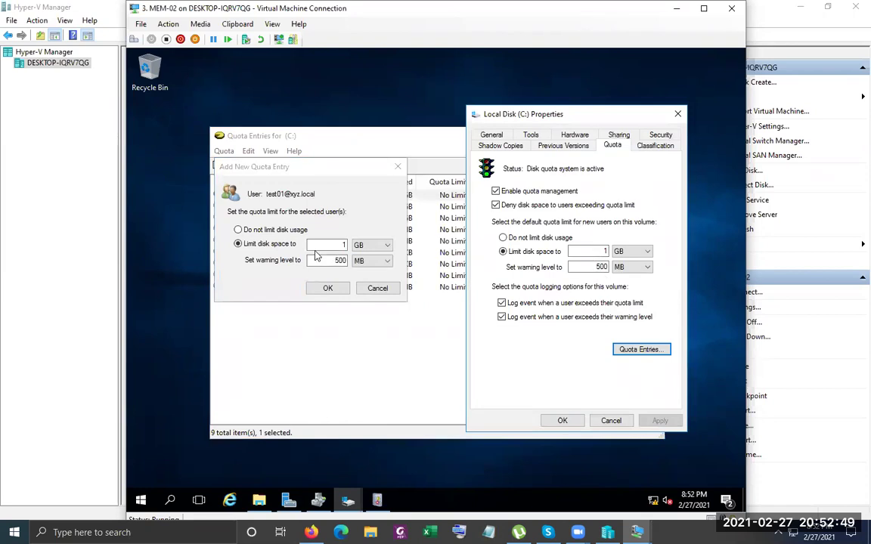
pyautogui.click(379, 141)
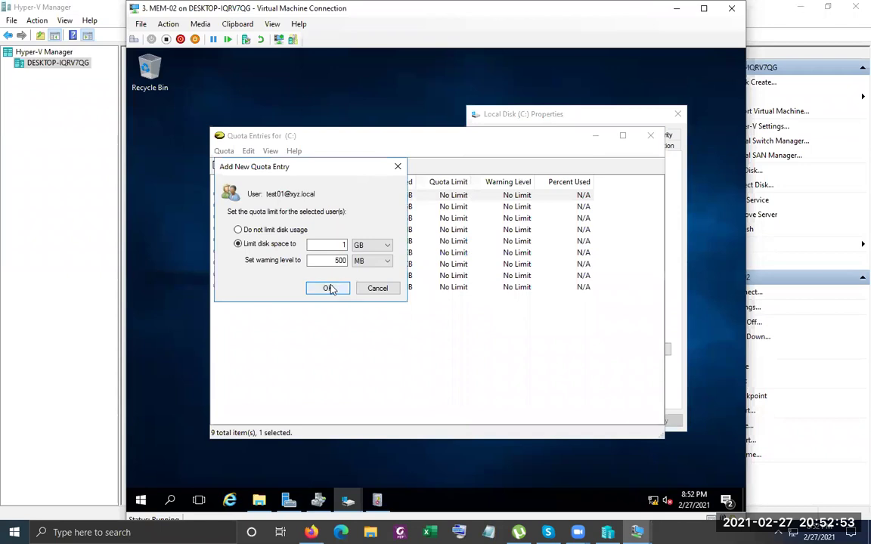
pyautogui.doubleClick(340, 244)
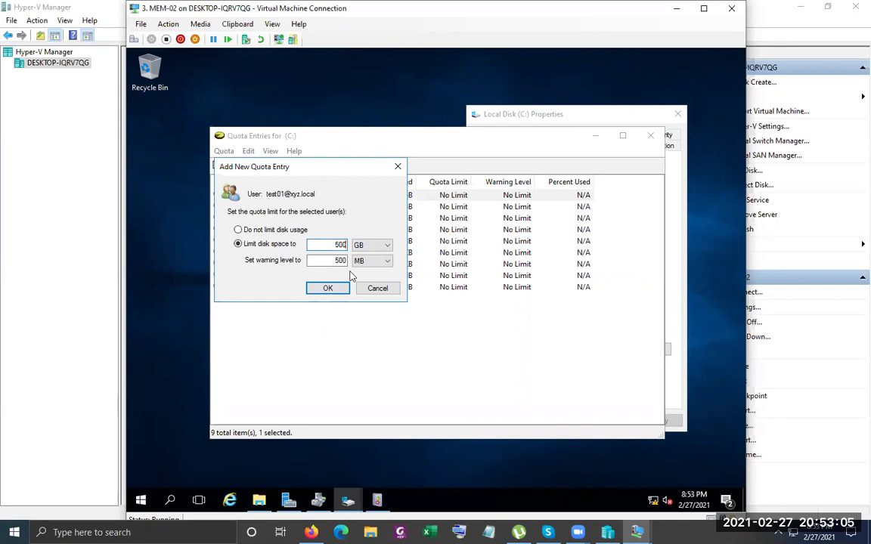
pyautogui.doubleClick(338, 259)
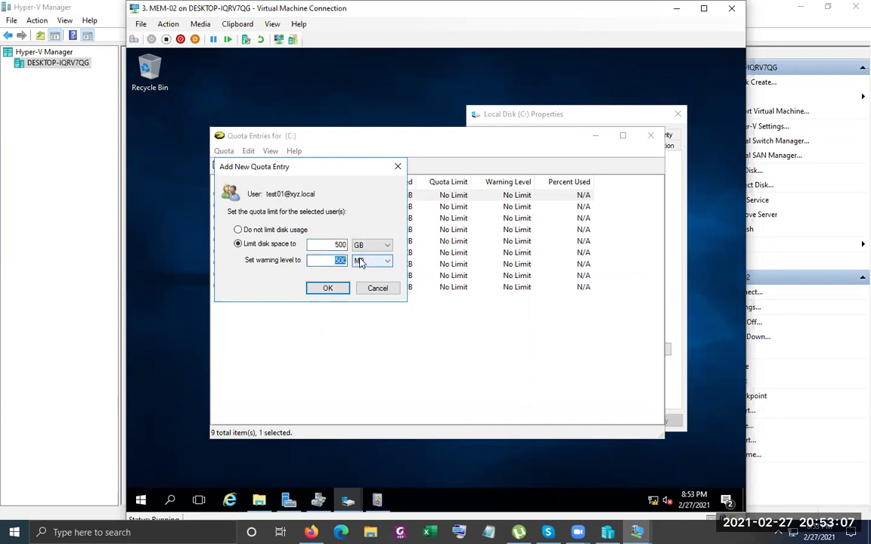
pyautogui.write('450')
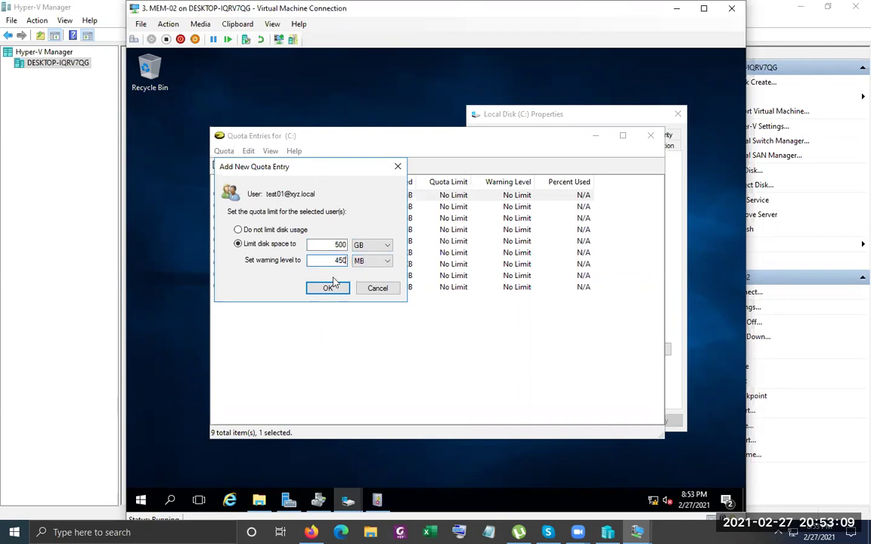
pyautogui.click(333, 288)
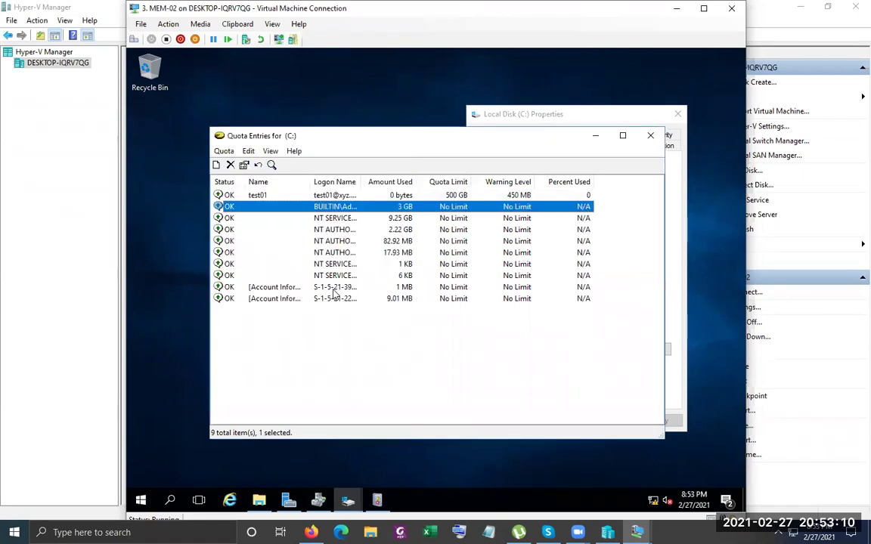
pyautogui.click(338, 196)
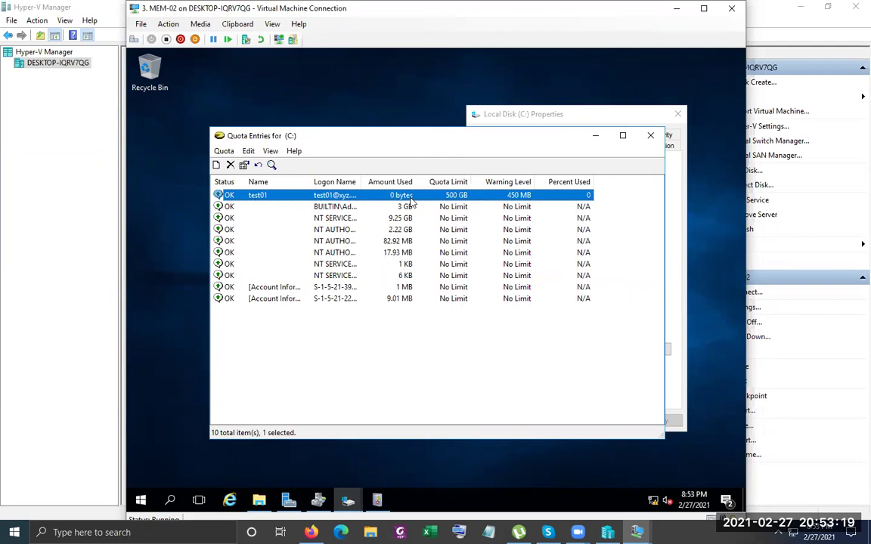
pyautogui.click(650, 137)
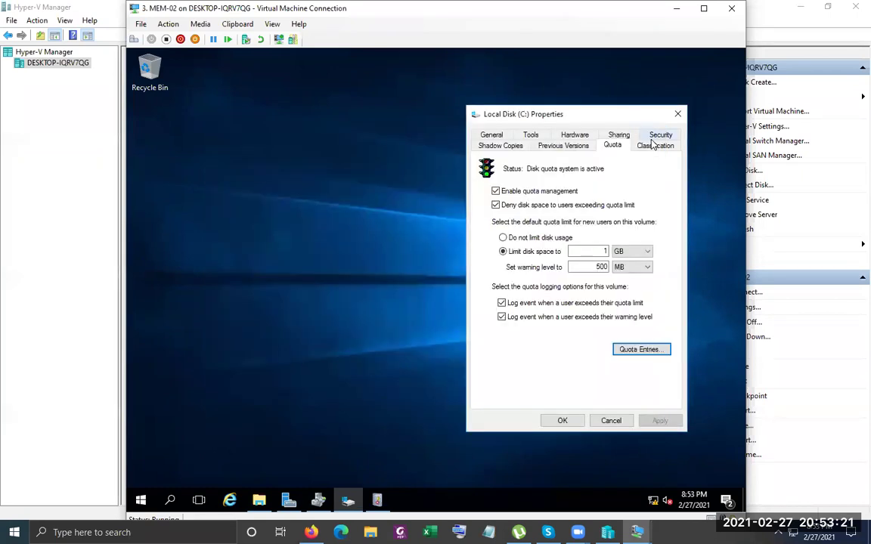
pyautogui.click(561, 421)
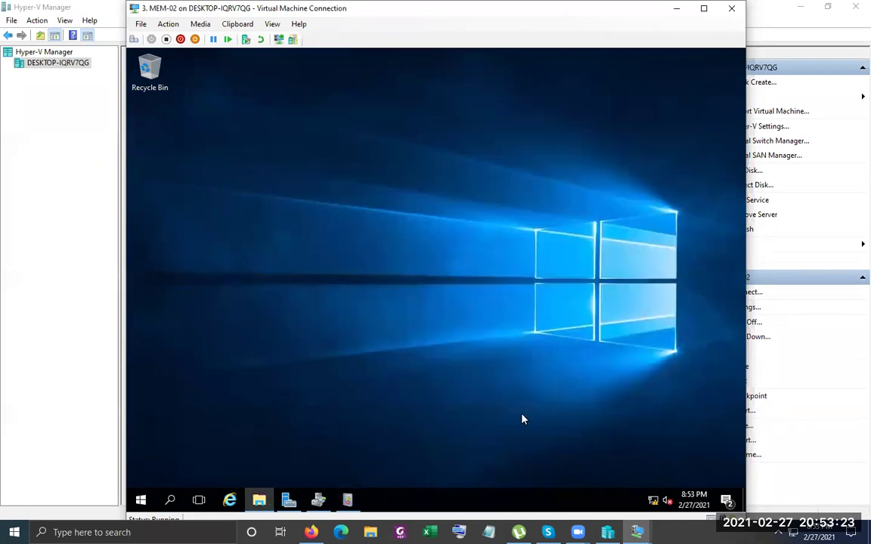
# Create a folder named Common at the root of C: and bring up its context menu
pyautogui.click(258, 501)
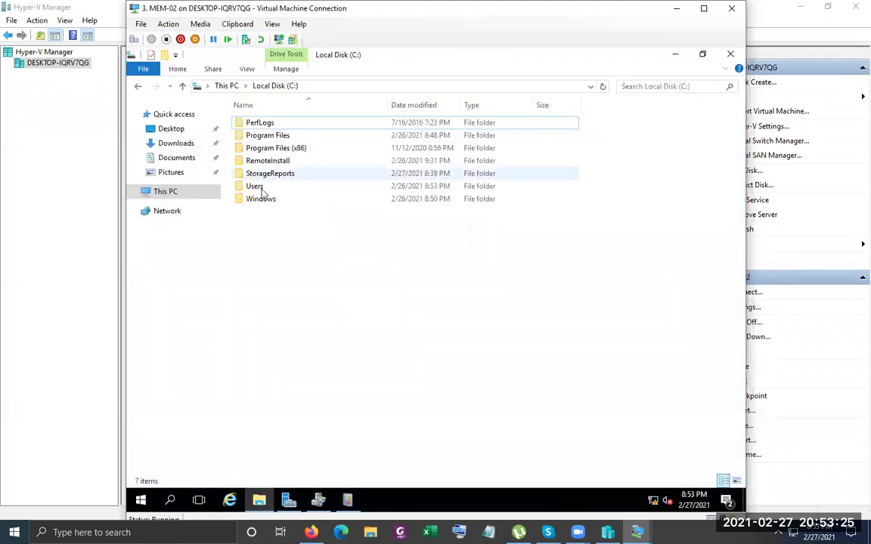
pyautogui.rightClick(253, 239)
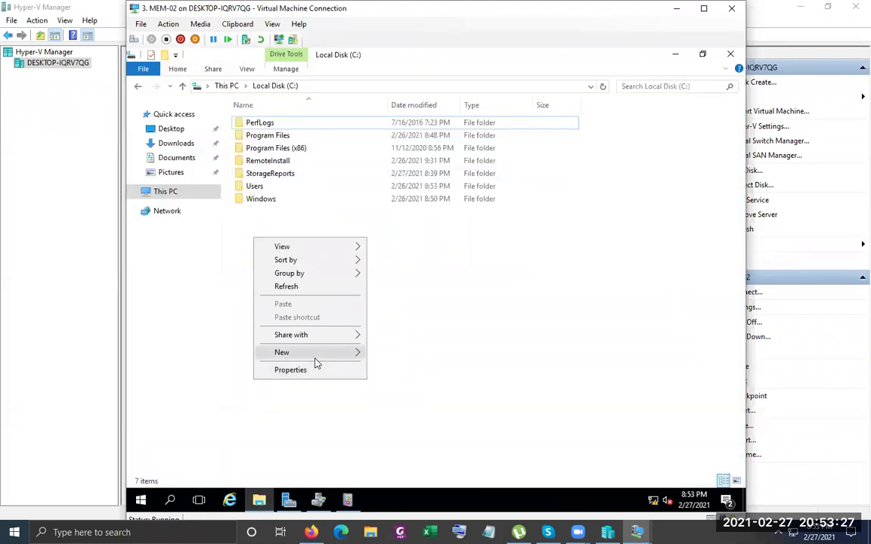
pyautogui.moveTo(318, 354)
pyautogui.click(400, 354)
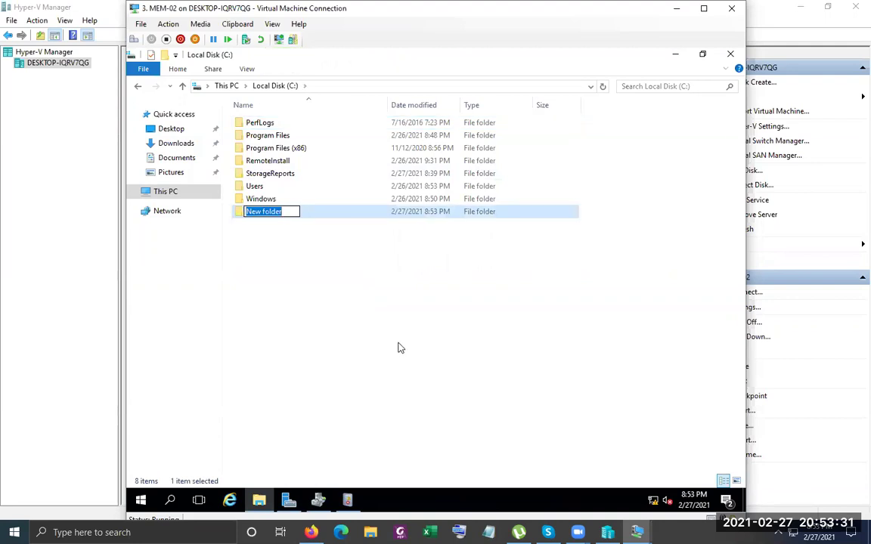
pyautogui.write('User')
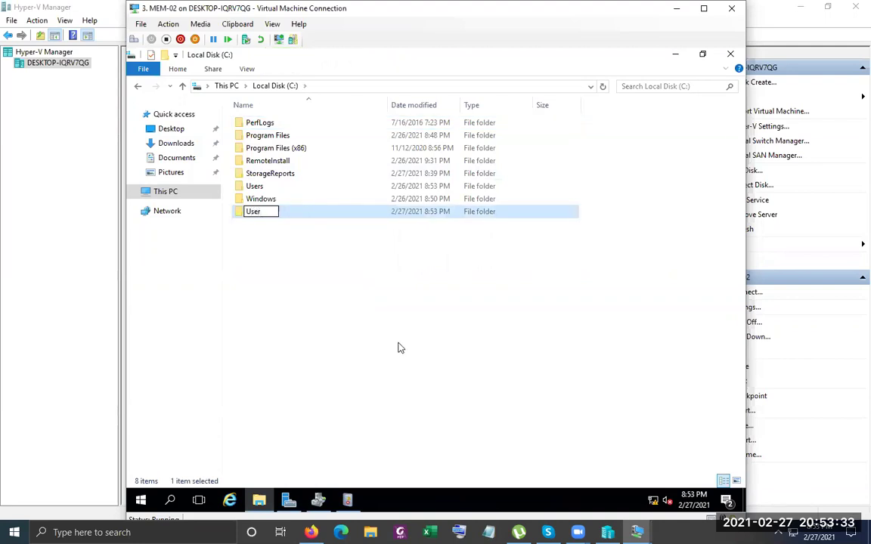
pyautogui.press('BackSpace')
pyautogui.press('BackSpace')
pyautogui.press('BackSpace')
pyautogui.write('Common')
pyautogui.press('Return')
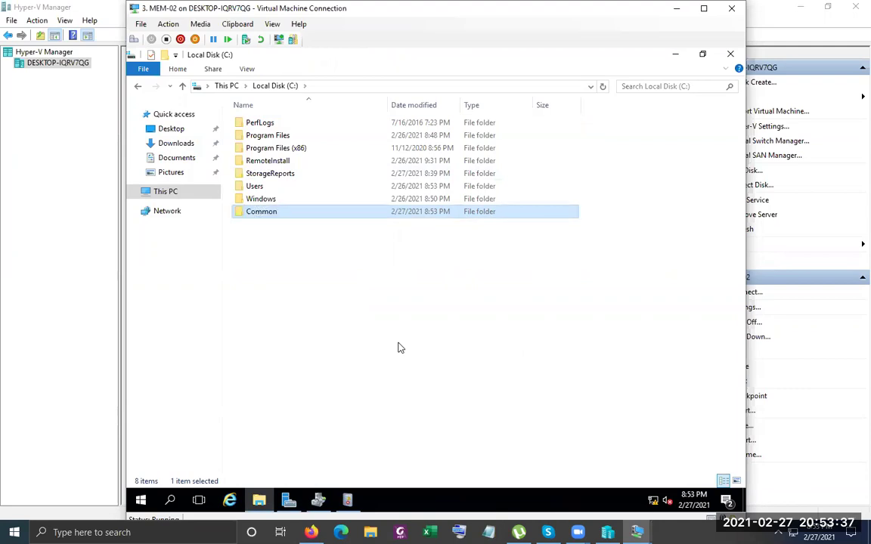
pyautogui.rightClick(253, 219)
# Turn on Advanced Sharing for Common and remove Everyone from its share permissions
pyautogui.click(317, 436)
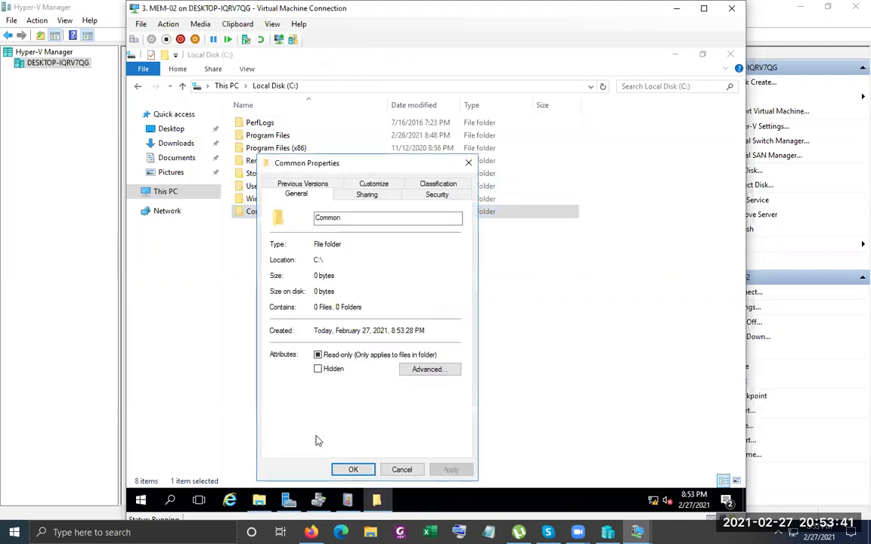
pyautogui.click(366, 195)
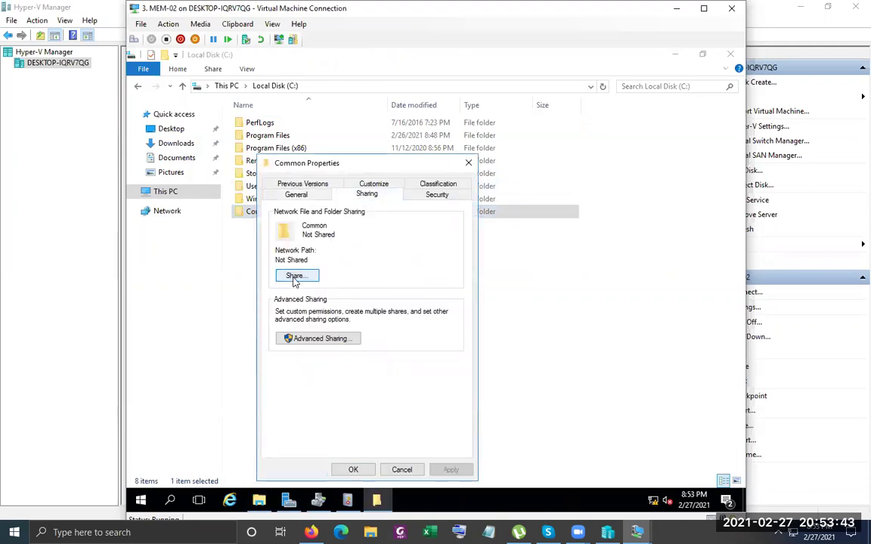
pyautogui.click(300, 339)
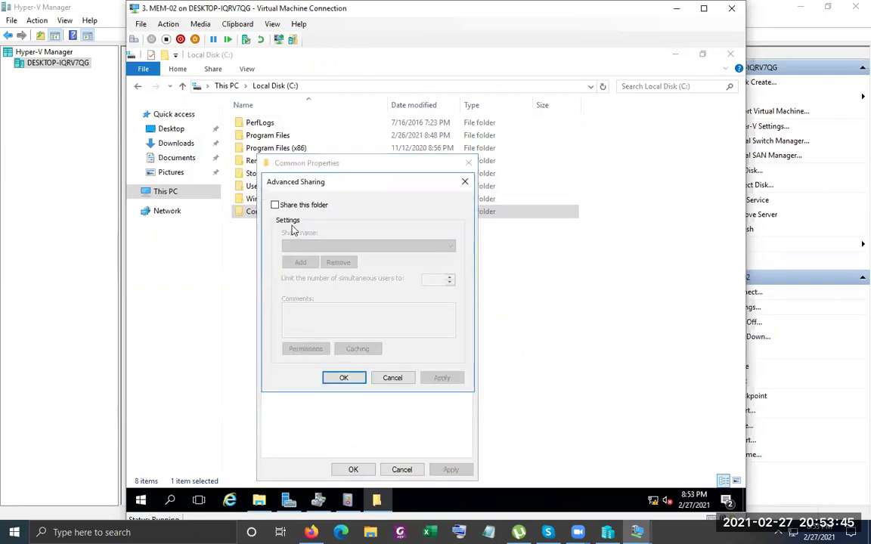
pyautogui.click(274, 205)
pyautogui.click(305, 349)
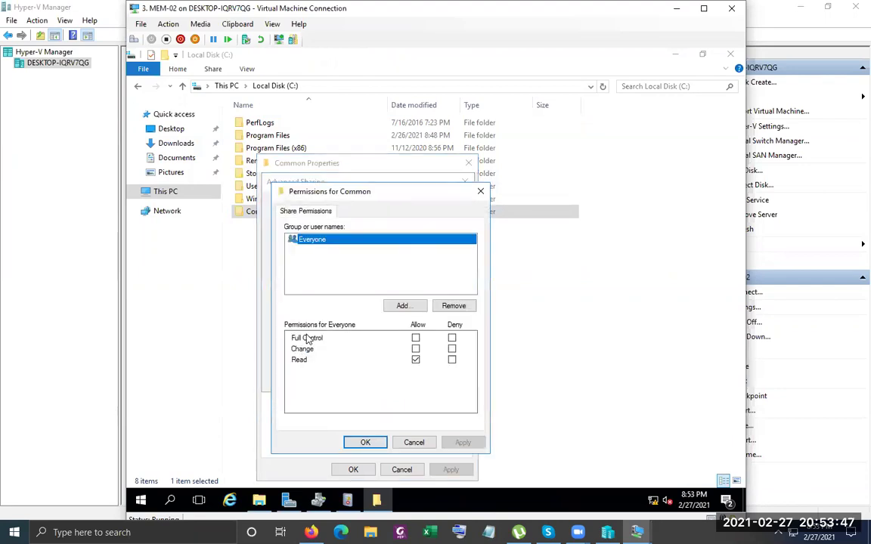
pyautogui.click(454, 306)
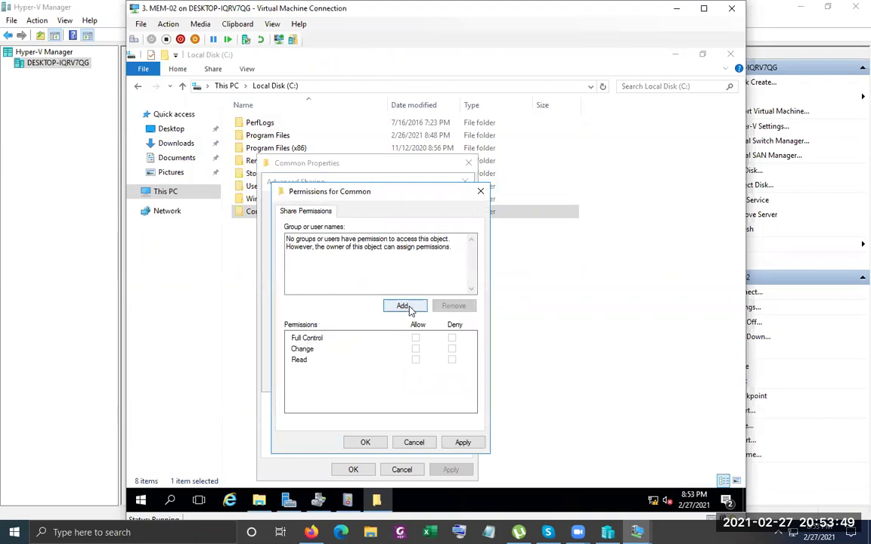
# Add AllUsers to the Common share permissions with Full Control
pyautogui.click(403, 305)
pyautogui.write('All')
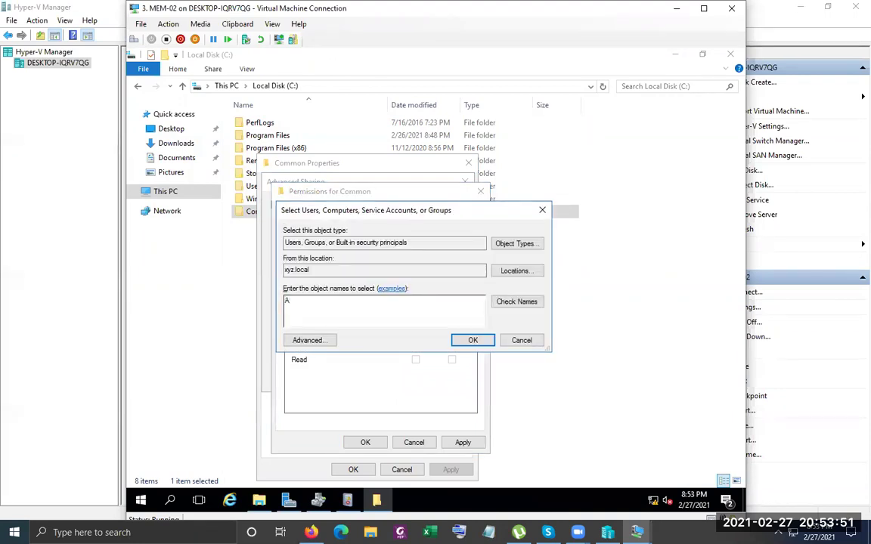
pyautogui.click(526, 303)
pyautogui.click(325, 316)
pyautogui.click(548, 417)
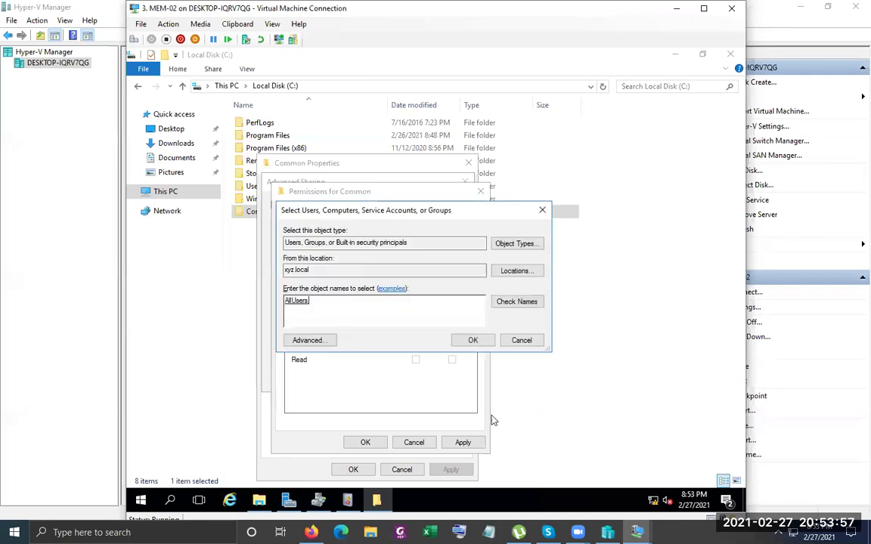
pyautogui.click(473, 341)
pyautogui.click(415, 339)
pyautogui.click(463, 443)
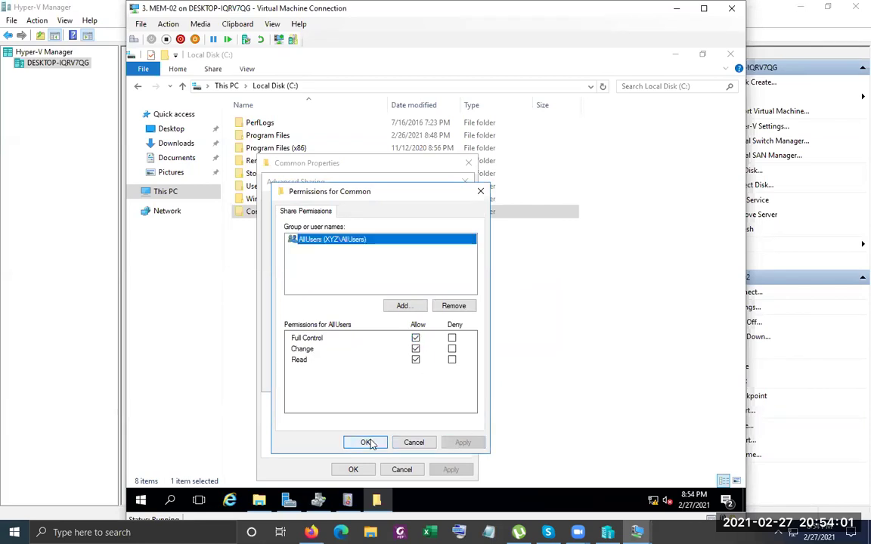
pyautogui.click(367, 443)
# Confirm the sharing settings, close Common's properties and refresh the C: listing
pyautogui.click(344, 378)
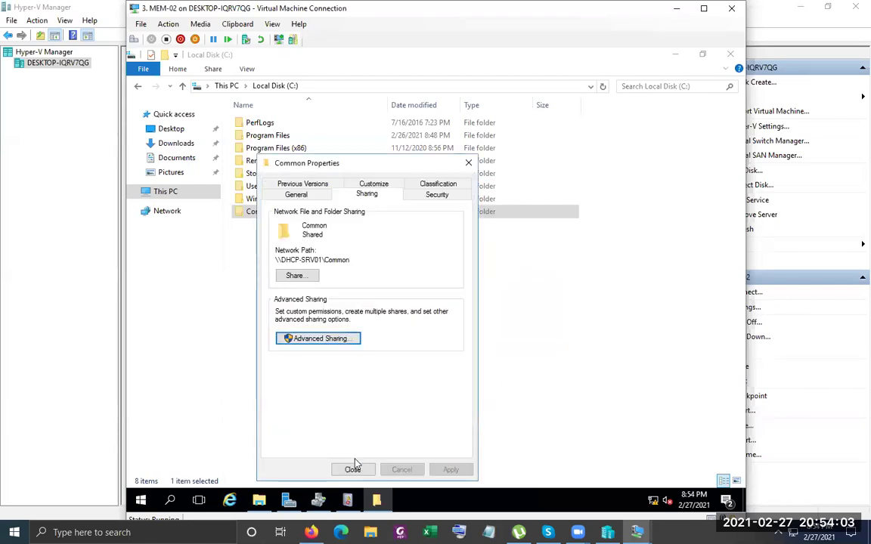
pyautogui.click(350, 469)
pyautogui.rightClick(444, 334)
pyautogui.click(480, 381)
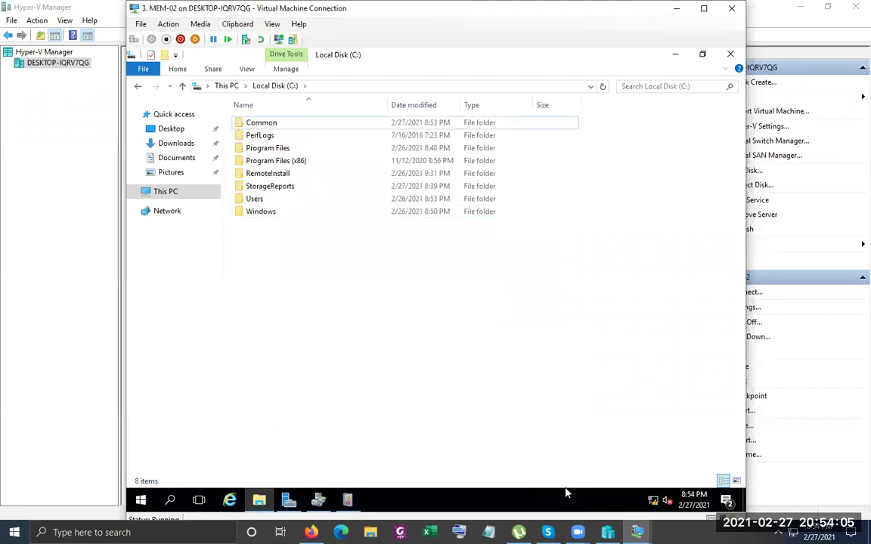
# Minimize MEM-02 and connect to the MCSA-Client-W10-VM virtual machine
pyautogui.moveTo(637, 532)
pyautogui.click(686, 472)
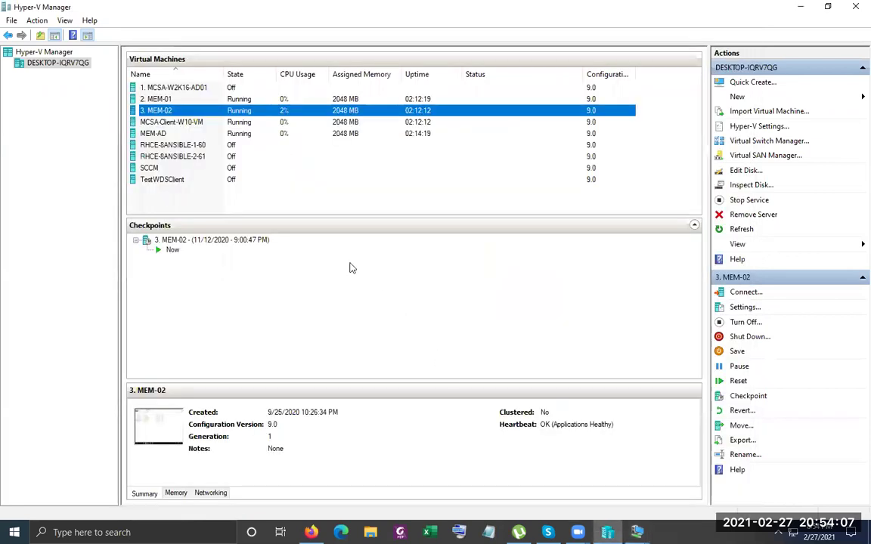
pyautogui.click(182, 123)
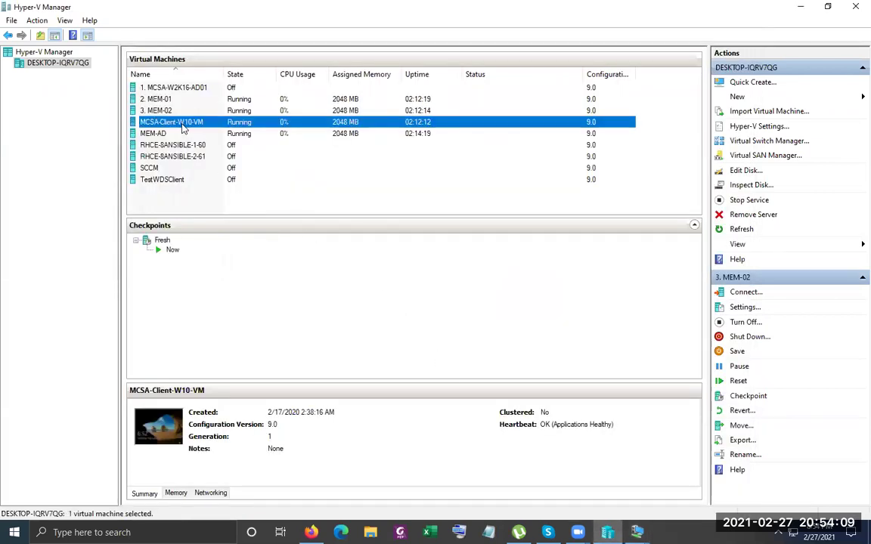
pyautogui.rightClick(234, 132)
pyautogui.rightClick(232, 121)
pyautogui.click(261, 129)
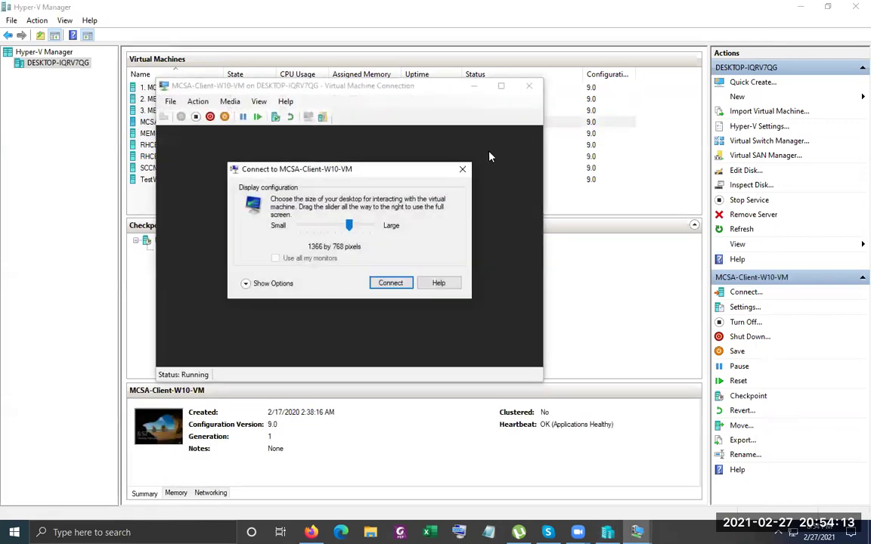
pyautogui.click(462, 170)
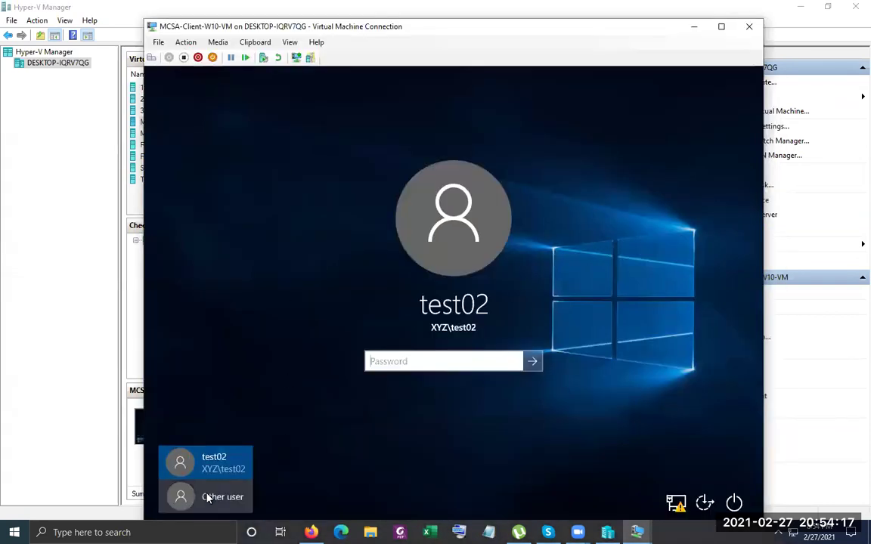
# Sign in to the client as the test01 domain user with its password
pyautogui.click(207, 497)
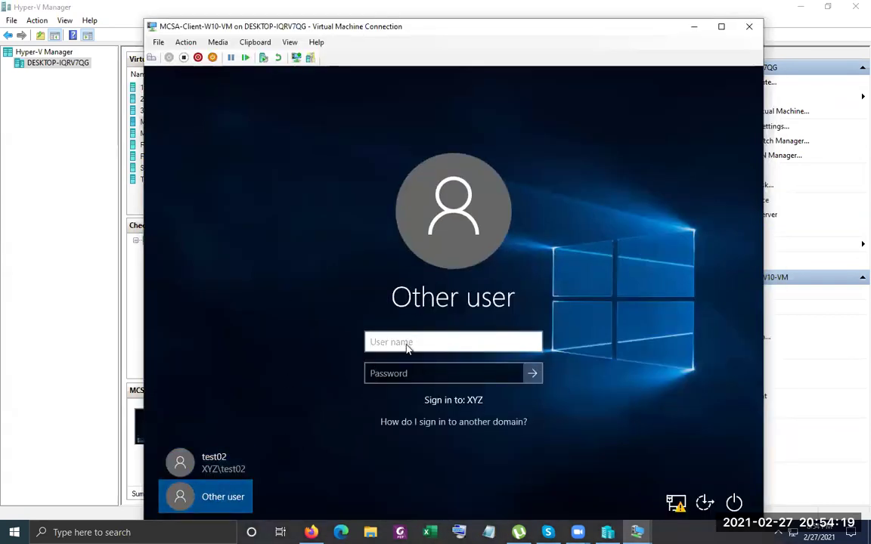
pyautogui.write('test01')
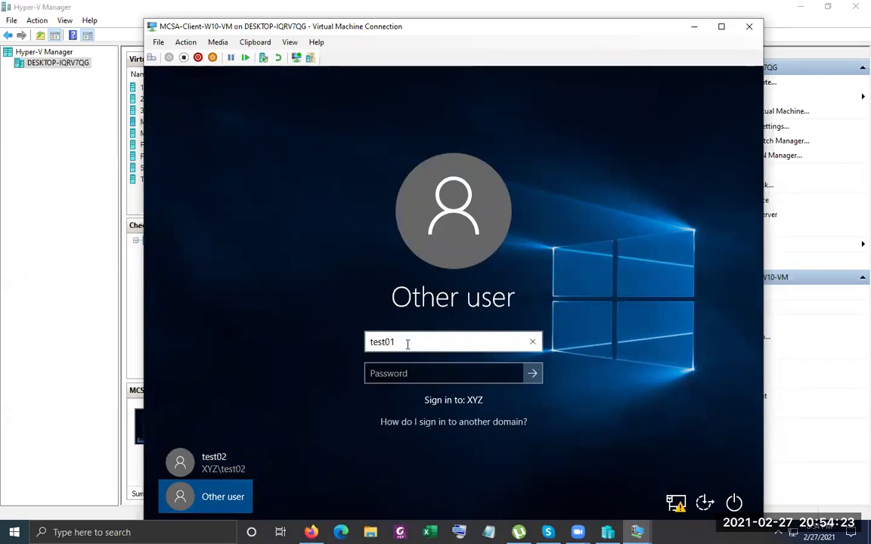
pyautogui.press('Tab')
pyautogui.write('Pa')
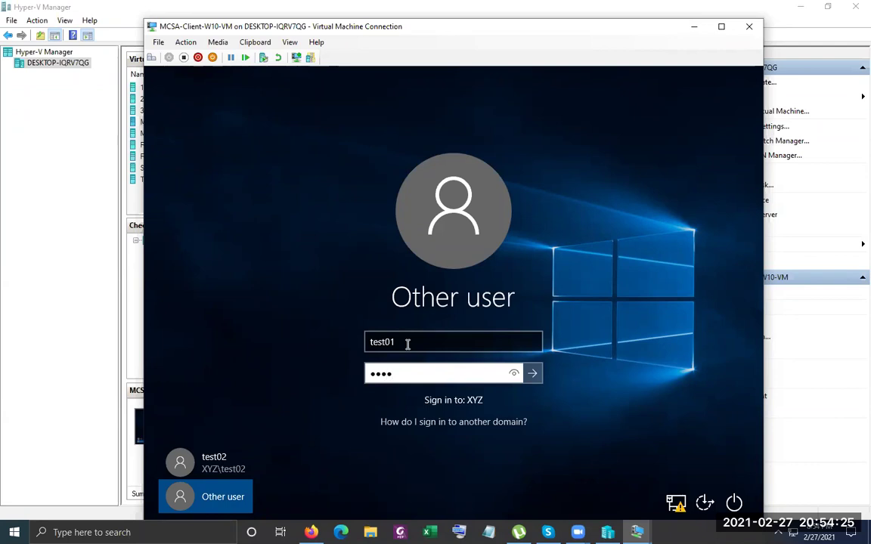
pyautogui.write('$$w0rd')
pyautogui.press('Return')
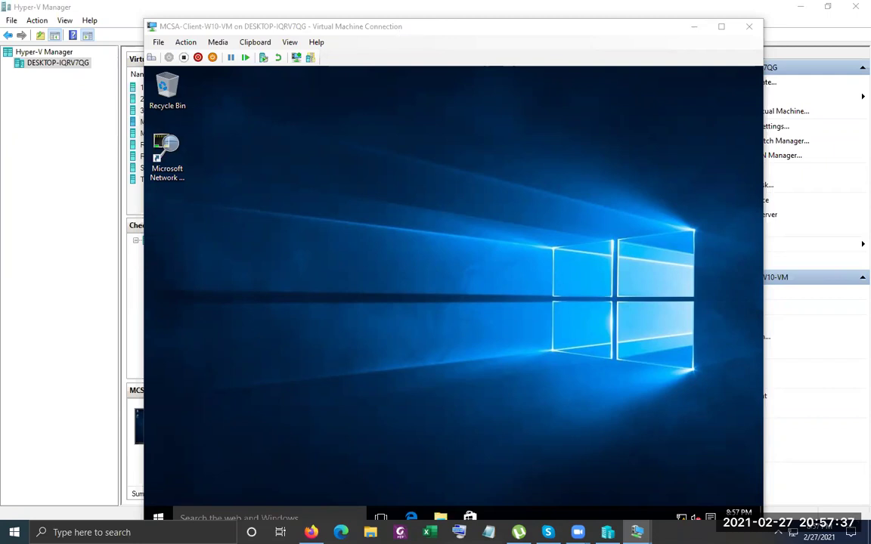
# On the client VM, open Run and type \\, then switch to the MEM-02 window
pyautogui.click(416, 239)
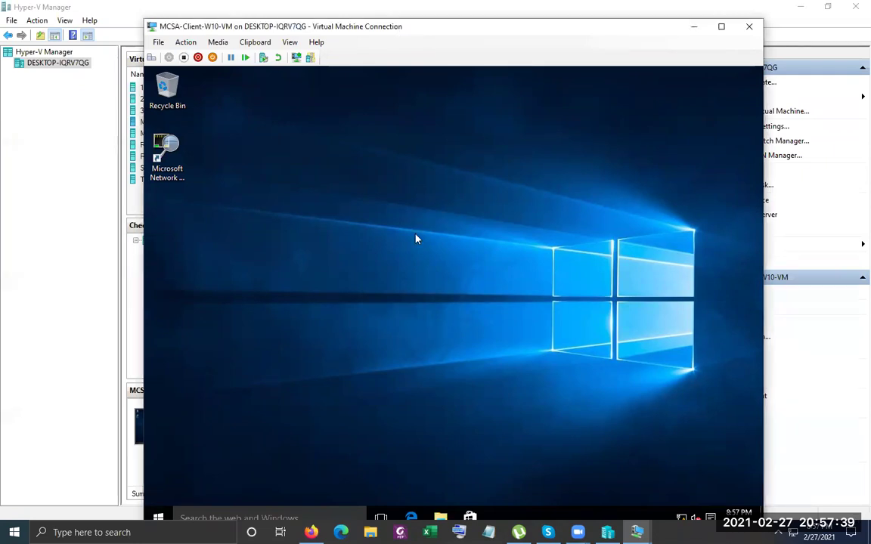
pyautogui.rightClick(159, 518)
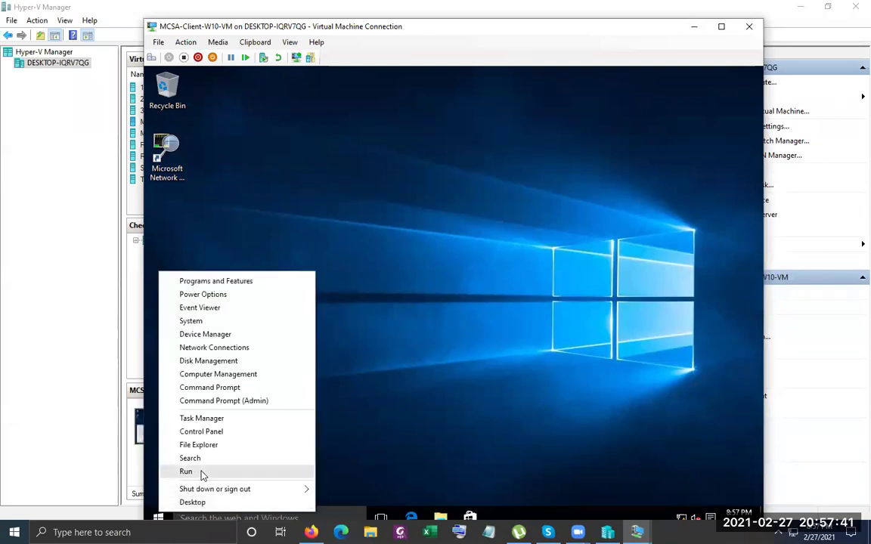
pyautogui.click(187, 472)
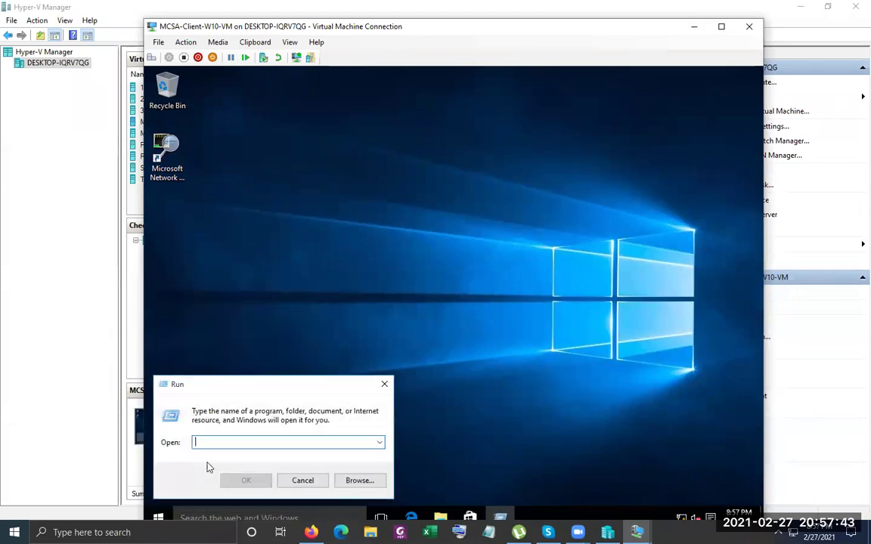
pyautogui.write('\\\\')
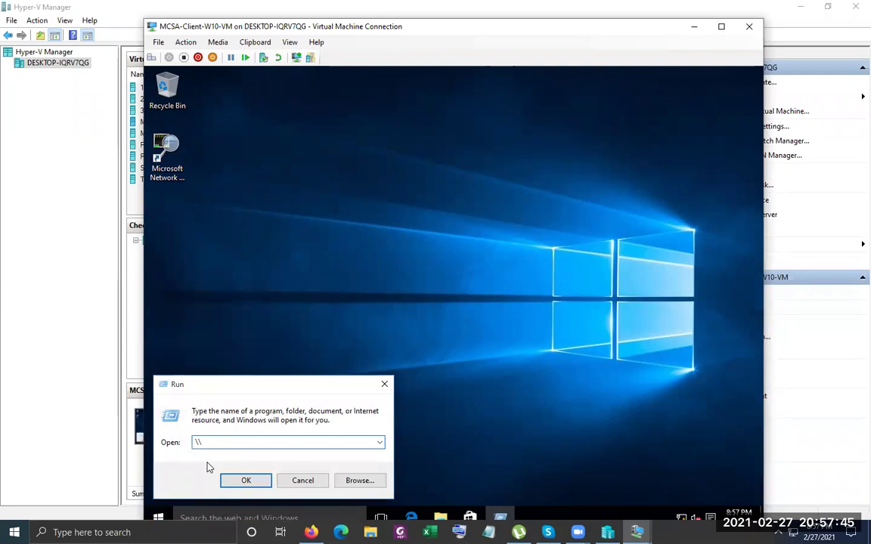
pyautogui.click(636, 532)
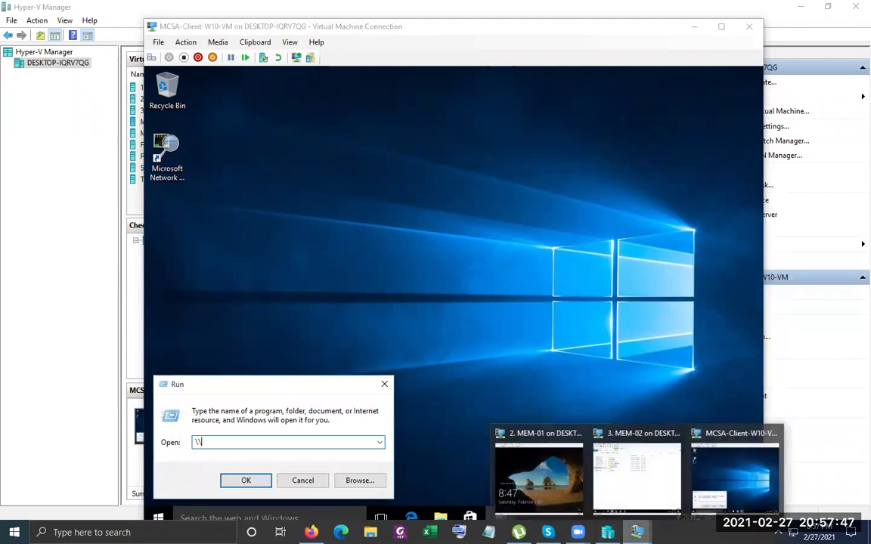
pyautogui.click(634, 488)
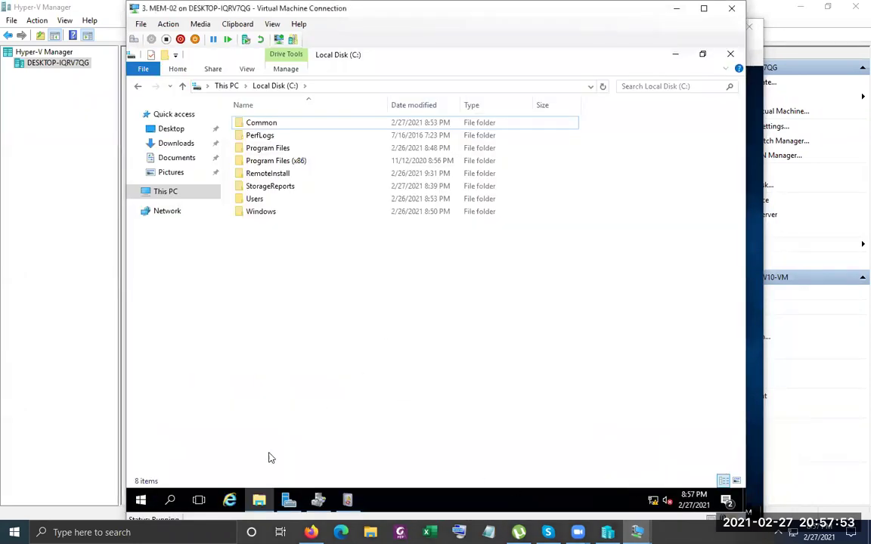
# Read MEM-02's computer name, DHCP-SRV01, on Server Manager's Local Server page, then minimize both windows
pyautogui.click(288, 501)
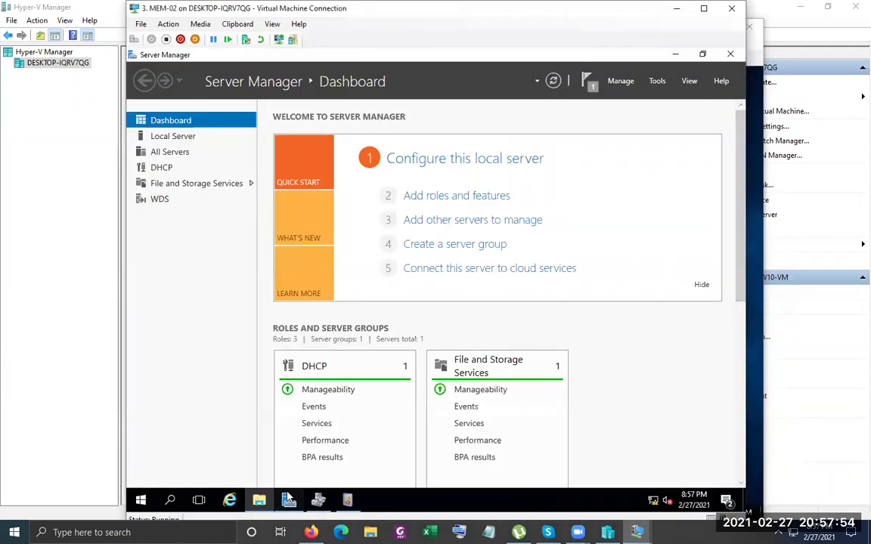
pyautogui.click(188, 144)
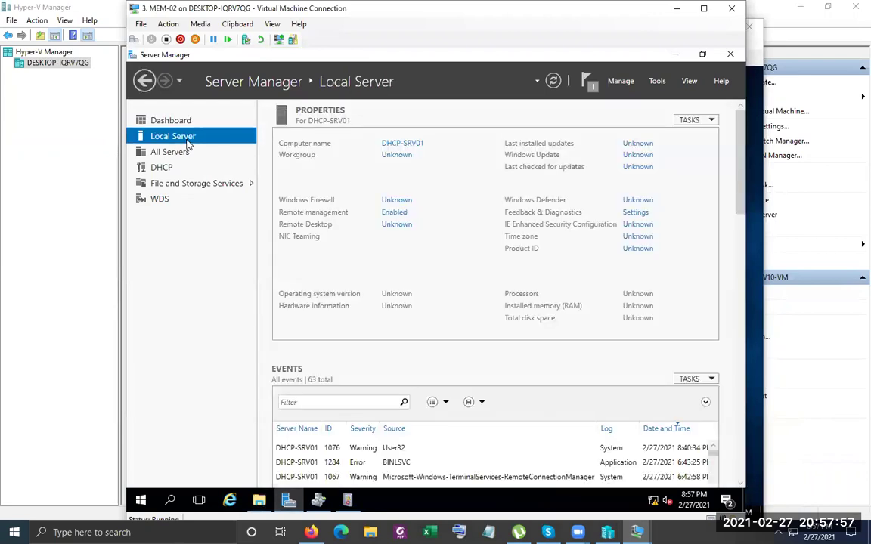
pyautogui.click(675, 54)
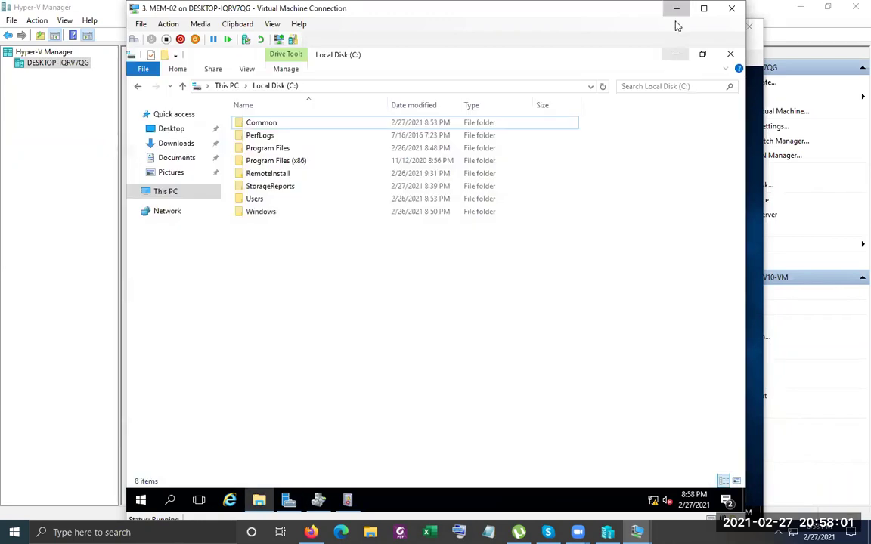
pyautogui.click(676, 8)
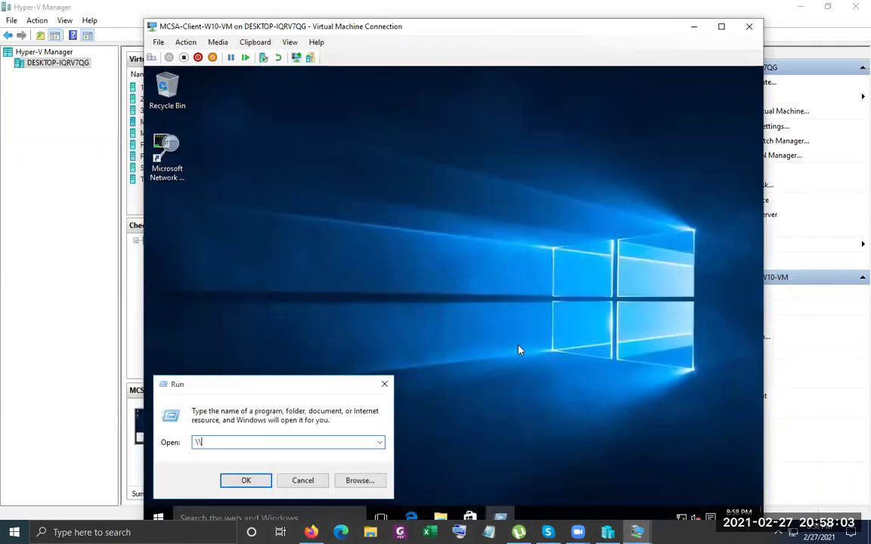
# Open \\DHCP-SRV01\Common via Run, then map the Common share to drive Z: from the server view
pyautogui.write('DHCP-SRV01\\')
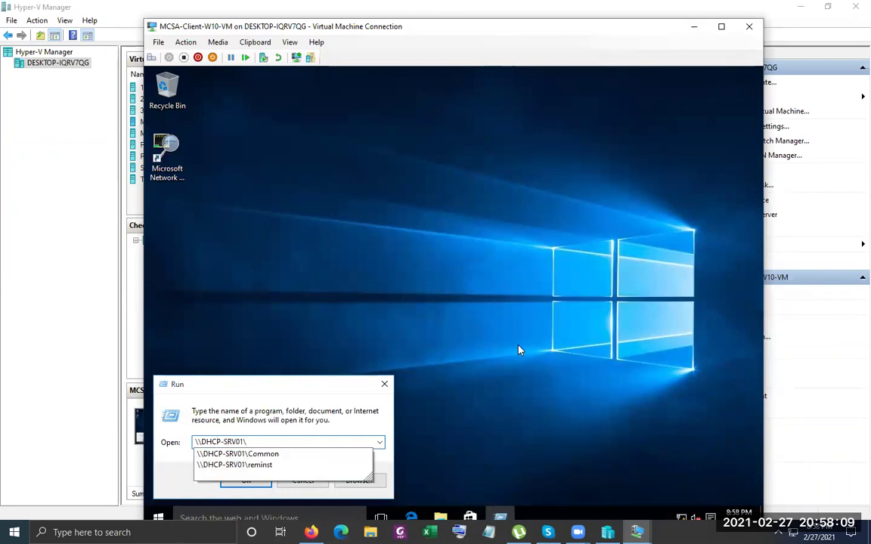
pyautogui.press('Down')
pyautogui.press('Return')
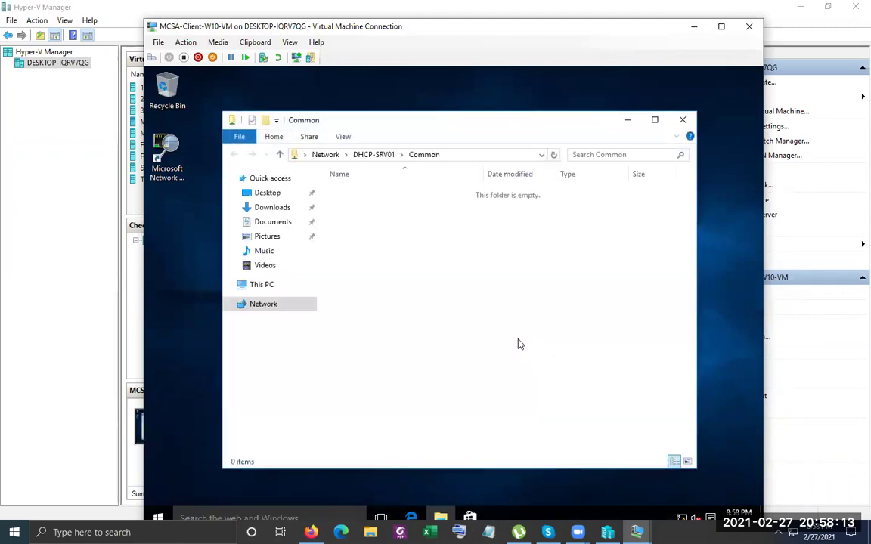
pyautogui.click(159, 517)
pyautogui.click(443, 132)
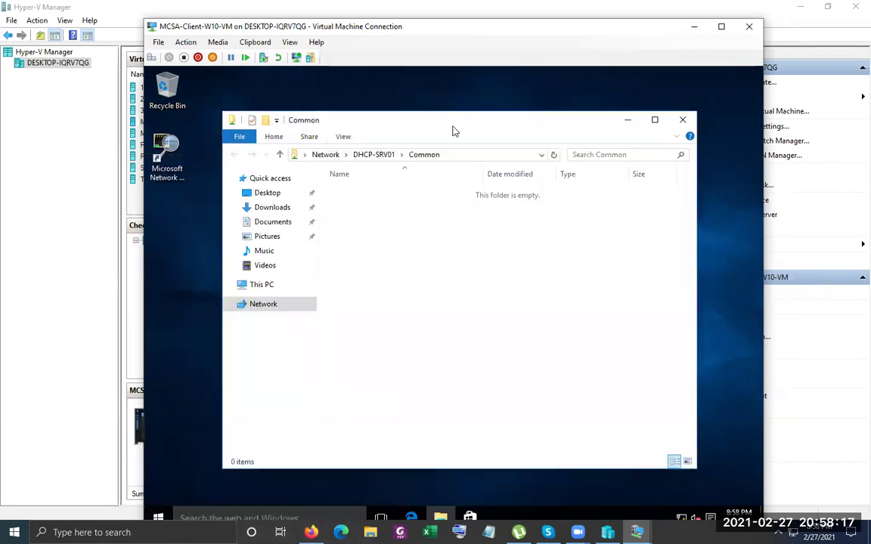
pyautogui.click(376, 157)
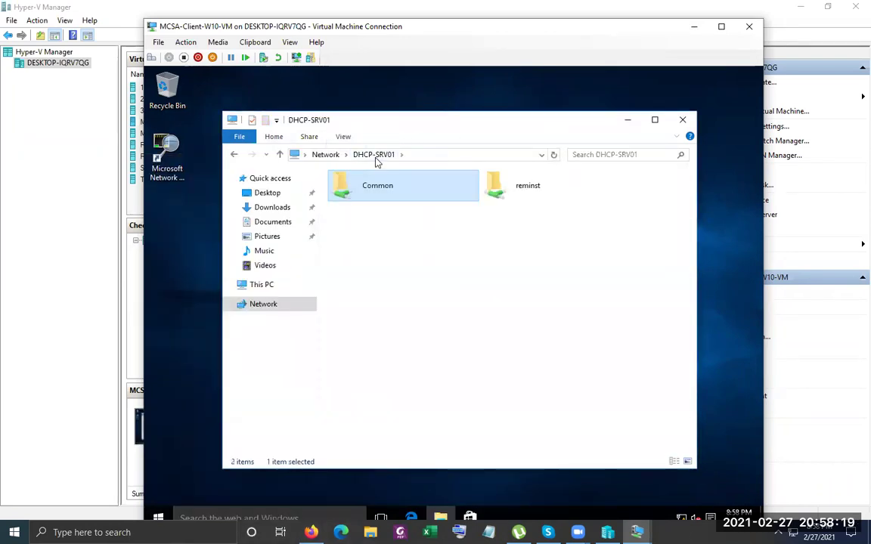
pyautogui.rightClick(379, 184)
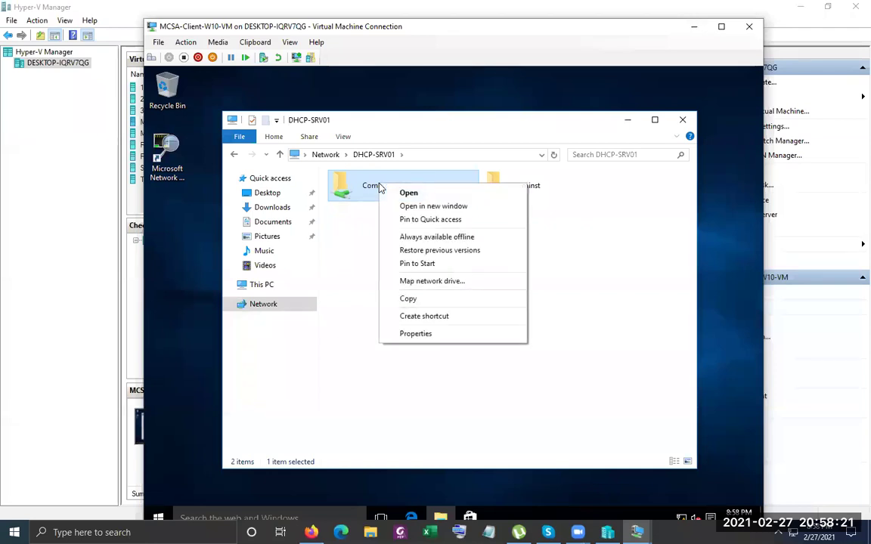
pyautogui.click(430, 280)
pyautogui.click(568, 439)
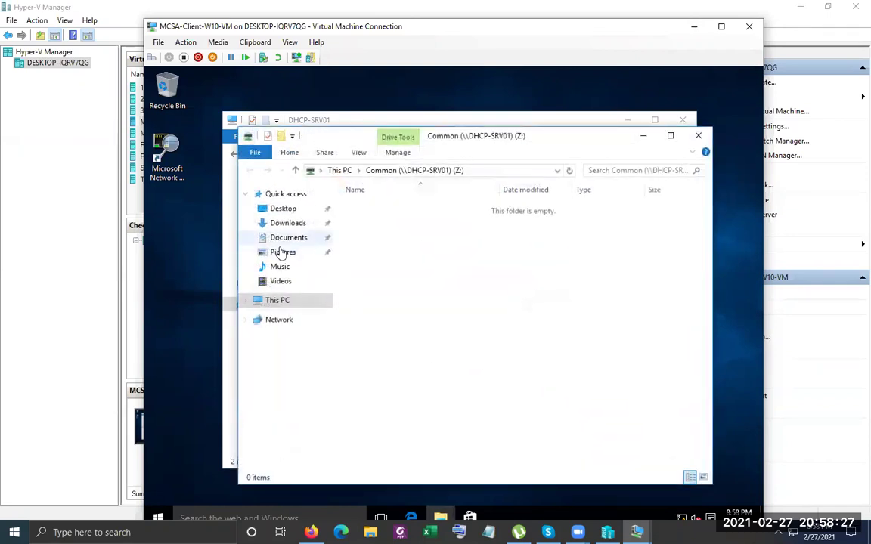
# Refresh This PC on the client to confirm Common (Z:) appears, then switch to MEM-02
pyautogui.click(274, 300)
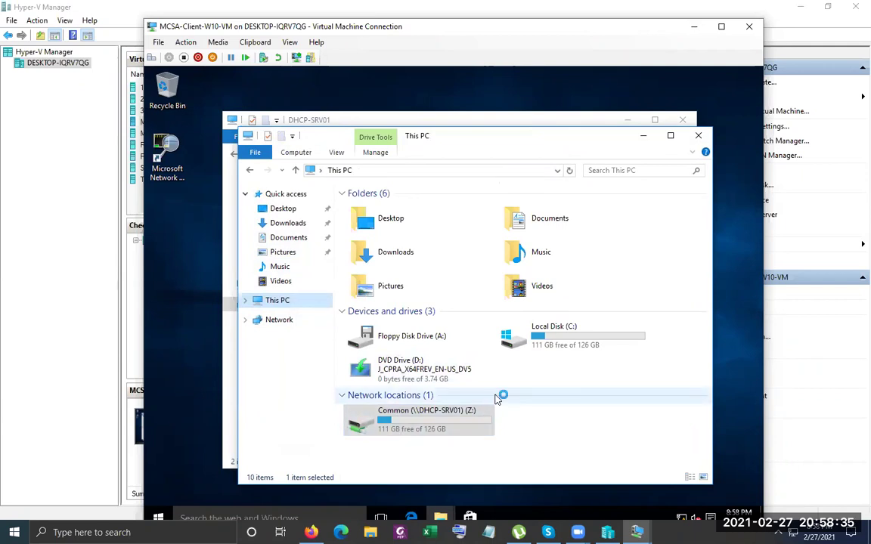
pyautogui.rightClick(570, 422)
pyautogui.click(603, 345)
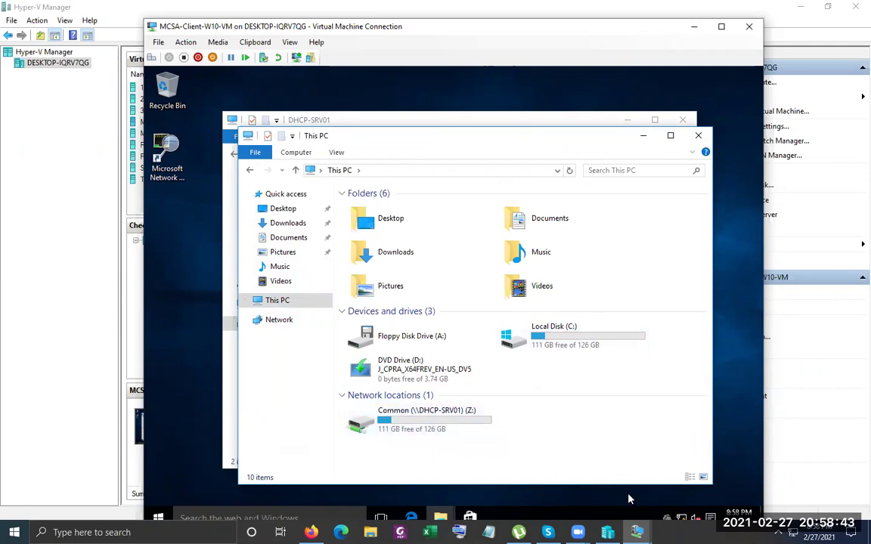
pyautogui.moveTo(637, 531)
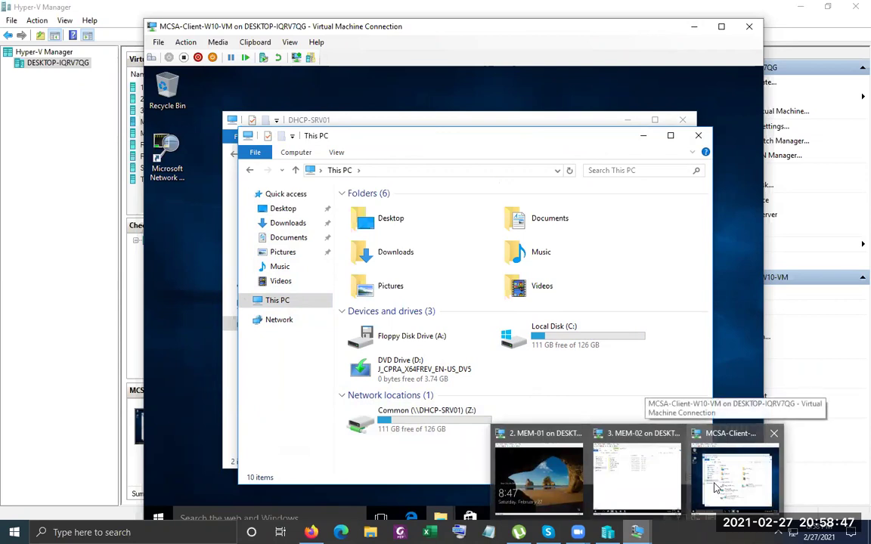
pyautogui.click(628, 461)
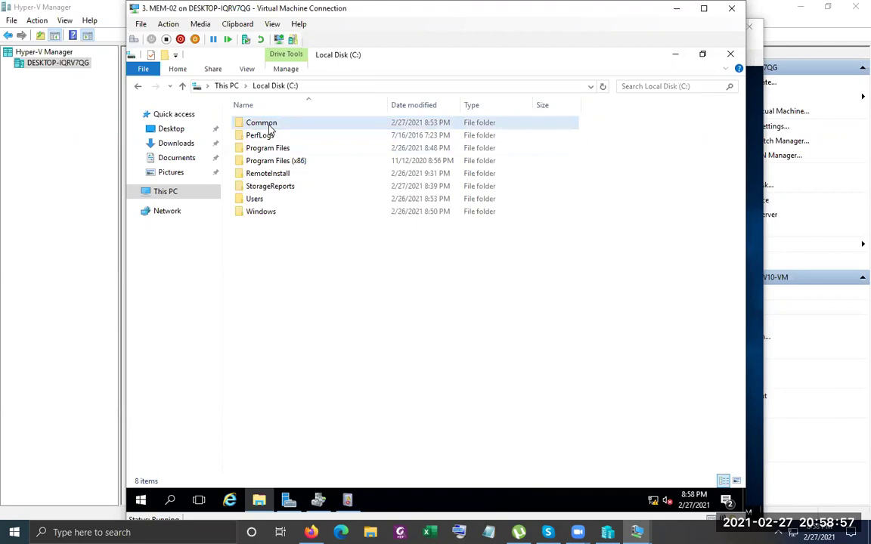
# Open the per-user quota entries list for Local Disk (C:) on MEM-02
pyautogui.click(225, 85)
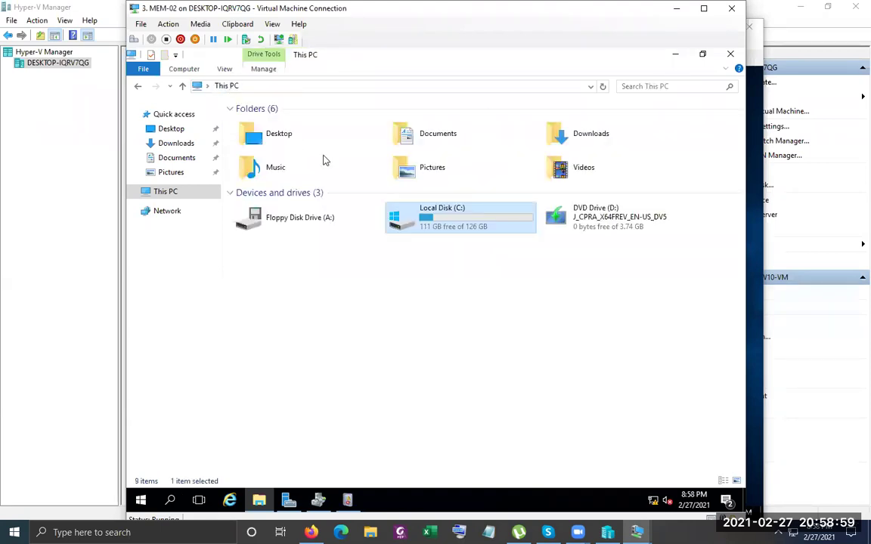
pyautogui.rightClick(442, 218)
pyautogui.click(494, 411)
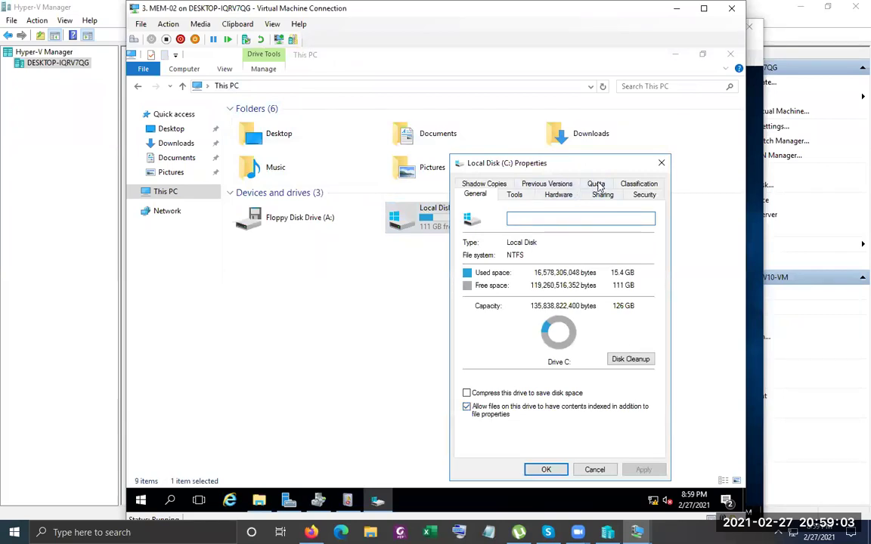
pyautogui.click(596, 185)
pyautogui.click(624, 399)
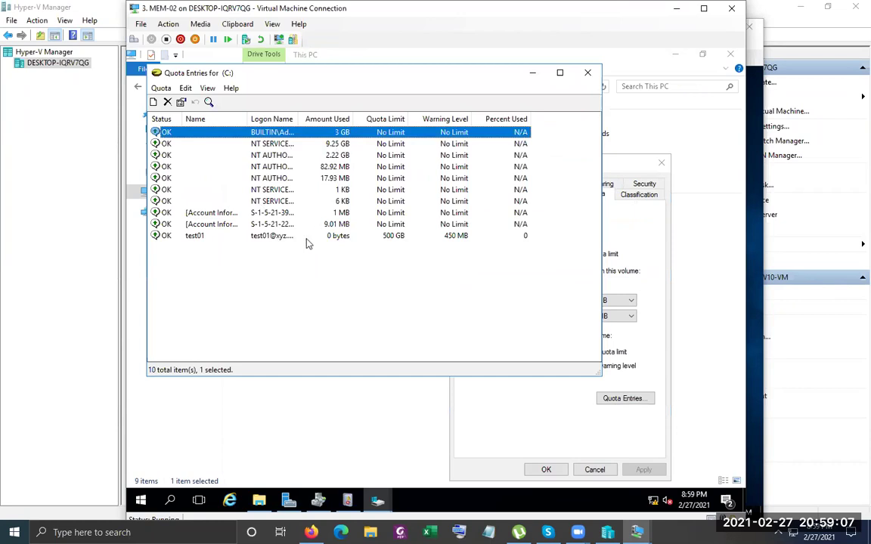
# Check the test01 quota entry, close the properties without changes, and reopen Local Disk (C:)
pyautogui.click(278, 237)
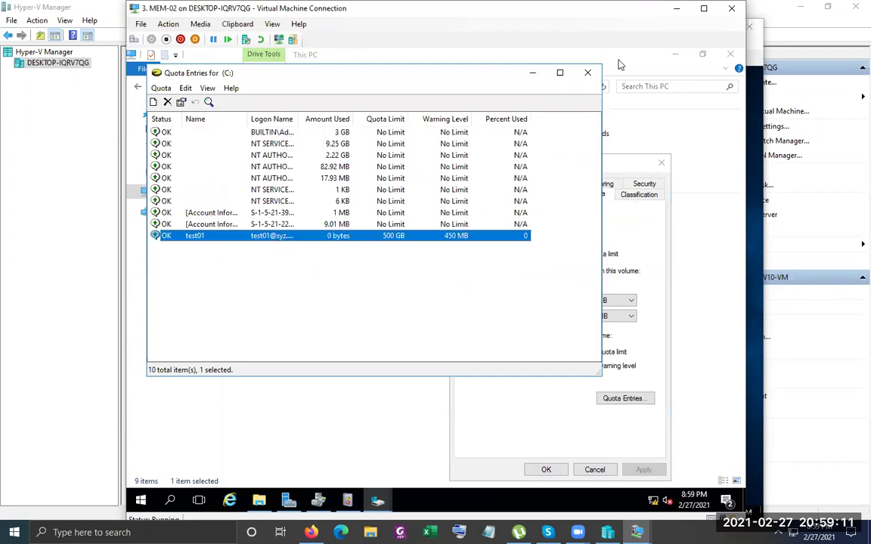
pyautogui.click(588, 73)
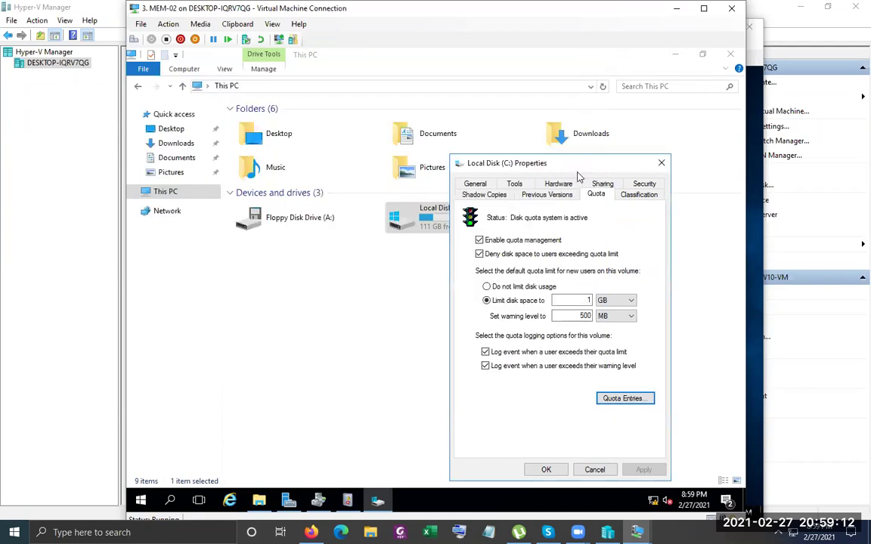
pyautogui.click(593, 470)
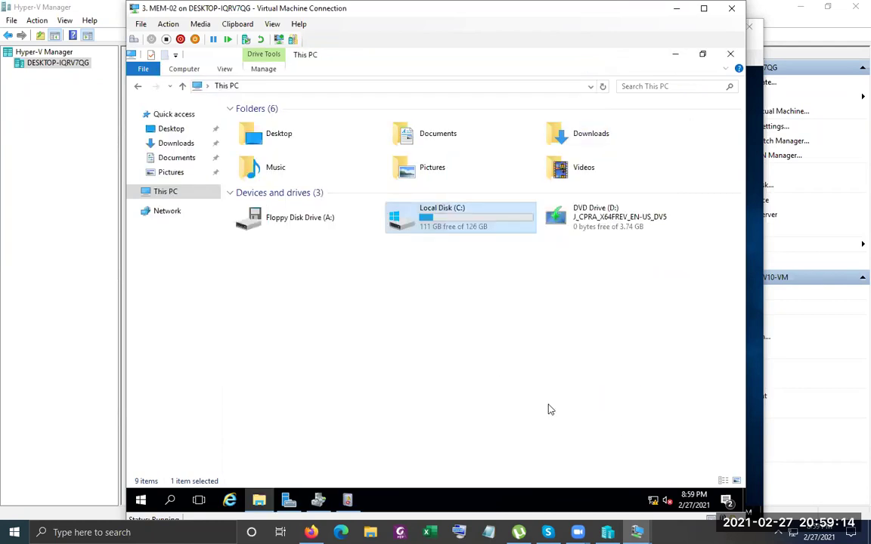
pyautogui.doubleClick(470, 235)
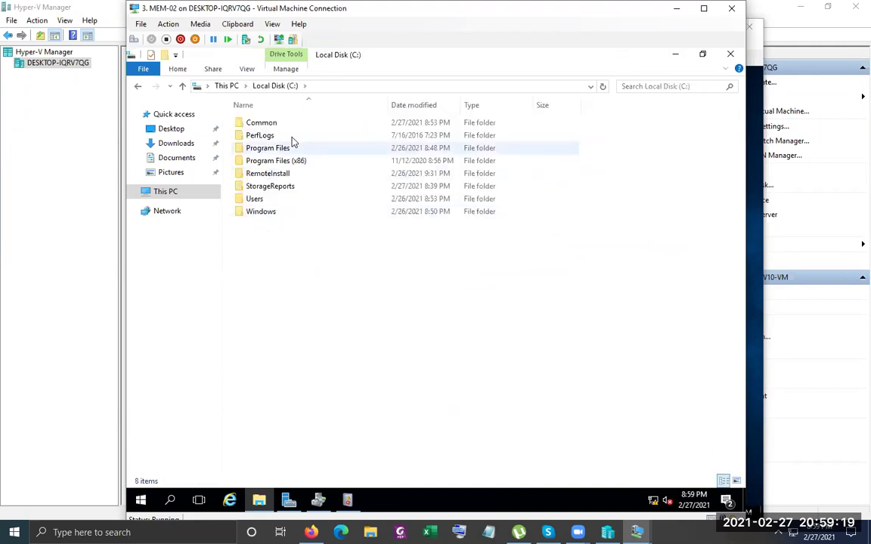
# Open the Common folder's share permissions to check AllUsers has Full Control, Change and Read
pyautogui.click(264, 125)
pyautogui.rightClick(264, 125)
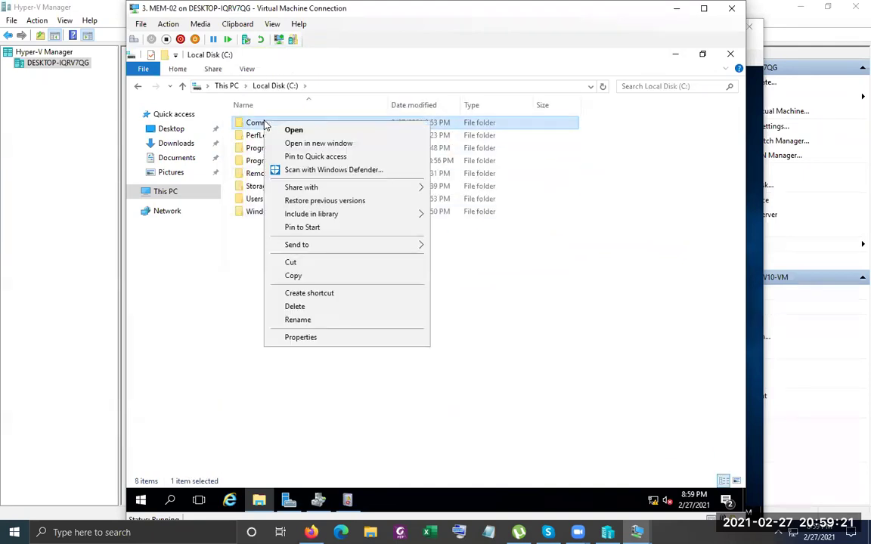
pyautogui.click(336, 340)
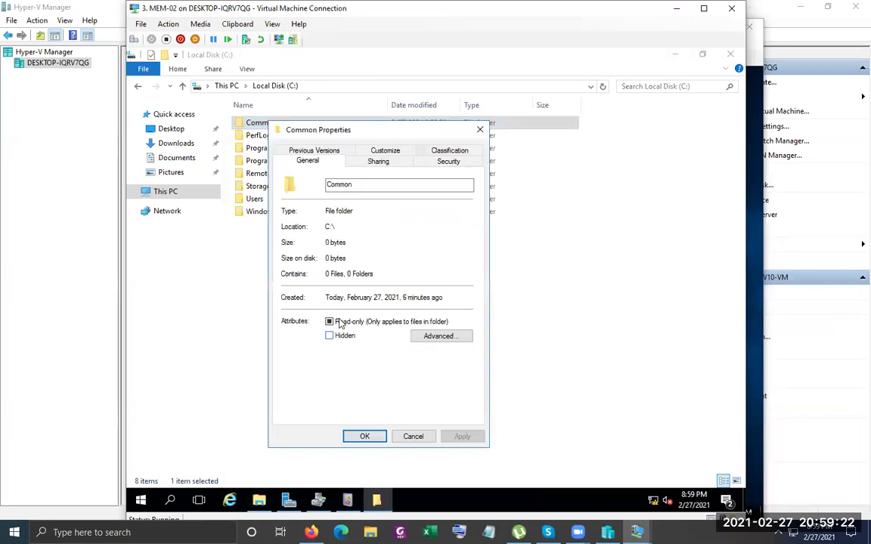
pyautogui.click(380, 162)
pyautogui.click(332, 304)
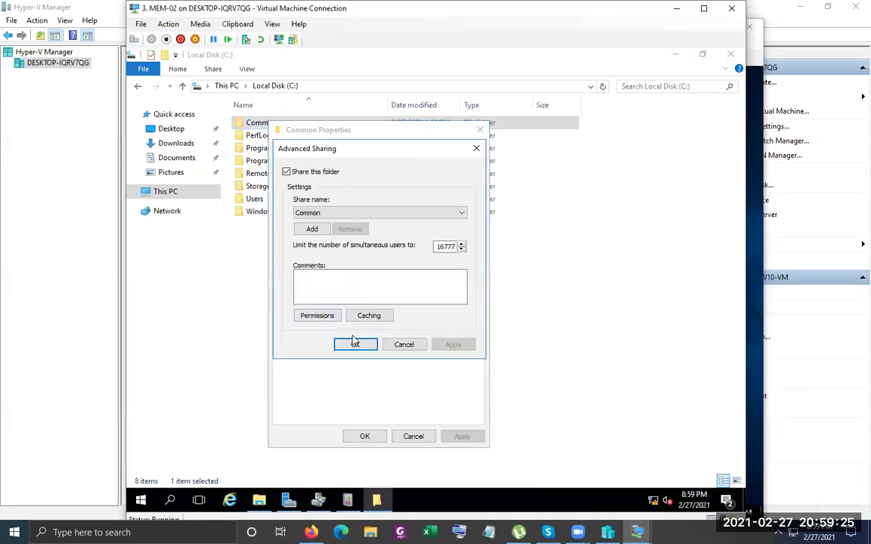
pyautogui.click(316, 314)
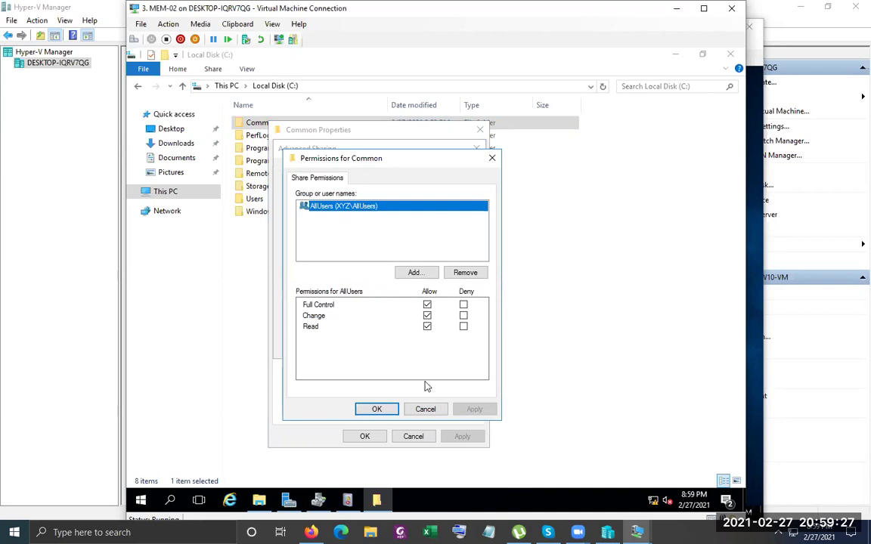
# Close the Common sharing dialogs without changes and bring up the VM window previews
pyautogui.click(425, 409)
pyautogui.click(411, 346)
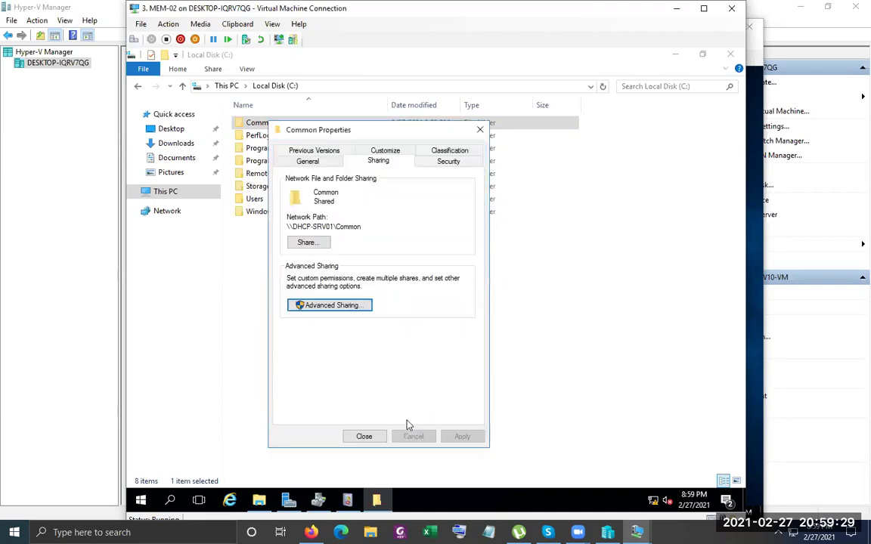
pyautogui.click(365, 437)
pyautogui.click(637, 532)
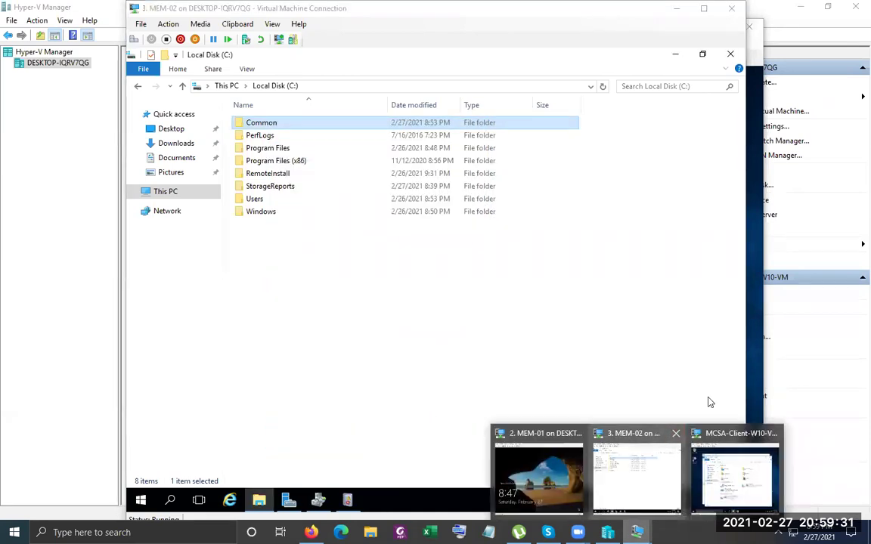
# Switch to the client VM and refresh This PC twice so Common (\\DHCP-SRV01) (Z:) appears
pyautogui.click(734, 497)
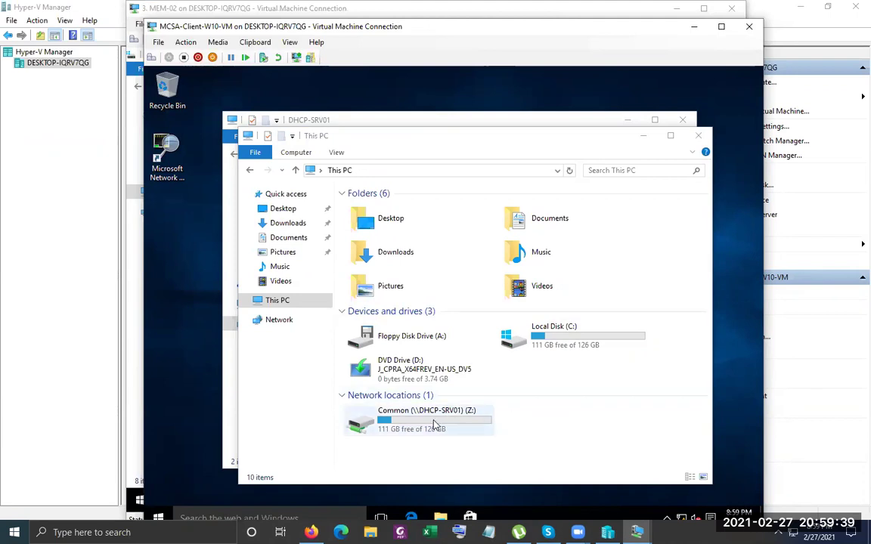
pyautogui.rightClick(554, 412)
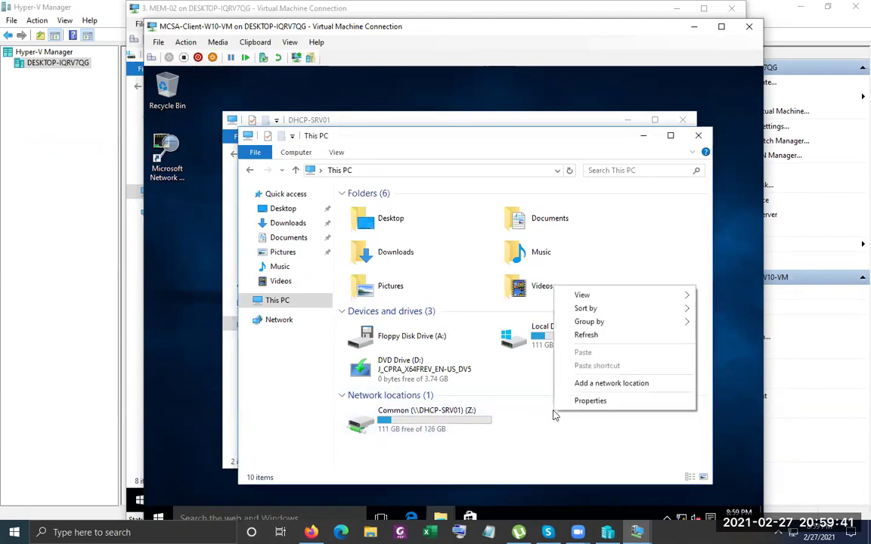
pyautogui.click(586, 335)
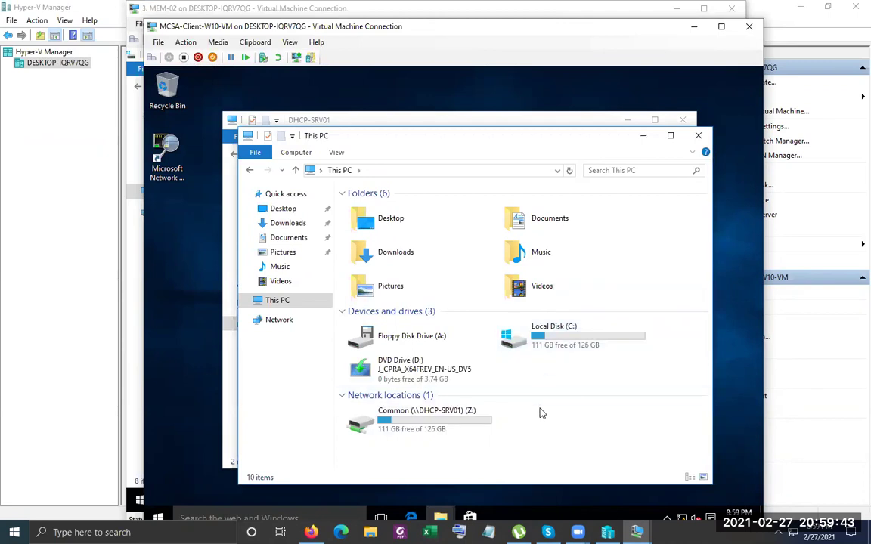
pyautogui.rightClick(541, 412)
pyautogui.click(573, 332)
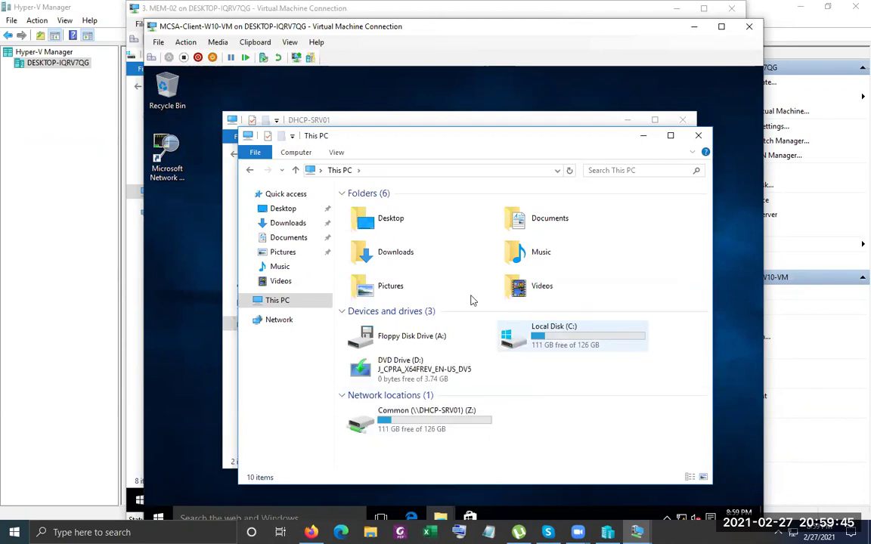
# Sign test01 out of the client VM and back in with the account password
pyautogui.click(155, 517)
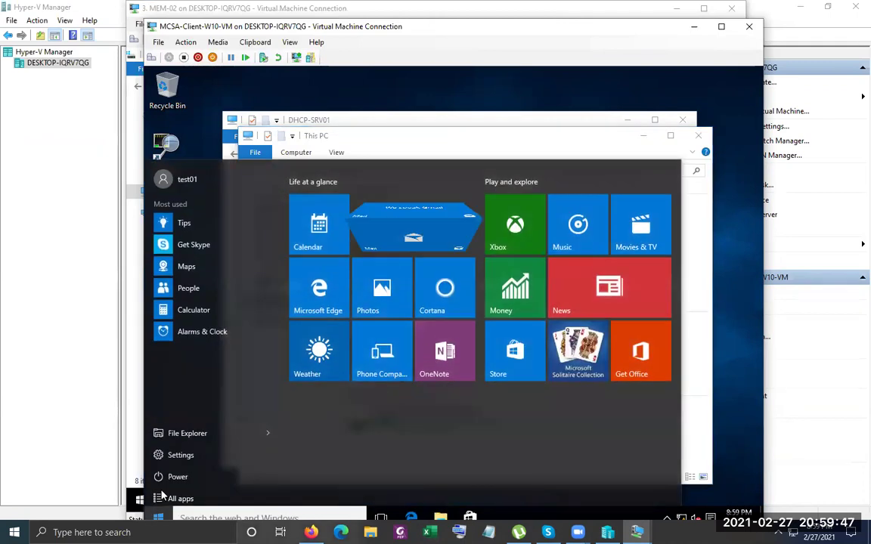
pyautogui.click(204, 175)
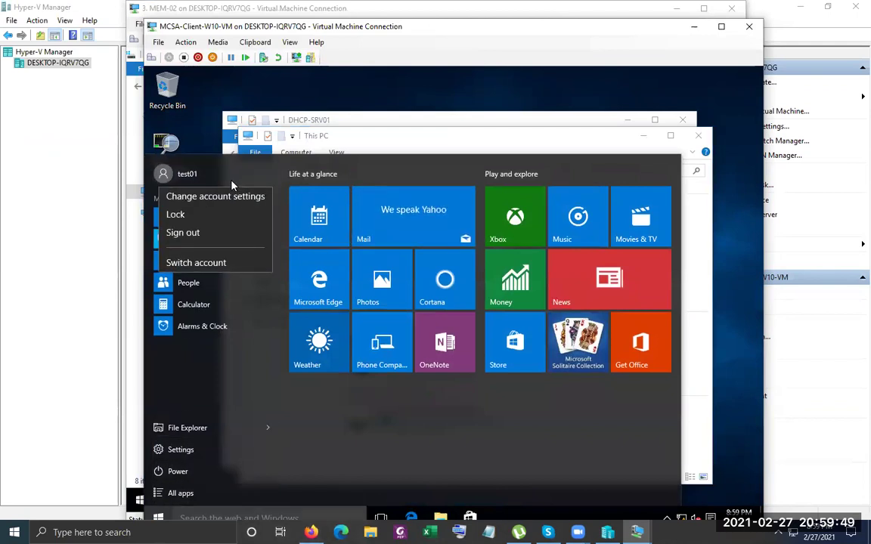
pyautogui.click(211, 238)
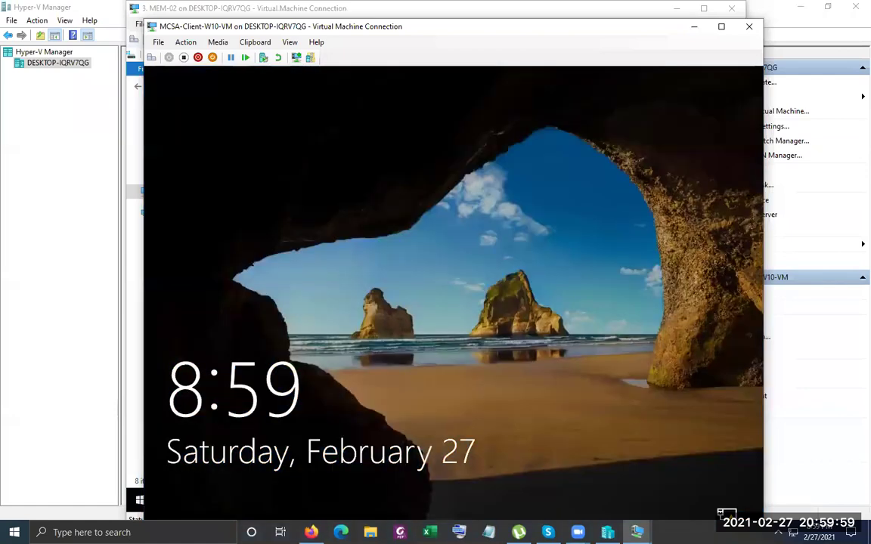
pyautogui.click(168, 58)
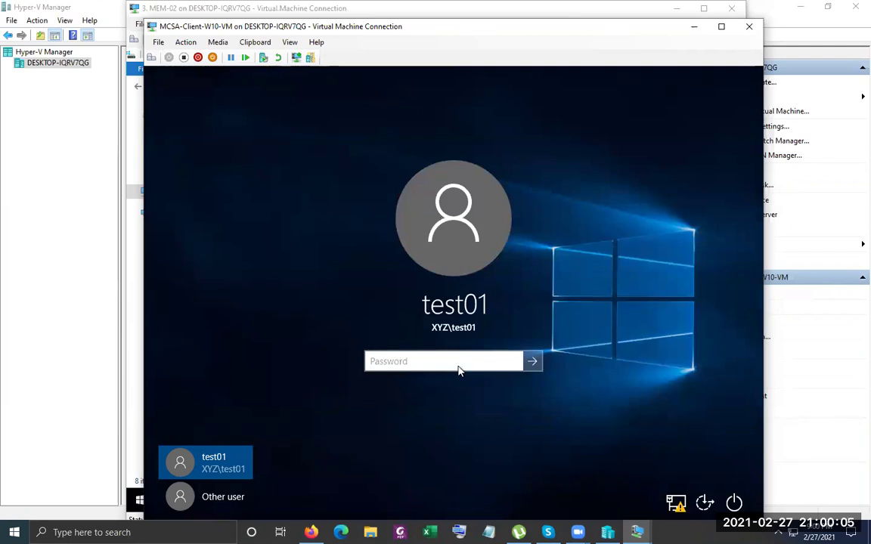
pyautogui.write('Pa$$w0rd')
pyautogui.press('Return')
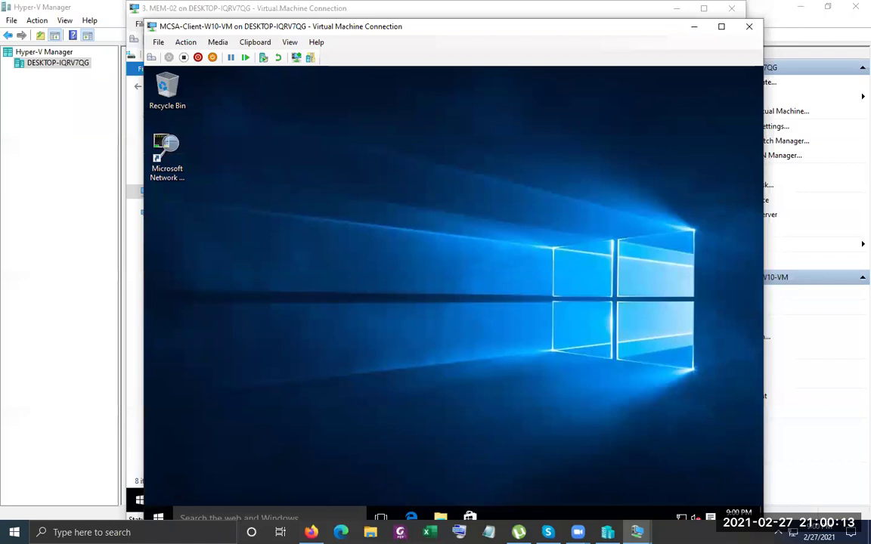
# Open File Explorer's This PC view showing the Common (Z:) drive
pyautogui.click(443, 514)
pyautogui.click(254, 306)
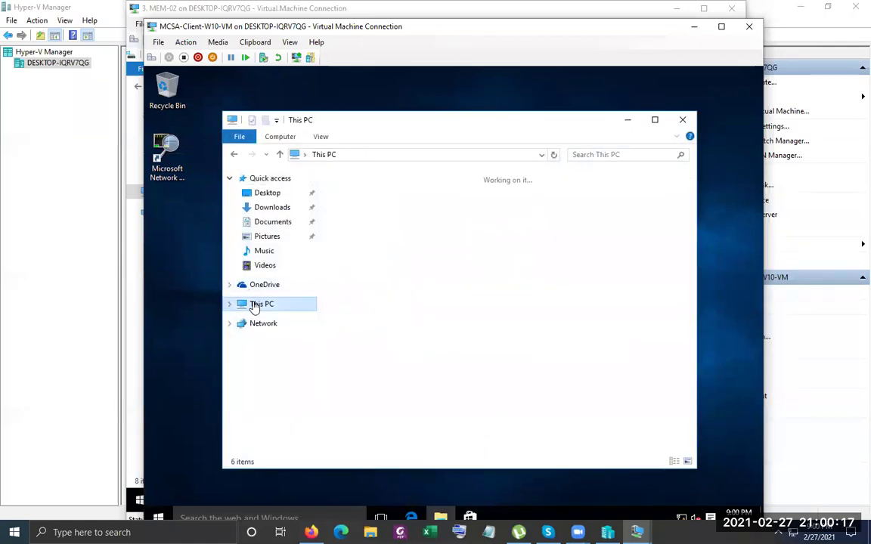
pyautogui.rightClick(565, 380)
pyautogui.click(589, 398)
# Refresh This PC, dismiss the OneDrive notice, and open Common (Z:) to confirm it is empty
pyautogui.rightClick(564, 289)
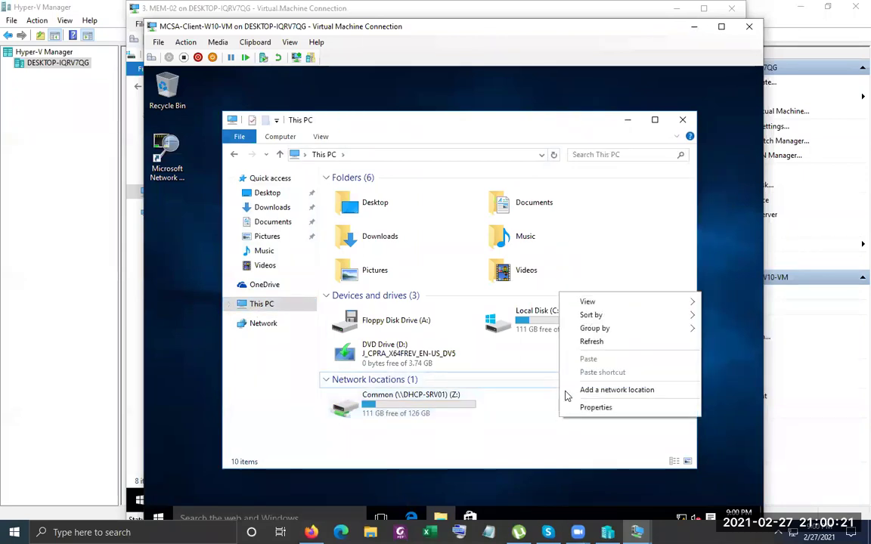
pyautogui.click(593, 344)
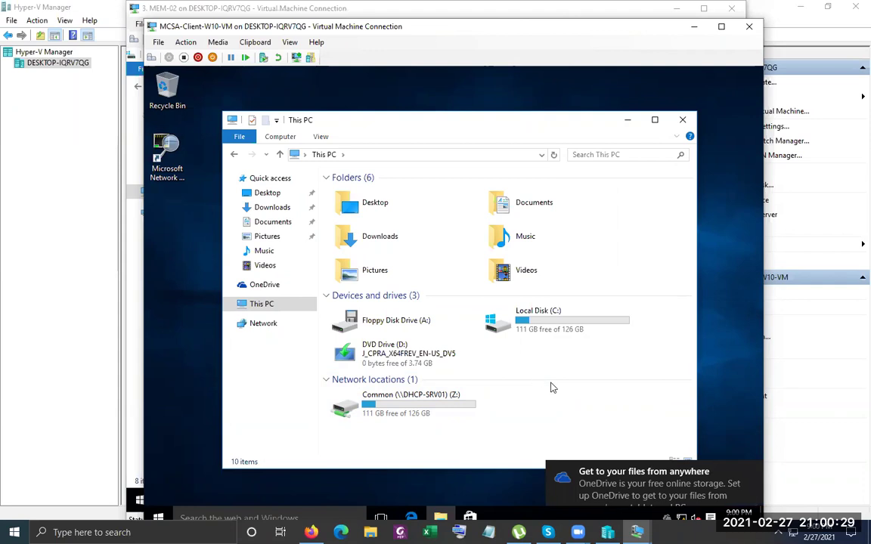
pyautogui.click(751, 475)
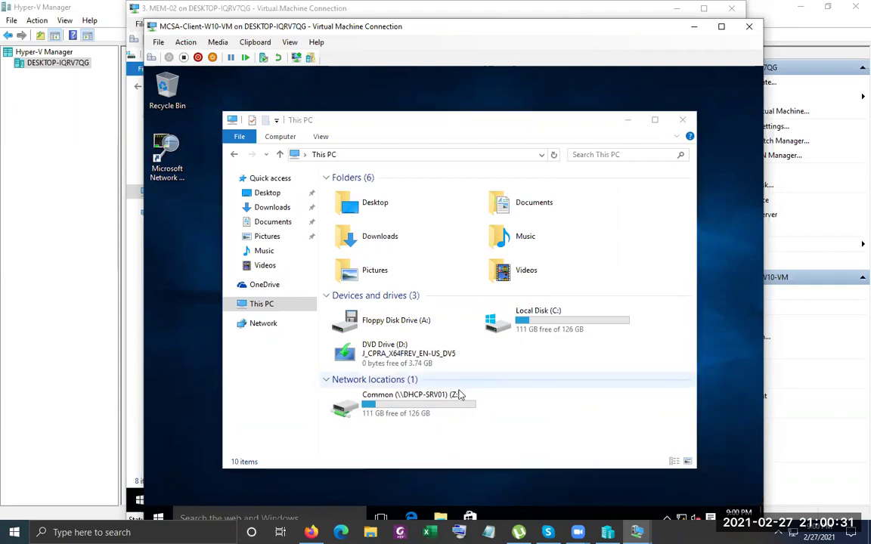
pyautogui.rightClick(541, 389)
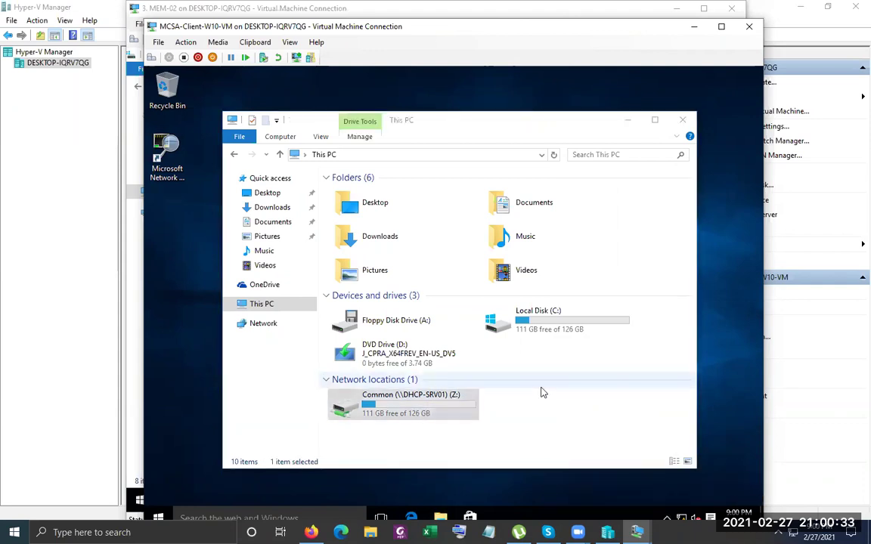
pyautogui.rightClick(562, 428)
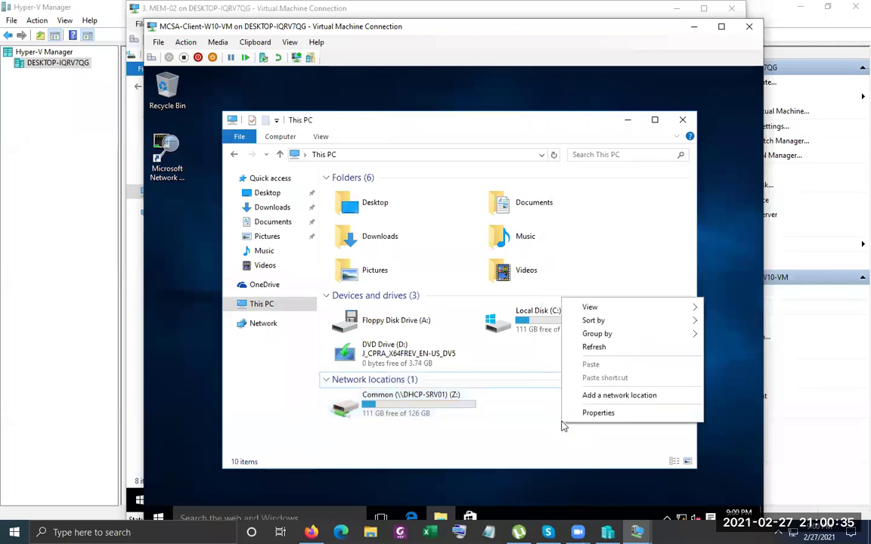
pyautogui.click(586, 348)
pyautogui.doubleClick(419, 416)
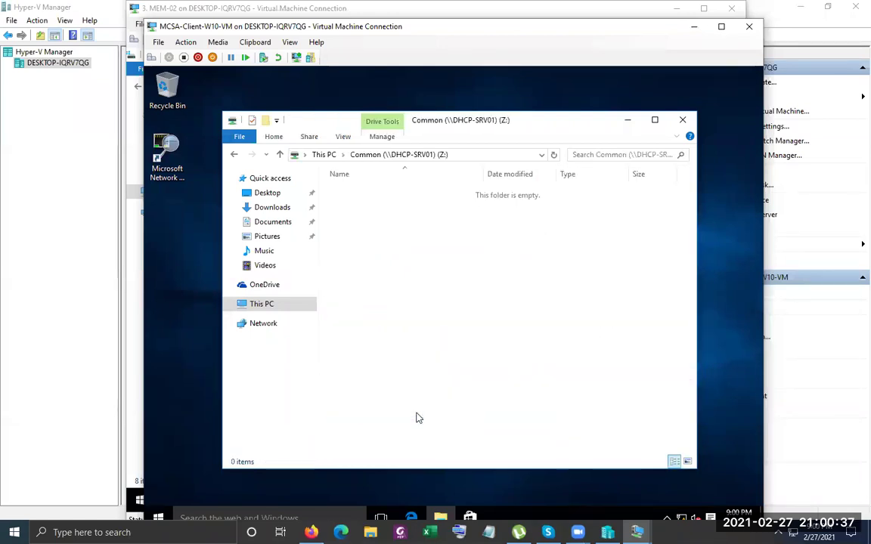
# Browse to the sources folder on DVD Drive (D:)
pyautogui.click(325, 155)
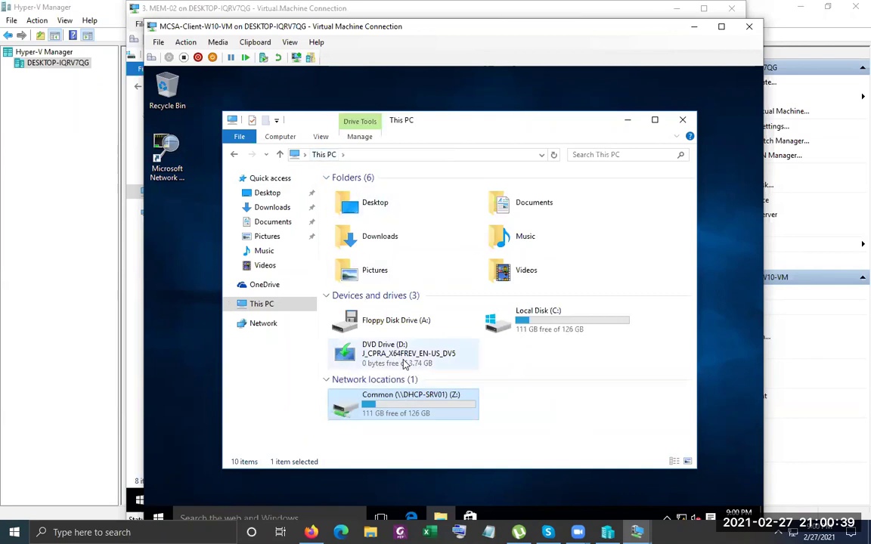
pyautogui.doubleClick(405, 365)
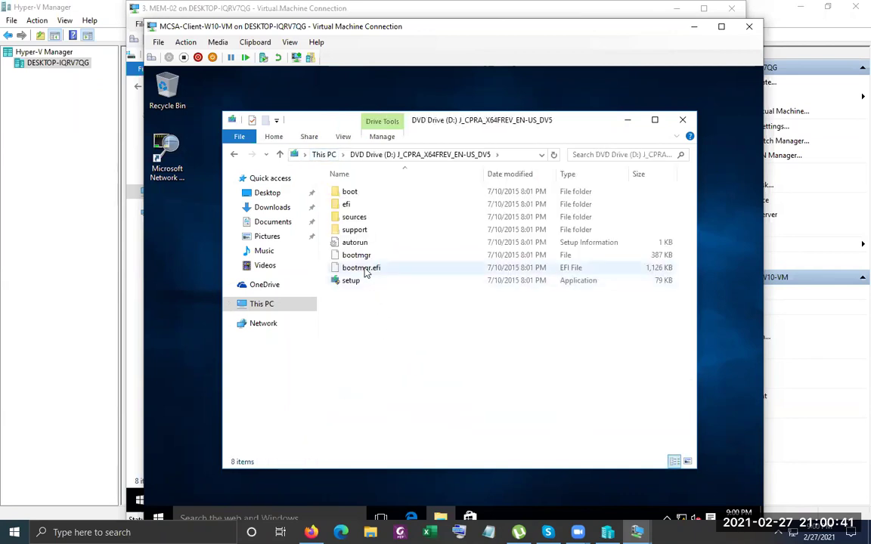
pyautogui.click(353, 218)
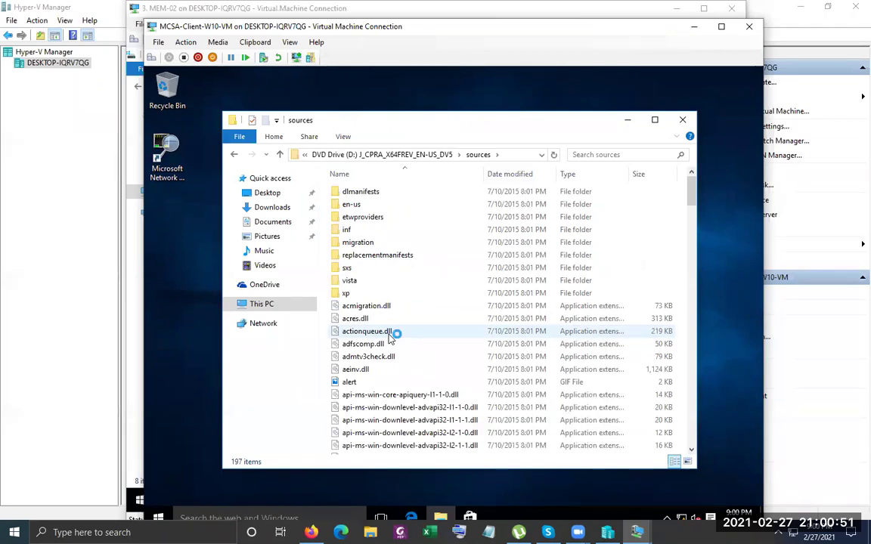
# Bring MEM-02 forward and open the properties of its Local Disk (C:)
pyautogui.moveTo(637, 531)
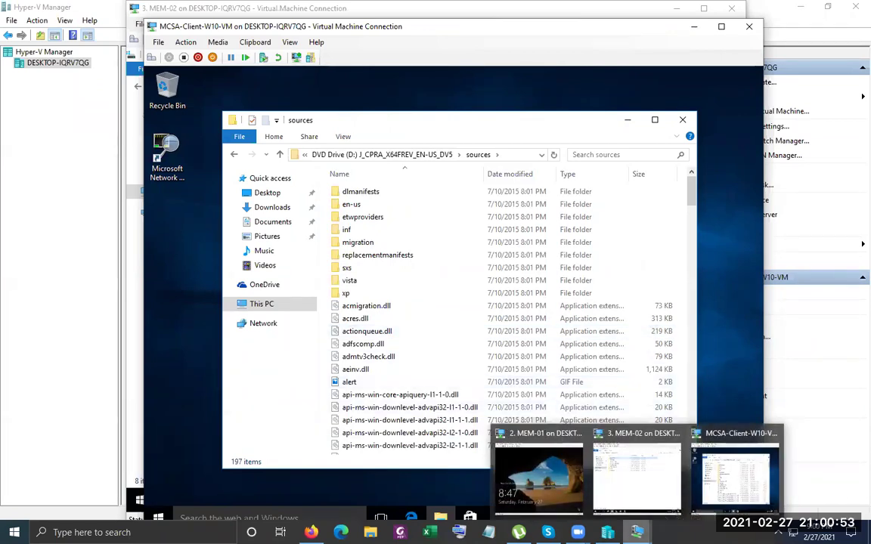
pyautogui.click(660, 483)
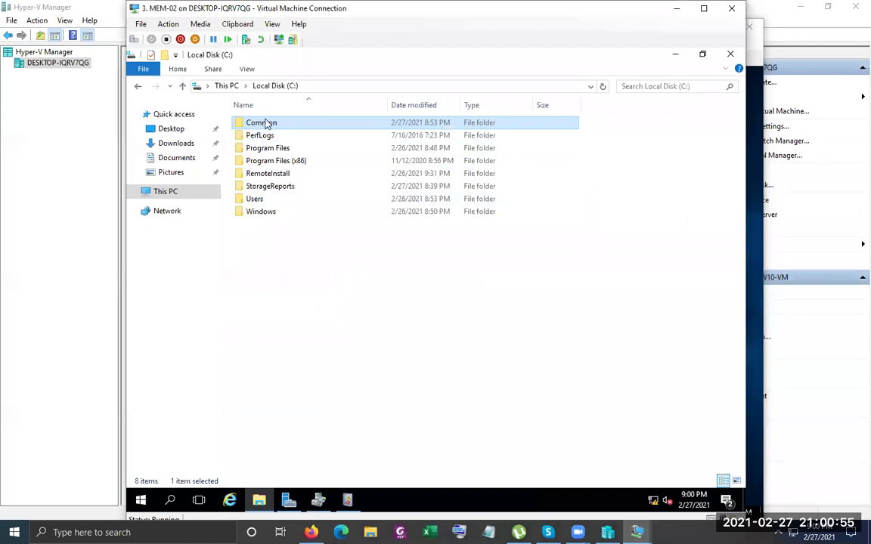
pyautogui.rightClick(265, 124)
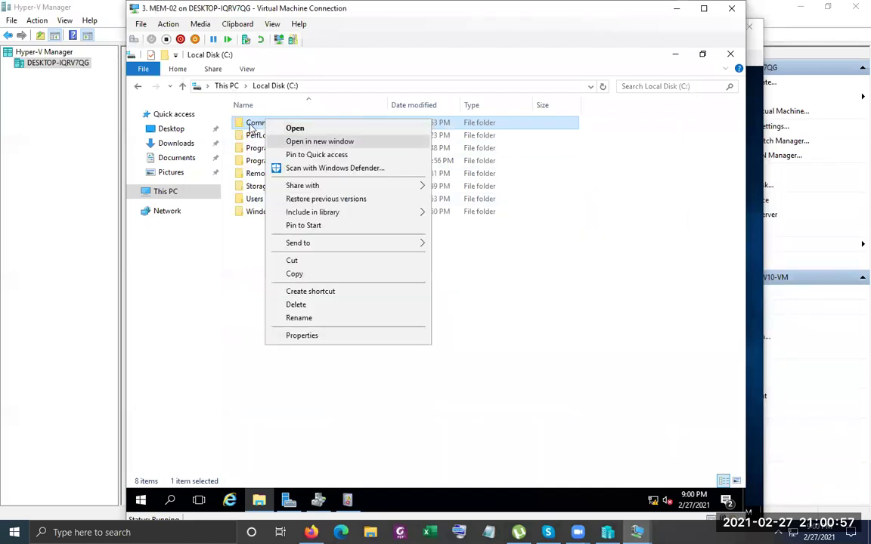
pyautogui.click(240, 89)
pyautogui.click(235, 87)
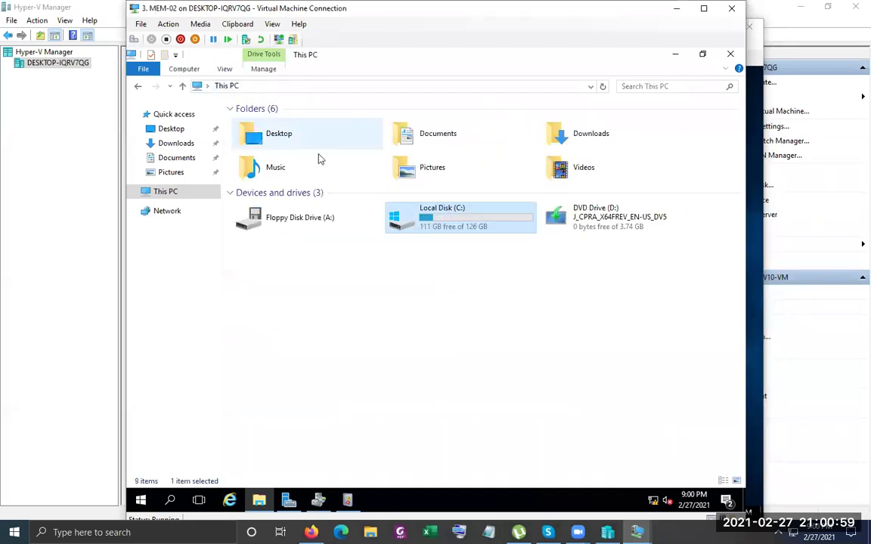
pyautogui.rightClick(432, 229)
pyautogui.click(496, 422)
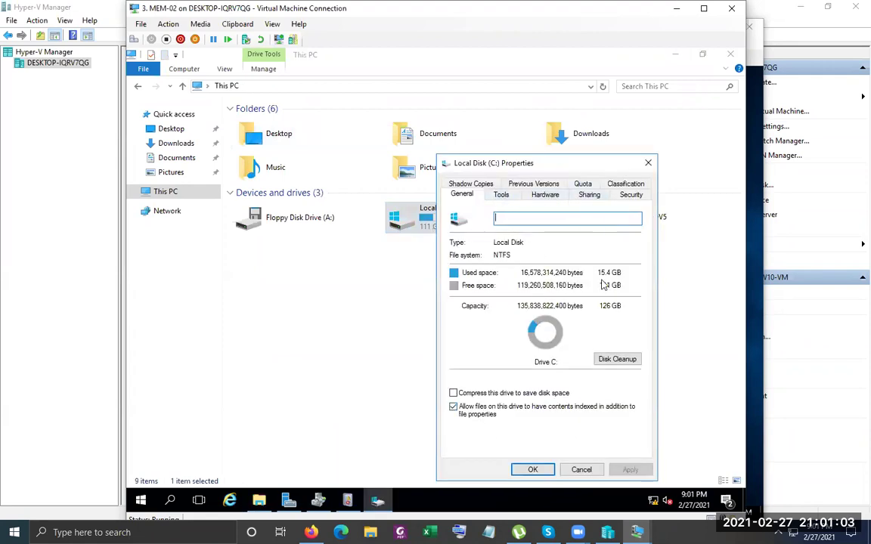
# Inspect test01's quota entry (500 GB limit, 450 MB warning) and close the properties with OK
pyautogui.click(592, 184)
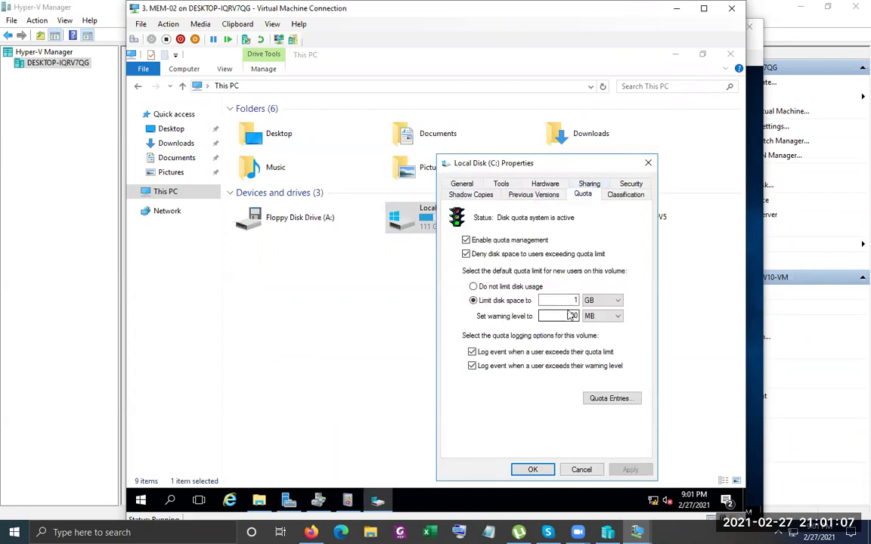
pyautogui.click(597, 399)
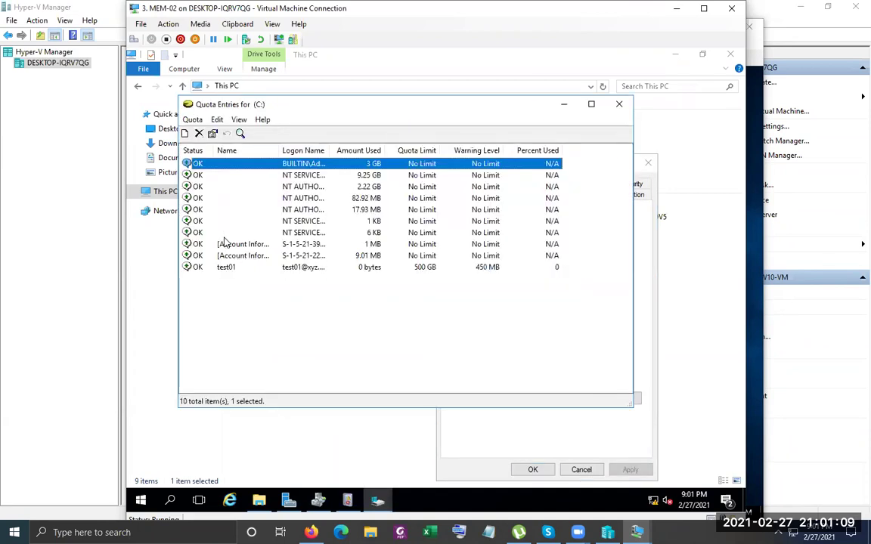
pyautogui.click(231, 267)
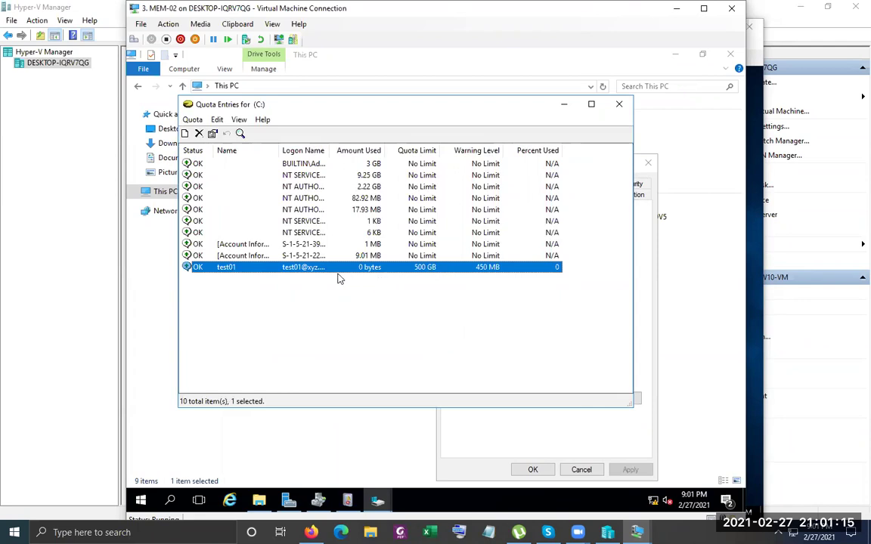
pyautogui.doubleClick(329, 151)
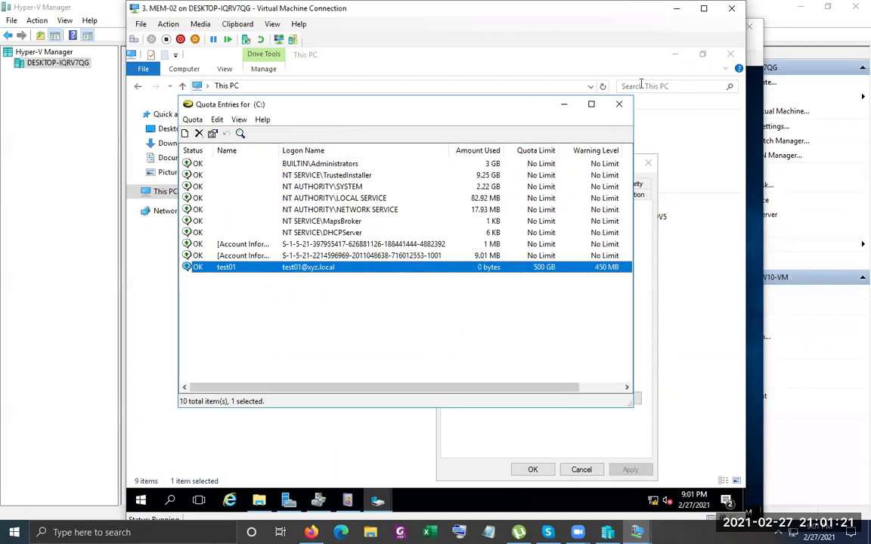
pyautogui.click(619, 104)
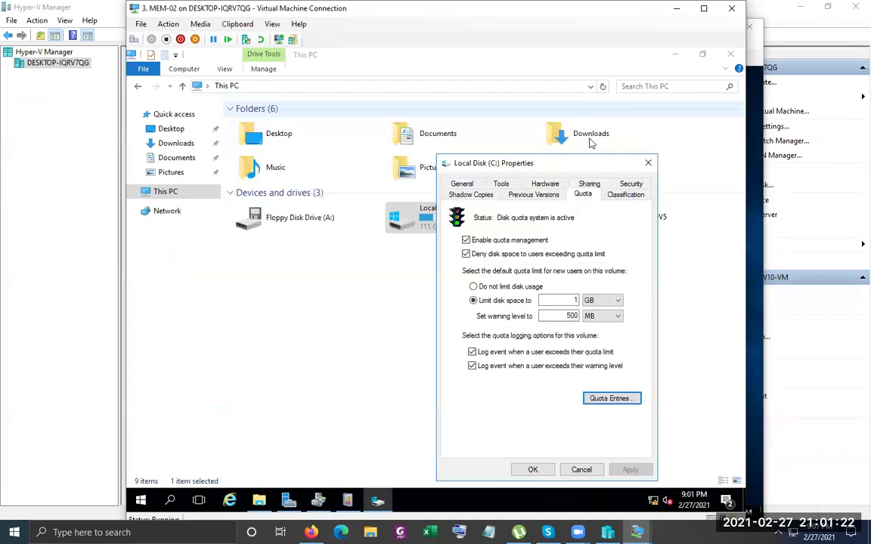
pyautogui.click(533, 470)
# On the client VM, refresh This PC to list the Common (Z:) network location
pyautogui.hotkey('alt', 'Tab')
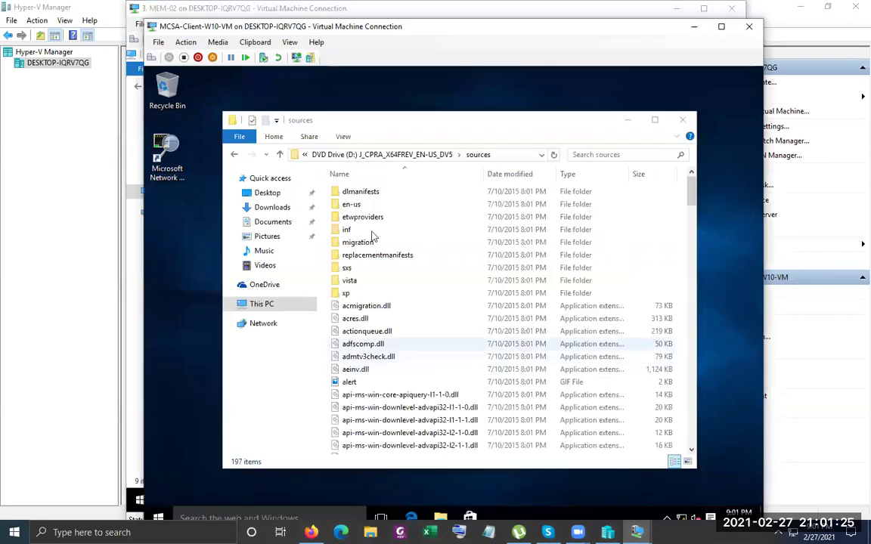
pyautogui.click(234, 305)
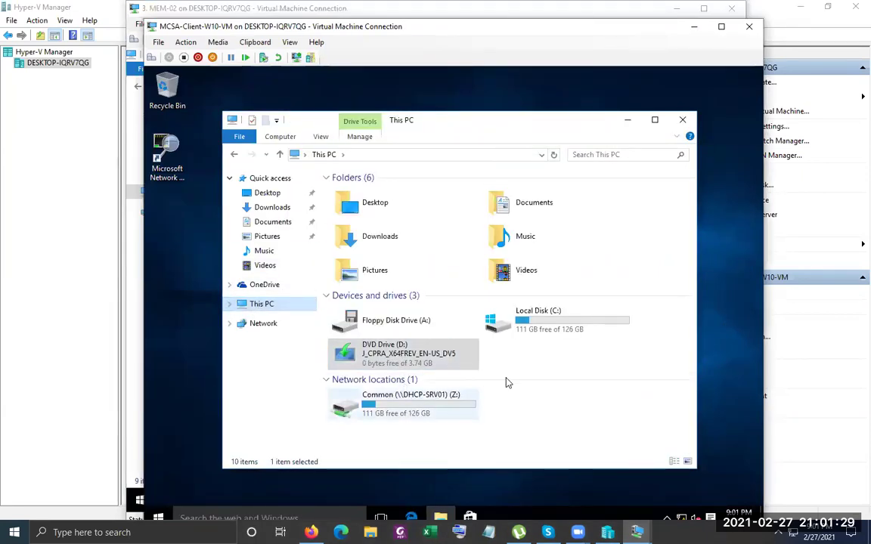
pyautogui.rightClick(534, 380)
pyautogui.click(560, 404)
pyautogui.rightClick(560, 403)
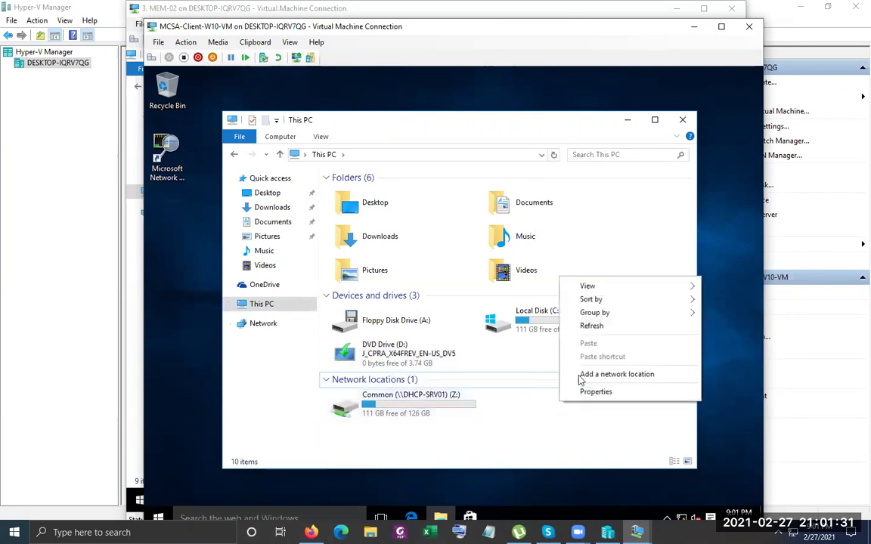
pyautogui.click(623, 327)
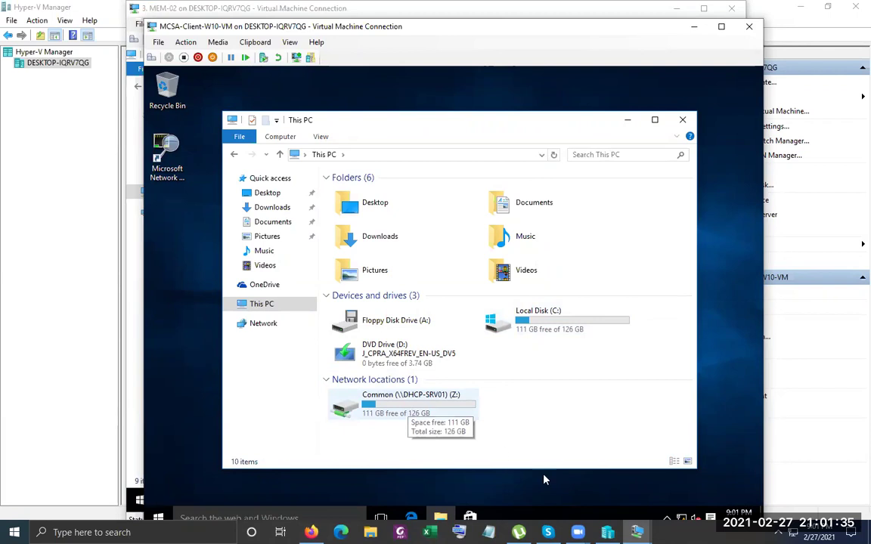
# Glance at Server Manager and File Server Resource Manager on MEM-02, then select the client's Common (Z:) drive
pyautogui.click(637, 533)
pyautogui.click(639, 473)
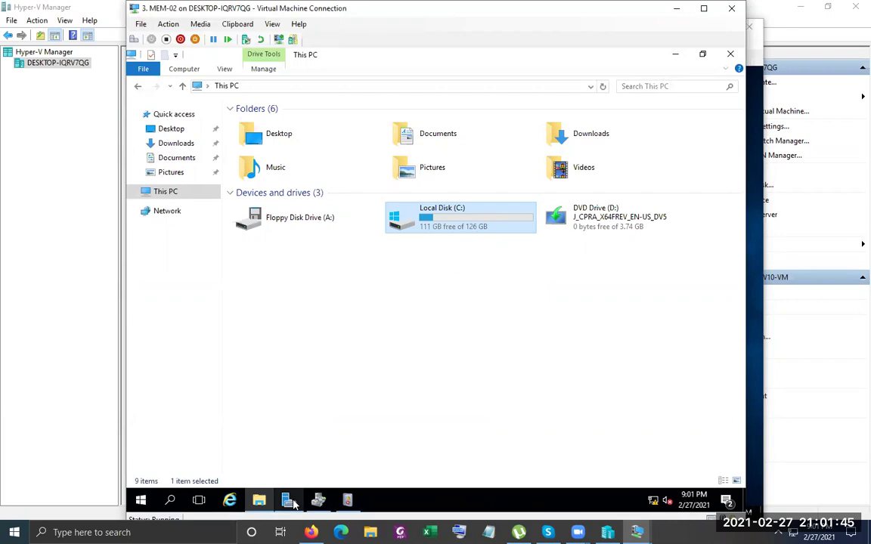
pyautogui.click(318, 500)
pyautogui.click(318, 501)
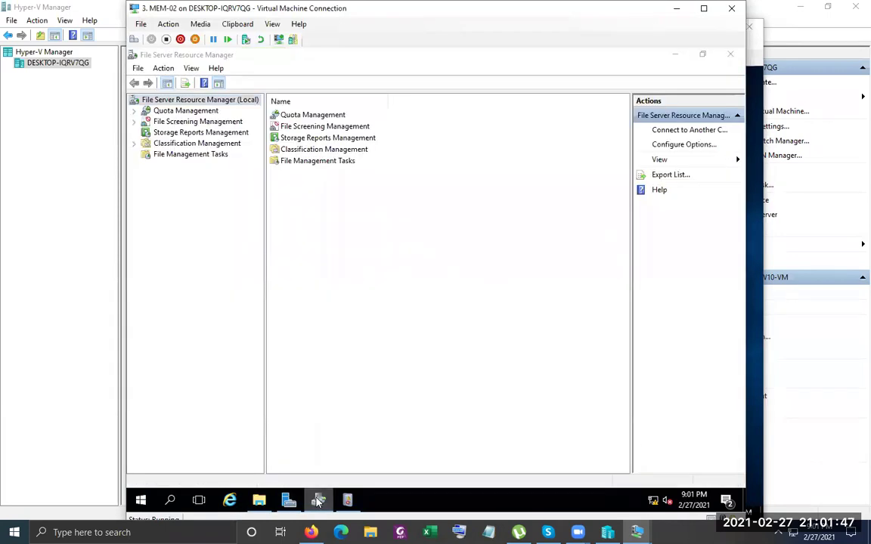
pyautogui.click(319, 500)
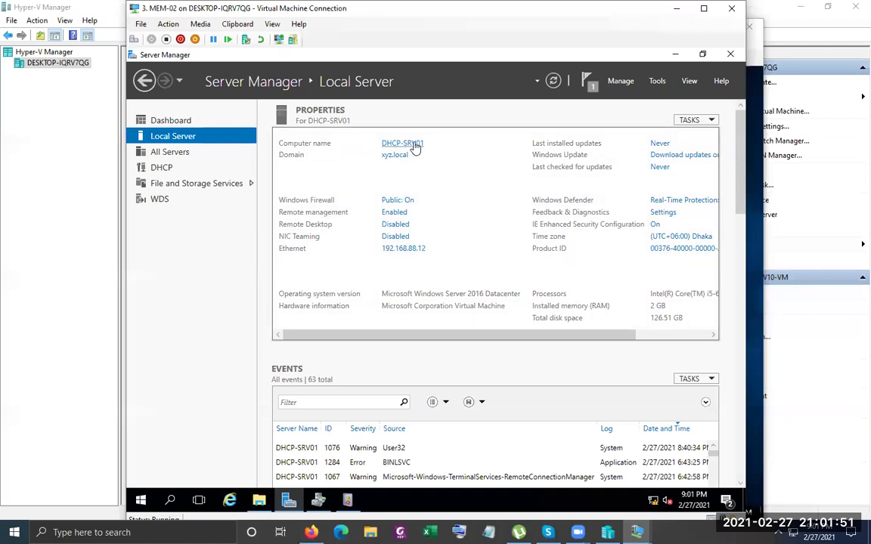
pyautogui.click(677, 54)
pyautogui.click(755, 258)
pyautogui.click(399, 408)
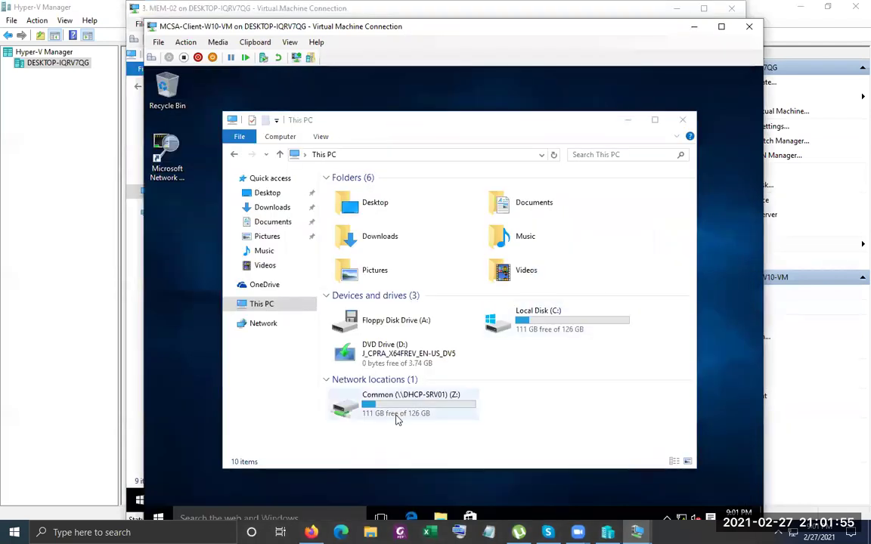
# Search D:\sources for *.wim and copy boot.wim
pyautogui.doubleClick(359, 353)
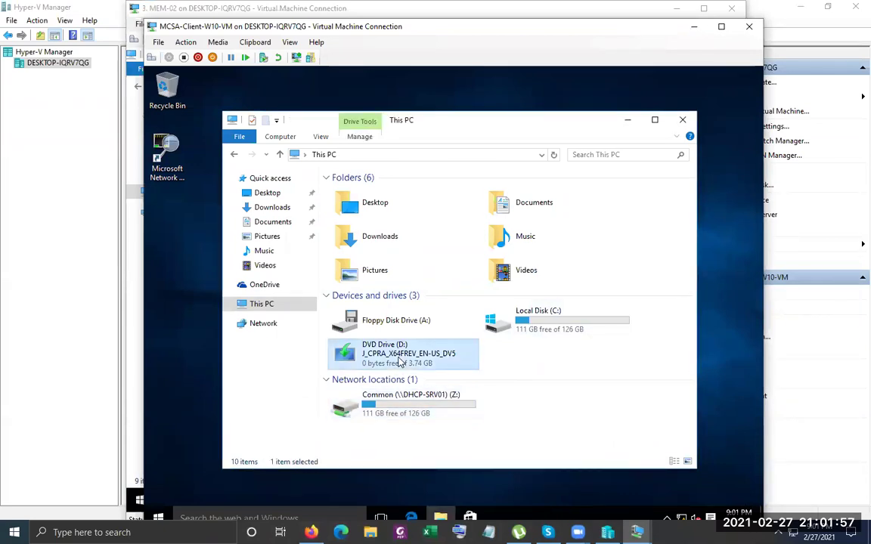
pyautogui.doubleClick(350, 217)
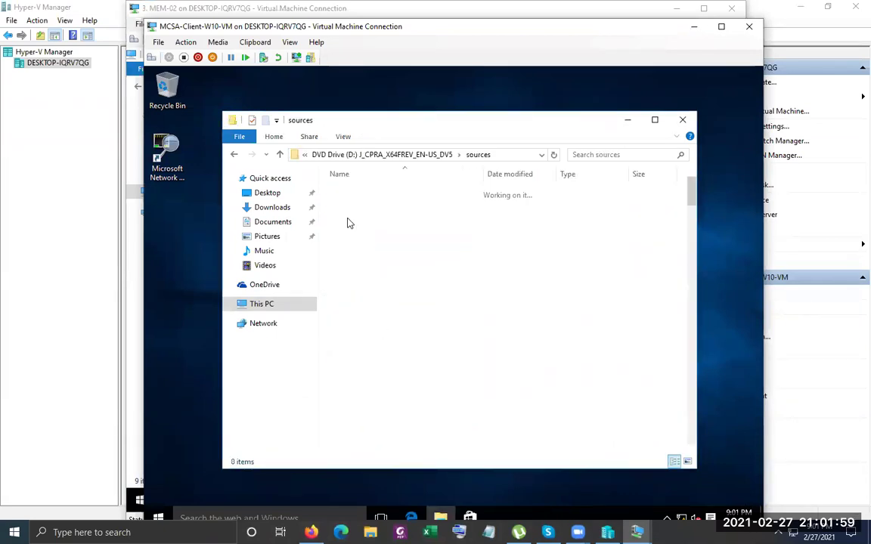
pyautogui.click(603, 154)
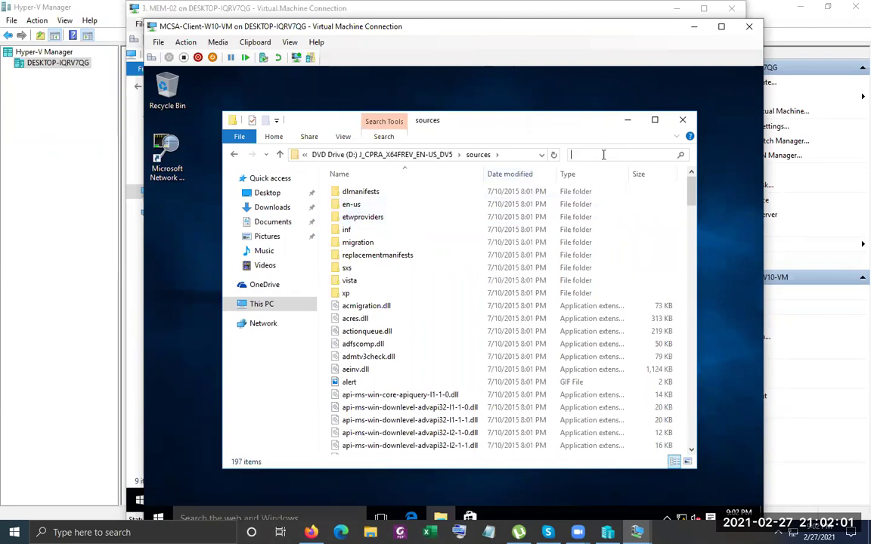
pyautogui.write('*.')
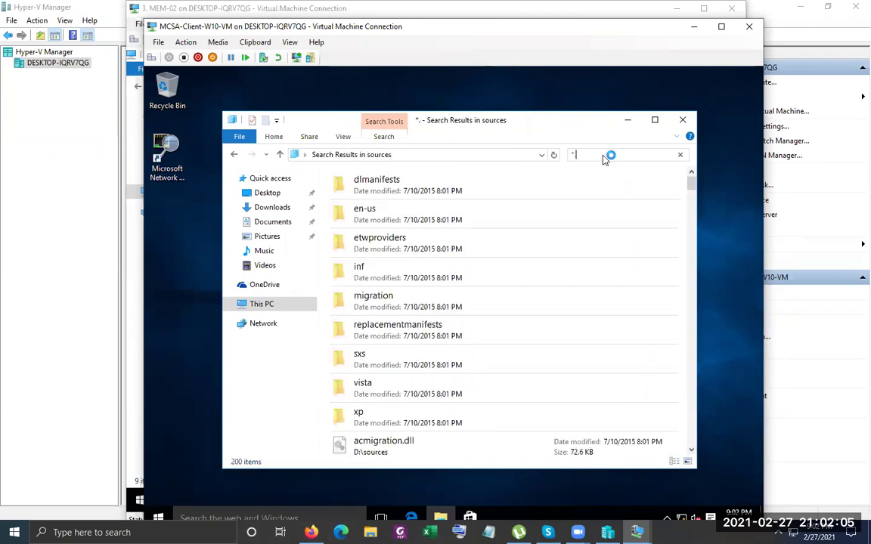
pyautogui.write('wim')
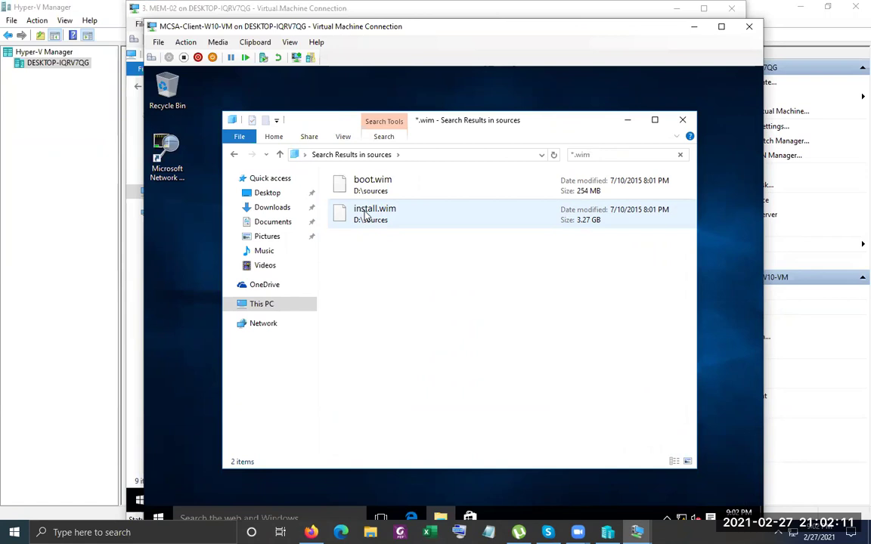
pyautogui.click(366, 215)
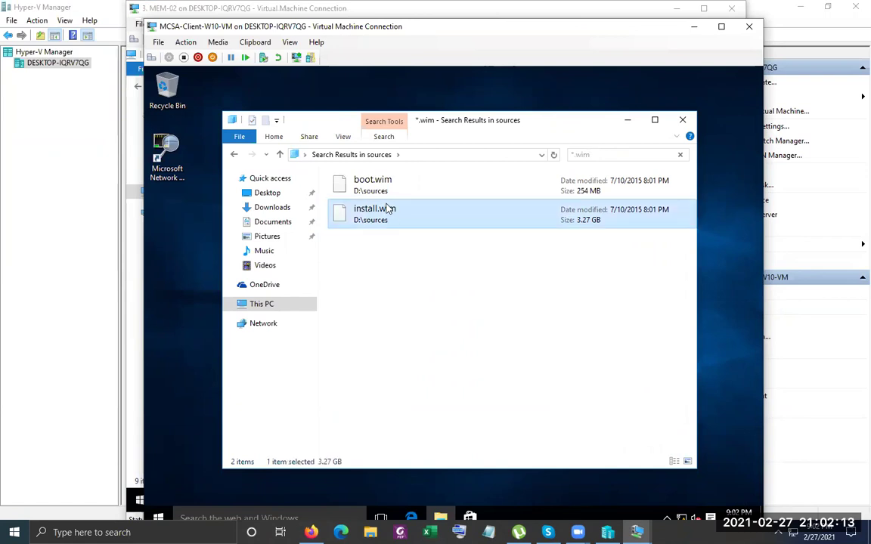
pyautogui.click(374, 186)
pyautogui.rightClick(375, 187)
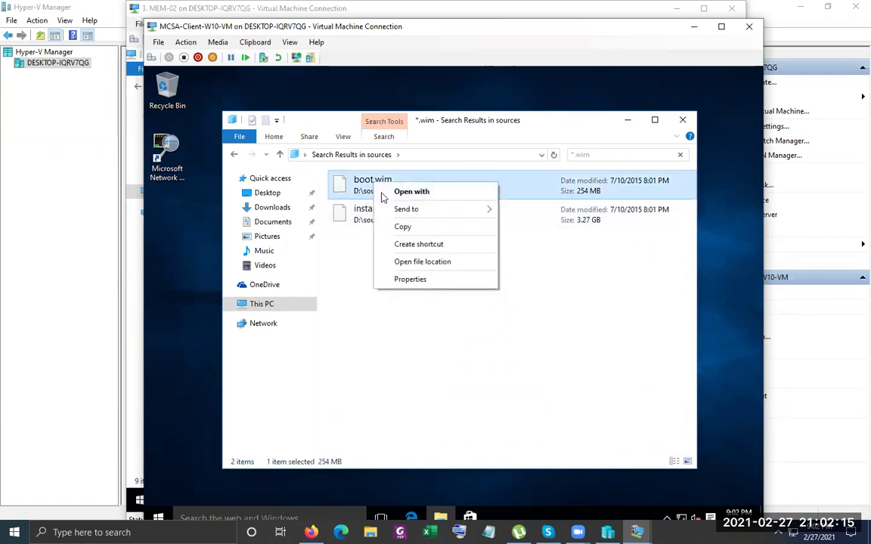
pyautogui.click(427, 227)
# Paste boot.wim into the empty Common (Z:) drive and show detailed copy progress
pyautogui.click(265, 304)
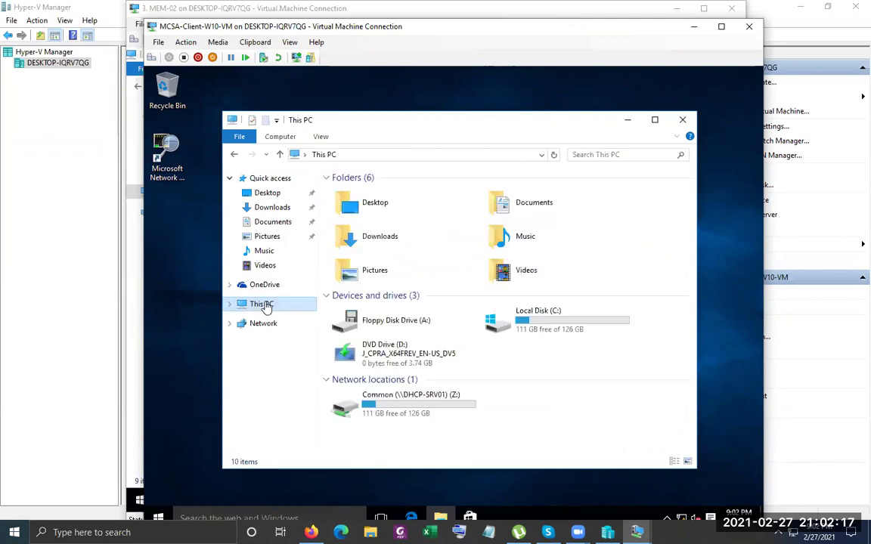
pyautogui.click(385, 411)
pyautogui.doubleClick(385, 410)
pyautogui.rightClick(435, 233)
pyautogui.click(469, 317)
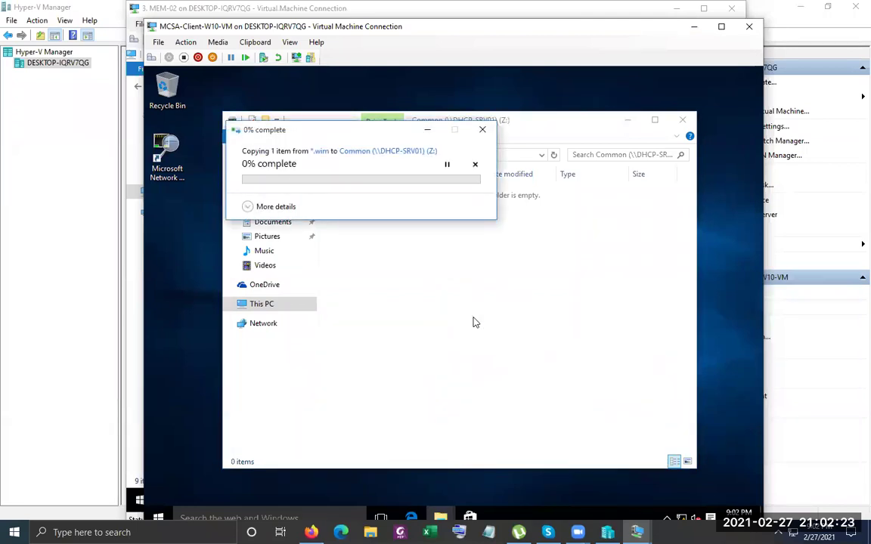
pyautogui.click(247, 206)
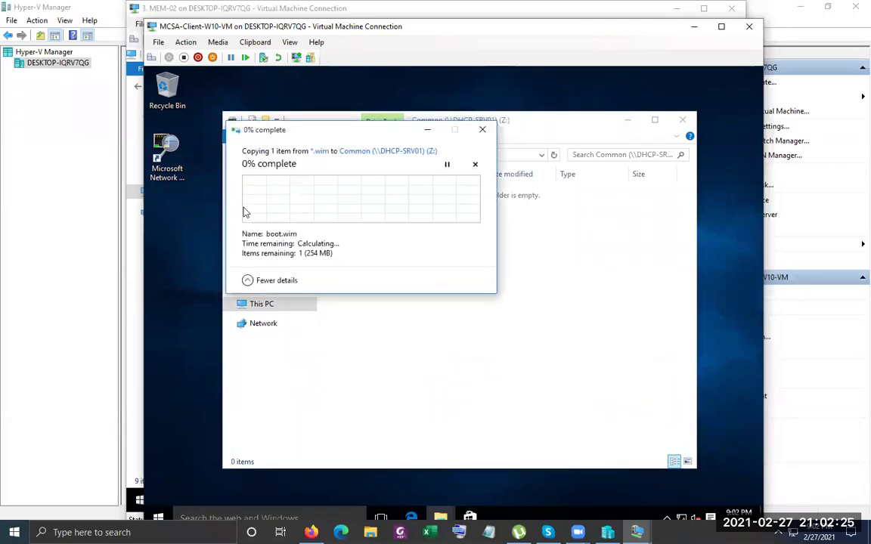
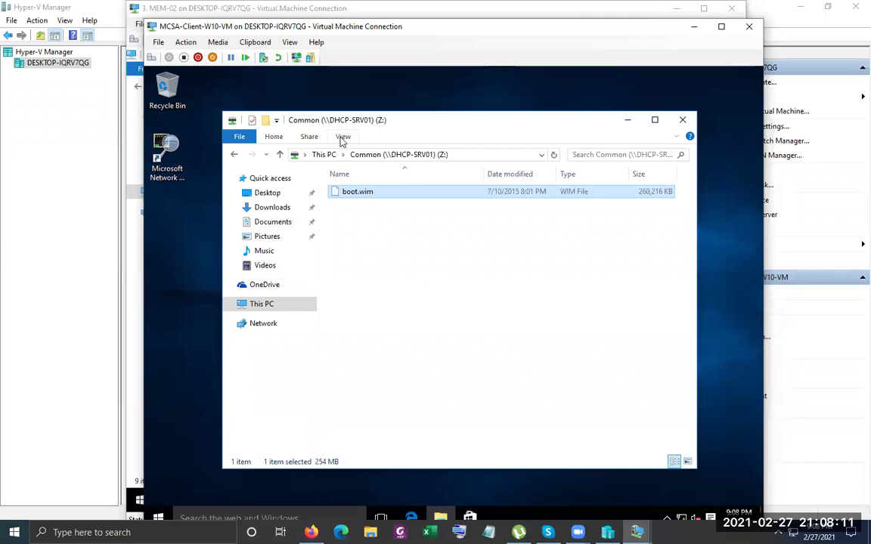
# Paste boot.wim into the Common (Z:) share and resolve the name conflict
pyautogui.rightClick(401, 270)
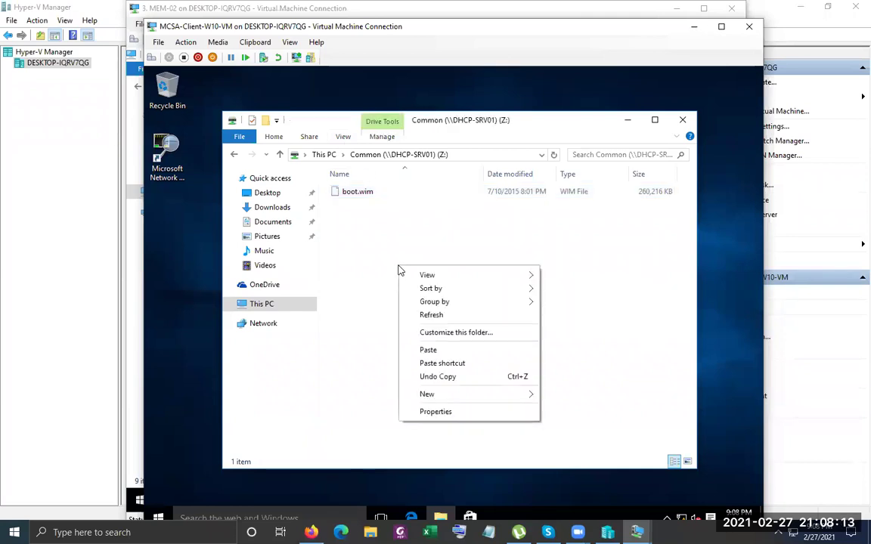
pyautogui.click(441, 353)
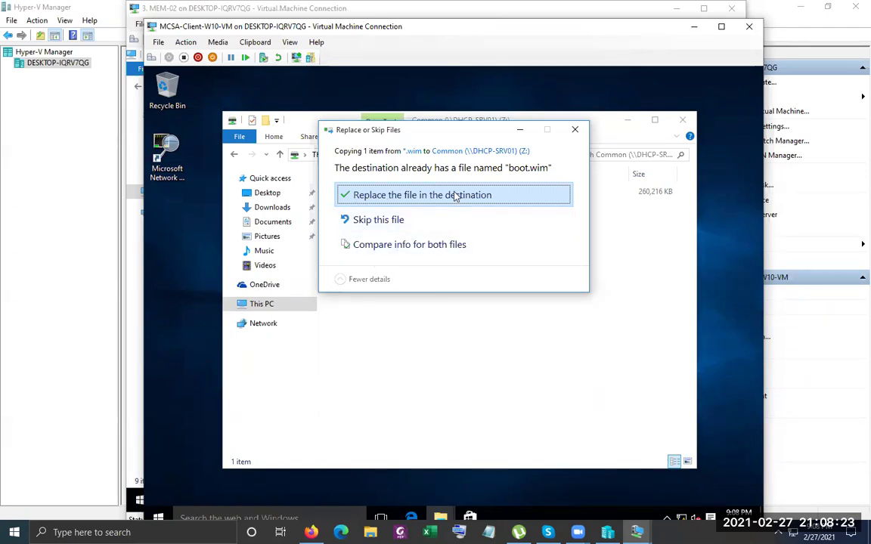
pyautogui.click(576, 132)
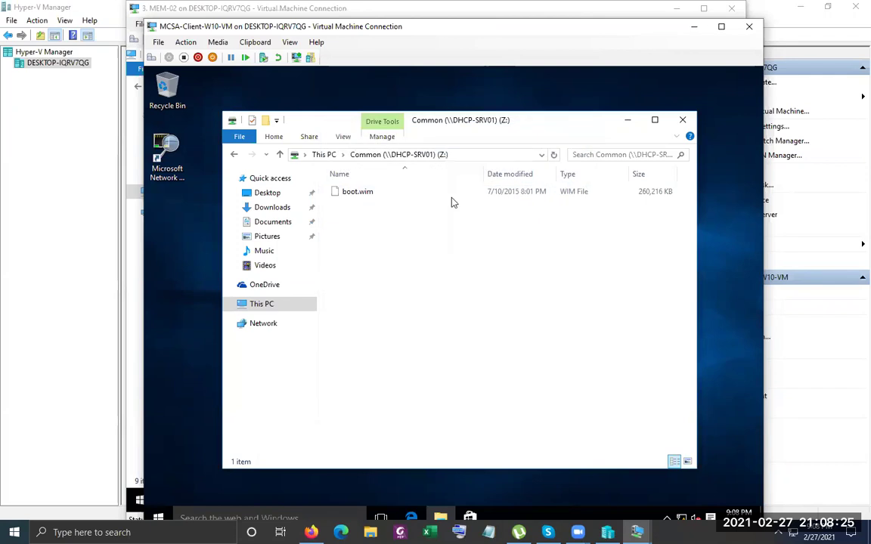
# Rename the existing file to boot1.wim and paste a fresh boot.wim beside it
pyautogui.click(348, 198)
pyautogui.click(357, 194)
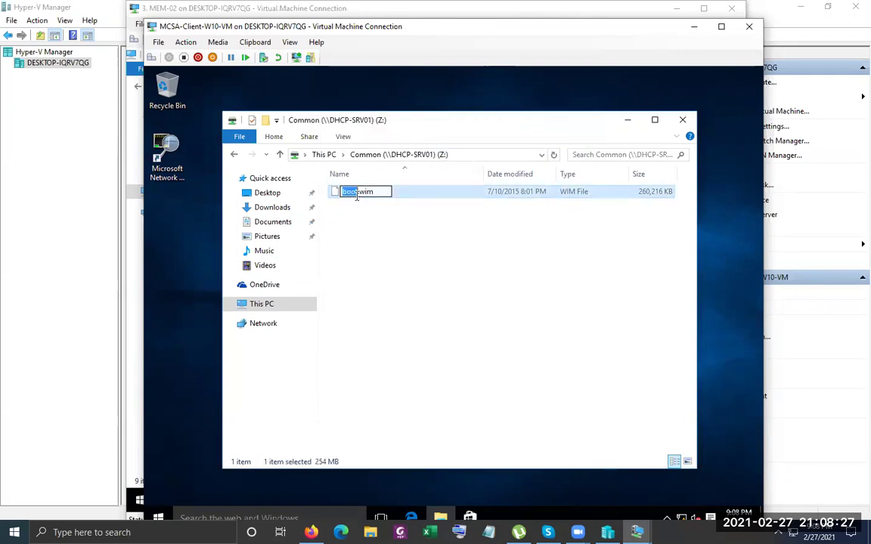
pyautogui.write('1')
pyautogui.click(357, 248)
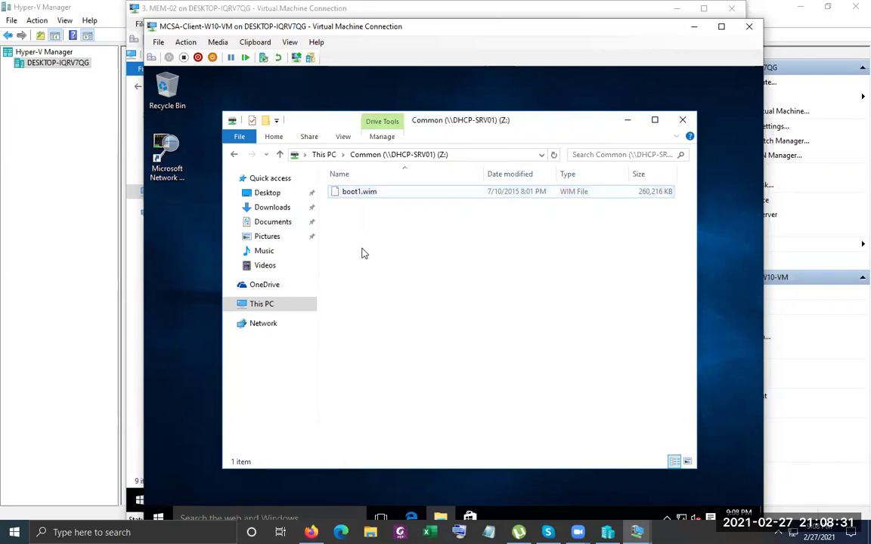
pyautogui.rightClick(360, 249)
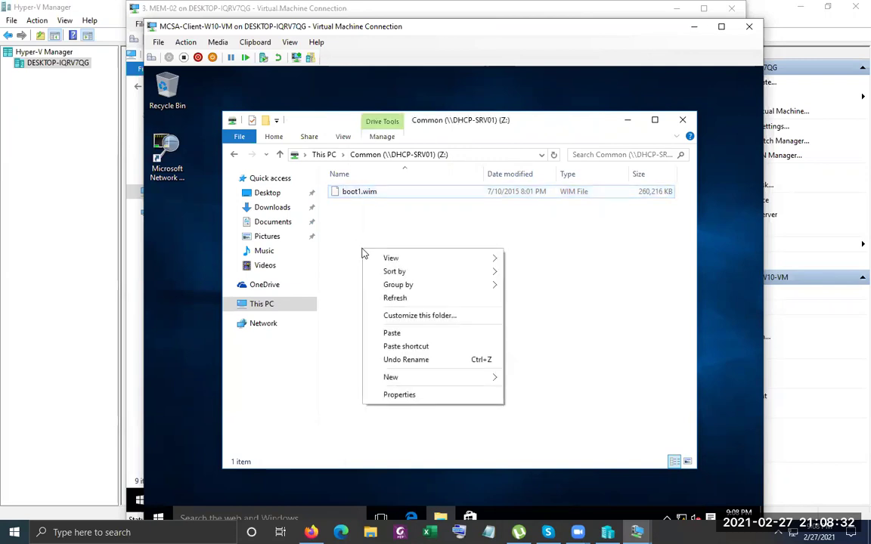
pyautogui.click(392, 334)
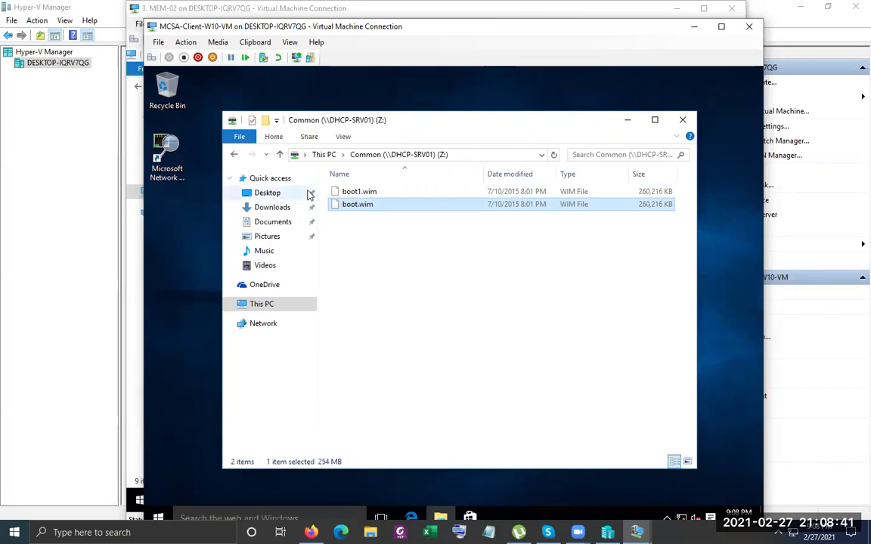
# Switch to the MEM-02 server VM and open This PC
pyautogui.click(637, 533)
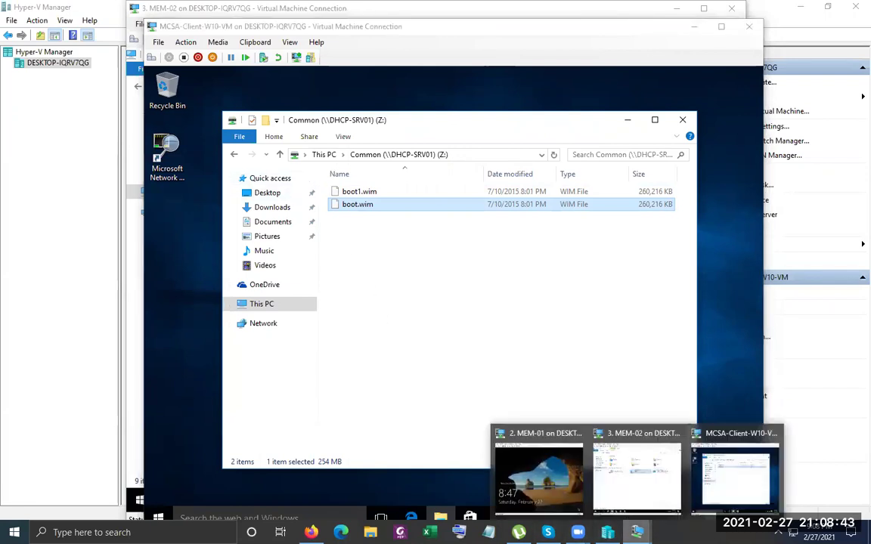
pyautogui.click(622, 500)
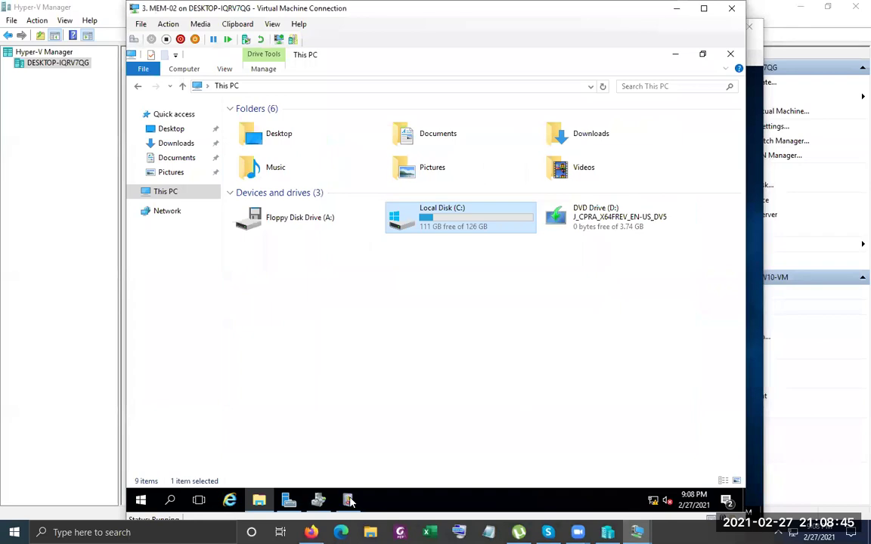
pyautogui.click(318, 500)
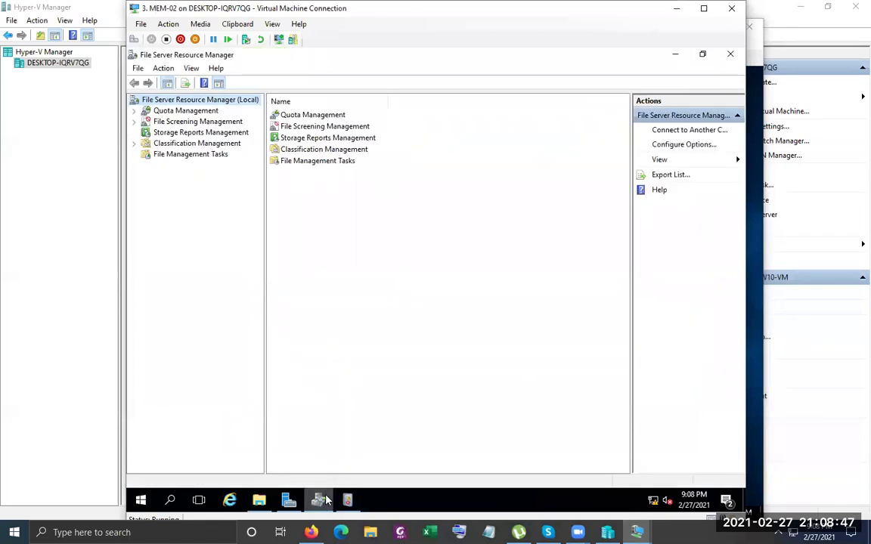
pyautogui.click(259, 500)
# Open Local Disk (C:) properties and list its per-user quota entries
pyautogui.rightClick(414, 223)
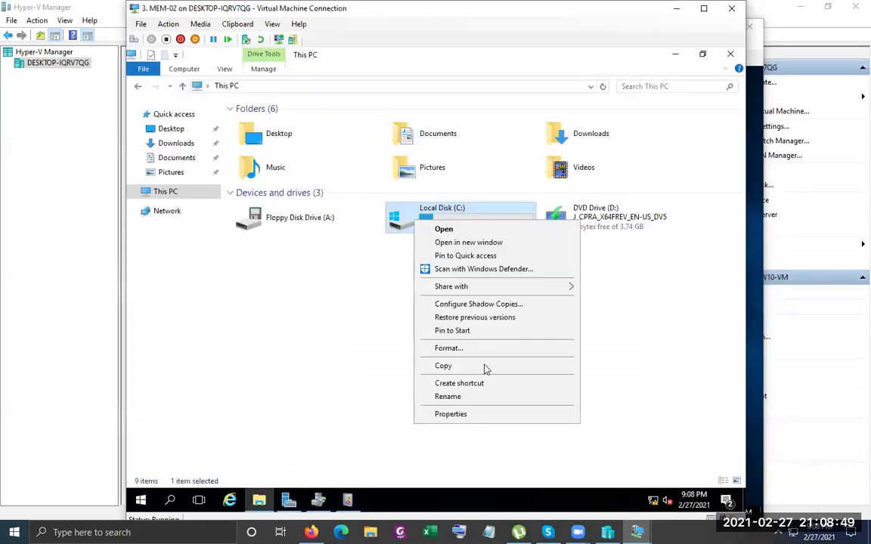
pyautogui.click(459, 415)
pyautogui.moveTo(528, 164); pyautogui.dragTo(472, 115)
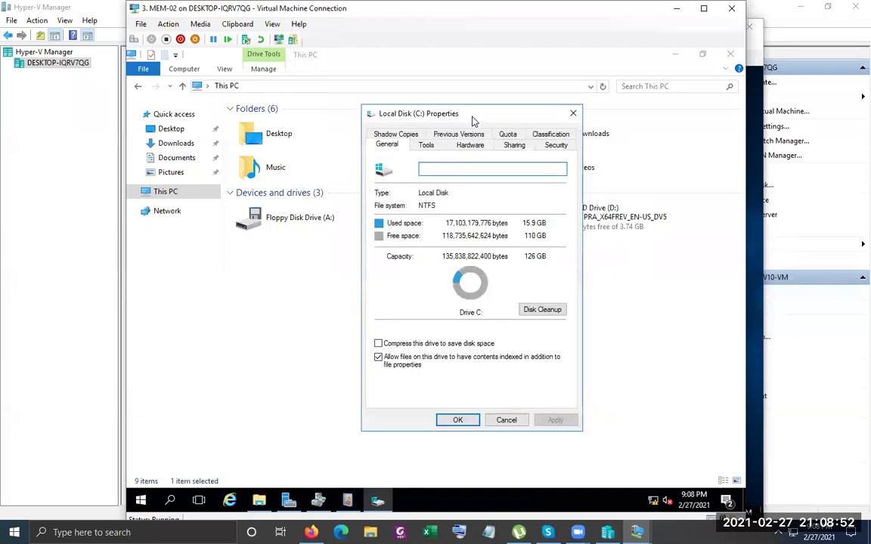
pyautogui.click(508, 135)
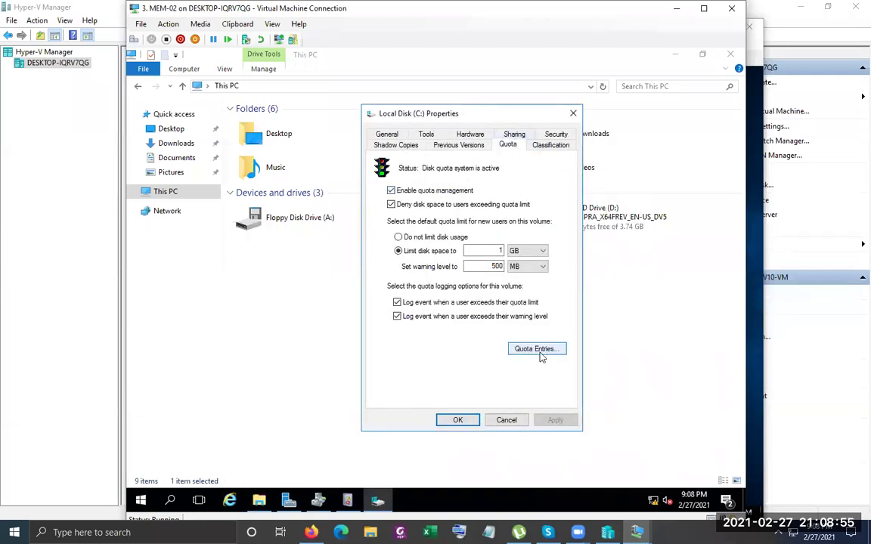
pyautogui.click(535, 348)
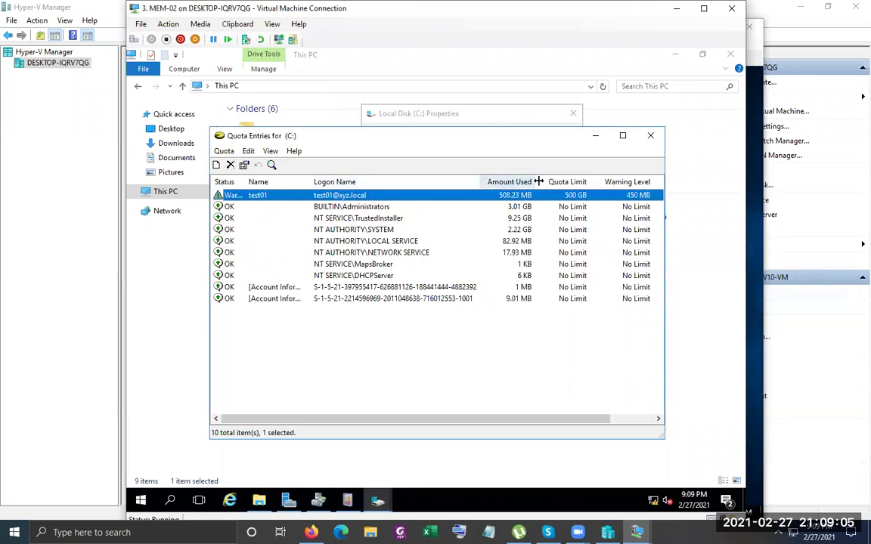
# Inspect test01's quota: 500 GB limit, 450 MB warning, Warning status at 508.23 MB used
pyautogui.moveTo(539, 181); pyautogui.dragTo(546, 182)
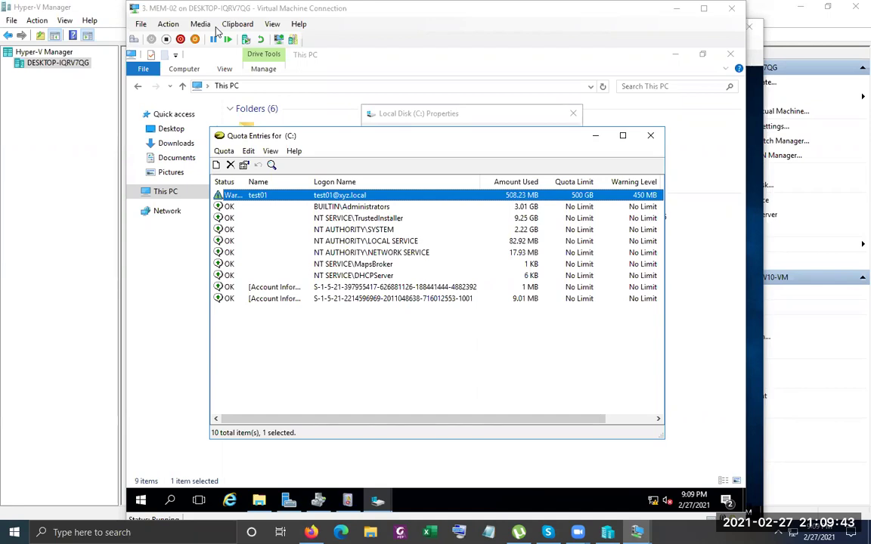
pyautogui.doubleClick(347, 198)
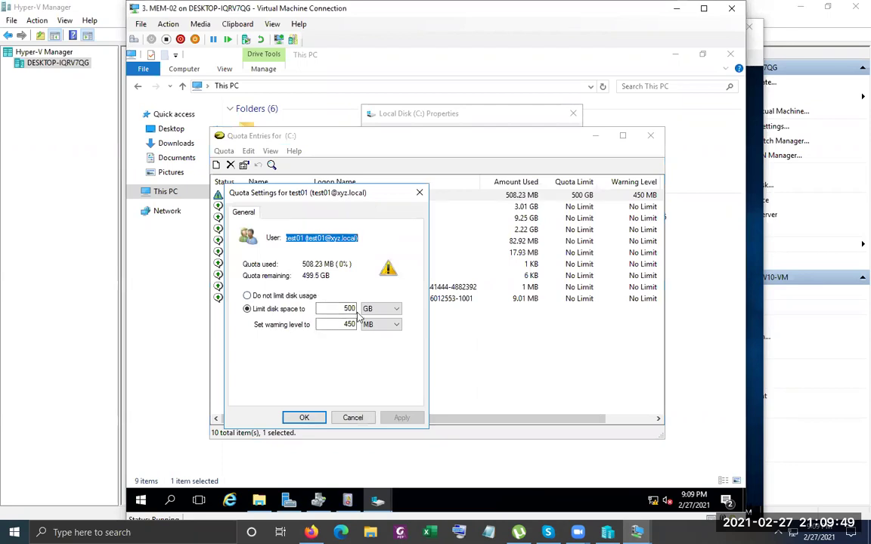
pyautogui.click(421, 195)
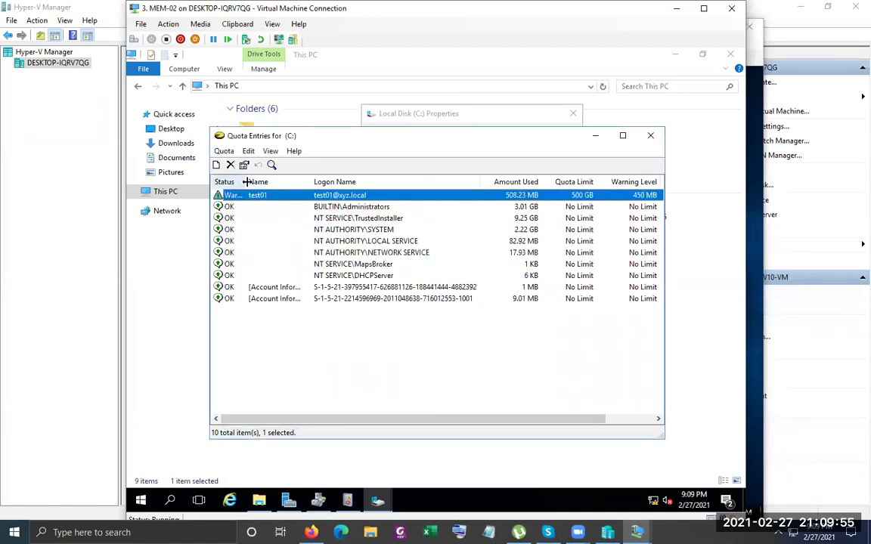
pyautogui.moveTo(246, 182); pyautogui.dragTo(273, 181)
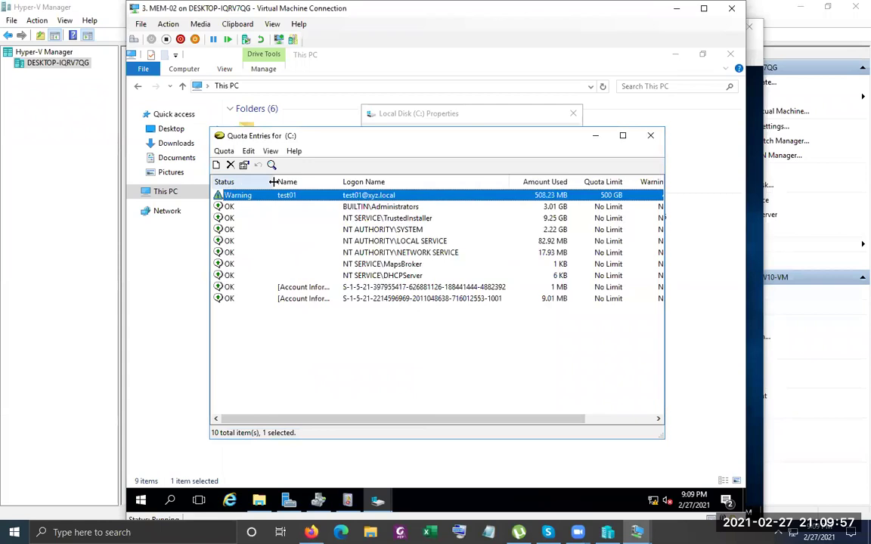
# Close the quota entries list and drive C:'s properties, keeping the 1 GB default limit
pyautogui.click(650, 135)
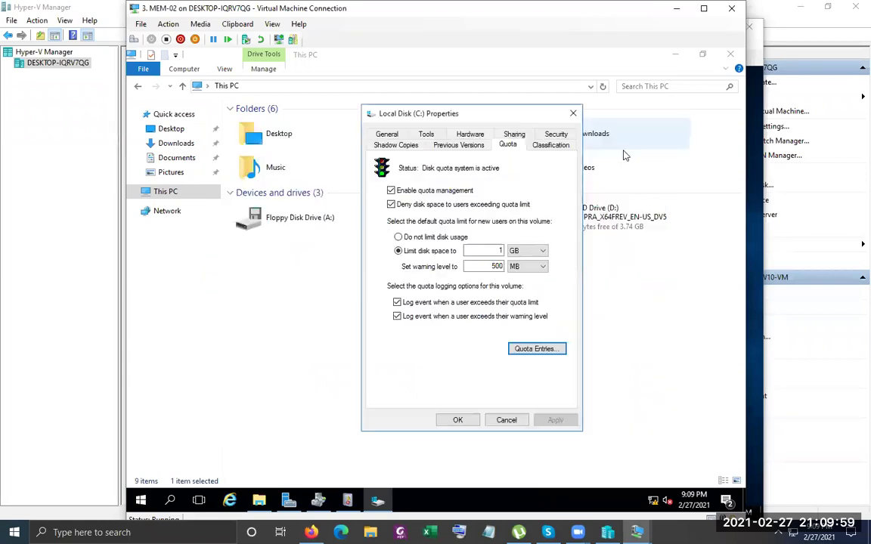
pyautogui.doubleClick(502, 251)
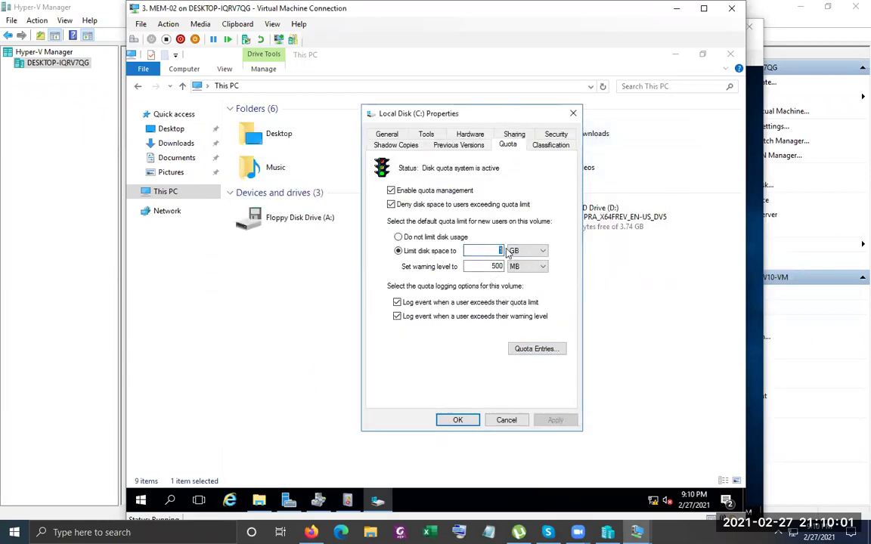
pyautogui.click(491, 252)
pyautogui.click(453, 420)
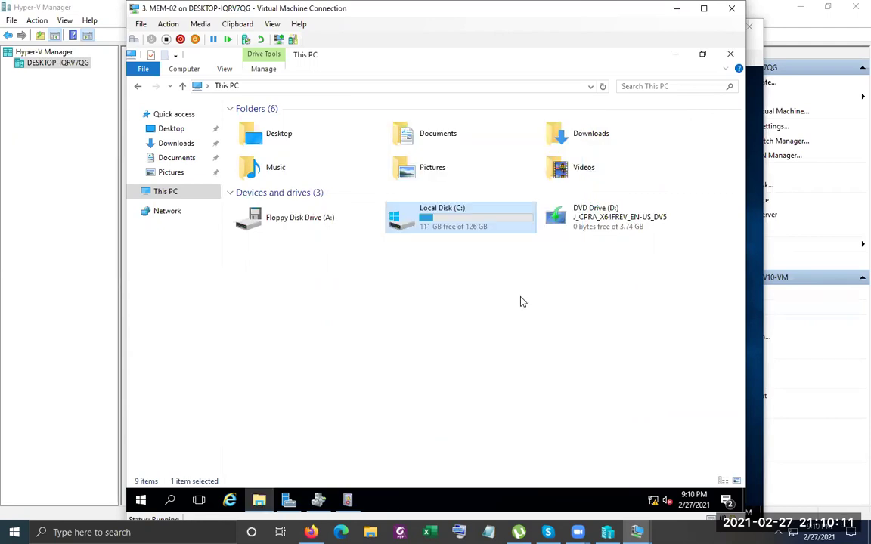
# Show This PC on the client VM, then bring the MEM-02 window forward
pyautogui.hotkey('alt', 'Tab')
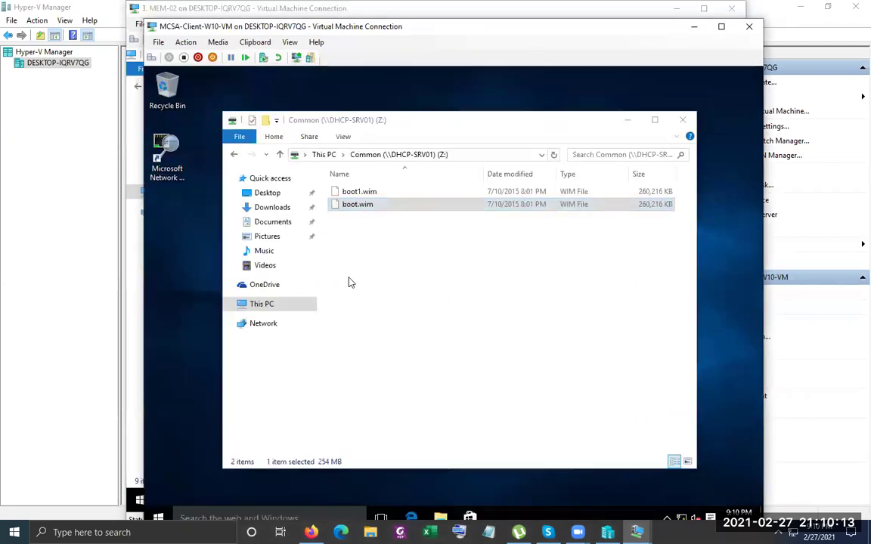
pyautogui.click(265, 304)
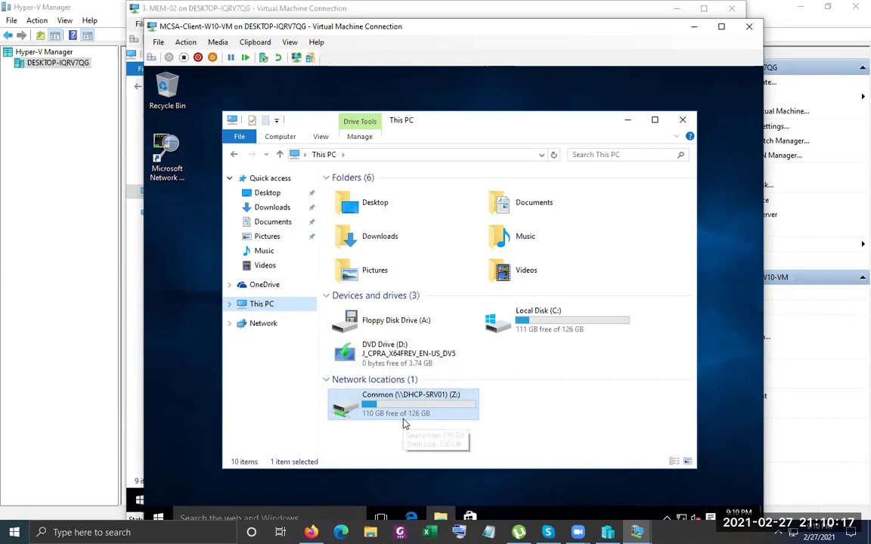
pyautogui.click(138, 388)
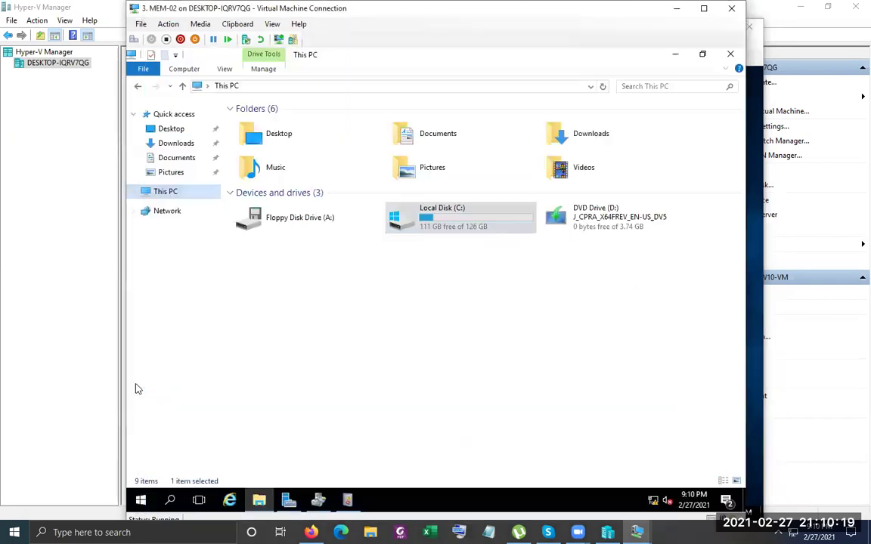
# Reopen Local Disk (C:) properties on MEM-02 to view its Quota tab
pyautogui.rightClick(434, 218)
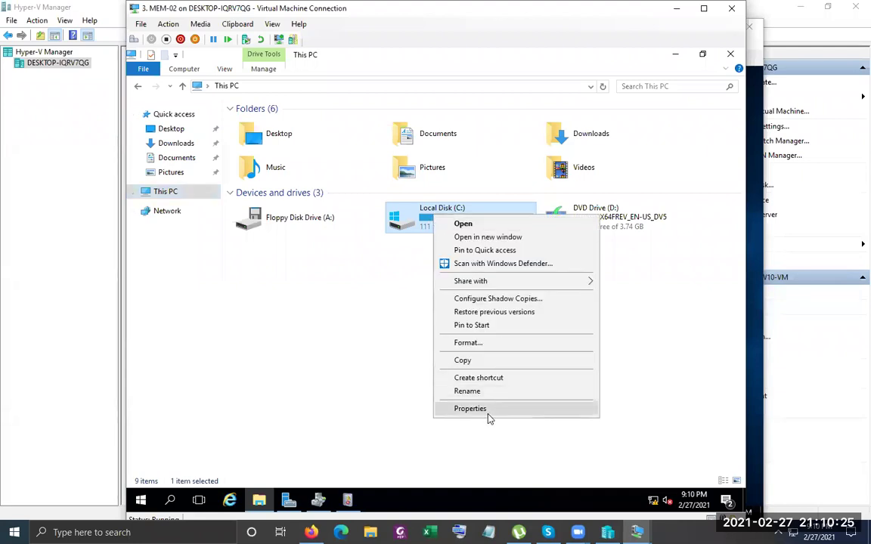
pyautogui.click(484, 408)
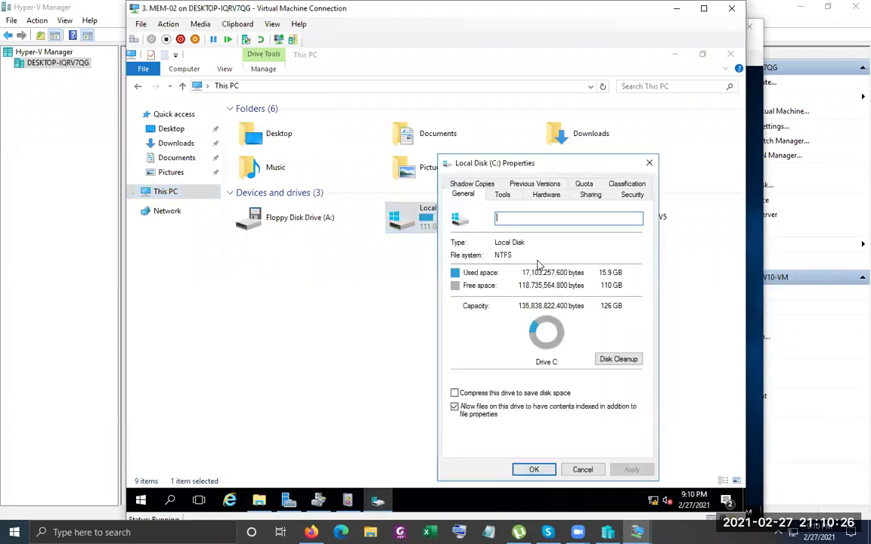
pyautogui.click(583, 183)
pyautogui.click(648, 164)
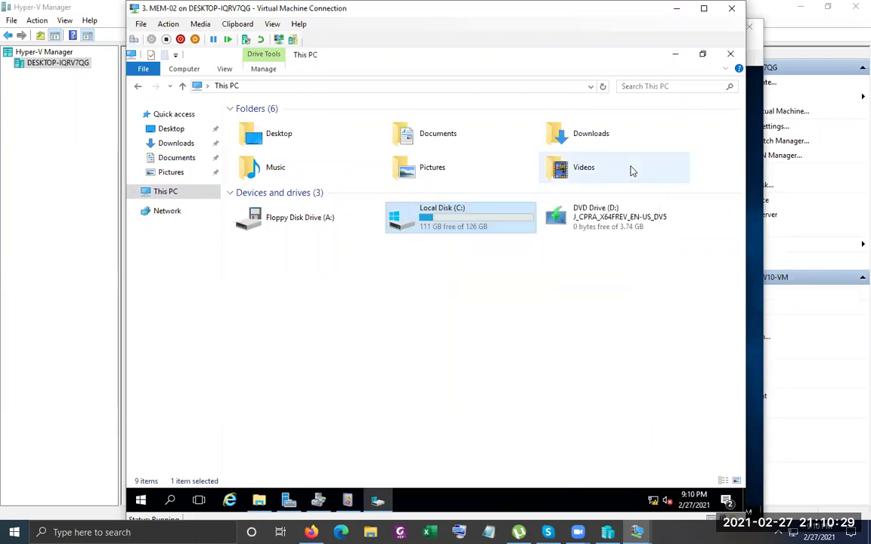
pyautogui.rightClick(458, 218)
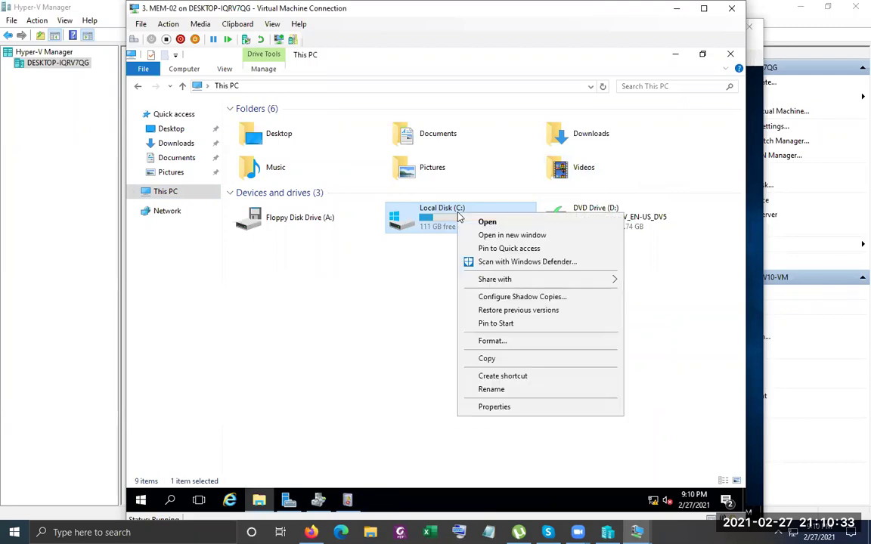
pyautogui.click(503, 407)
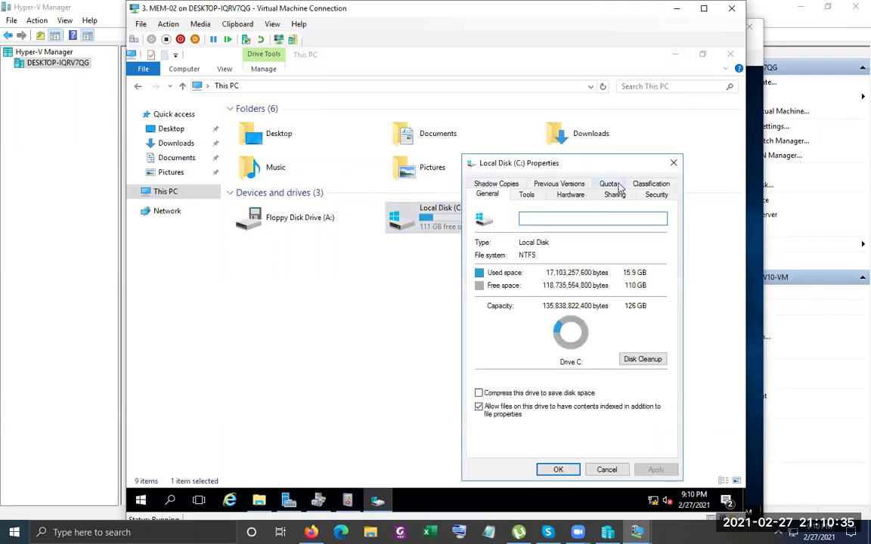
pyautogui.click(614, 186)
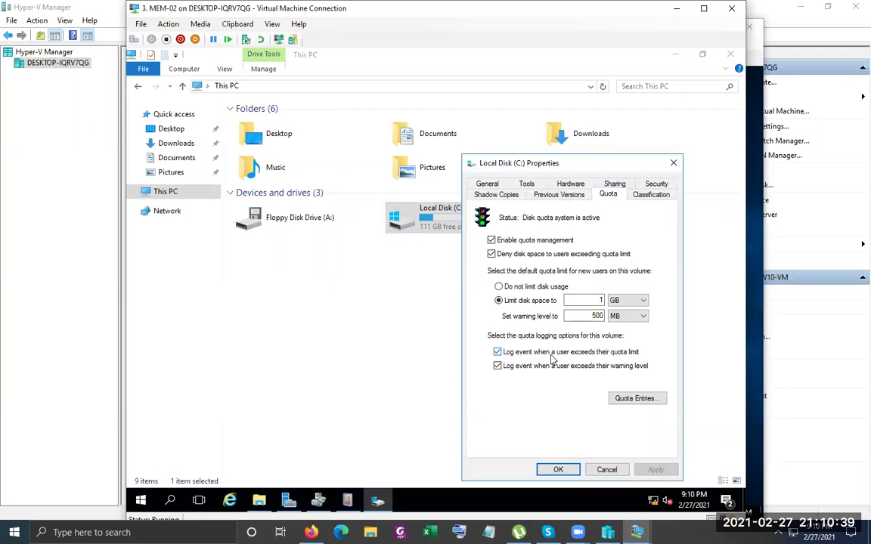
# Bring the client VM's This PC to the front and open the network locations options
pyautogui.click(752, 286)
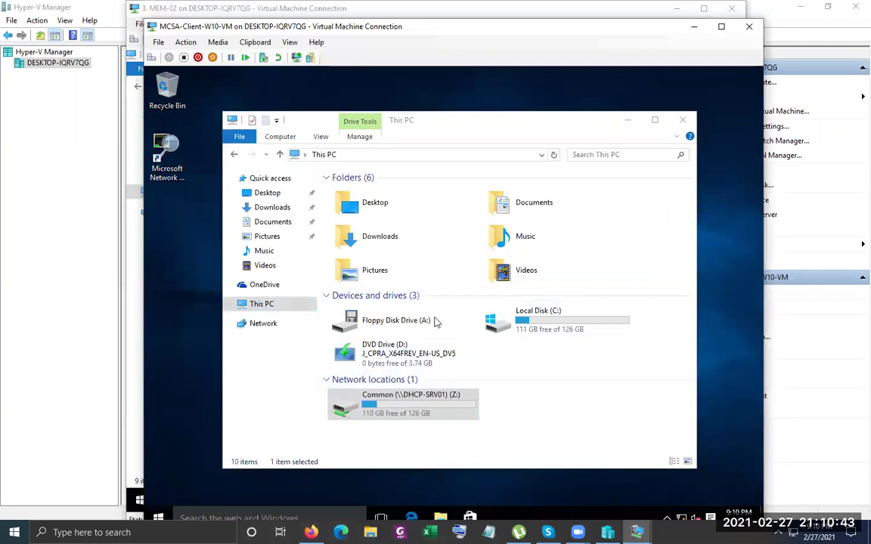
pyautogui.click(130, 286)
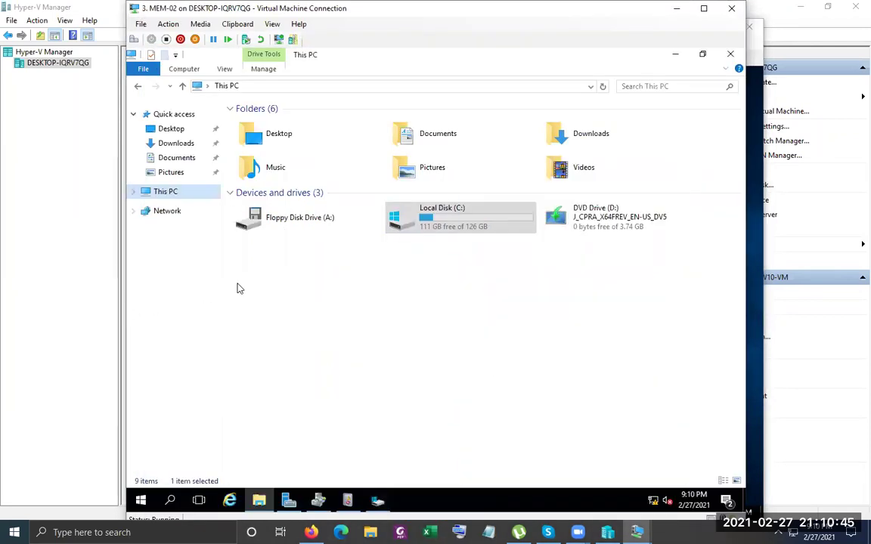
pyautogui.click(754, 155)
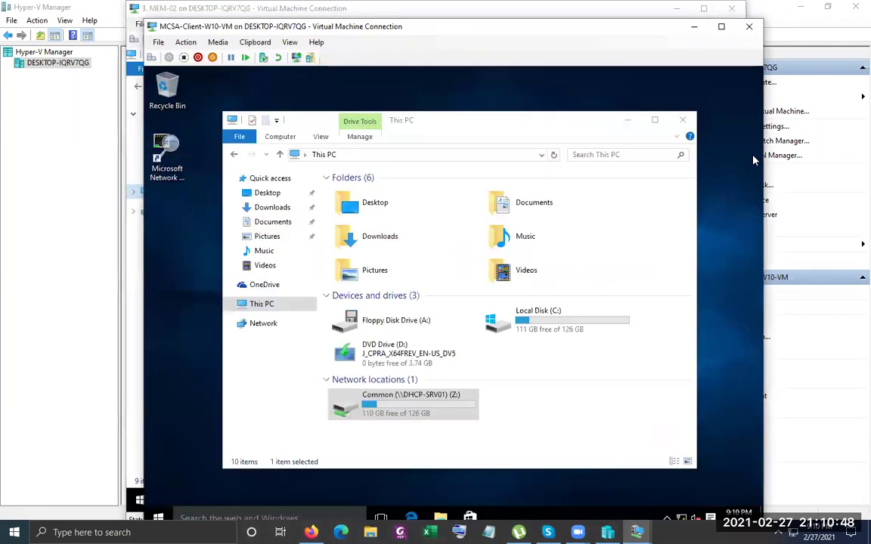
pyautogui.rightClick(609, 383)
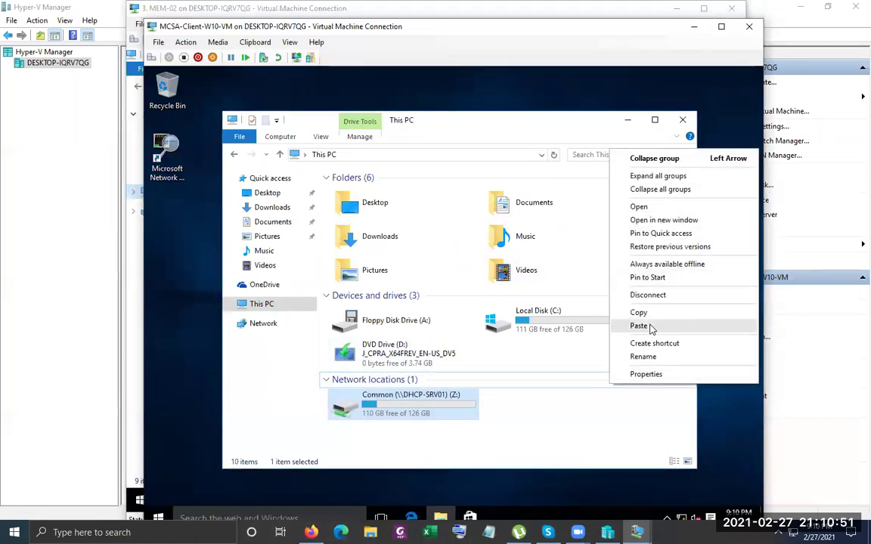
# Move the client VM window to the right, show its full screen, and bring MEM-02 forward
pyautogui.click(513, 422)
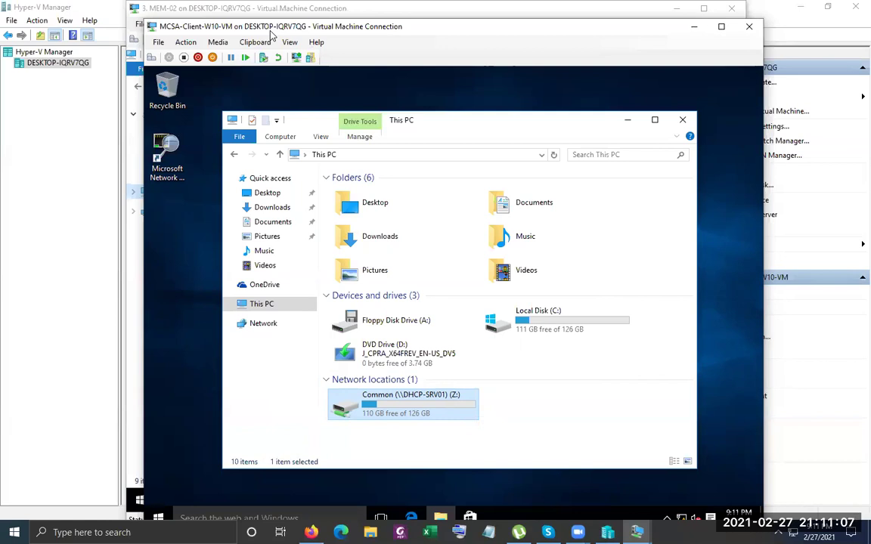
pyautogui.moveTo(271, 33); pyautogui.dragTo(675, 25)
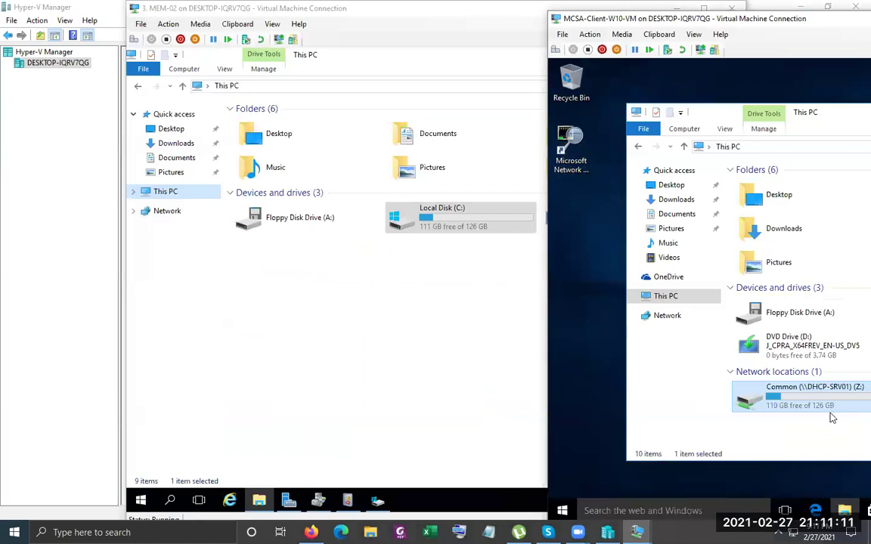
pyautogui.doubleClick(745, 21)
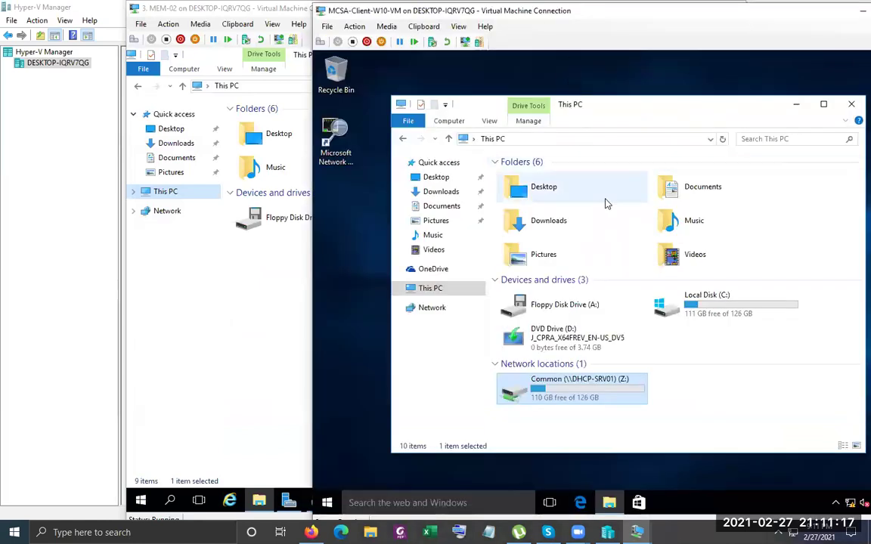
pyautogui.click(287, 350)
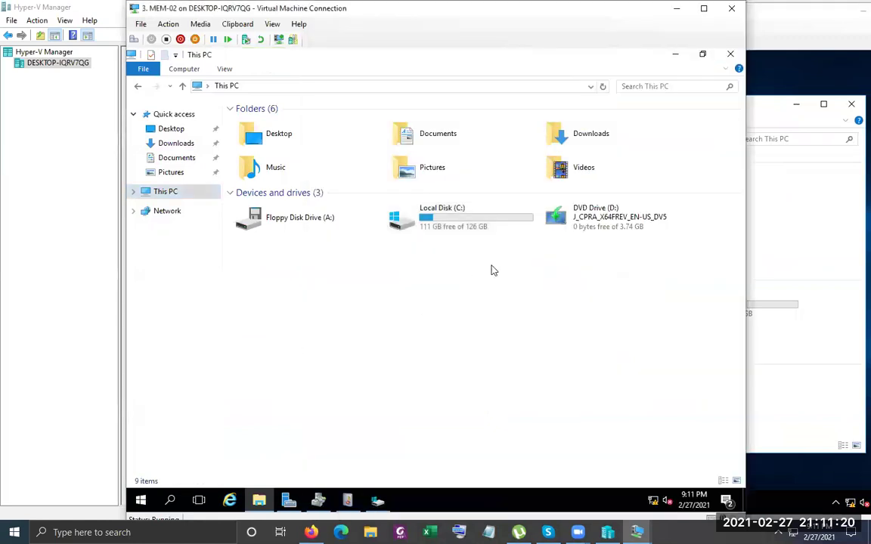
# Open C:'s quota entries on MEM-02 and review test01's settings
pyautogui.rightClick(505, 223)
pyautogui.click(559, 411)
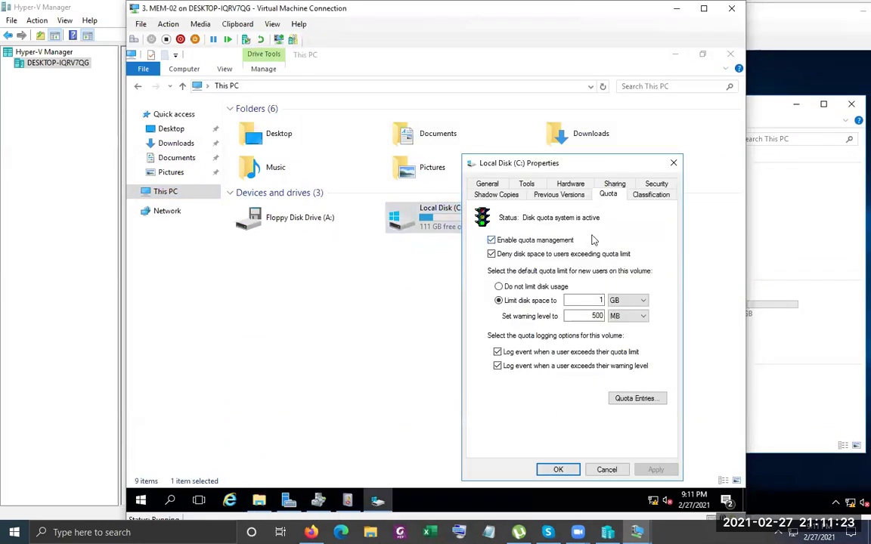
pyautogui.click(636, 398)
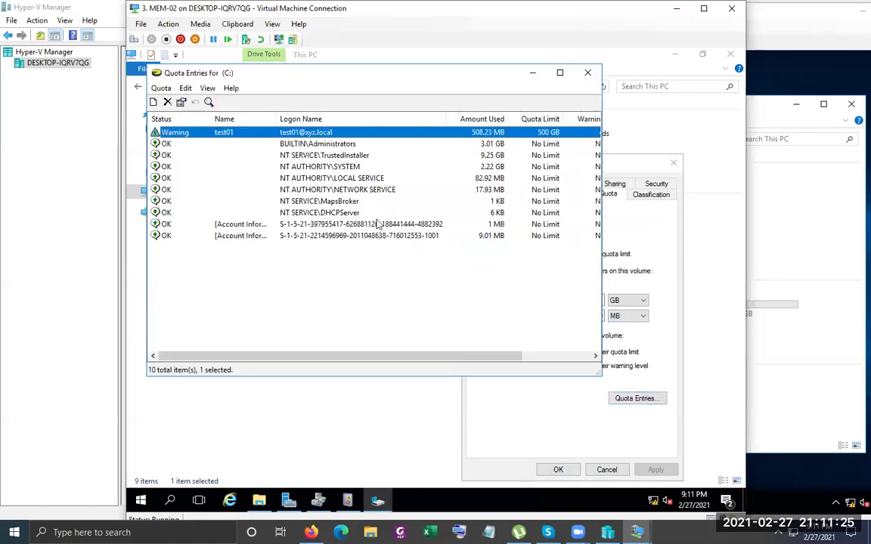
pyautogui.doubleClick(444, 138)
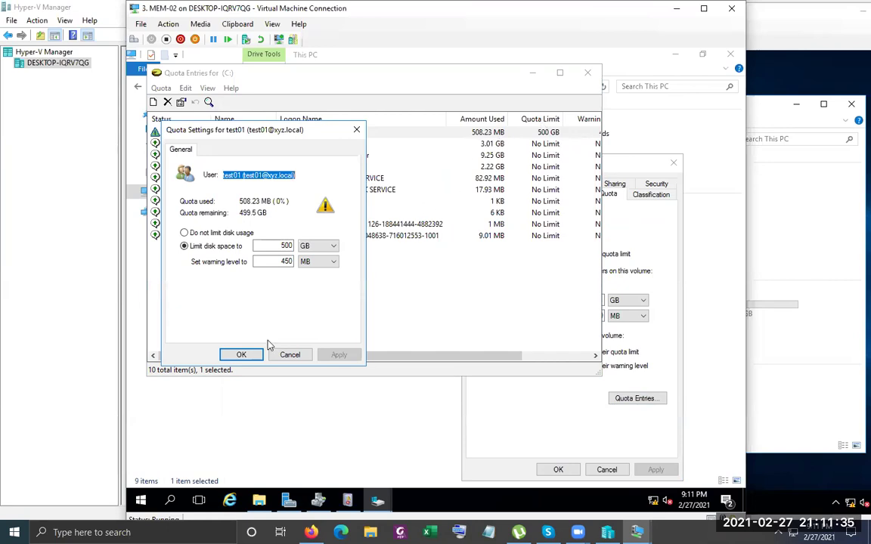
pyautogui.click(242, 354)
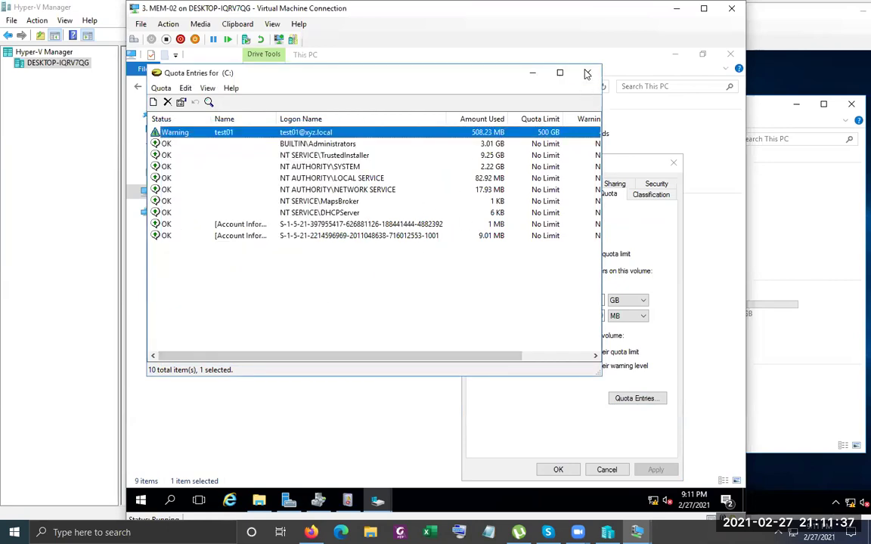
pyautogui.click(587, 74)
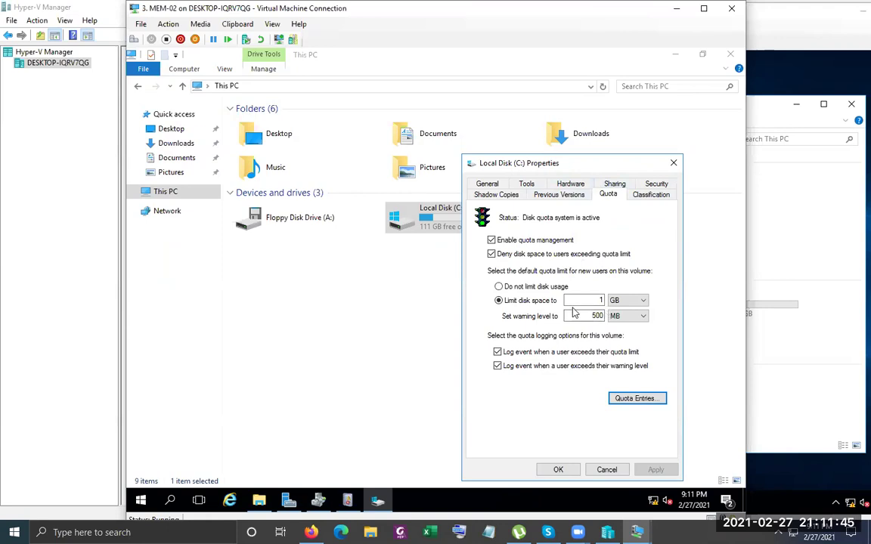
# Reopen test01's quota entry and switch its disk limit unit from GB to MB
pyautogui.click(638, 399)
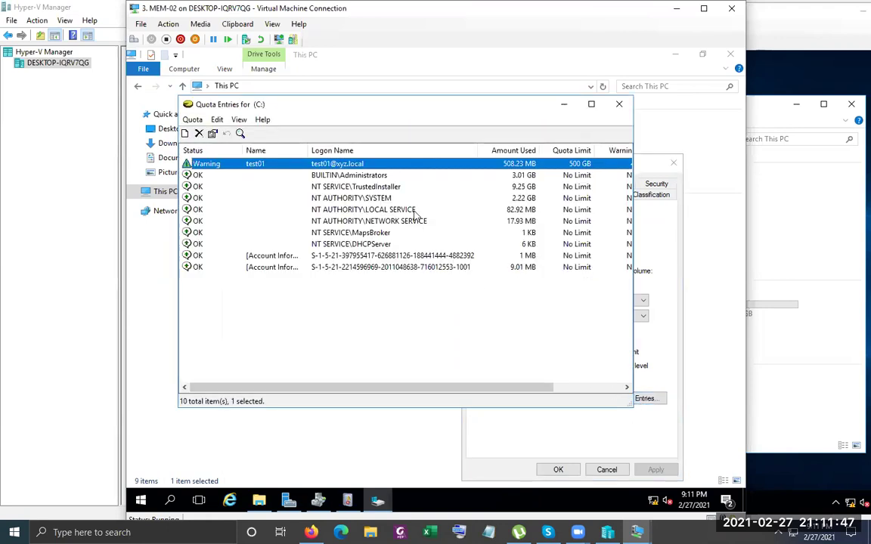
pyautogui.doubleClick(502, 170)
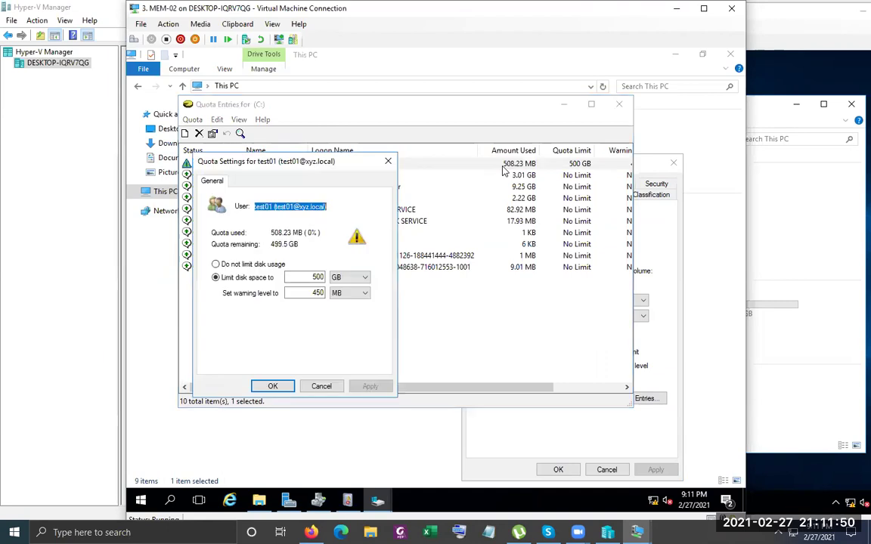
pyautogui.click(360, 279)
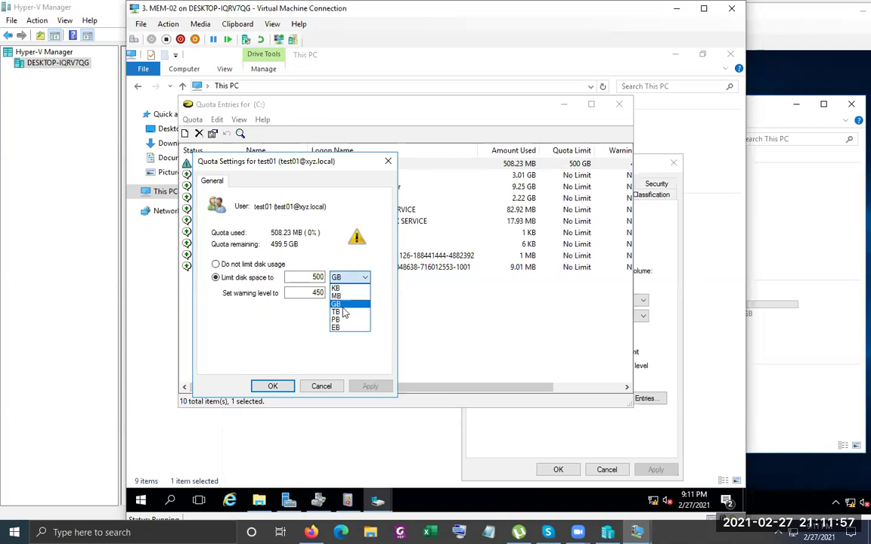
pyautogui.click(337, 295)
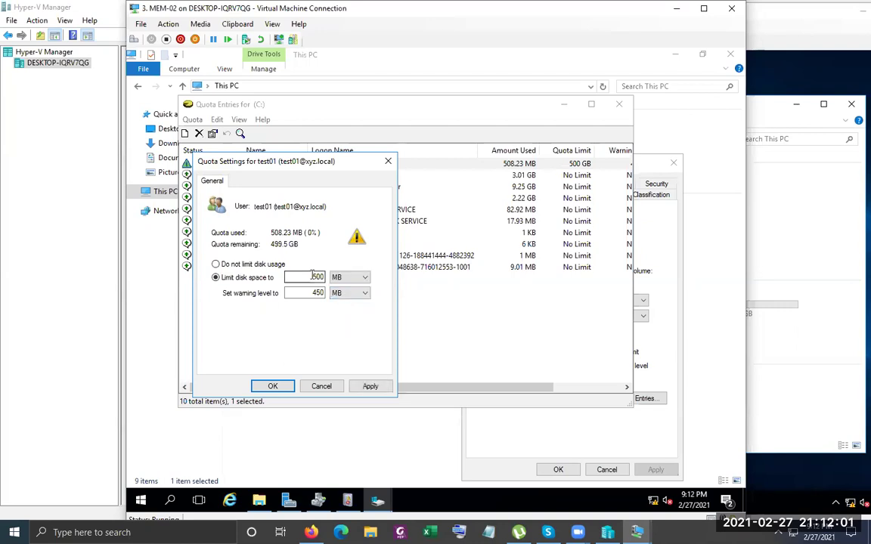
# Delete boot.wim from the client's Common (Z:) share, keeping boot1.wim
pyautogui.click(826, 392)
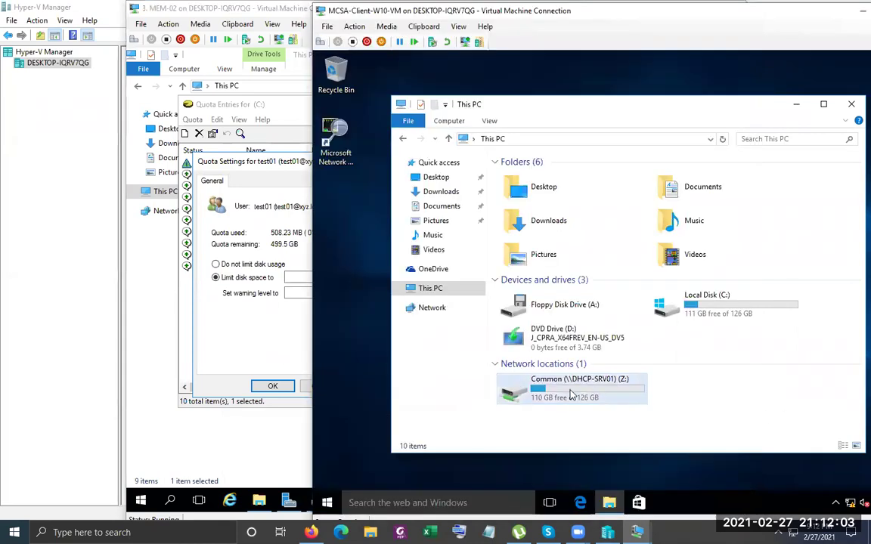
pyautogui.doubleClick(572, 395)
pyautogui.click(537, 190)
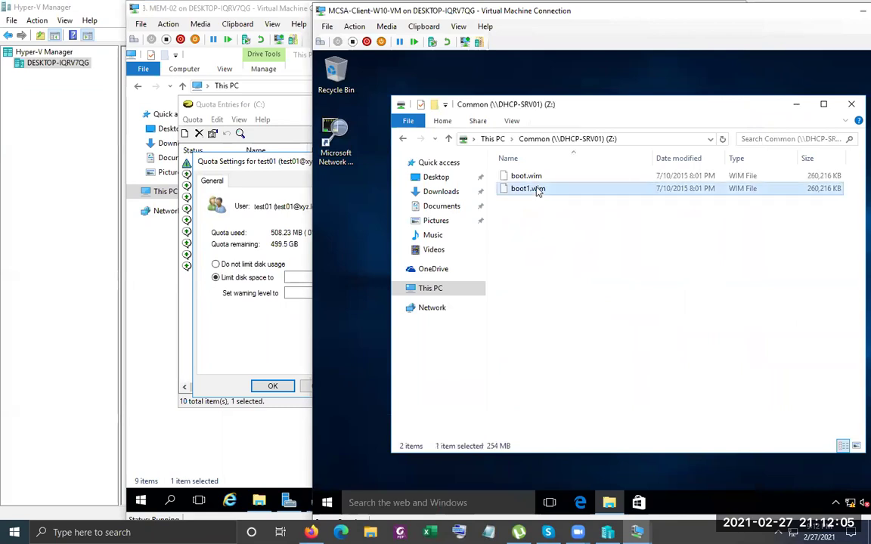
pyautogui.click(533, 179)
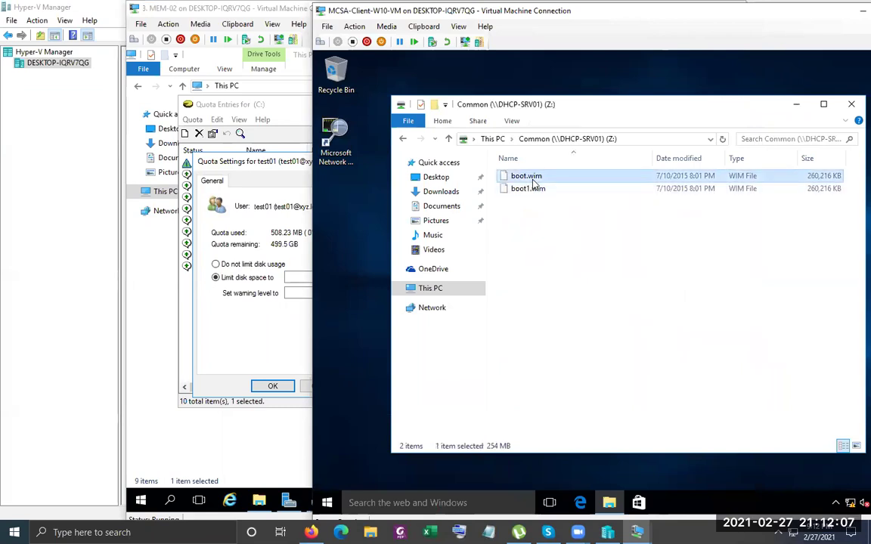
pyautogui.press('Delete')
pyautogui.press('Return')
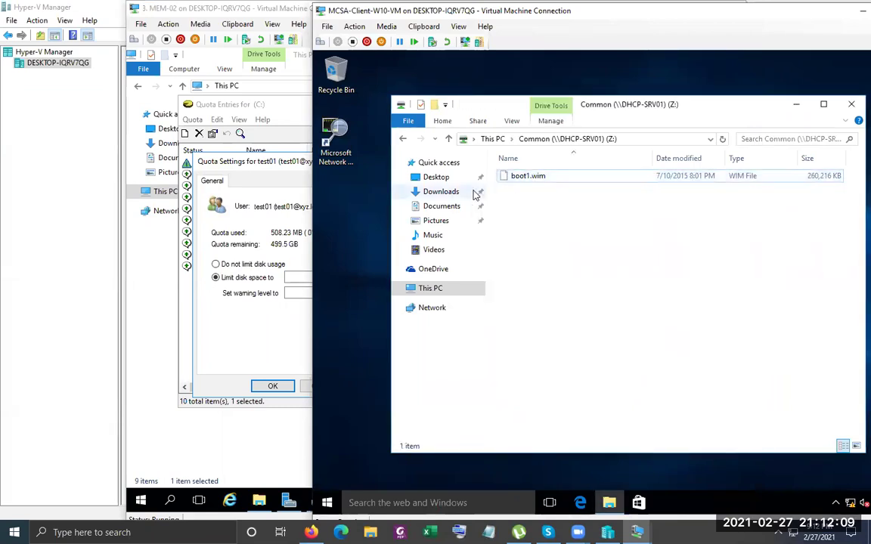
pyautogui.click(254, 177)
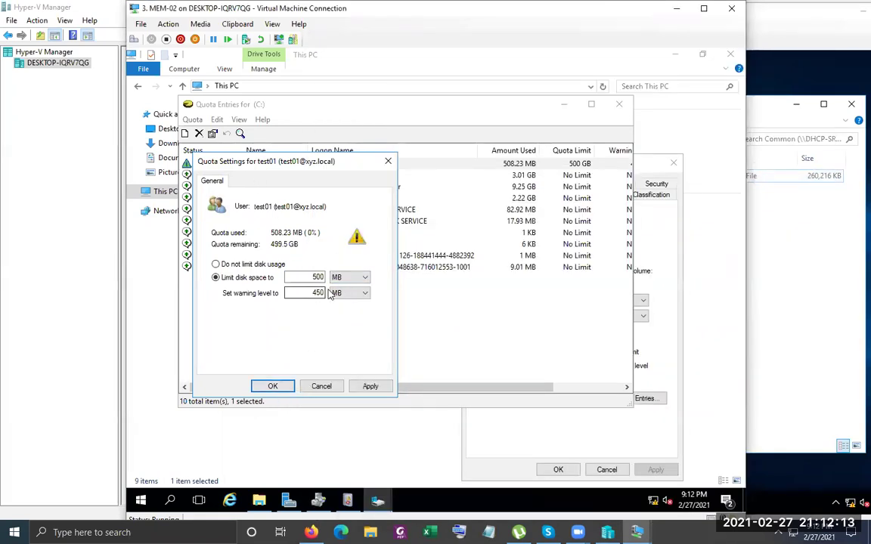
# Apply test01's 500 MB disk limit, redoing the GB-to-MB change after an undo
pyautogui.click(274, 386)
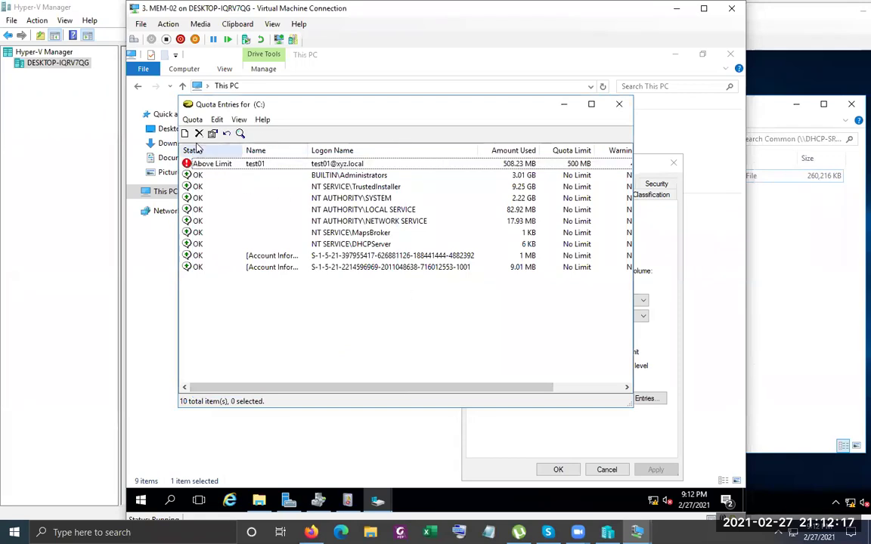
pyautogui.click(227, 134)
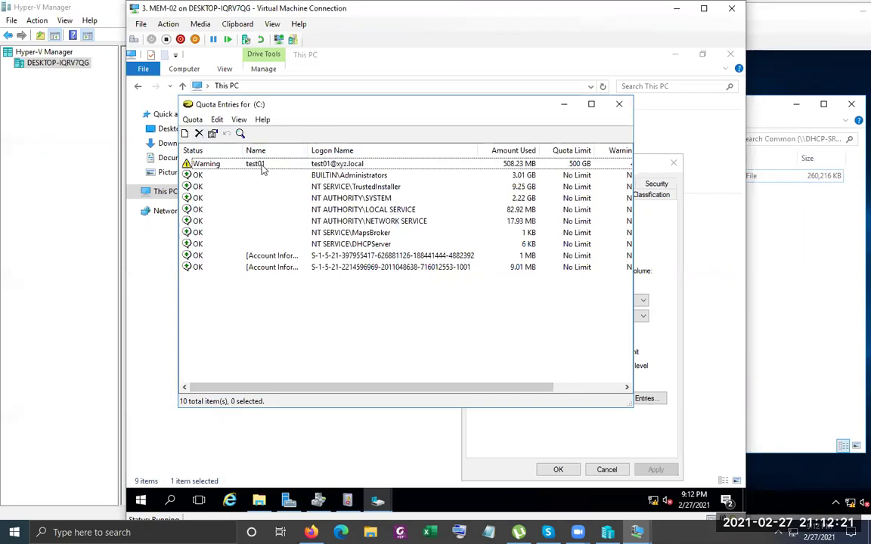
pyautogui.doubleClick(263, 165)
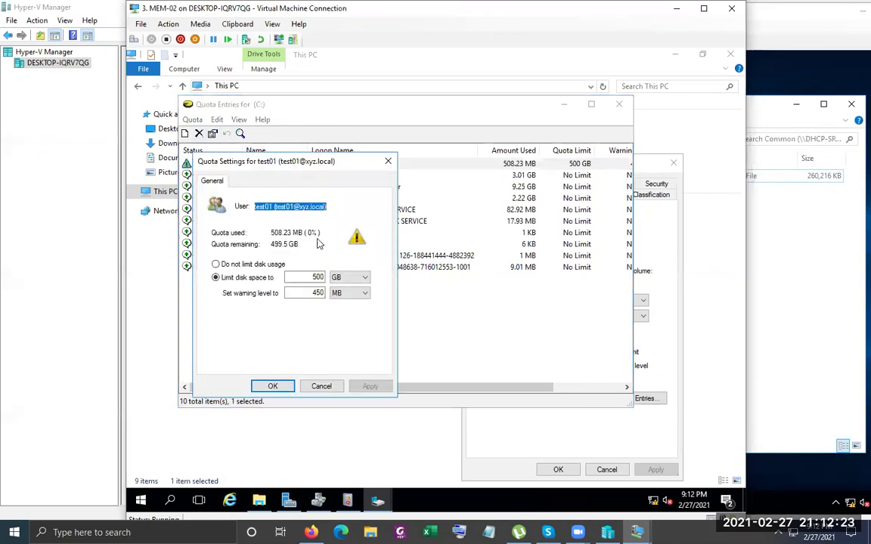
pyautogui.click(364, 278)
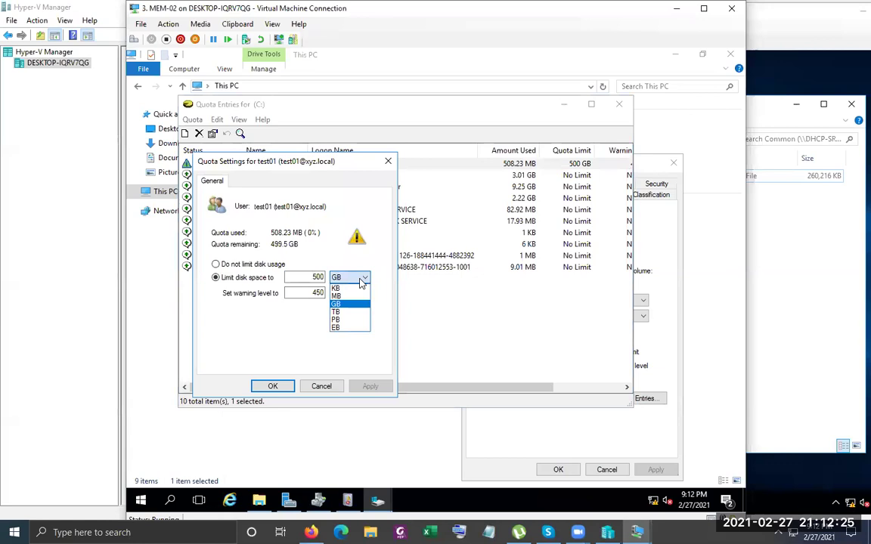
pyautogui.click(345, 297)
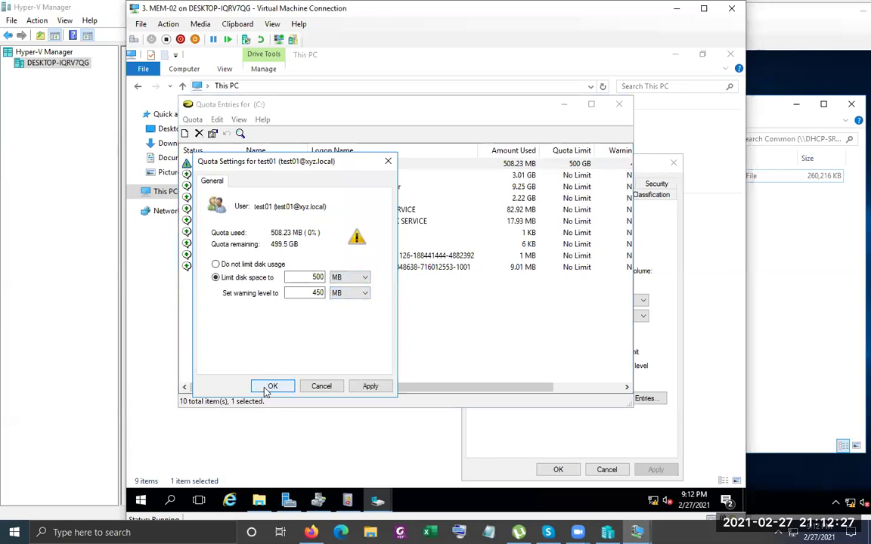
pyautogui.click(273, 386)
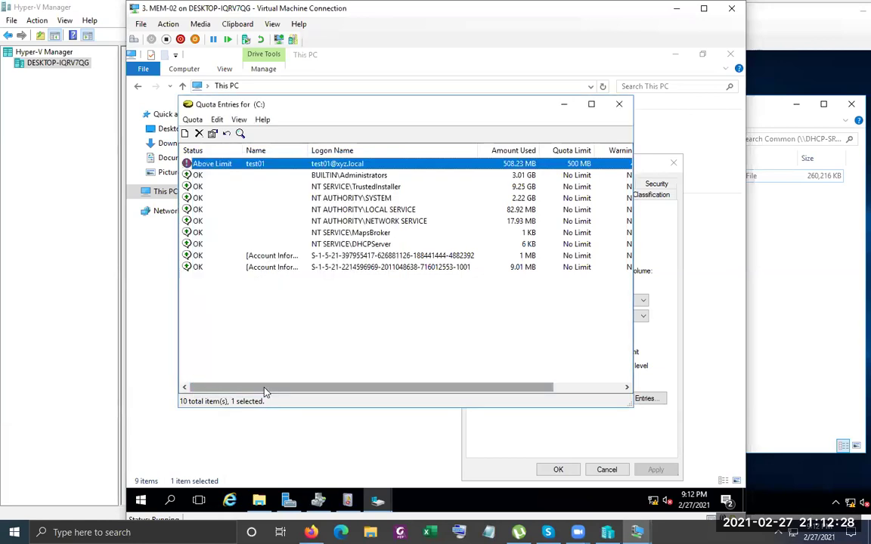
# Close the quota entries list and C: drive properties, then refresh This PC
pyautogui.click(192, 119)
pyautogui.moveTo(217, 119)
pyautogui.click(412, 139)
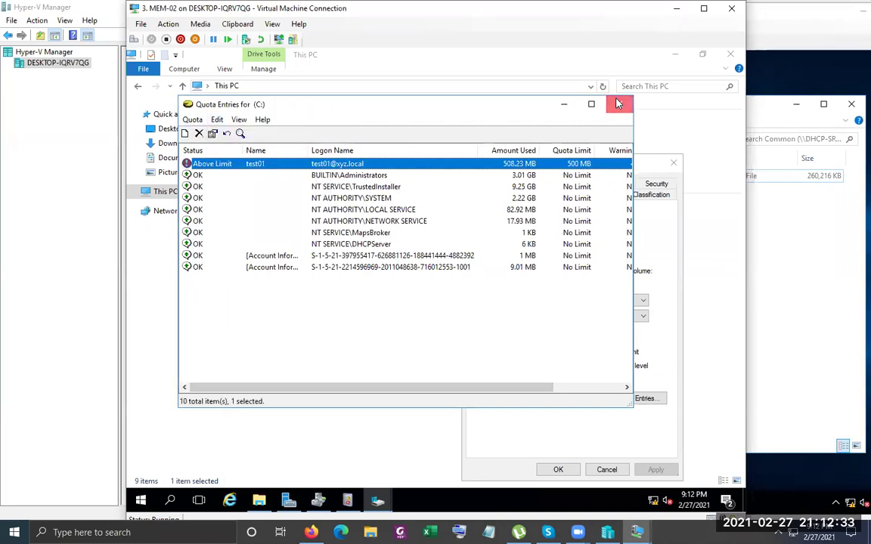
pyautogui.click(619, 103)
pyautogui.moveTo(596, 173); pyautogui.dragTo(481, 127)
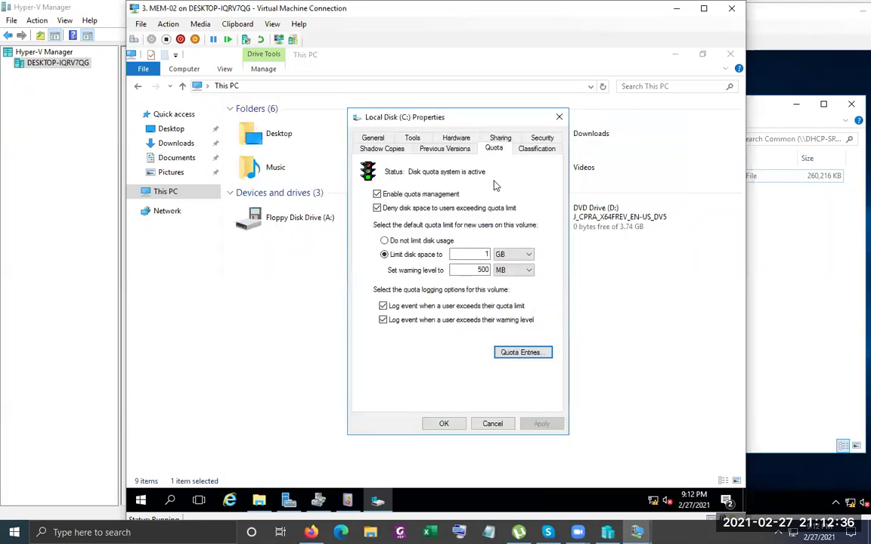
pyautogui.click(446, 424)
pyautogui.rightClick(412, 334)
pyautogui.click(476, 377)
# On the client VM, return to This PC and refresh it
pyautogui.click(824, 295)
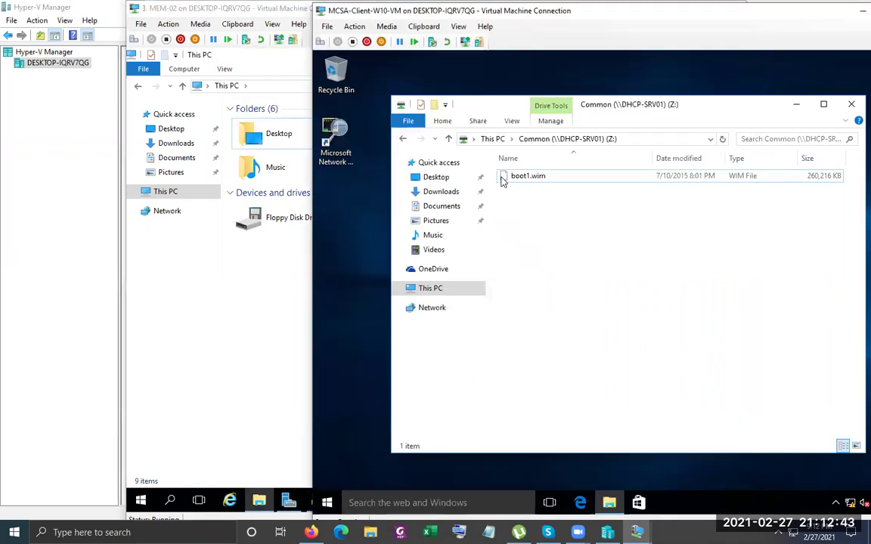
pyautogui.click(492, 140)
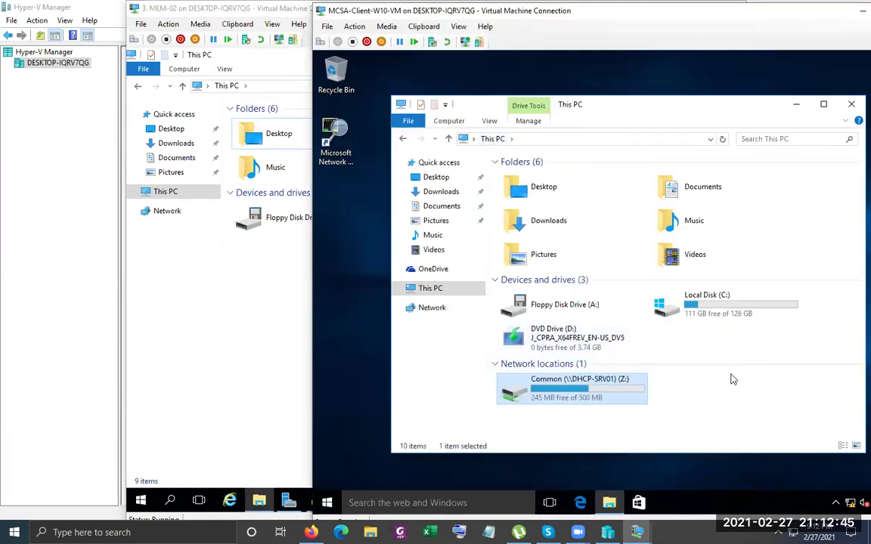
pyautogui.rightClick(732, 380)
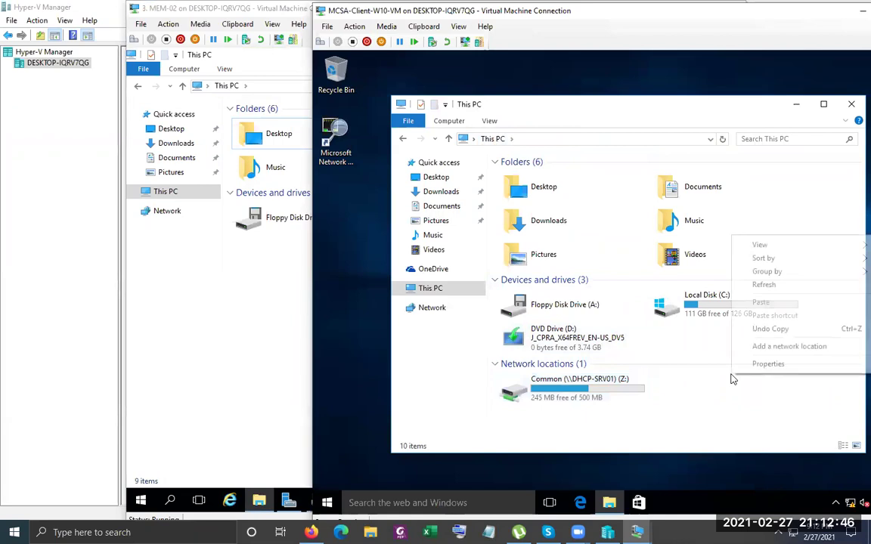
pyautogui.click(766, 286)
pyautogui.rightClick(726, 354)
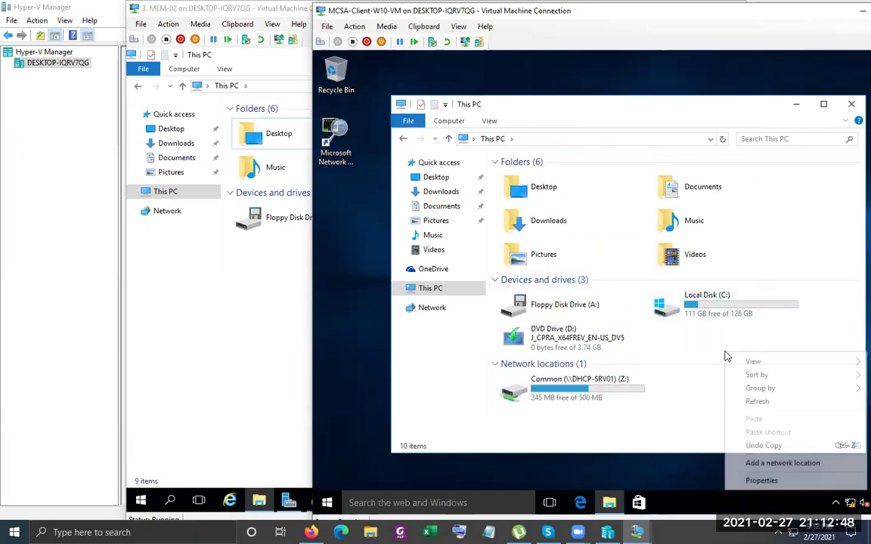
pyautogui.click(758, 402)
# Open Common (Z:) to check 245 MB free of 500 MB, then open Local Disk (C:)
pyautogui.click(597, 389)
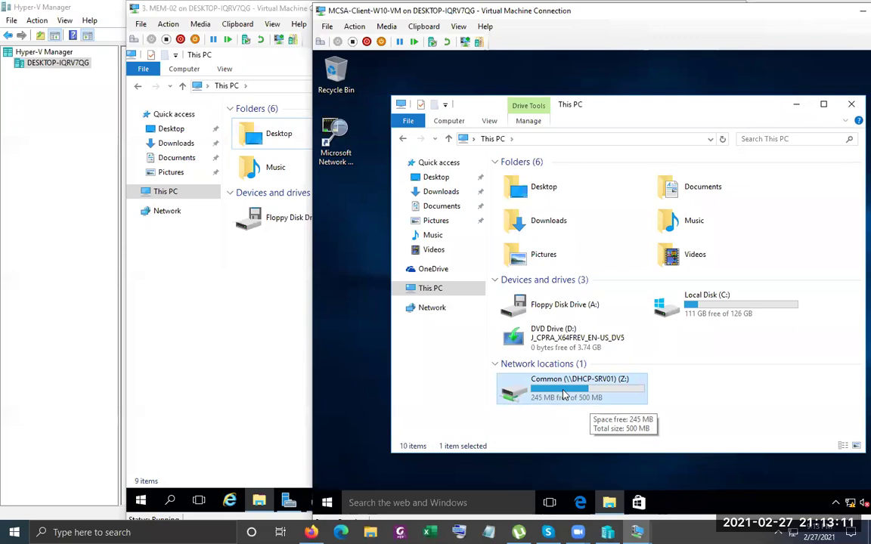
pyautogui.doubleClick(563, 394)
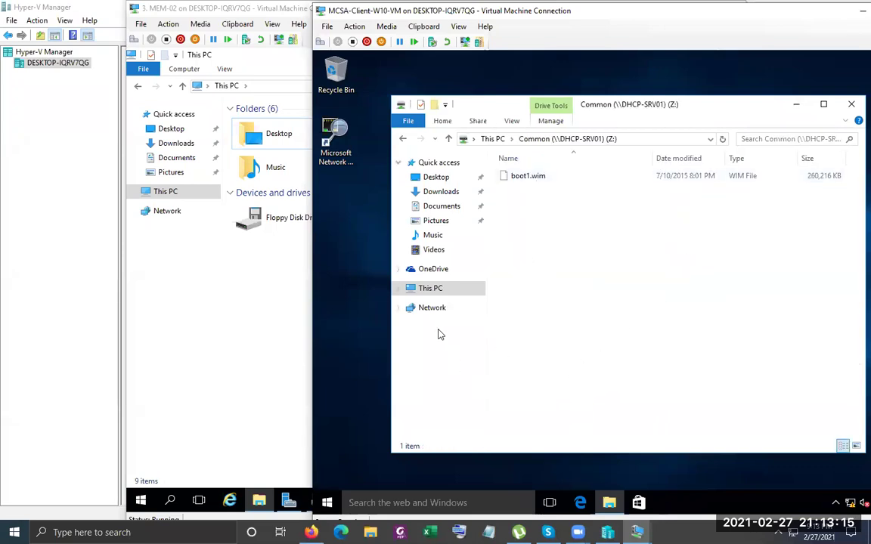
pyautogui.click(433, 291)
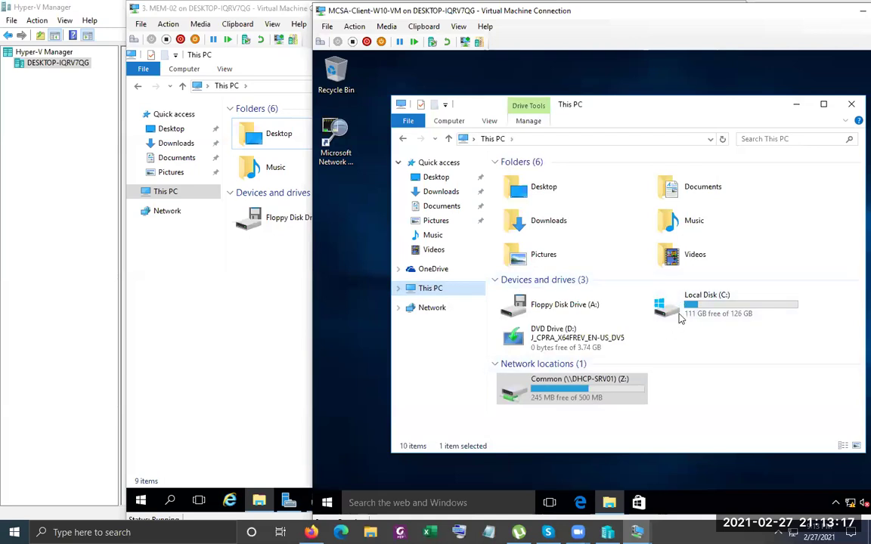
pyautogui.click(702, 310)
pyautogui.doubleClick(702, 310)
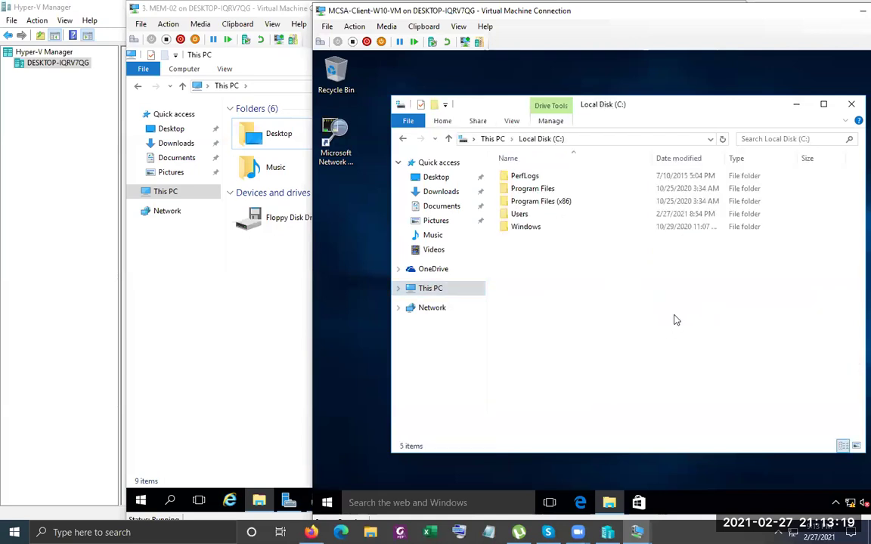
# Find boot.wim in the DVD's D:\sources folder with a *.wim search and copy it
pyautogui.click(492, 139)
pyautogui.doubleClick(556, 338)
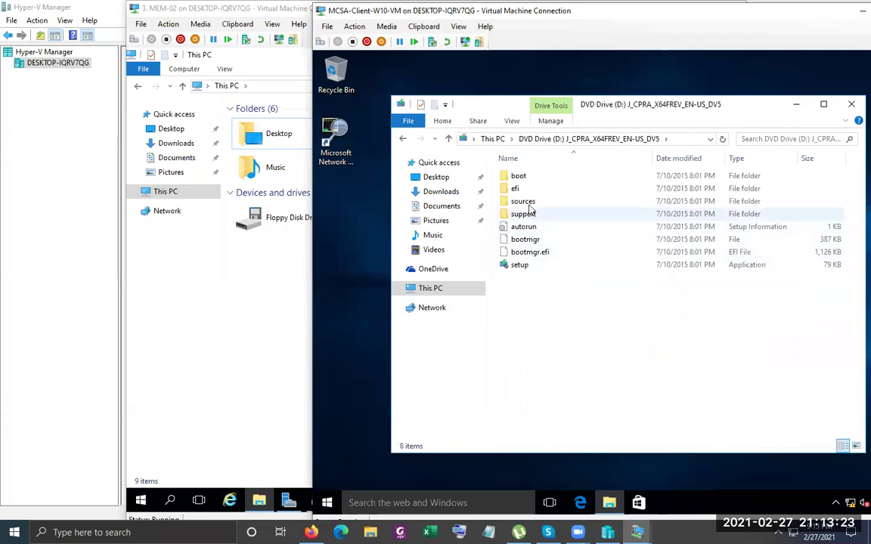
pyautogui.doubleClick(521, 202)
pyautogui.click(802, 140)
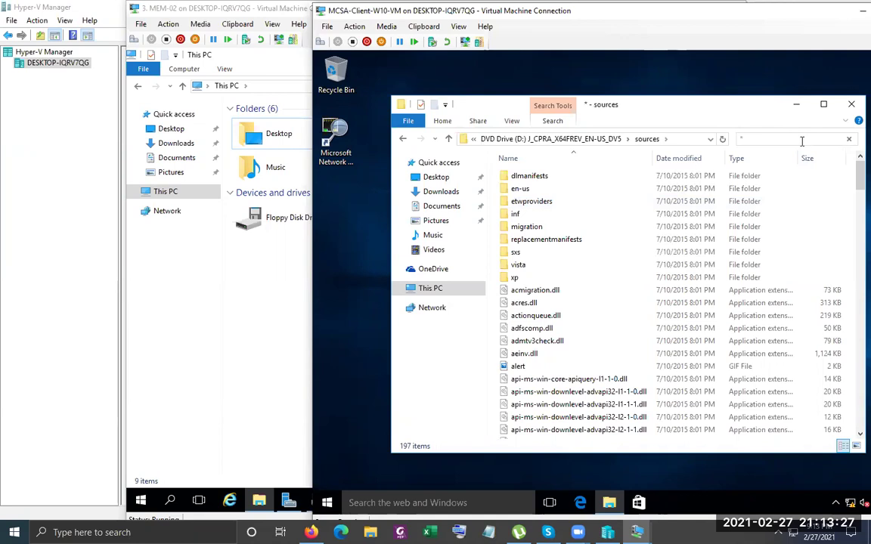
pyautogui.write('*.wim')
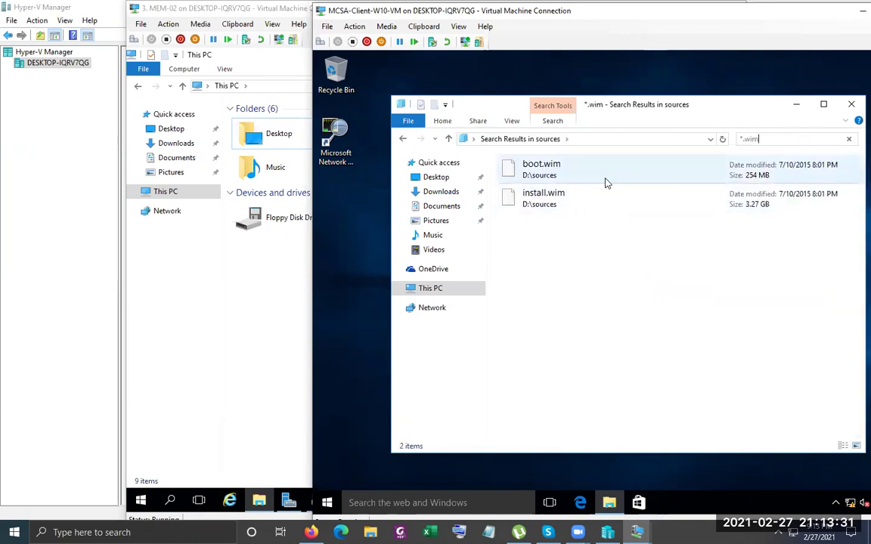
pyautogui.click(605, 182)
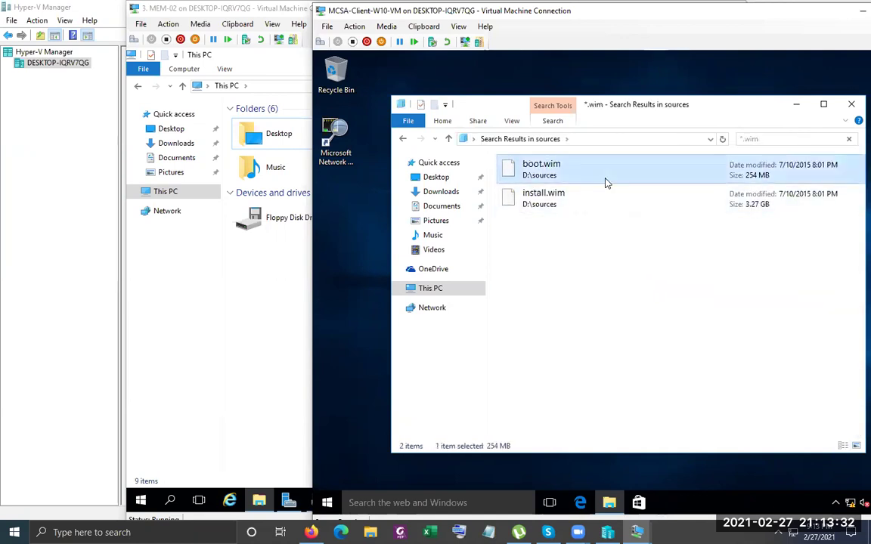
# Paste boot.wim into Common (Z:), retry, then cancel the failed copy and refresh the share
pyautogui.click(439, 289)
pyautogui.doubleClick(574, 387)
pyautogui.rightClick(698, 306)
pyautogui.click(725, 388)
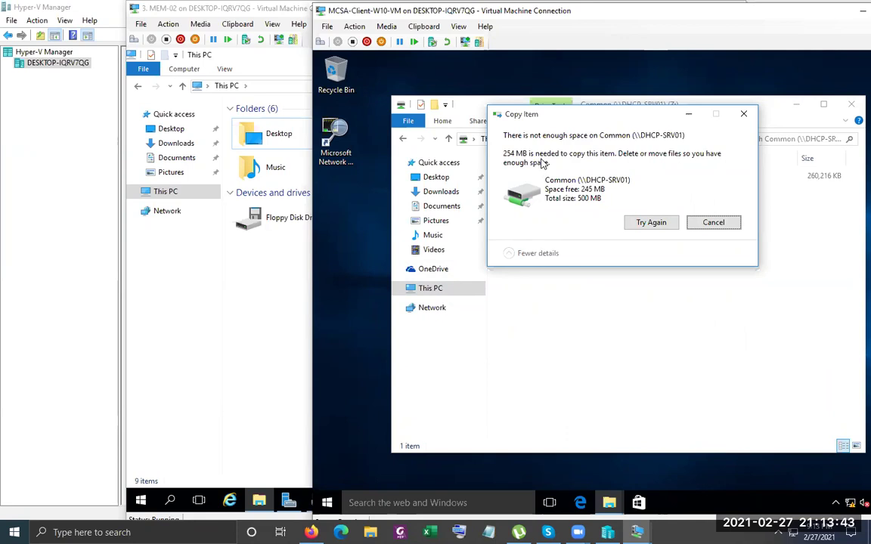
pyautogui.click(662, 224)
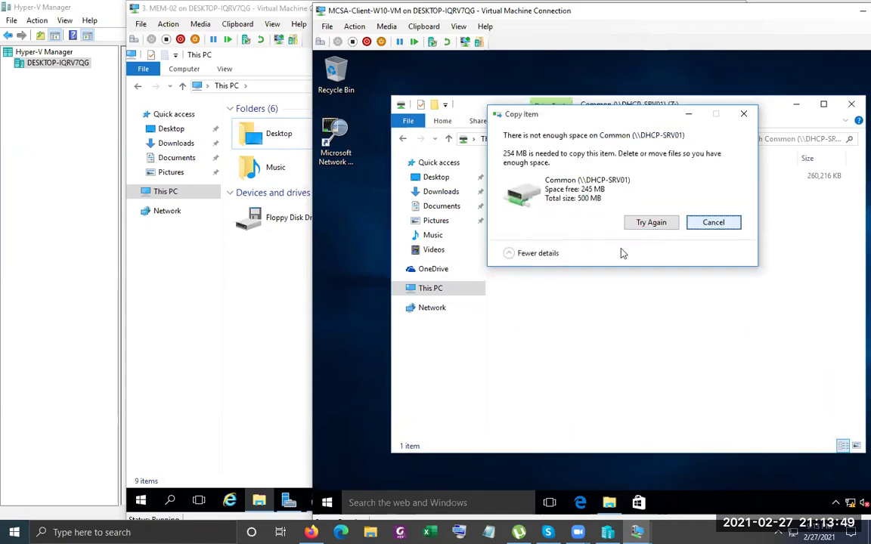
pyautogui.click(730, 223)
pyautogui.rightClick(586, 272)
pyautogui.click(614, 315)
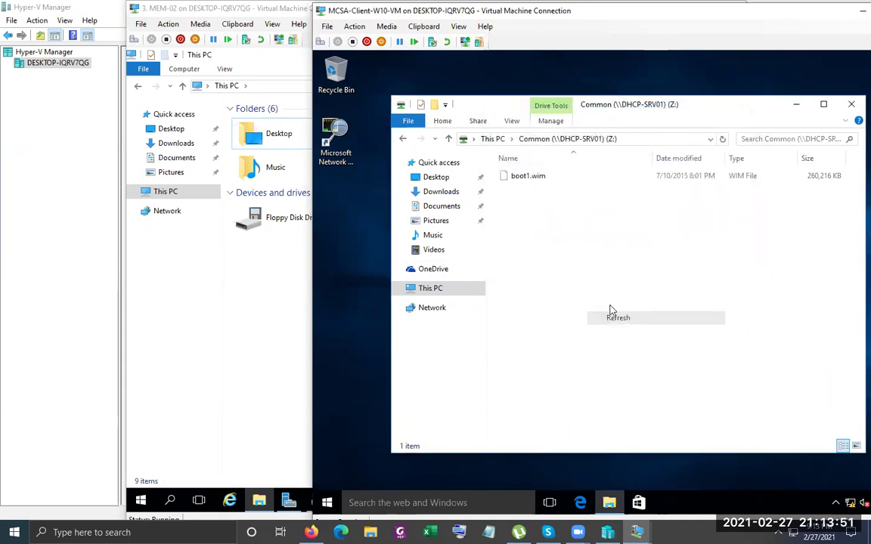
pyautogui.click(495, 139)
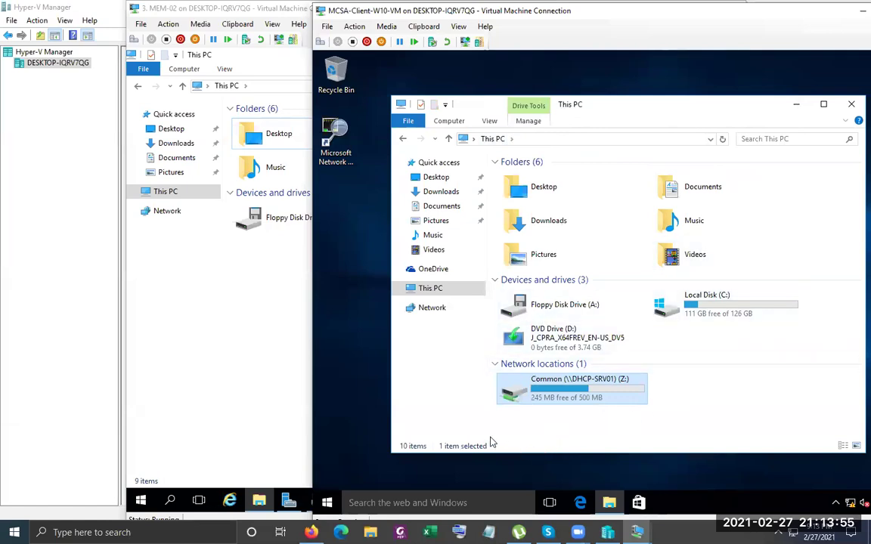
# On the server, close This PC and Event Viewer, refresh the desktop, and reopen This PC
pyautogui.click(268, 292)
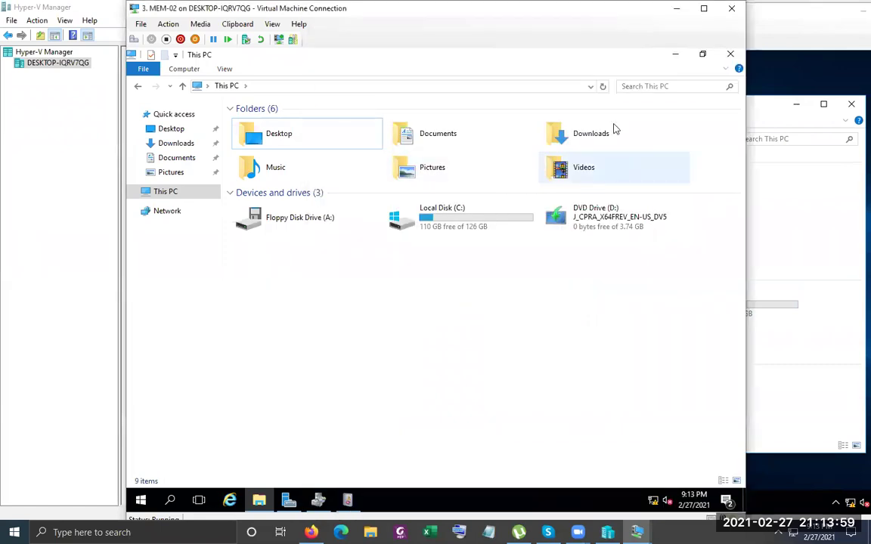
pyautogui.click(730, 55)
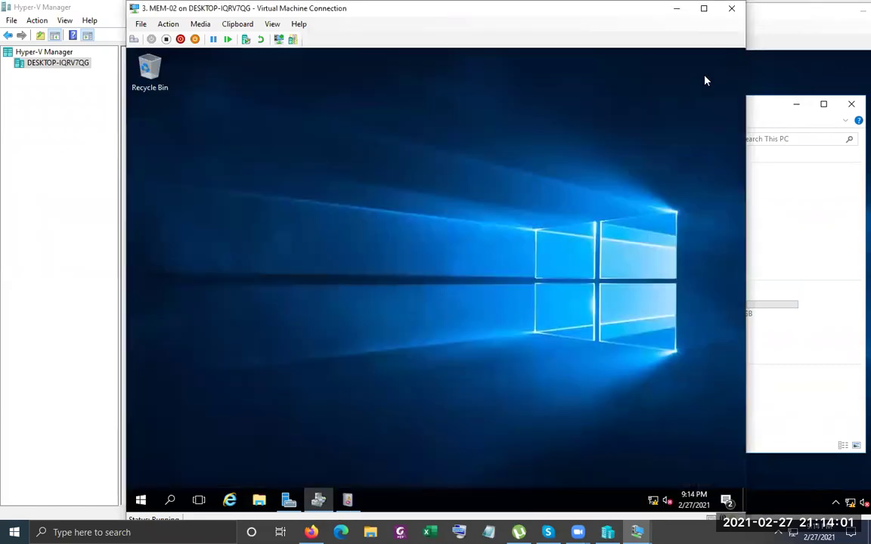
pyautogui.rightClick(439, 214)
pyautogui.click(488, 249)
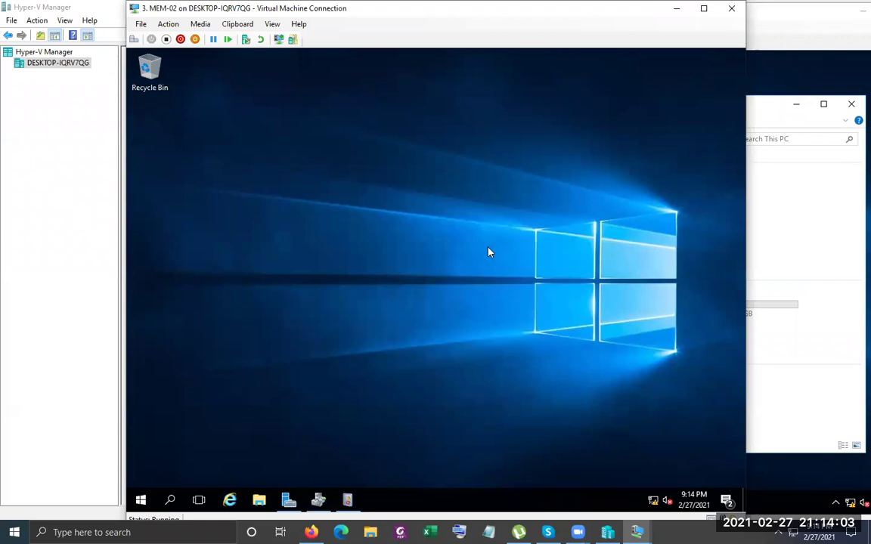
pyautogui.click(347, 500)
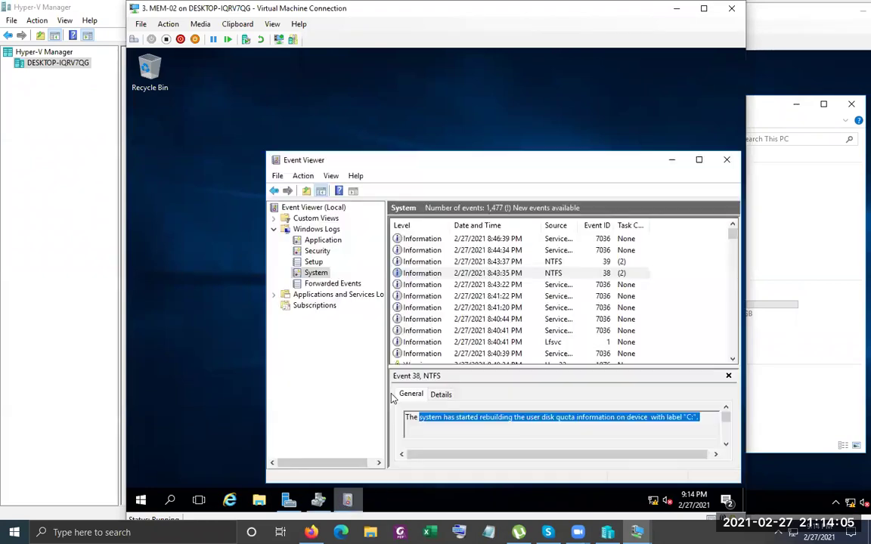
pyautogui.click(718, 166)
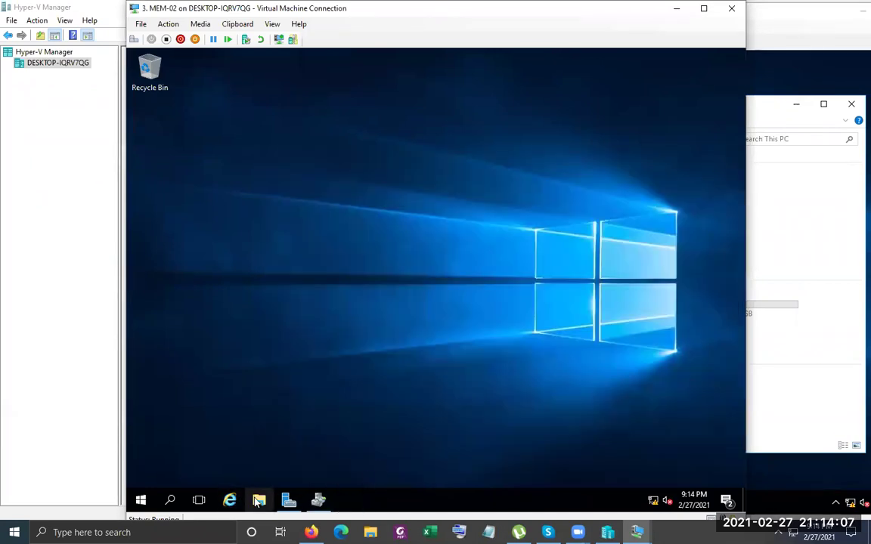
pyautogui.click(258, 500)
pyautogui.click(171, 194)
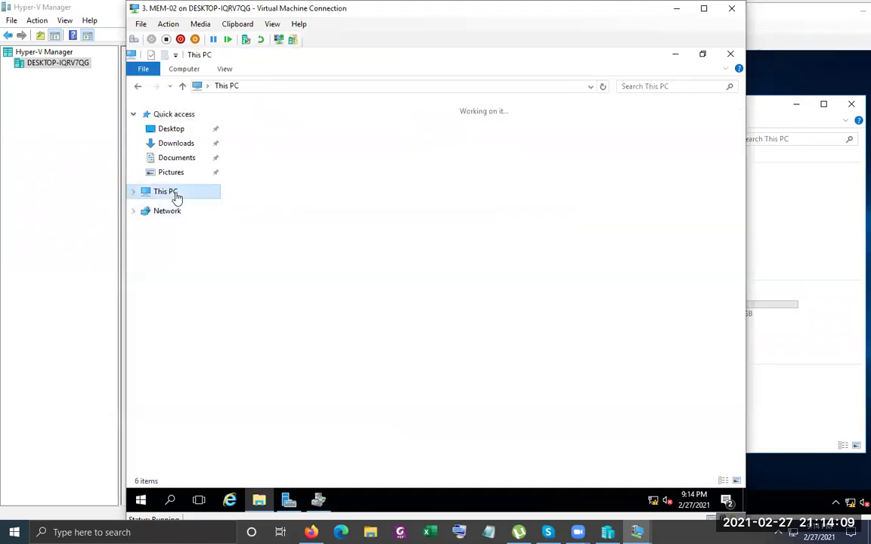
# Disable disk quota management on Local Disk (C:) and refresh the server's drive list
pyautogui.rightClick(434, 219)
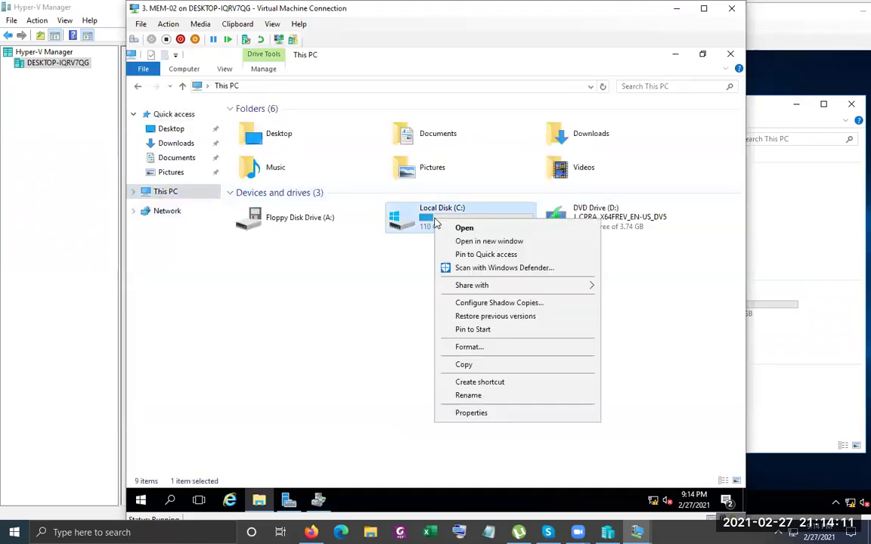
pyautogui.click(495, 414)
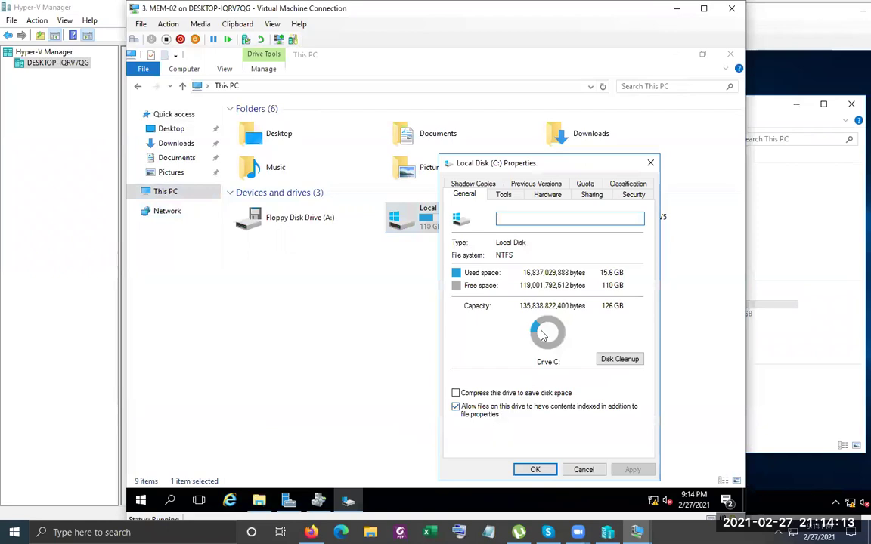
pyautogui.click(585, 184)
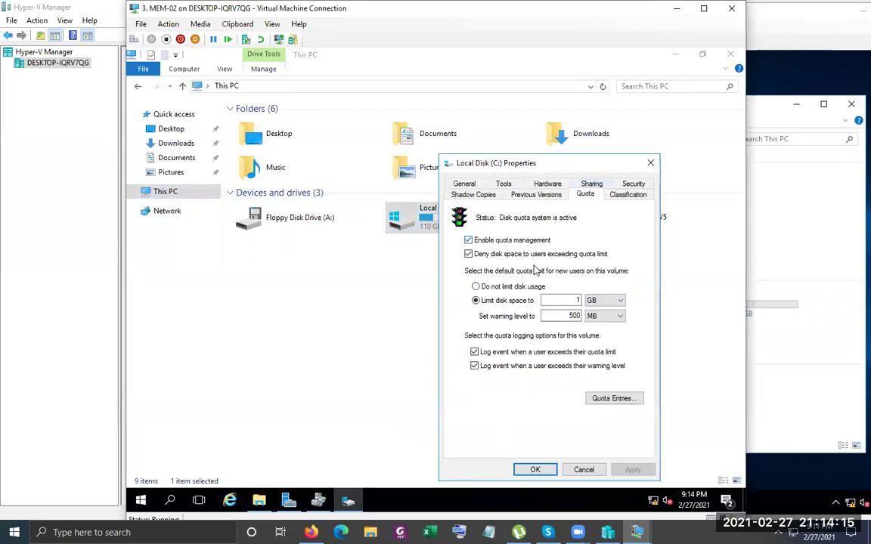
pyautogui.click(527, 242)
pyautogui.click(631, 469)
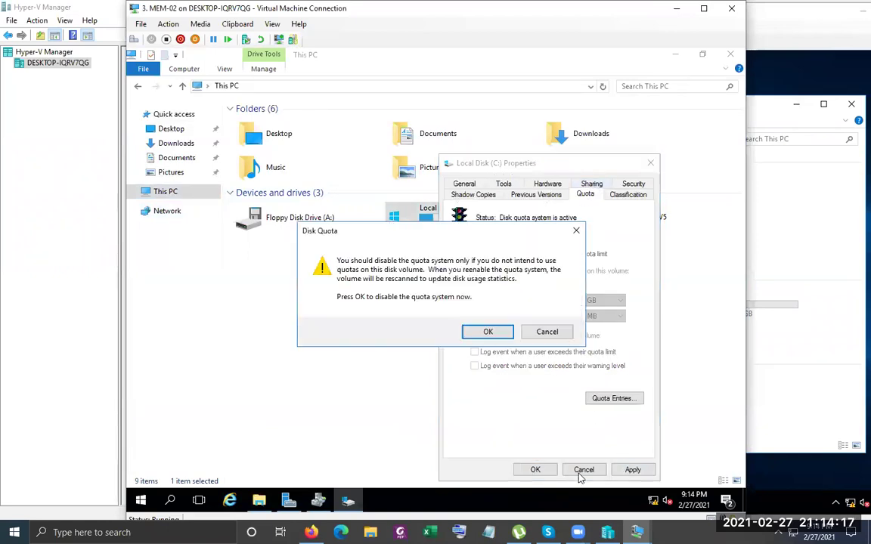
pyautogui.click(488, 331)
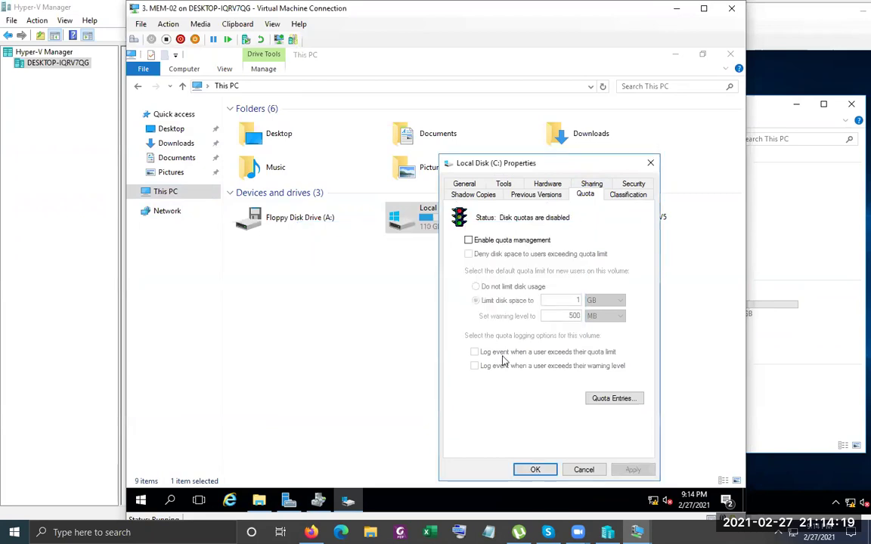
pyautogui.click(546, 474)
pyautogui.rightClick(428, 322)
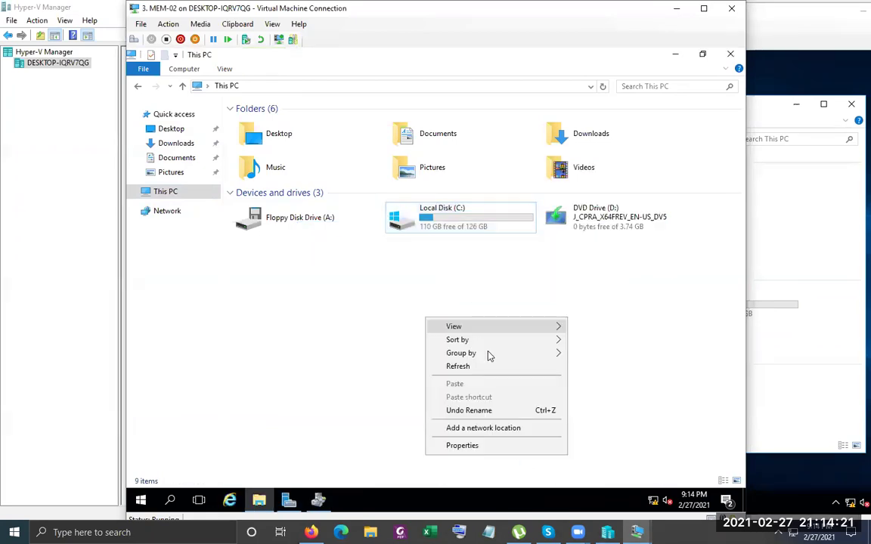
pyautogui.click(490, 364)
pyautogui.click(760, 364)
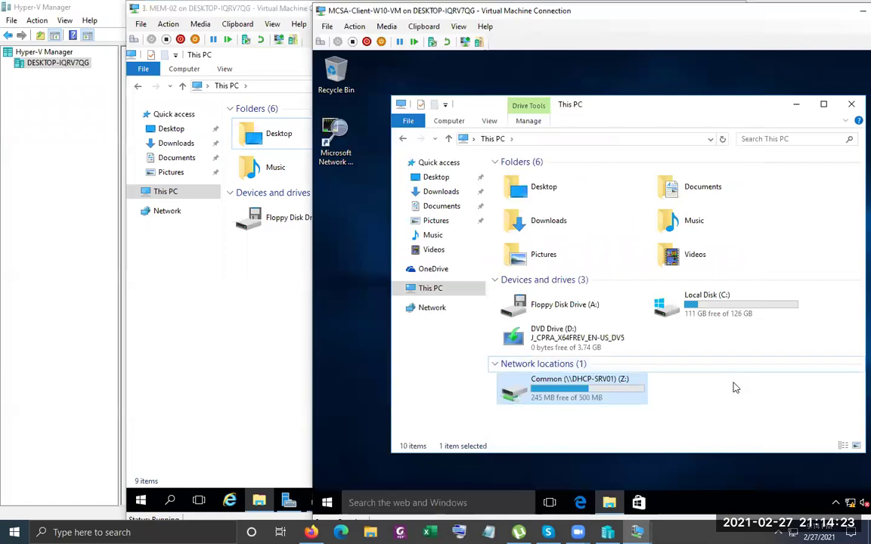
# Refresh the client's drives so Common (Z:) shows 110 GB free, open it, then return to FSRM
pyautogui.rightClick(736, 407)
pyautogui.click(772, 315)
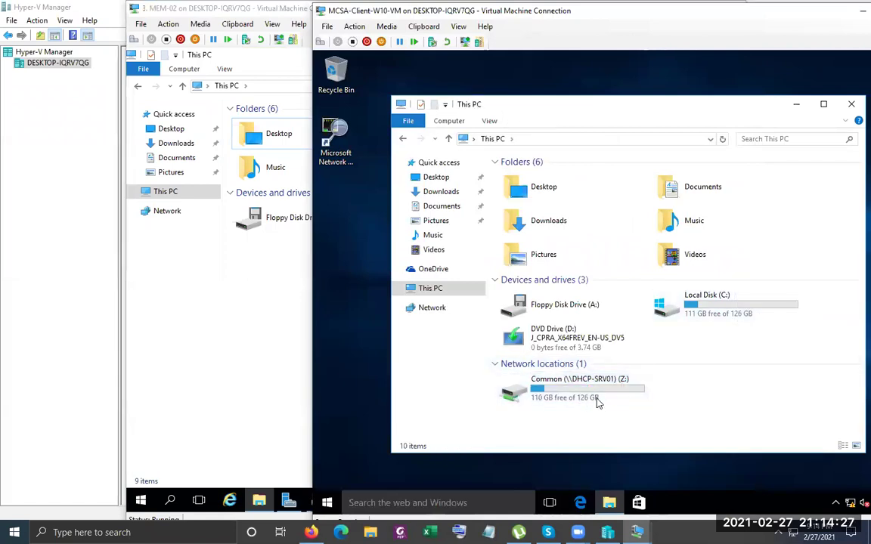
pyautogui.click(242, 298)
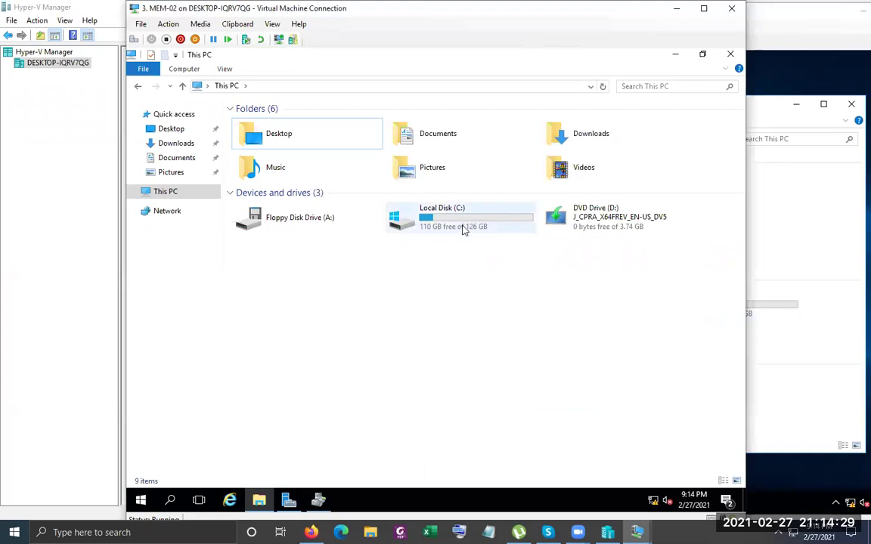
pyautogui.click(795, 385)
pyautogui.click(581, 397)
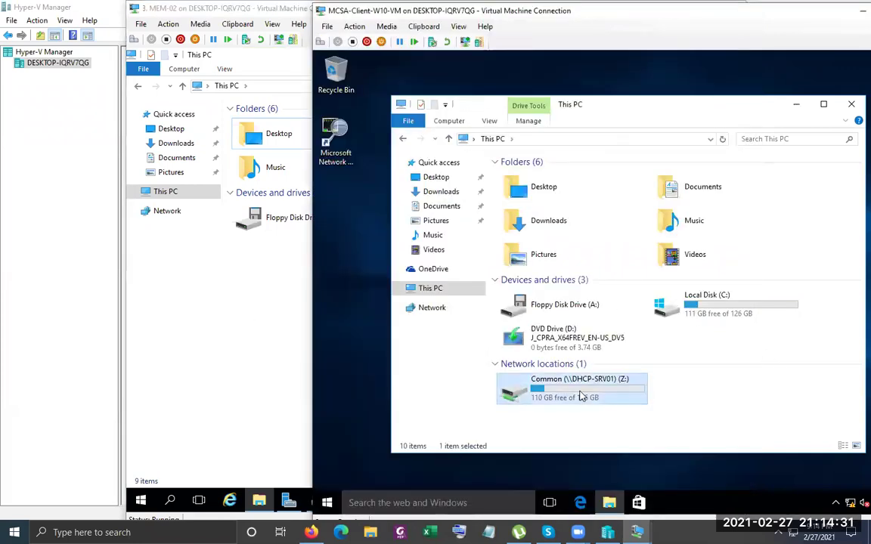
pyautogui.doubleClick(580, 397)
pyautogui.rightClick(522, 180)
pyautogui.click(753, 236)
pyautogui.click(264, 313)
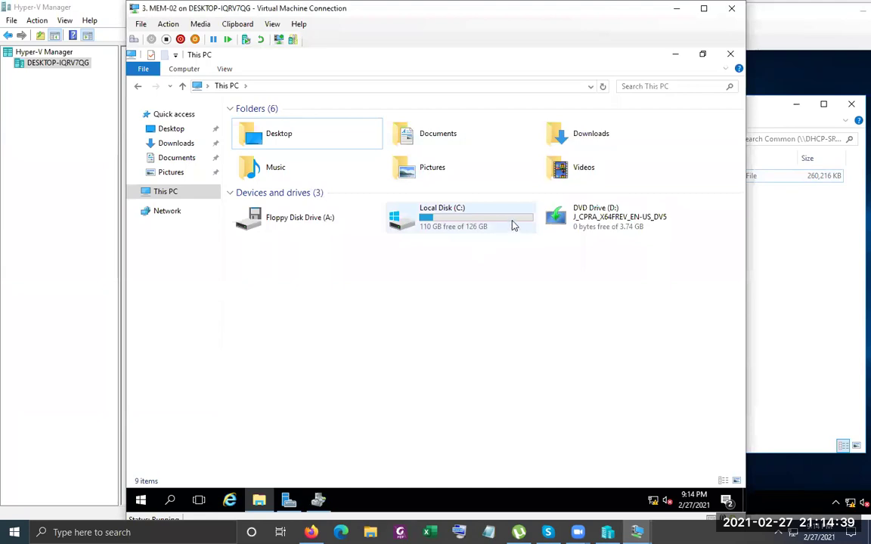
pyautogui.click(287, 449)
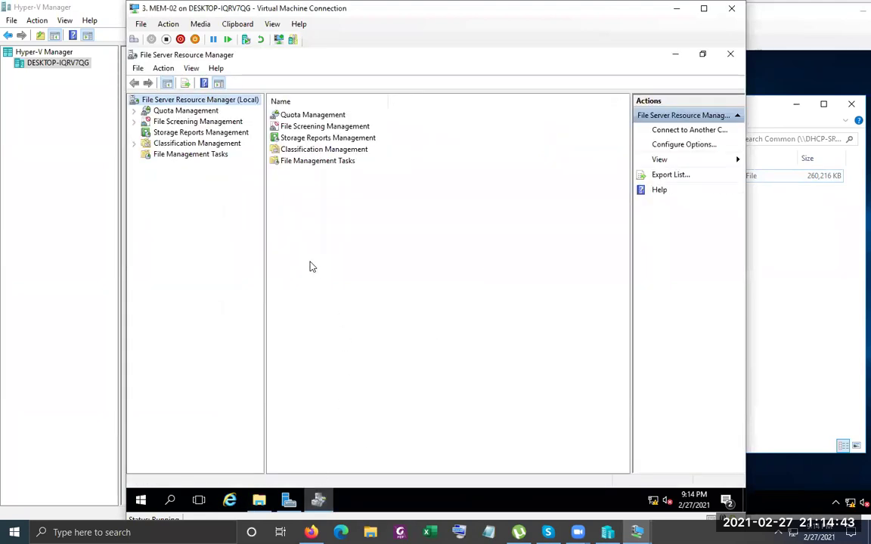
# Close FSRM and This PC, relaunch File Server Resource Manager from Server Manager Tools, and show Quotas
pyautogui.click(730, 54)
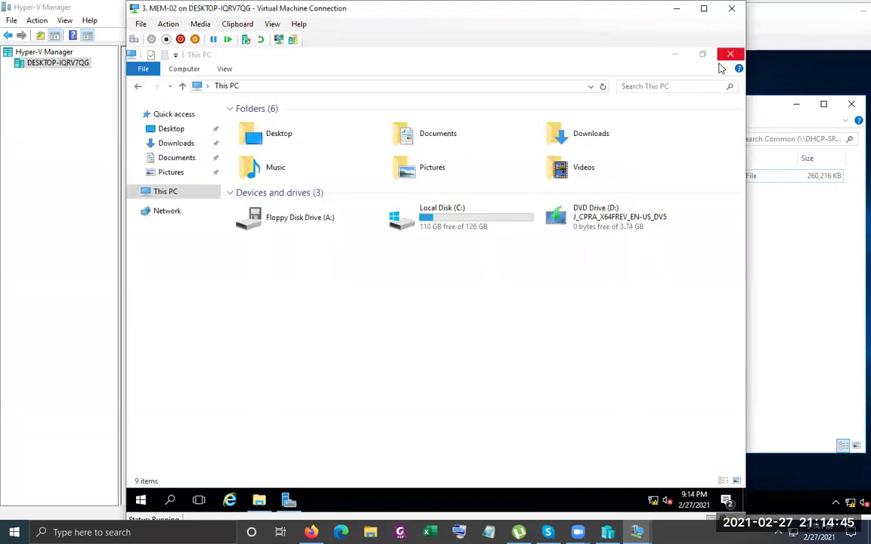
pyautogui.click(675, 55)
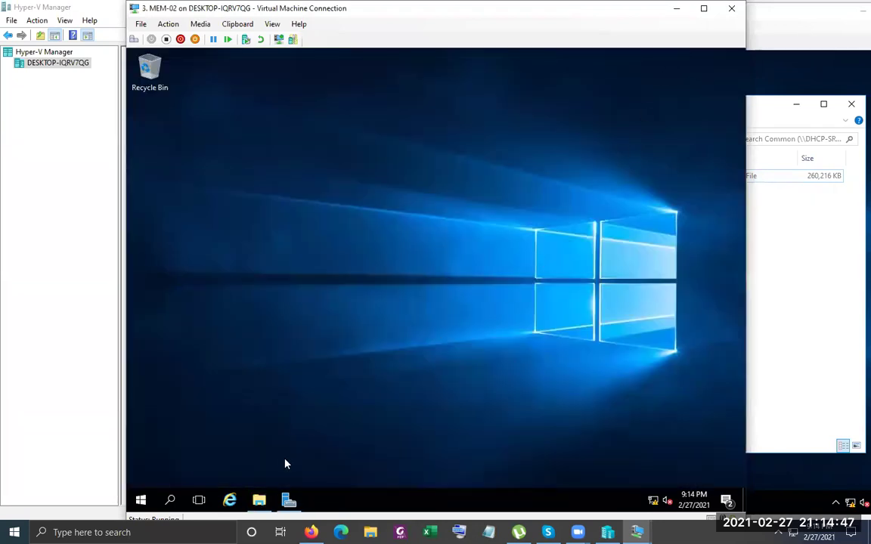
pyautogui.click(288, 500)
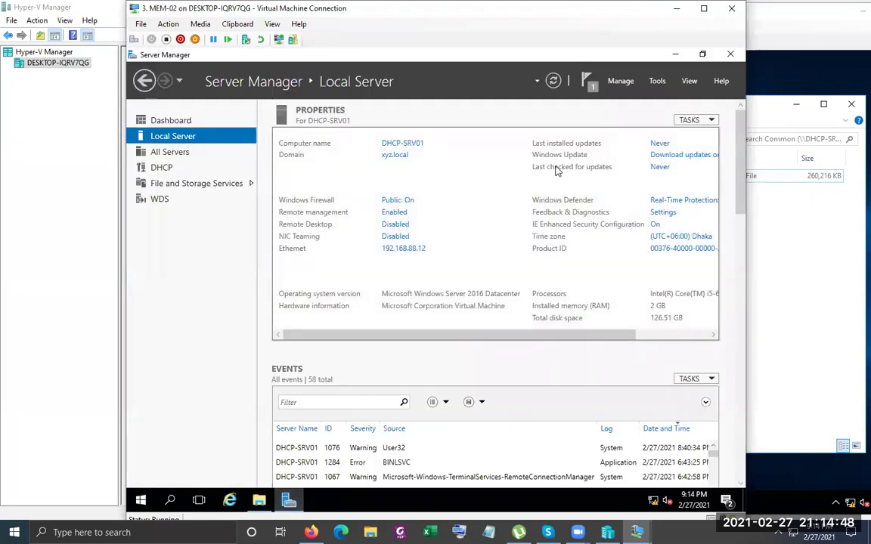
pyautogui.click(658, 81)
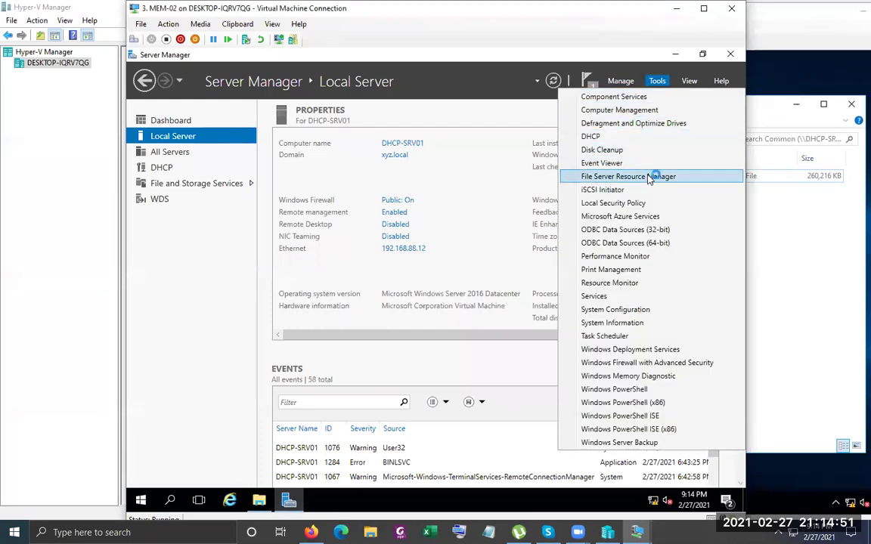
pyautogui.click(649, 179)
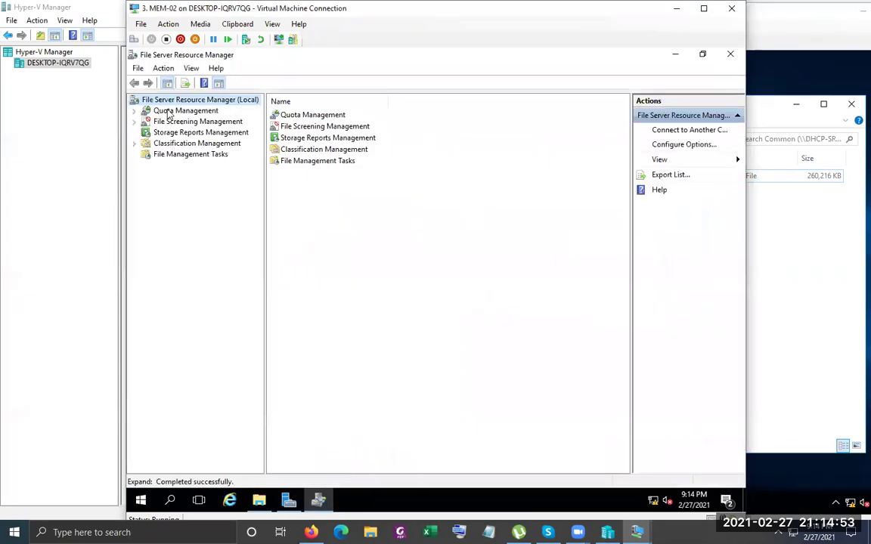
pyautogui.doubleClick(170, 112)
pyautogui.click(174, 121)
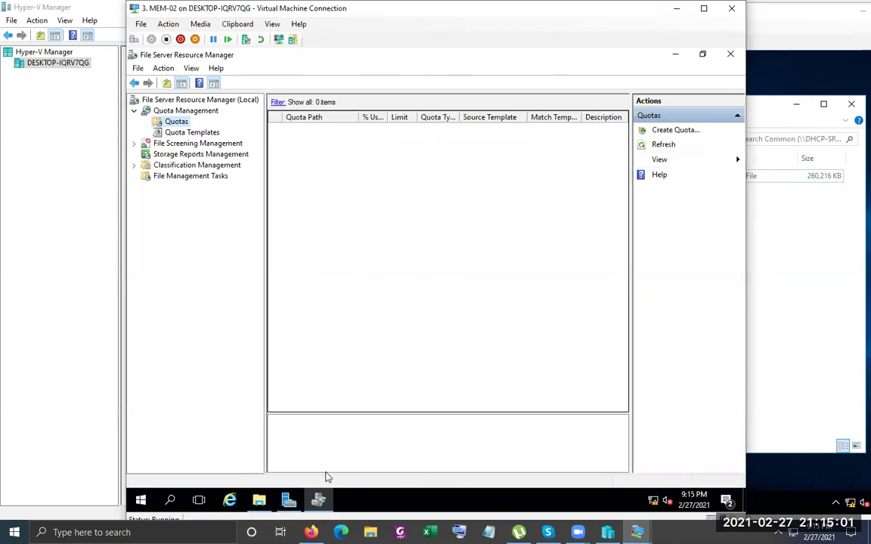
pyautogui.moveTo(319, 500)
# List the twelve quota templates and widen the Limit and Quota Type columns to fit
pyautogui.click(202, 138)
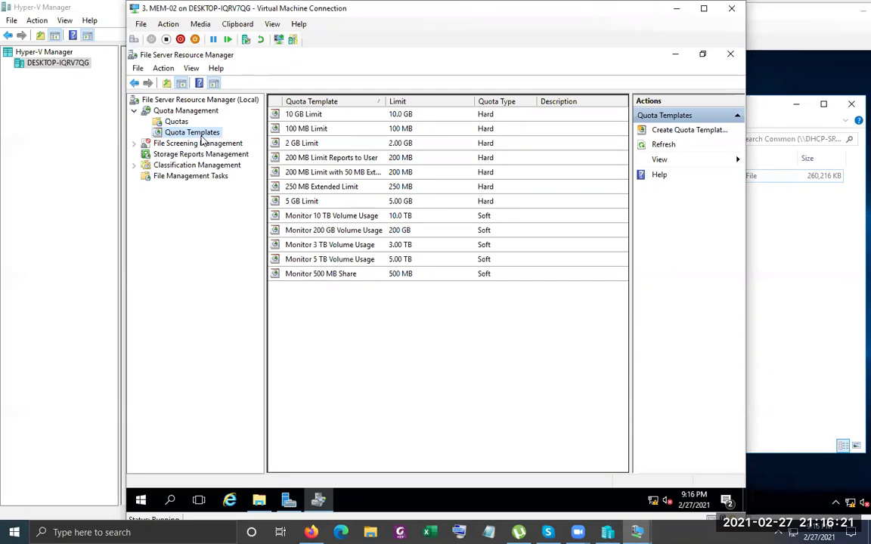
pyautogui.moveTo(385, 100); pyautogui.dragTo(438, 100)
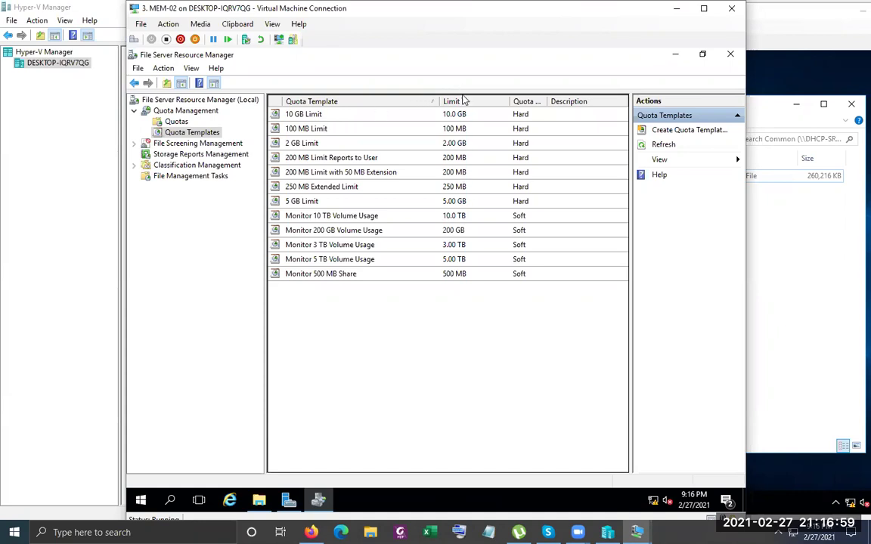
pyautogui.doubleClick(543, 101)
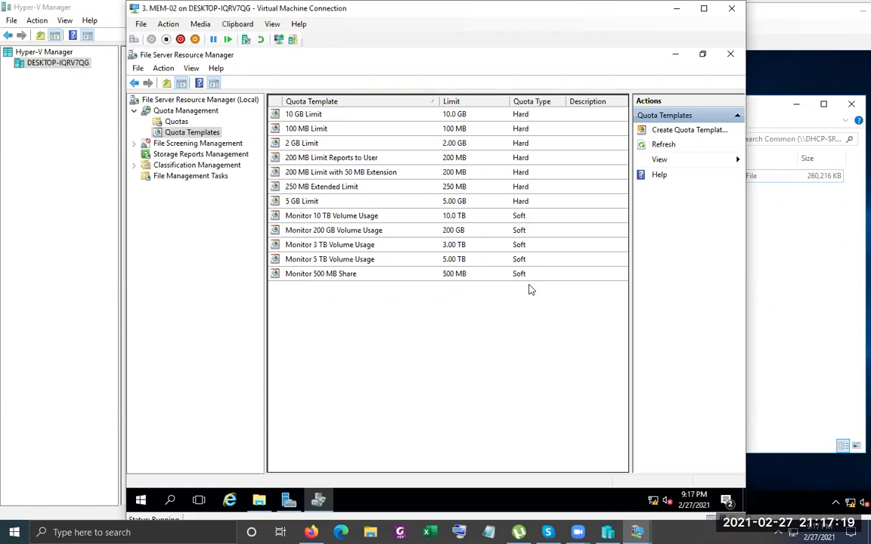
# Open the 10 GB Limit template's properties and inspect its name, description and 10 GB limit unit
pyautogui.doubleClick(310, 115)
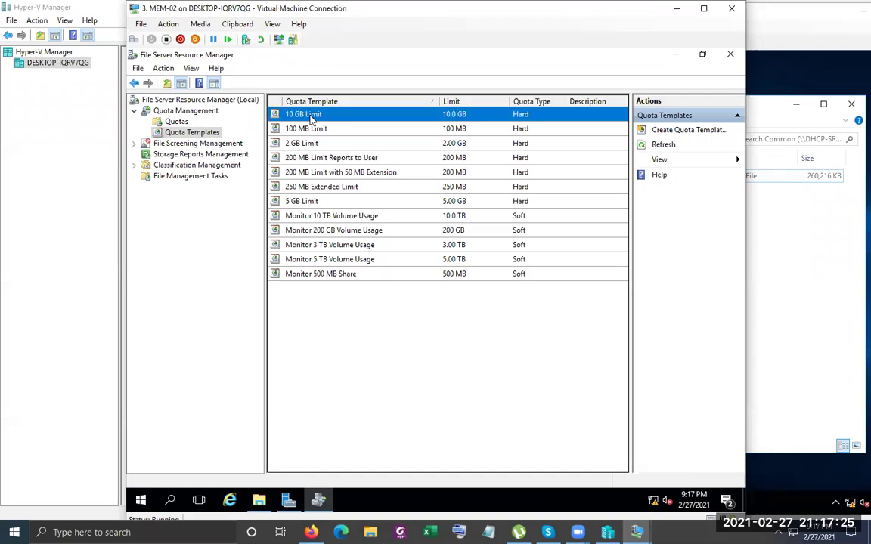
pyautogui.moveTo(316, 158); pyautogui.dragTo(341, 125)
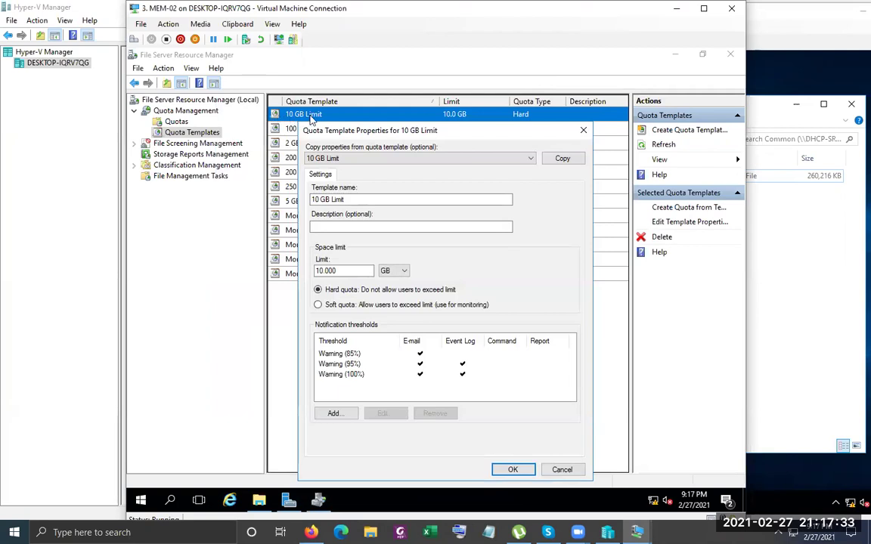
pyautogui.moveTo(354, 136); pyautogui.dragTo(310, 77)
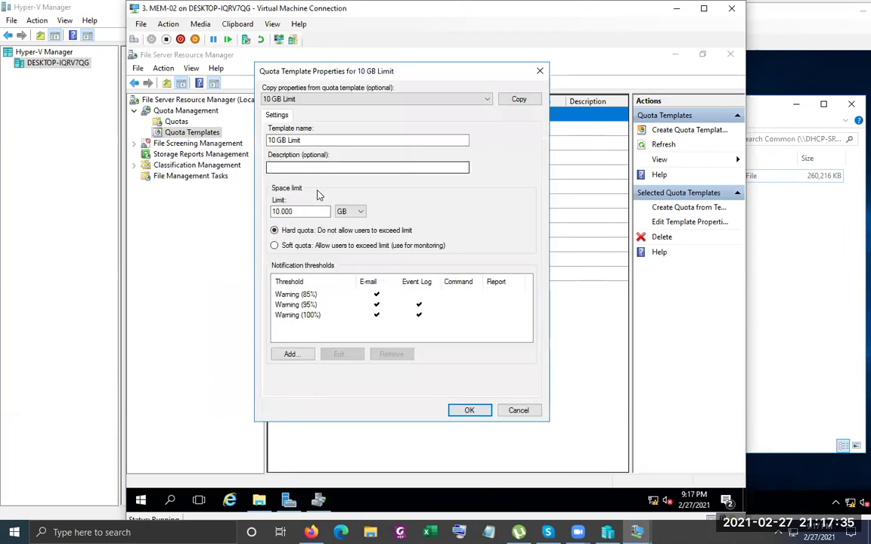
pyautogui.doubleClick(307, 140)
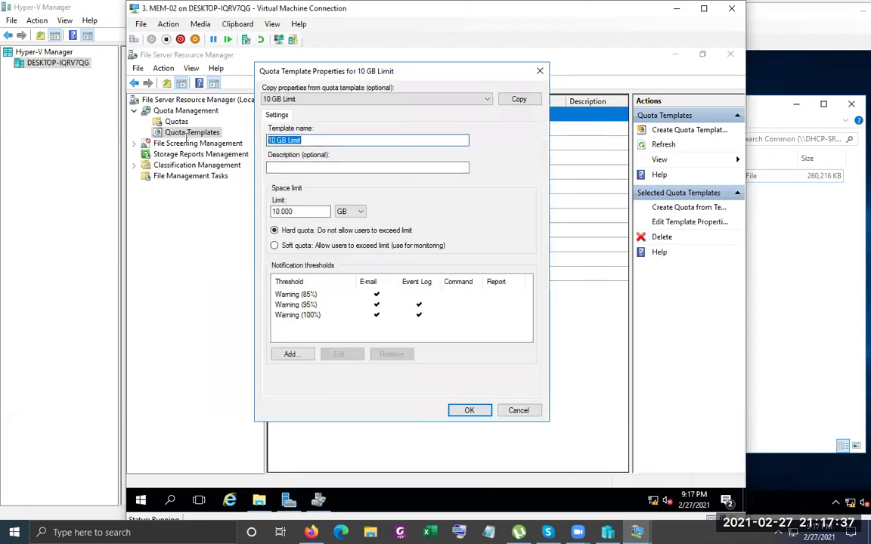
pyautogui.click(303, 168)
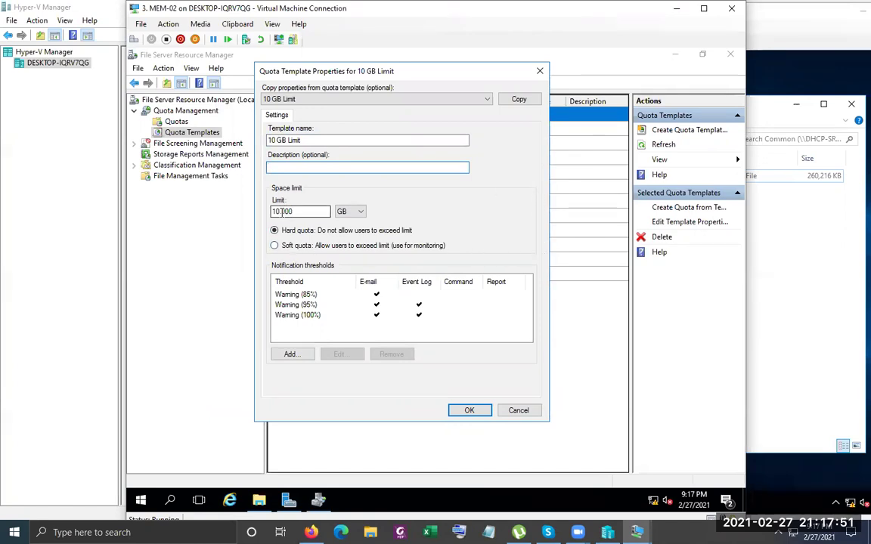
pyautogui.doubleClick(280, 212)
pyautogui.click(318, 215)
pyautogui.click(360, 214)
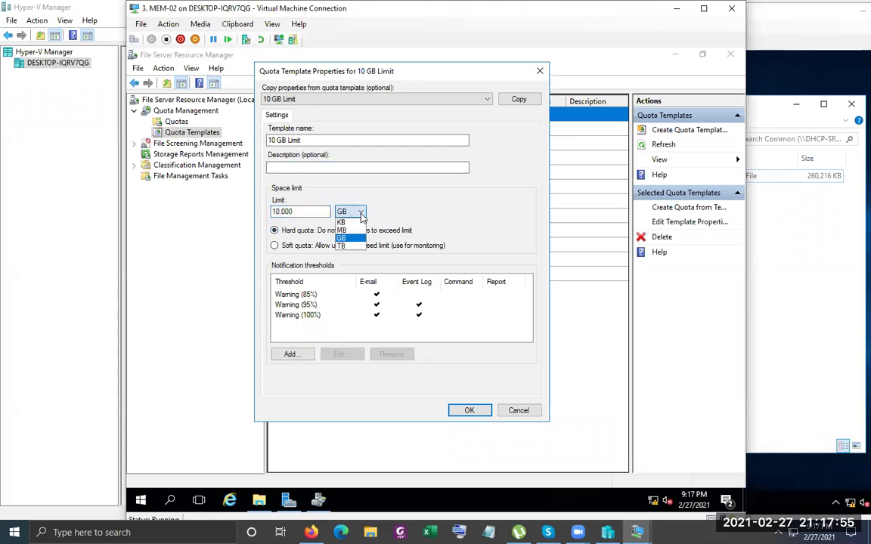
pyautogui.click(311, 214)
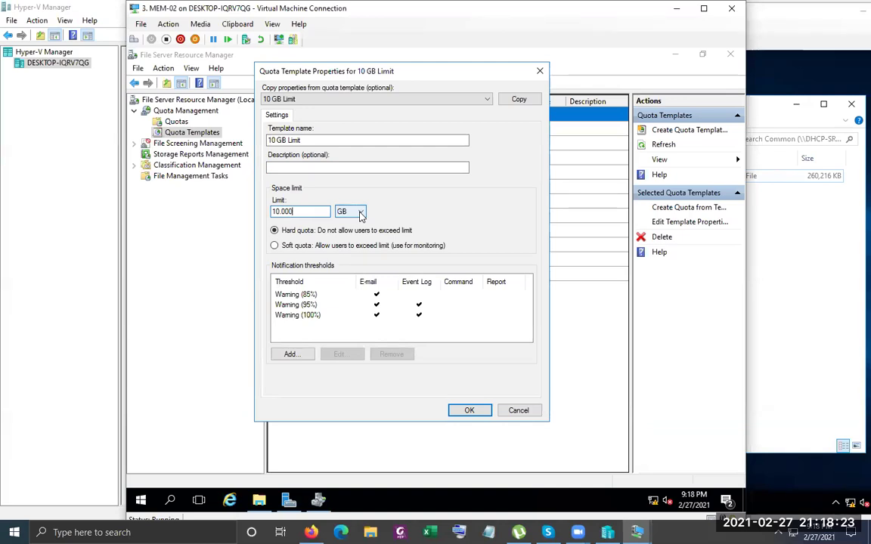
# Reposition the 10 GB Limit template properties dialog further to the left
pyautogui.moveTo(432, 72); pyautogui.dragTo(345, 93)
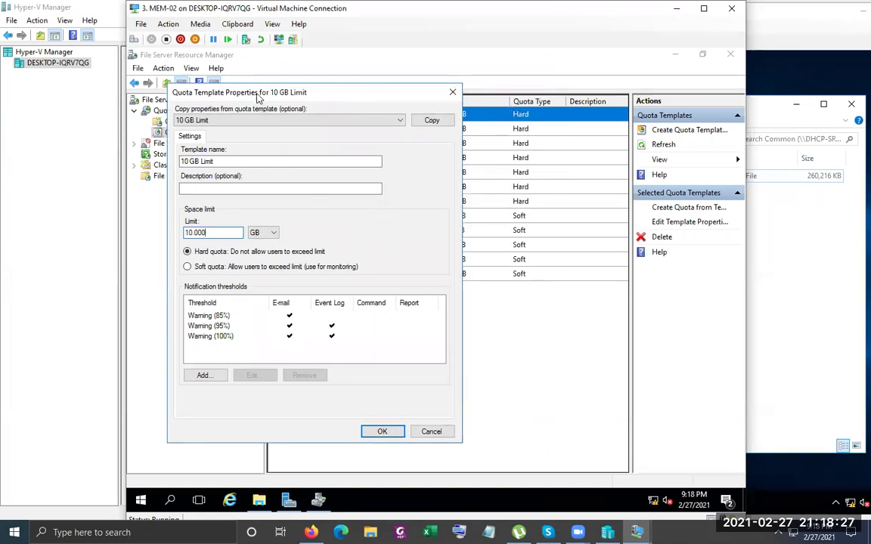
pyautogui.moveTo(268, 91); pyautogui.dragTo(336, 87)
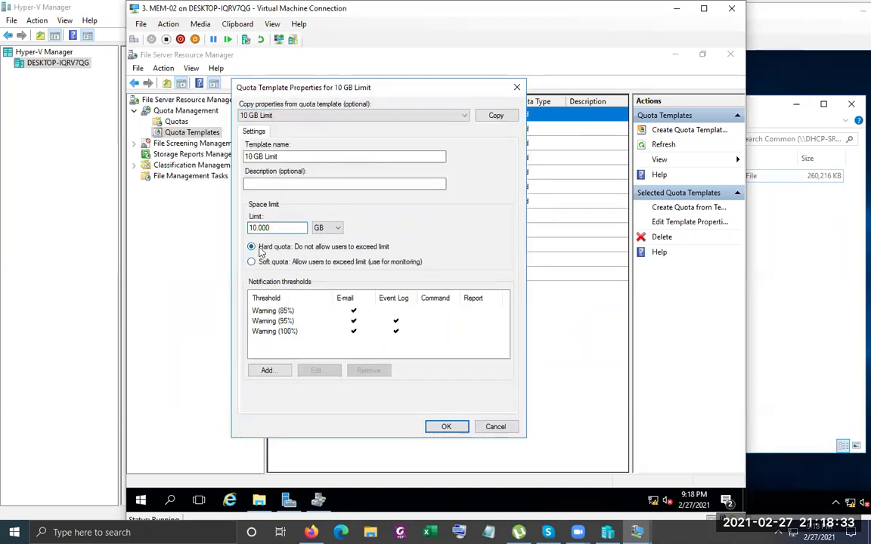
pyautogui.moveTo(357, 87); pyautogui.dragTo(304, 94)
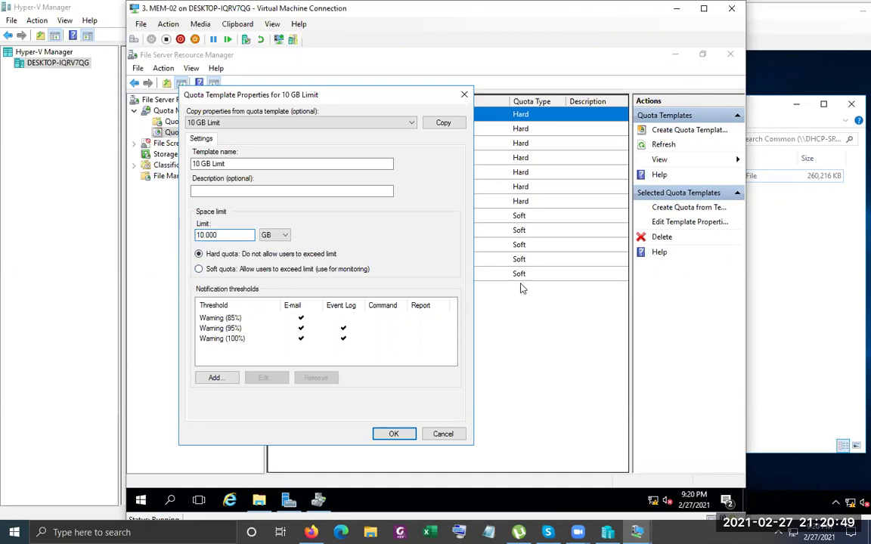
# Switch to the client VM, close its Common (Z:) window, then return to the server VM
pyautogui.click(637, 532)
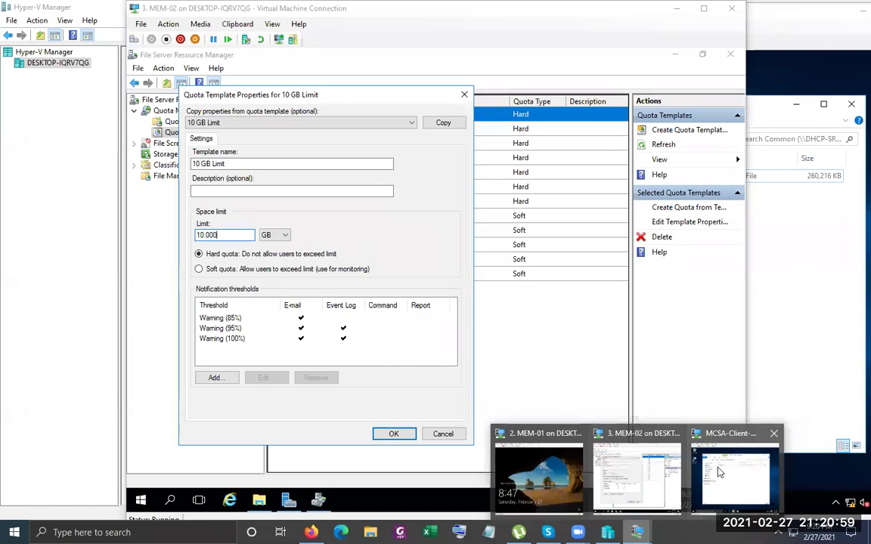
pyautogui.click(720, 473)
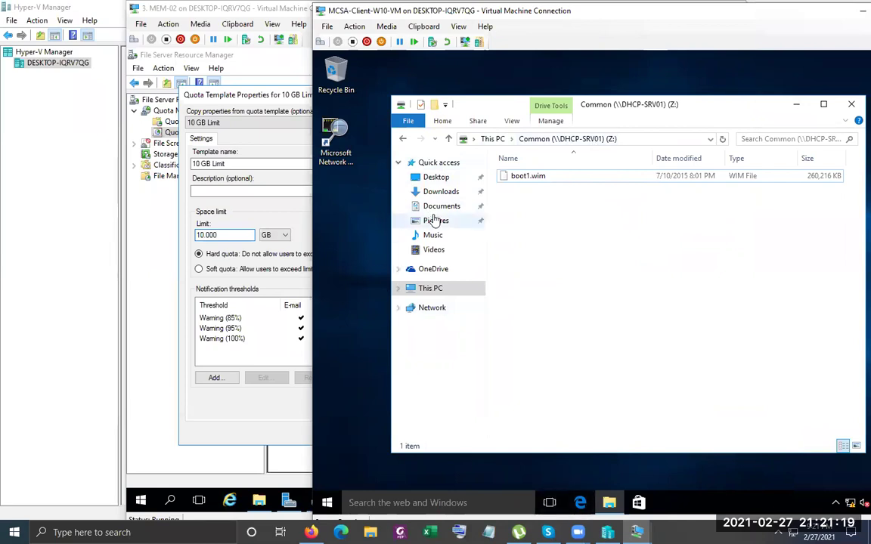
pyautogui.click(852, 106)
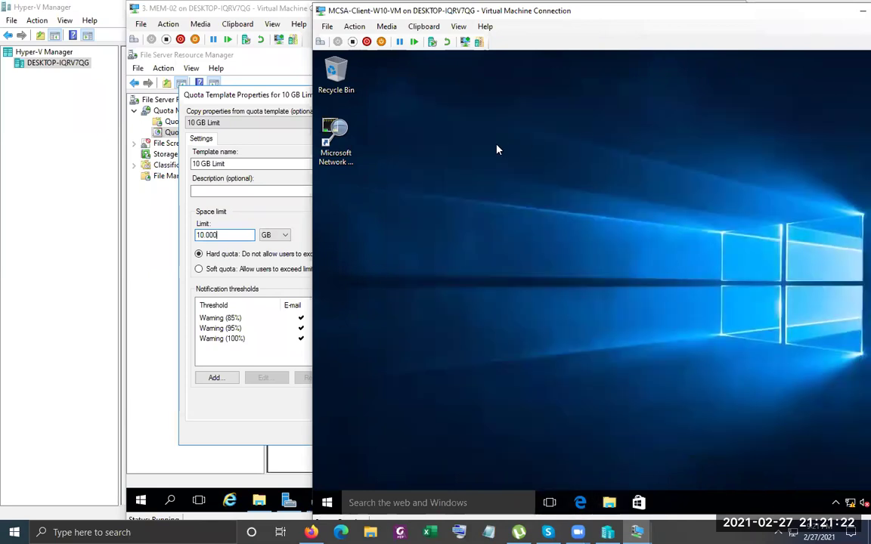
pyautogui.click(238, 25)
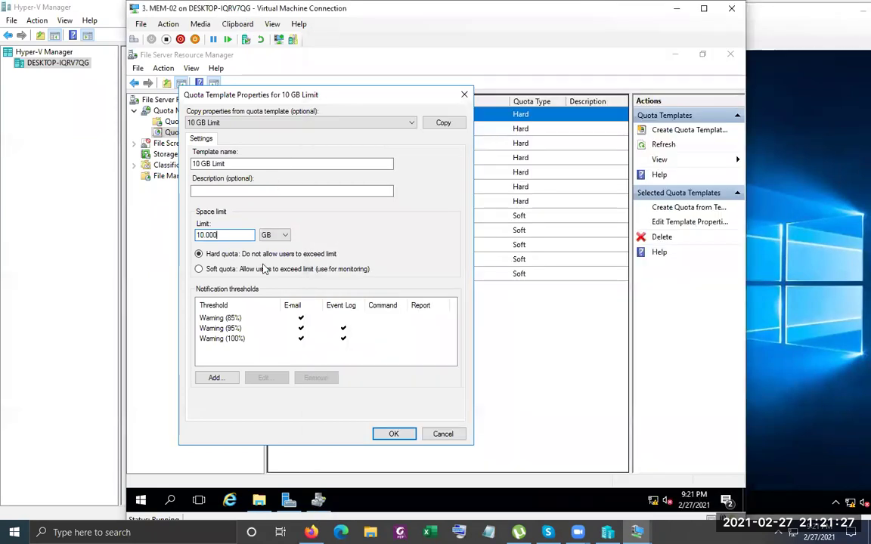
# Inspect the warning thresholds and 10.000 GB limit, then open the Warning (85%) threshold's properties
pyautogui.click(215, 320)
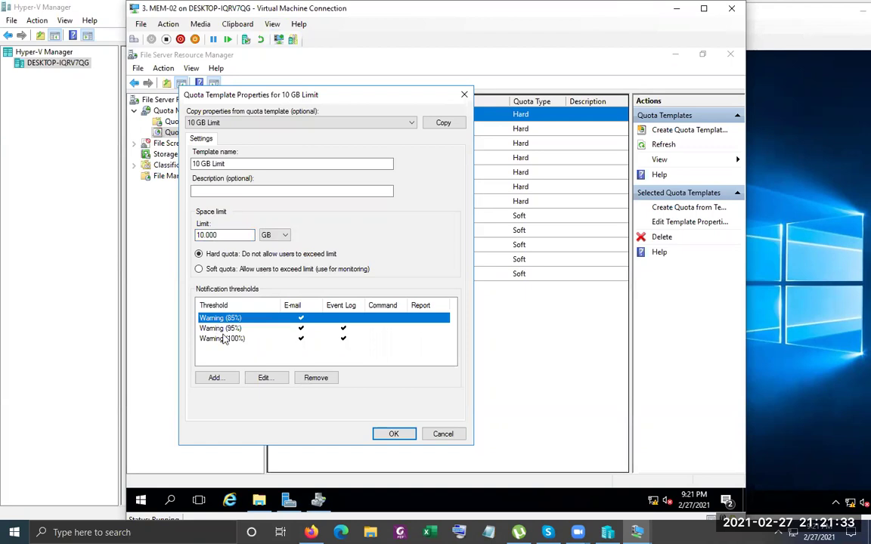
pyautogui.click(221, 329)
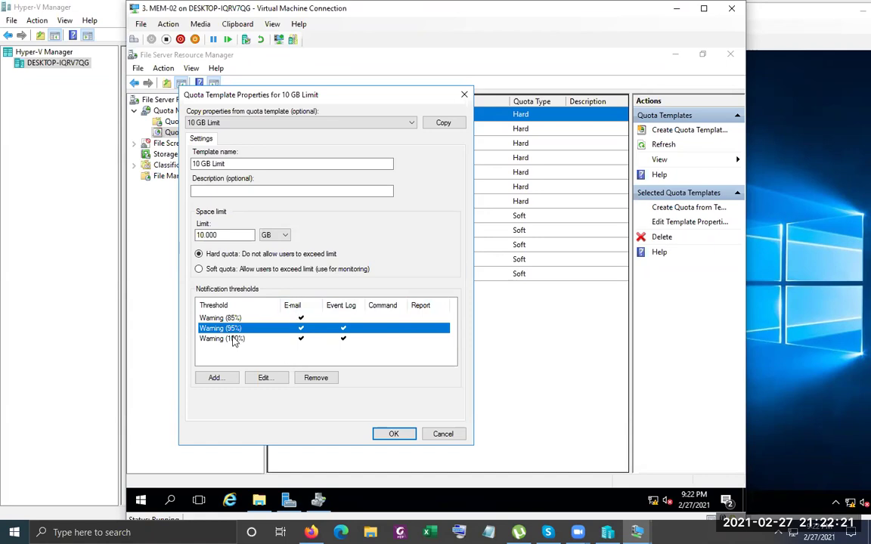
pyautogui.click(212, 319)
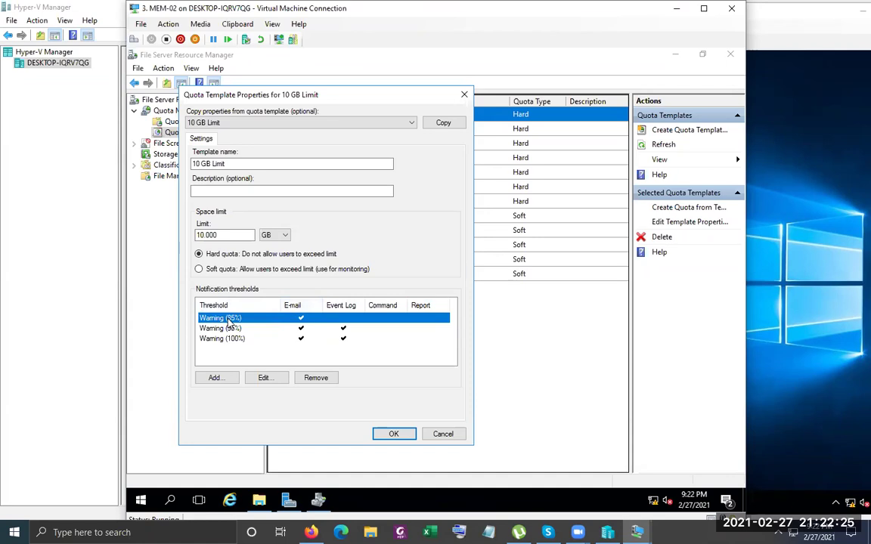
pyautogui.click(222, 234)
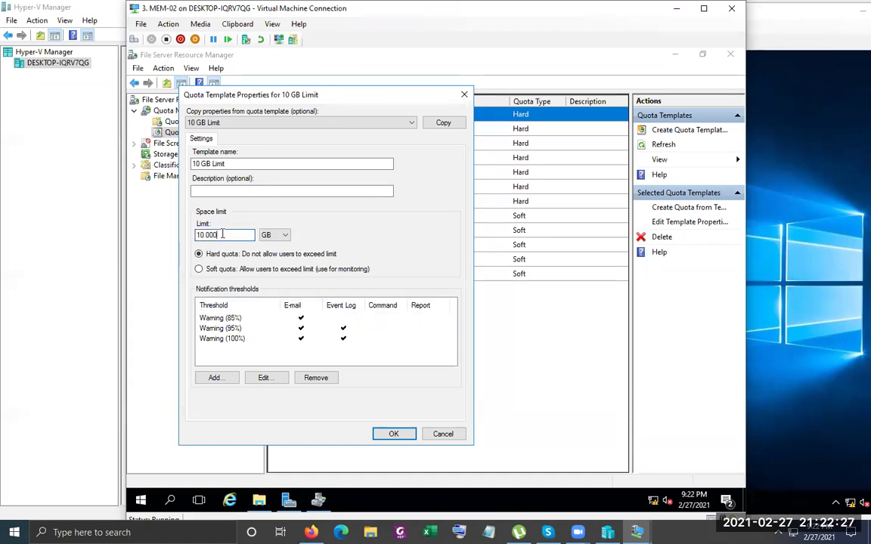
pyautogui.moveTo(218, 235); pyautogui.dragTo(140, 236)
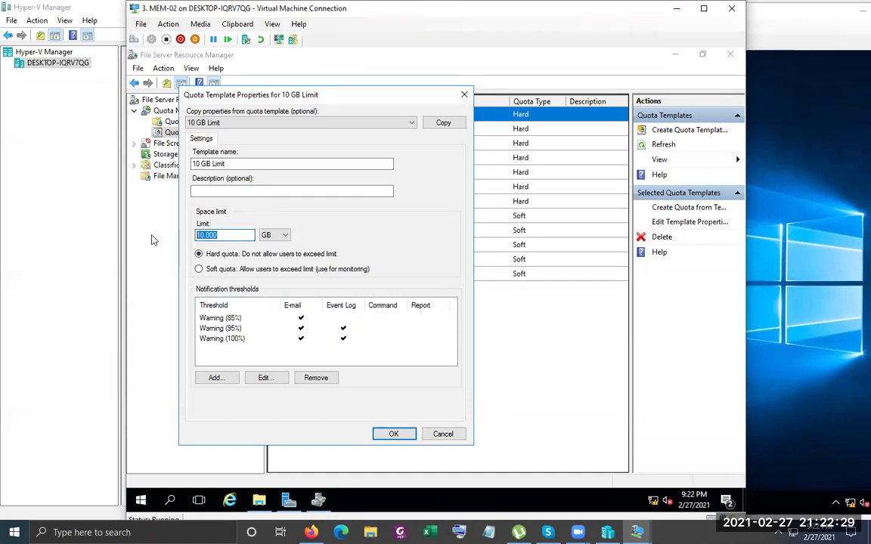
pyautogui.click(245, 236)
pyautogui.click(229, 320)
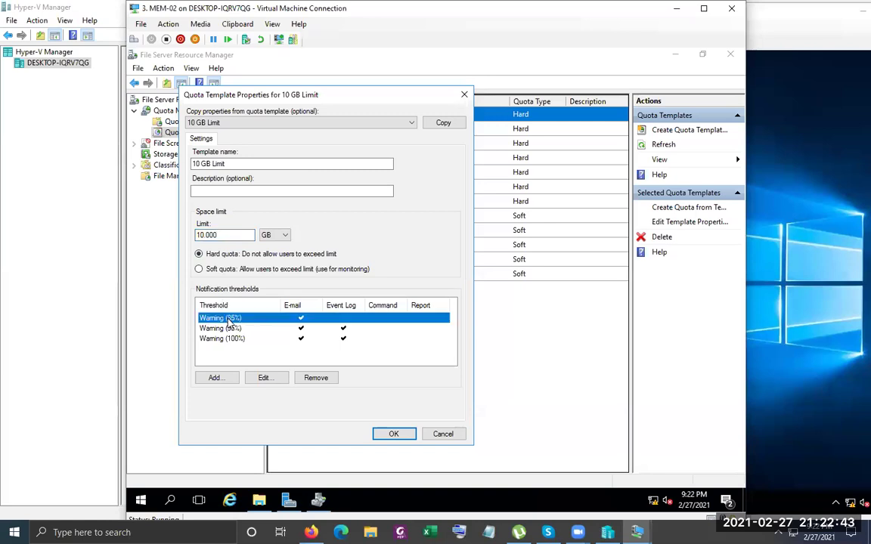
pyautogui.doubleClick(230, 320)
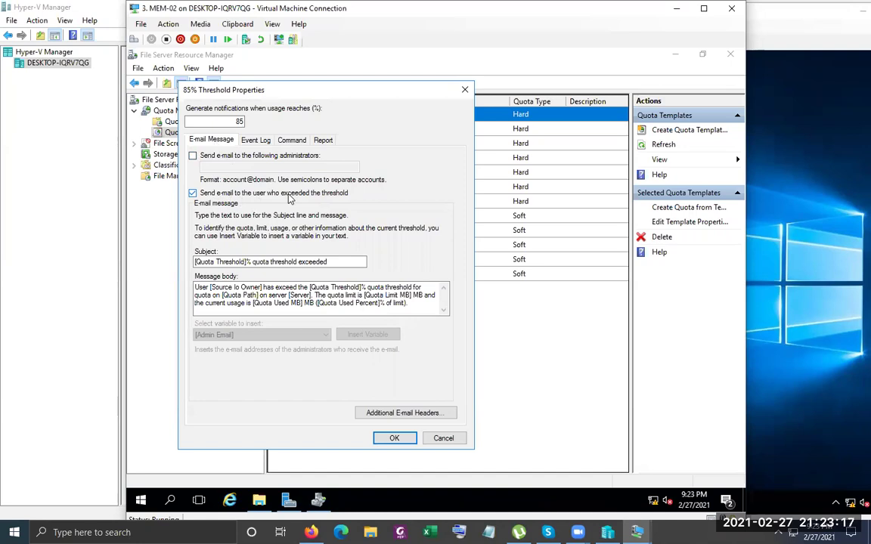
# Review the 85% threshold's e-mail subject and message body, then open File Explorer on the client VM
pyautogui.click(348, 261)
pyautogui.hotkey('ctrl', 'shift', 'Left')
pyautogui.hotkey('ctrl', 'shift', 'Left')
pyautogui.hotkey('ctrl', 'shift', 'Left')
pyautogui.hotkey('ctrl', 'shift', 'Left')
pyautogui.hotkey('ctrl', 'shift', 'Left')
pyautogui.hotkey('ctrl', 'shift', 'Left')
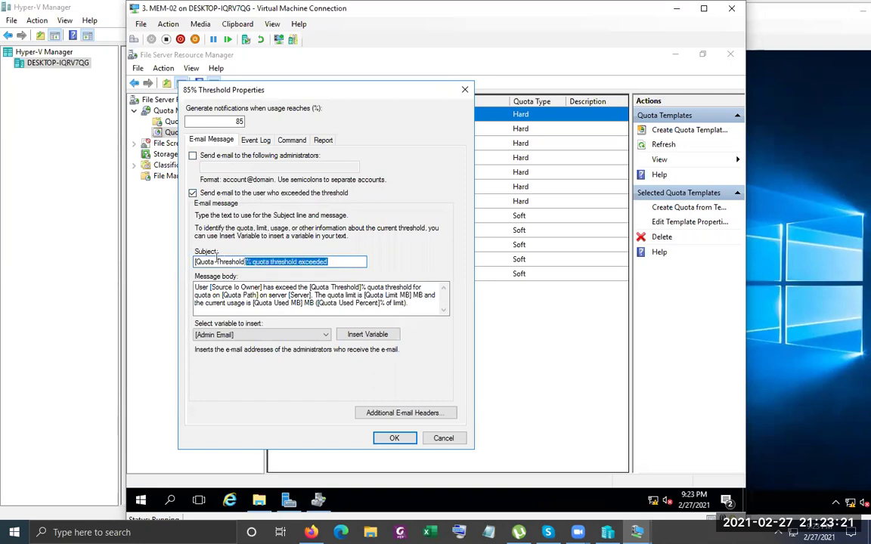
pyautogui.press('End')
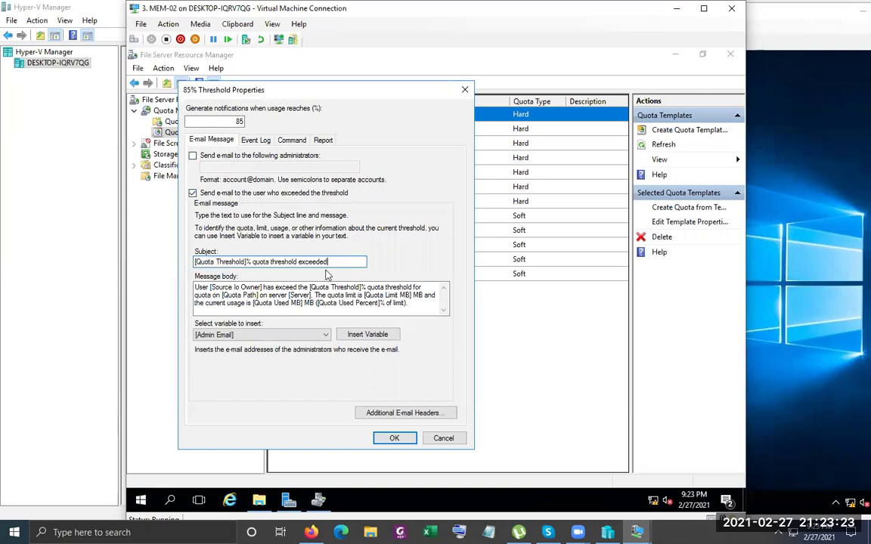
pyautogui.press('Tab')
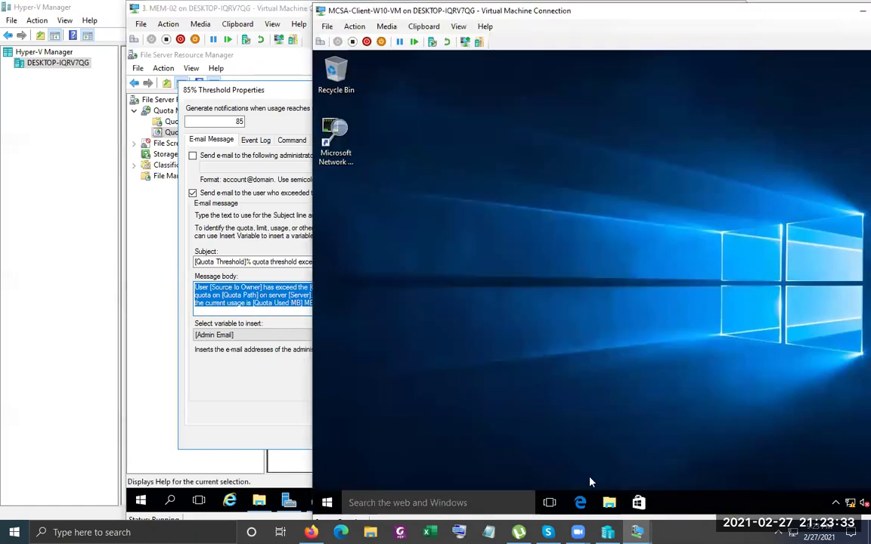
pyautogui.click(610, 503)
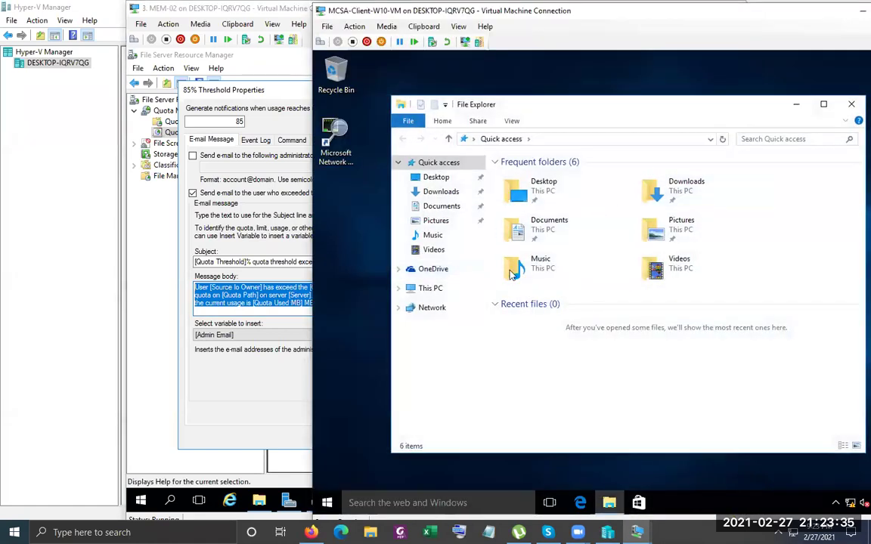
# Show the client VM's This PC with Common (Z:), then bring MEM-02's 85% threshold dialog forward
pyautogui.click(418, 288)
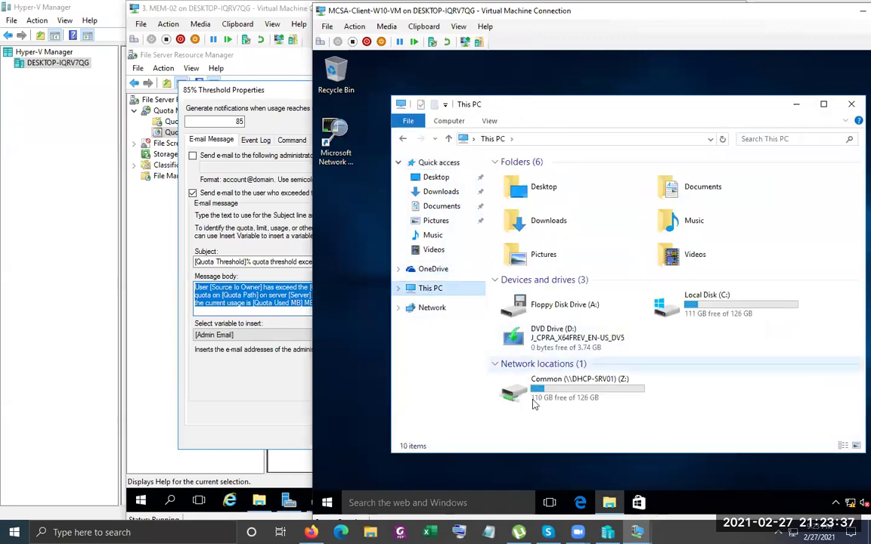
pyautogui.click(228, 360)
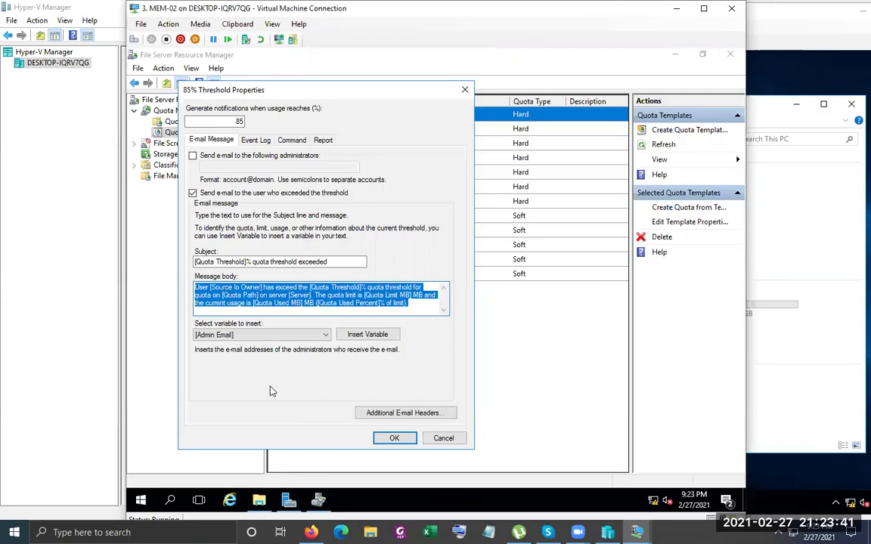
# Cancel the 85% Threshold Properties unchanged, returning to the 10 GB Limit threshold list
pyautogui.click(277, 307)
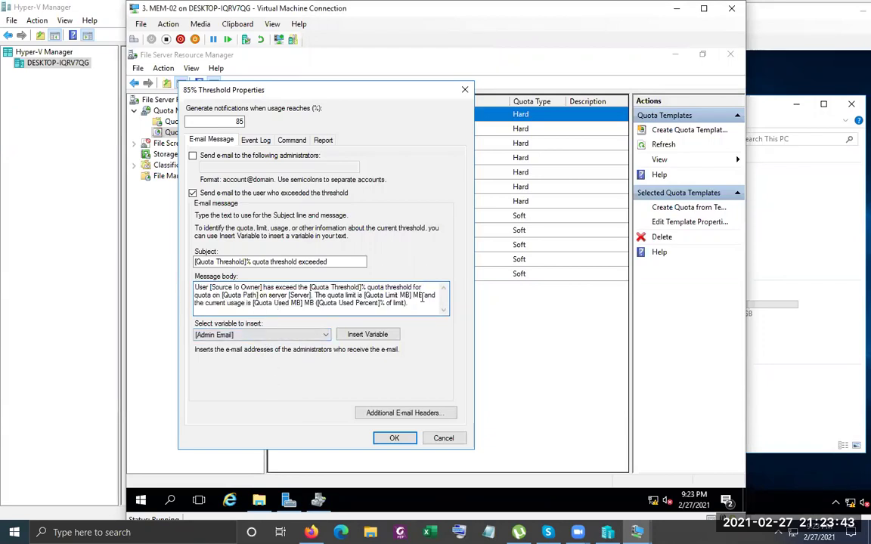
pyautogui.click(442, 438)
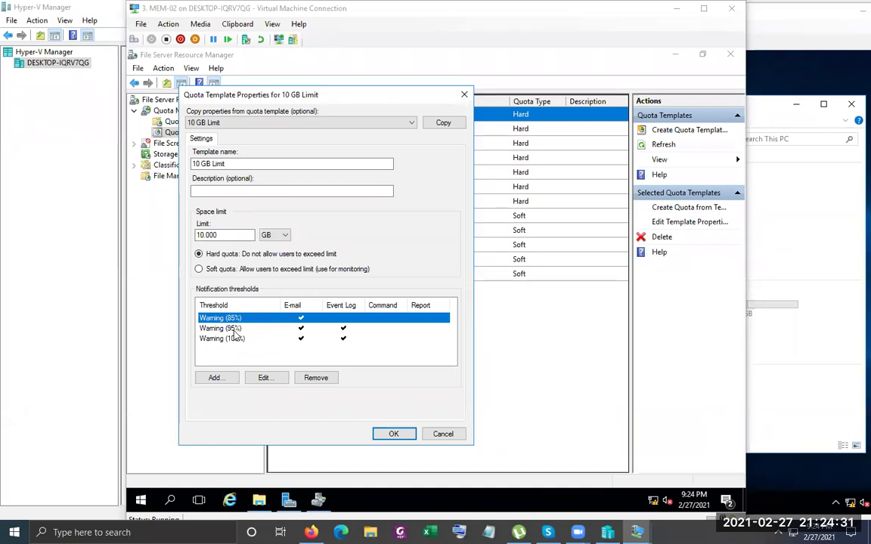
# Open and close the 95% threshold settings, and cancel adding a new threshold
pyautogui.doubleClick(234, 331)
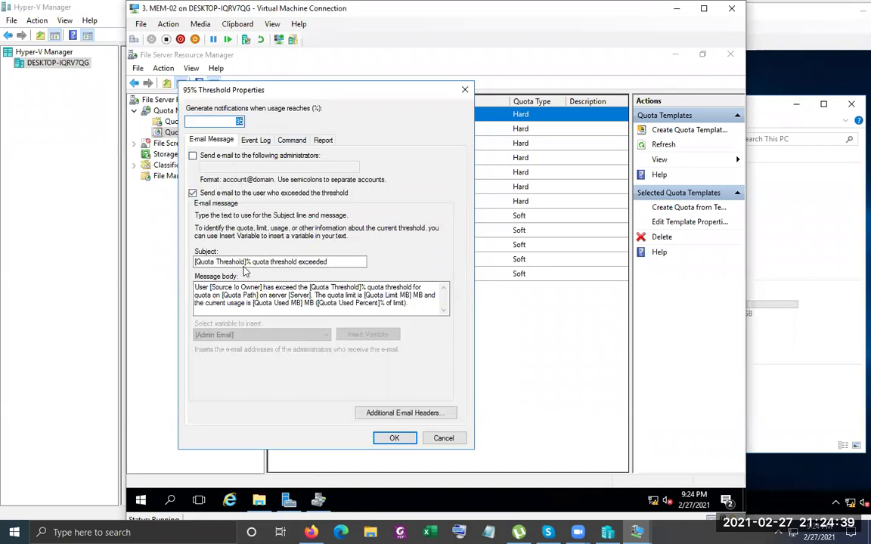
pyautogui.click(465, 89)
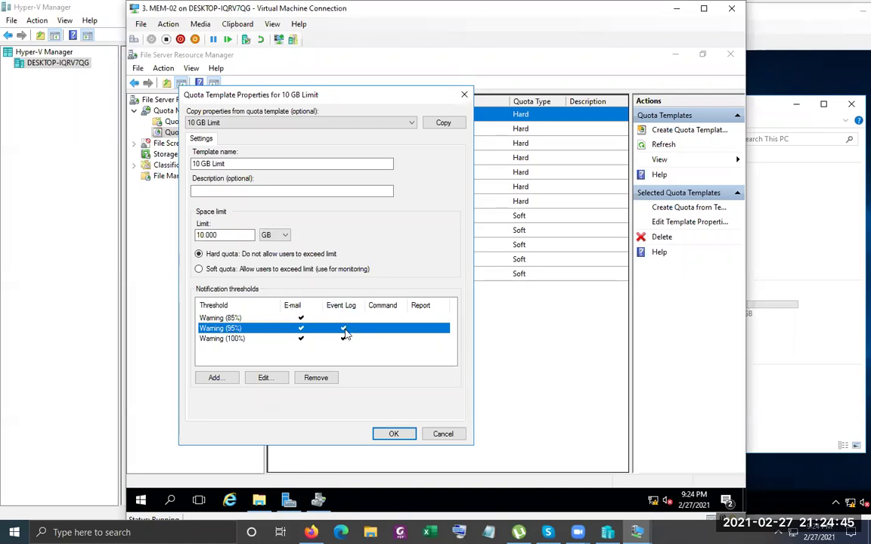
pyautogui.click(226, 377)
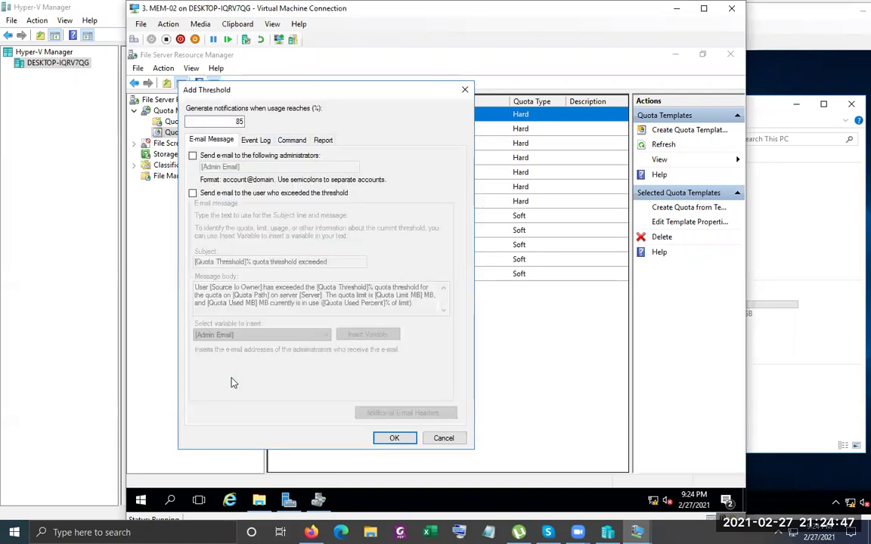
pyautogui.click(443, 439)
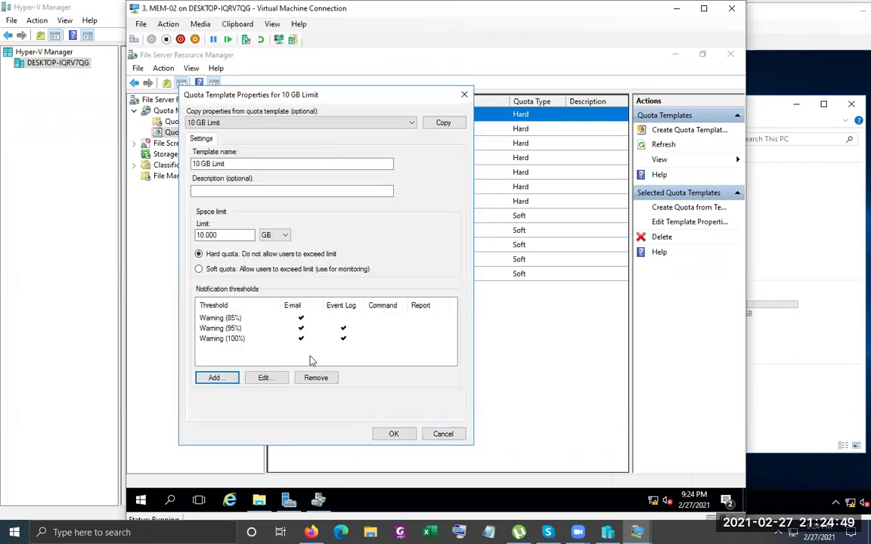
pyautogui.doubleClick(232, 330)
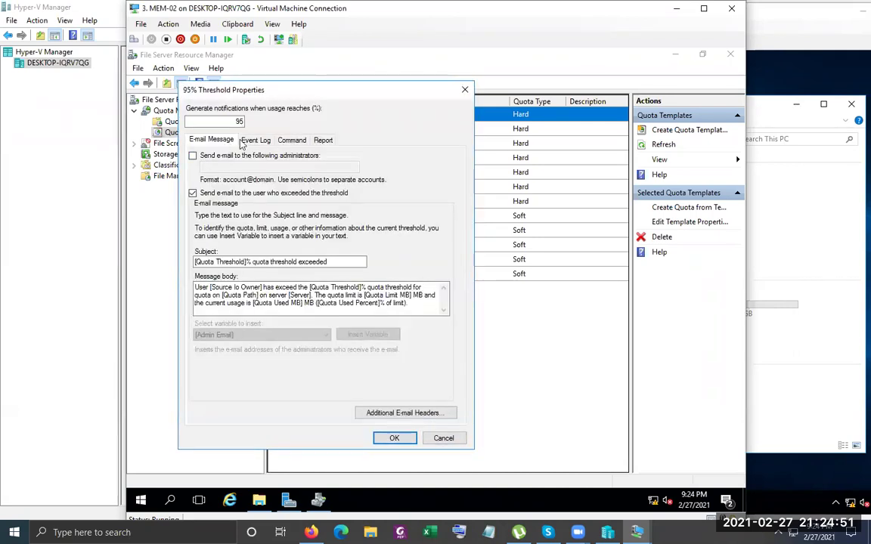
pyautogui.click(464, 93)
# Check the 85% threshold, then reopen the 95% settings and reposition the dialog beside the list
pyautogui.click(222, 319)
pyautogui.doubleClick(223, 319)
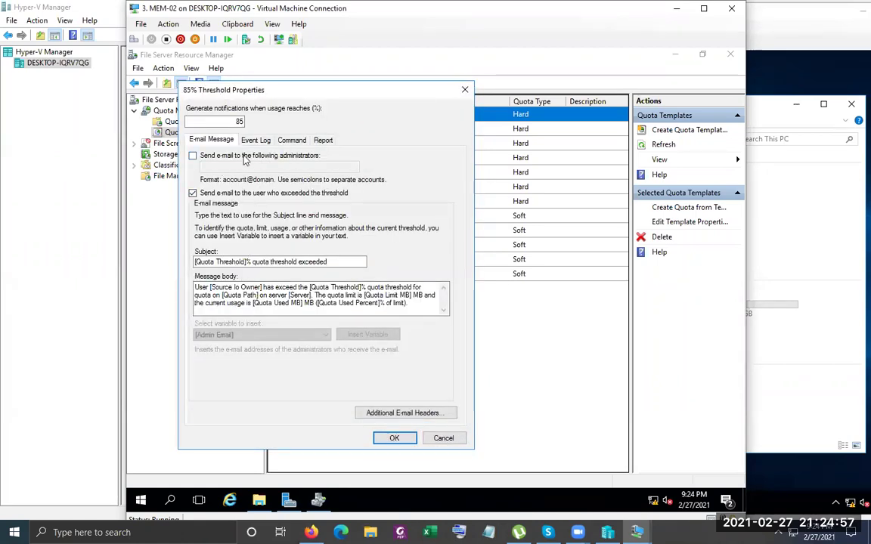
pyautogui.click(464, 89)
pyautogui.click(227, 328)
pyautogui.doubleClick(227, 328)
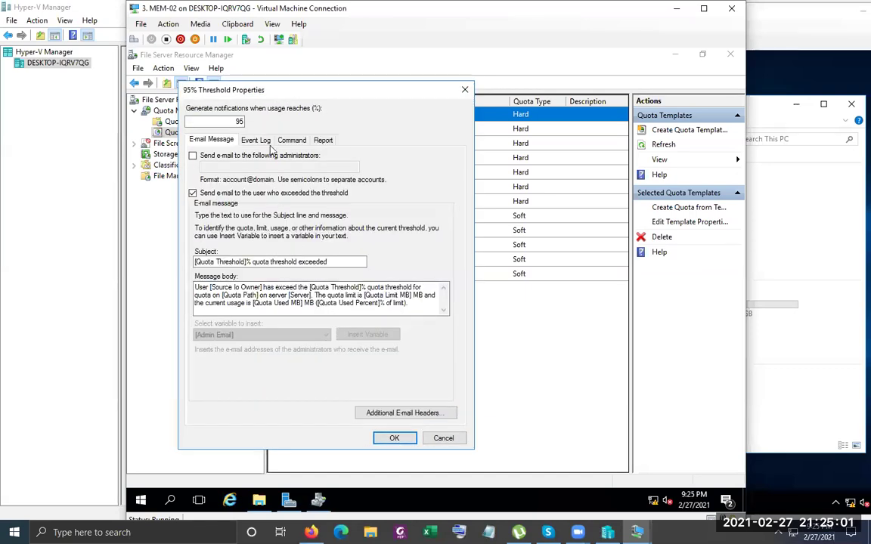
pyautogui.moveTo(321, 90); pyautogui.dragTo(327, 332)
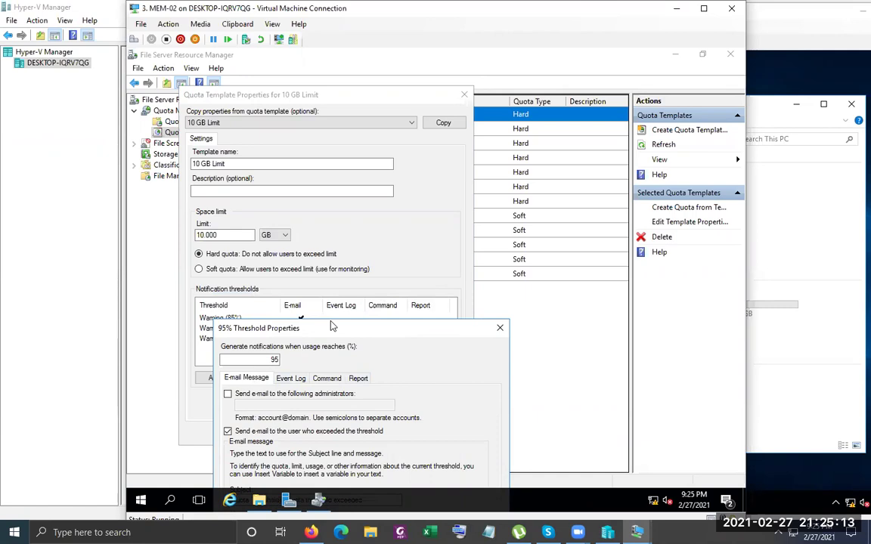
pyautogui.moveTo(326, 326); pyautogui.dragTo(373, 106)
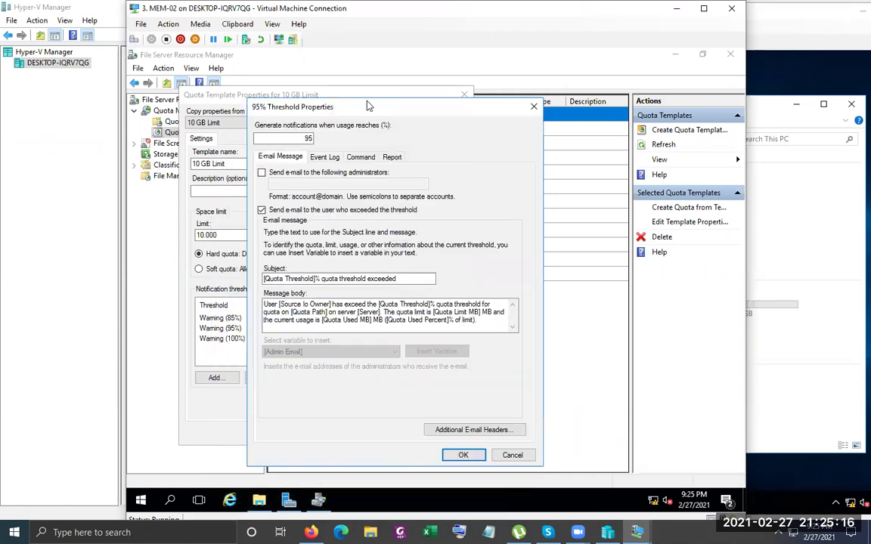
# Check the 95% threshold's Event Log entry past the SMTP warning, then cancel unchanged
pyautogui.click(317, 159)
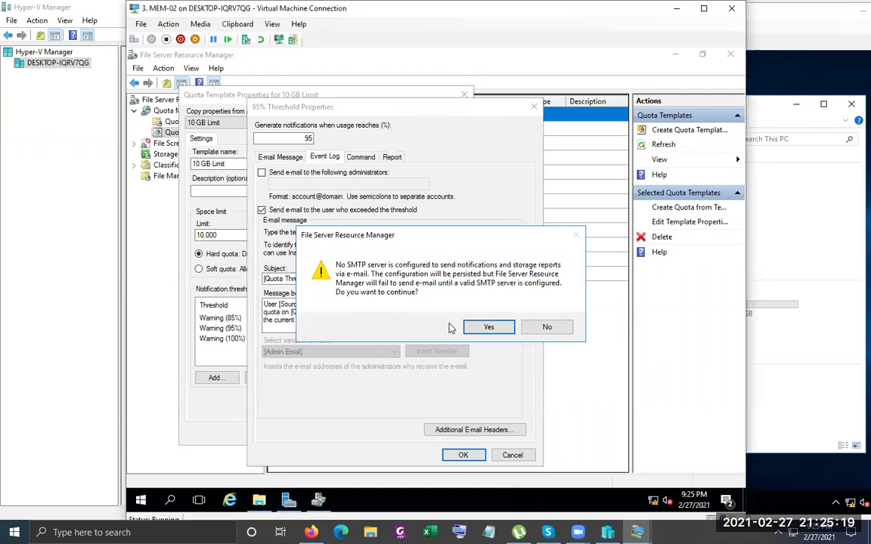
pyautogui.click(550, 329)
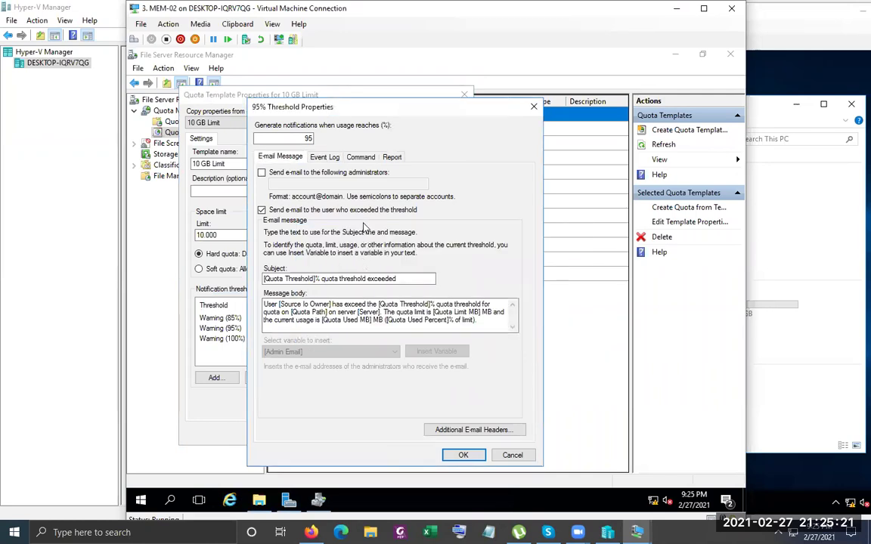
pyautogui.click(324, 158)
pyautogui.click(474, 327)
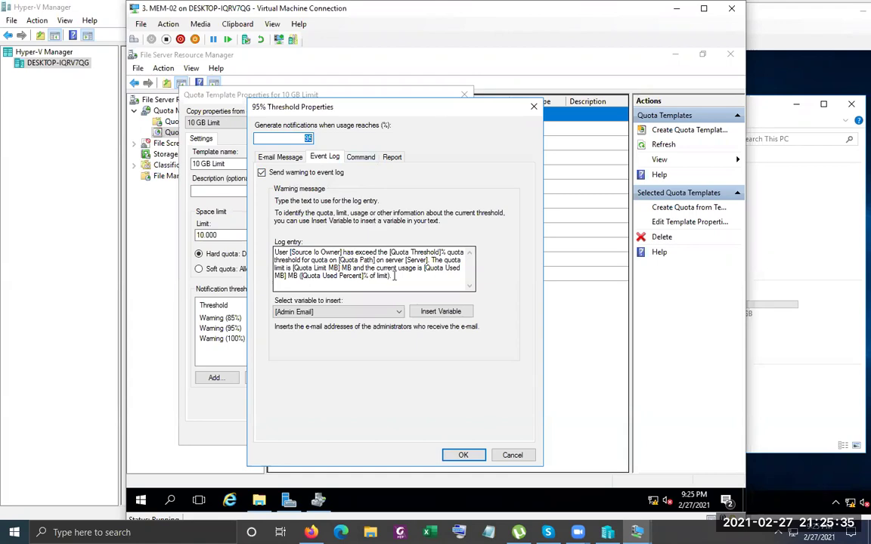
pyautogui.tripleClick(394, 276)
pyautogui.click(394, 276)
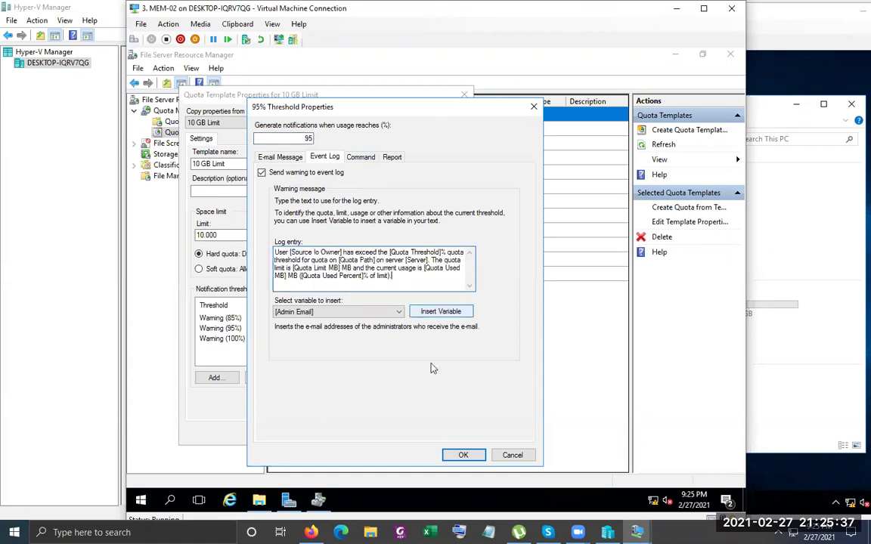
pyautogui.click(513, 456)
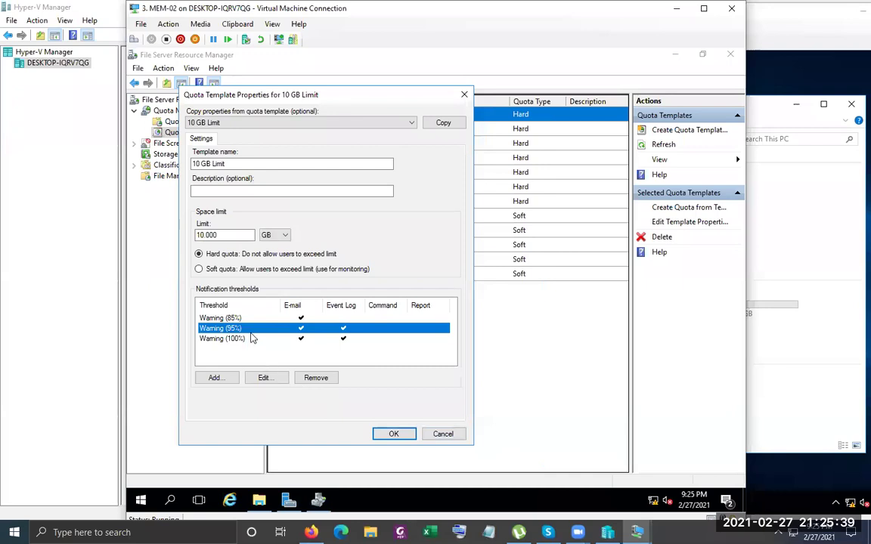
pyautogui.click(239, 340)
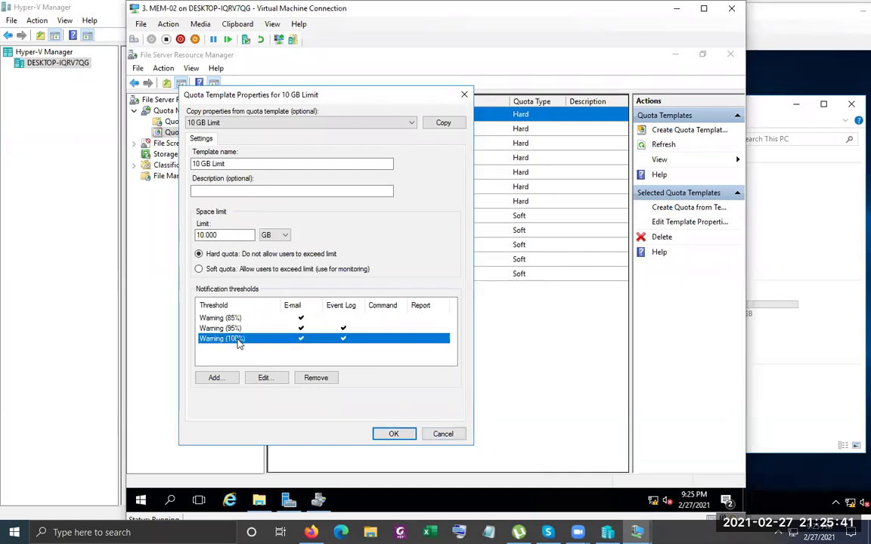
pyautogui.click(236, 236)
pyautogui.doubleClick(236, 236)
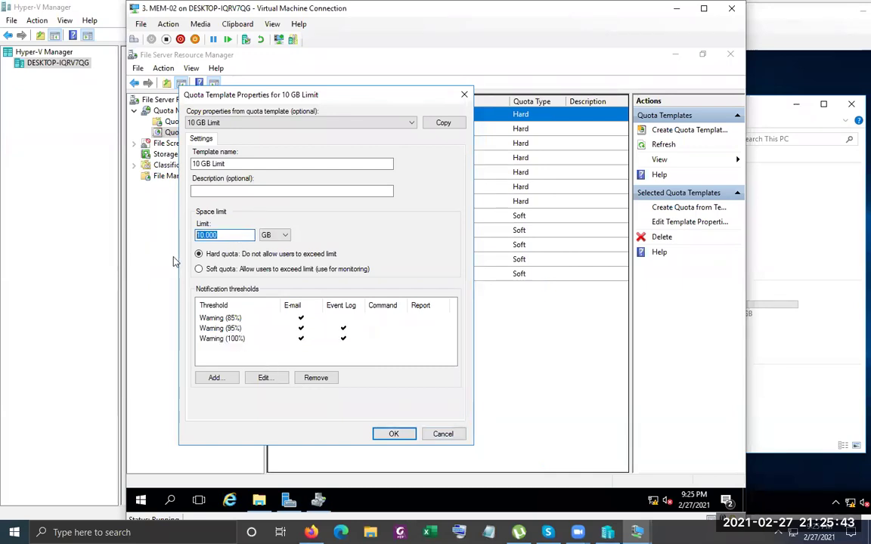
pyautogui.click(229, 341)
pyautogui.doubleClick(228, 339)
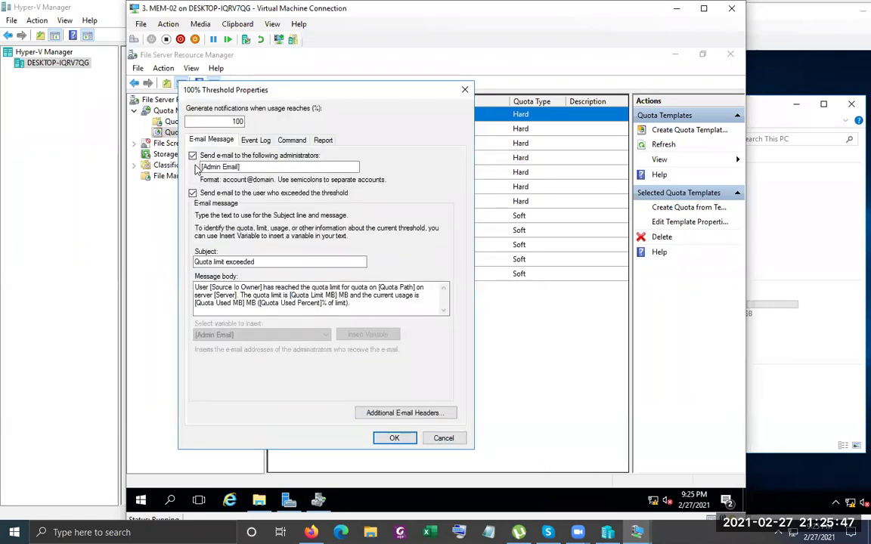
pyautogui.click(246, 167)
pyautogui.moveTo(246, 168); pyautogui.dragTo(168, 155)
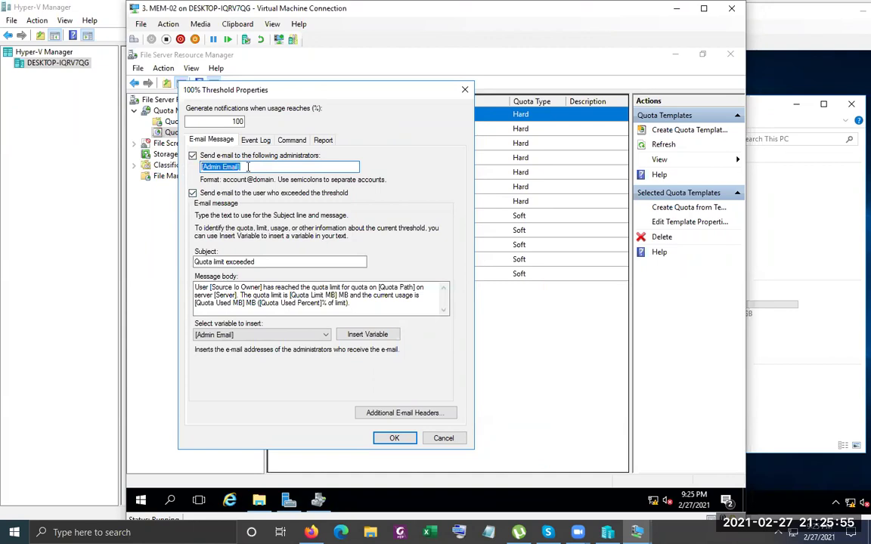
pyautogui.click(247, 167)
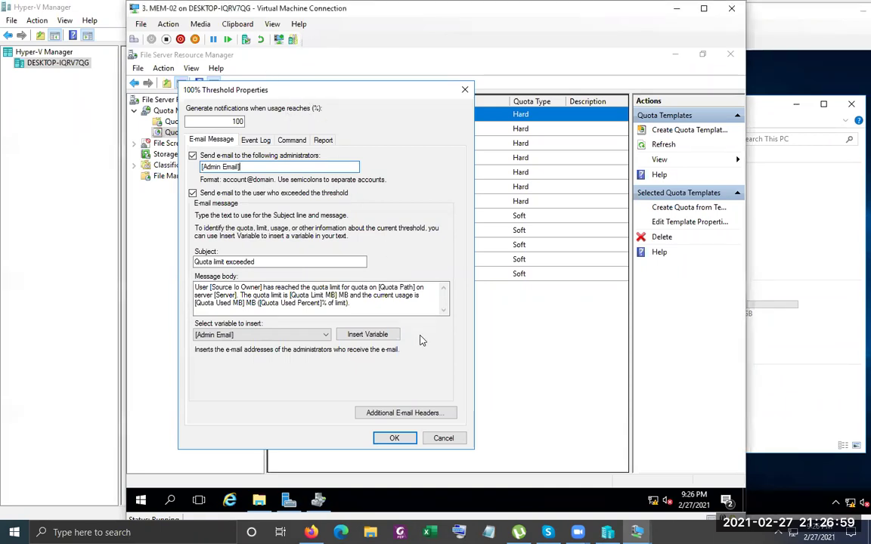
pyautogui.moveTo(355, 281); pyautogui.dragTo(357, 399)
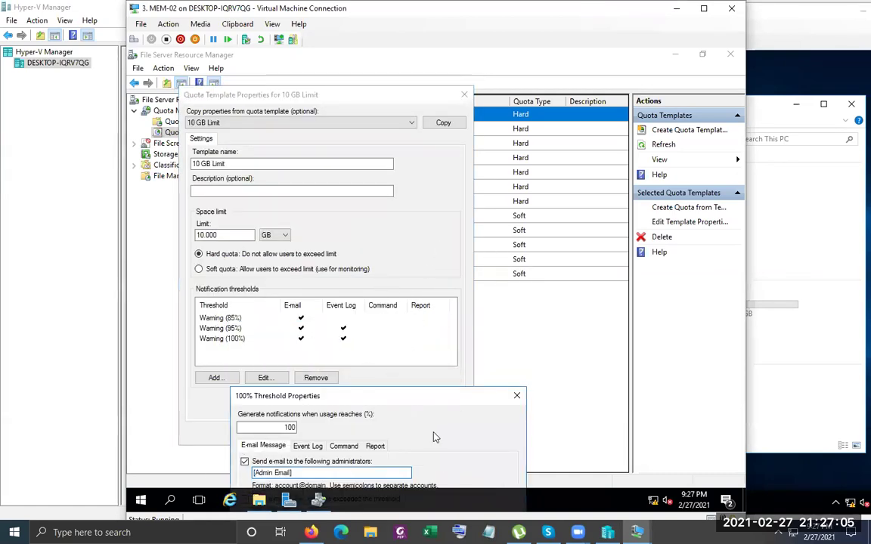
pyautogui.moveTo(480, 395); pyautogui.dragTo(453, 73)
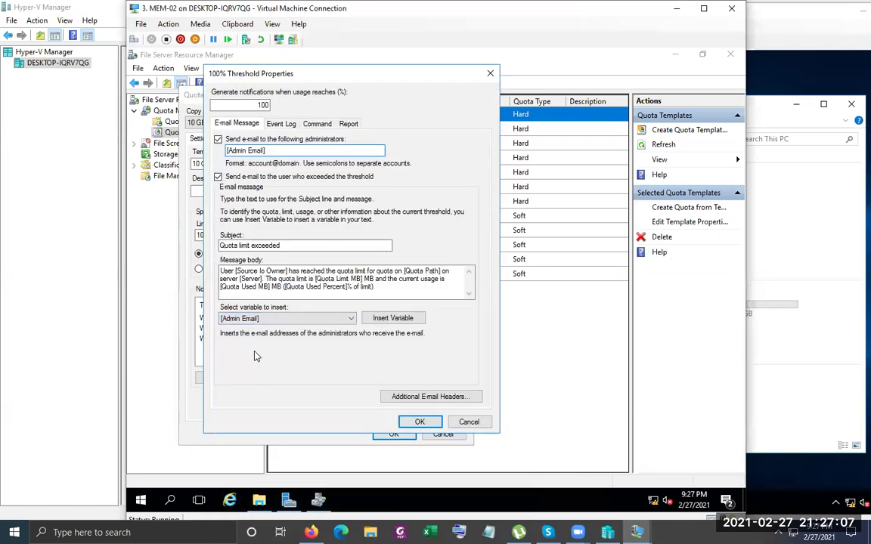
pyautogui.click(420, 422)
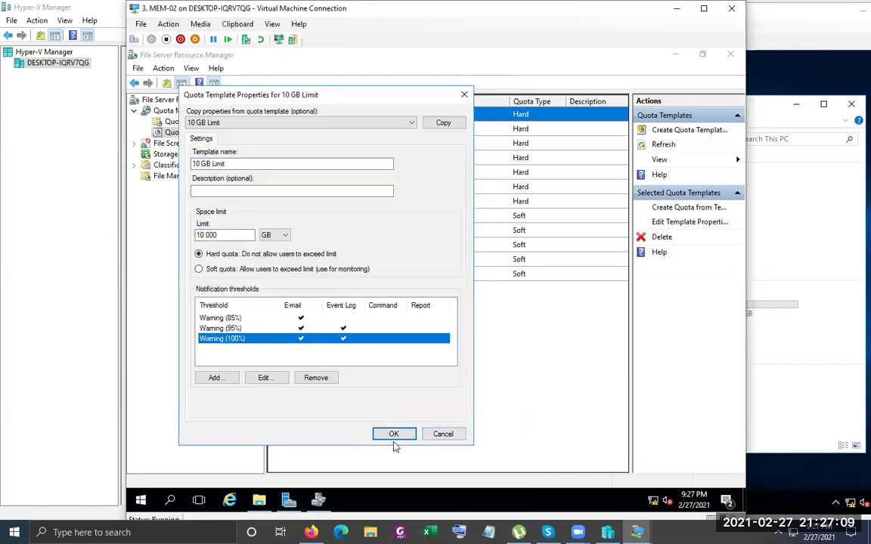
# Close 10 GB Limit, review 100 MB and 2 GB Limit, then open 200 MB Limit Reports to User
pyautogui.click(443, 434)
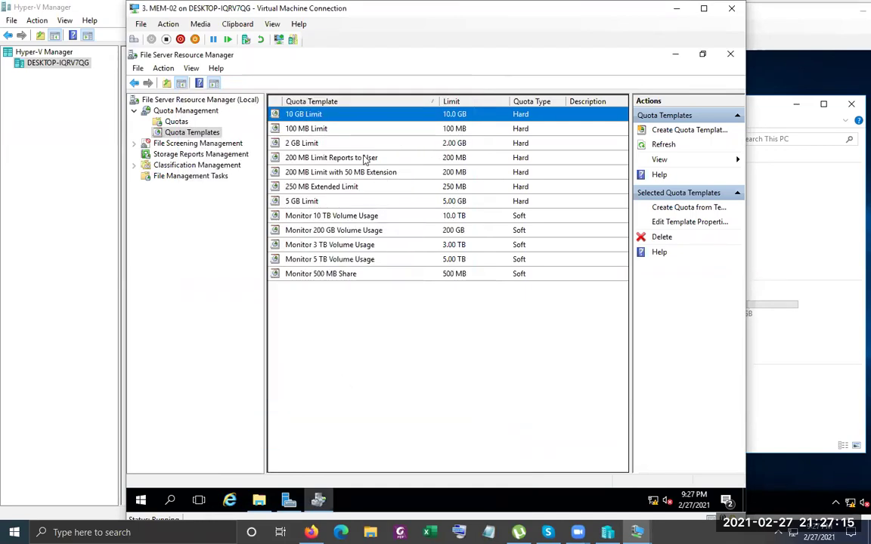
pyautogui.doubleClick(346, 129)
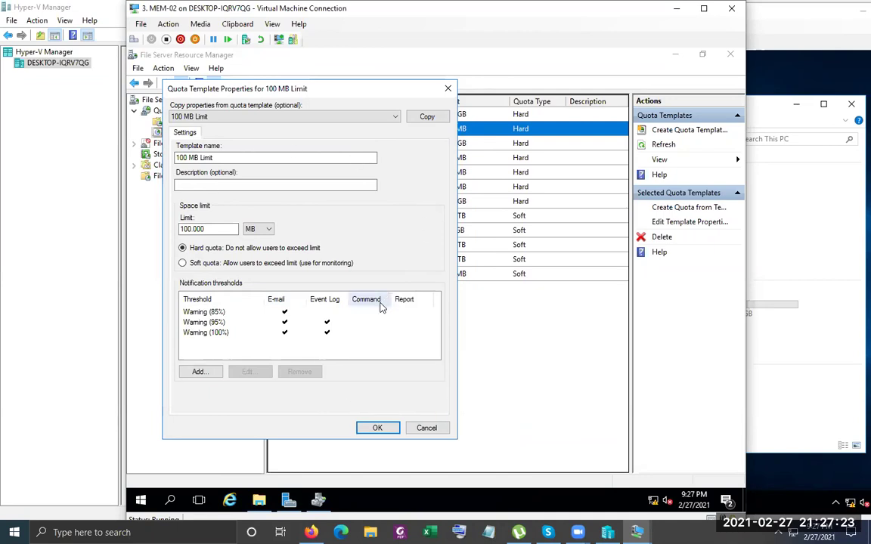
pyautogui.click(426, 428)
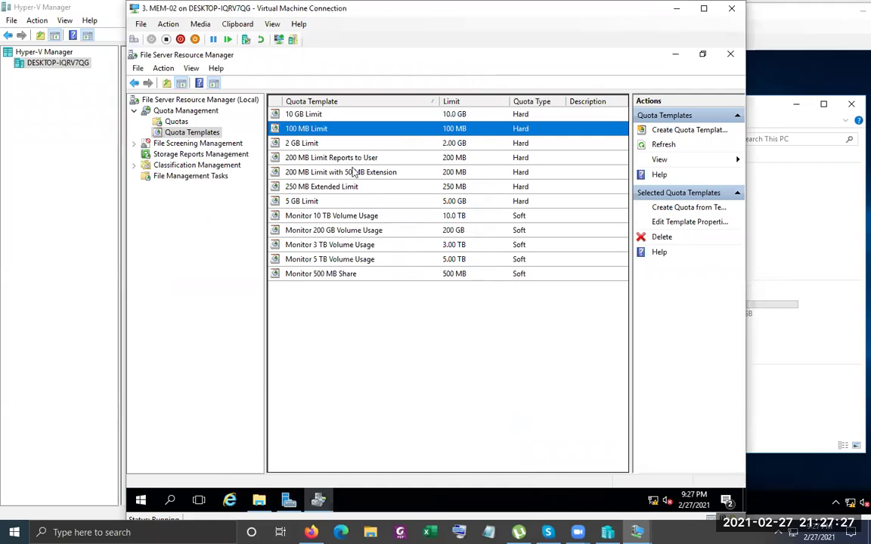
pyautogui.doubleClick(318, 145)
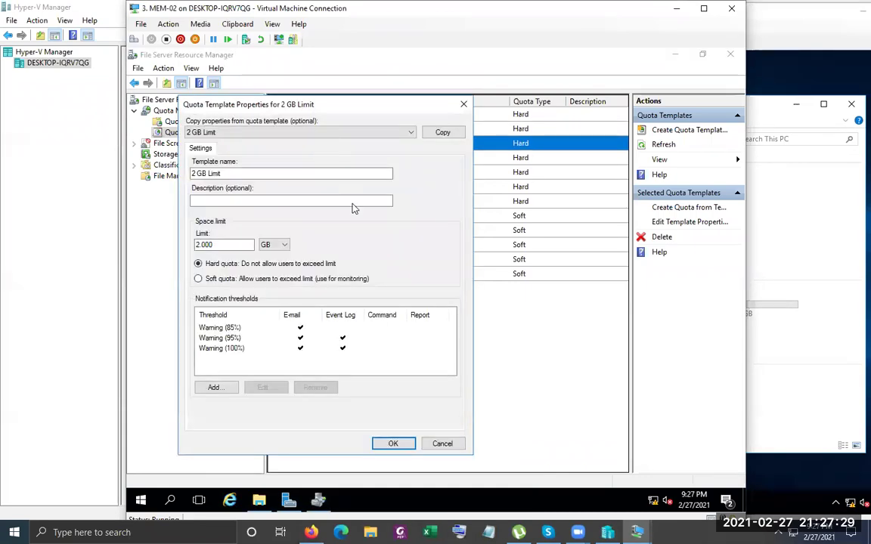
pyautogui.doubleClick(204, 244)
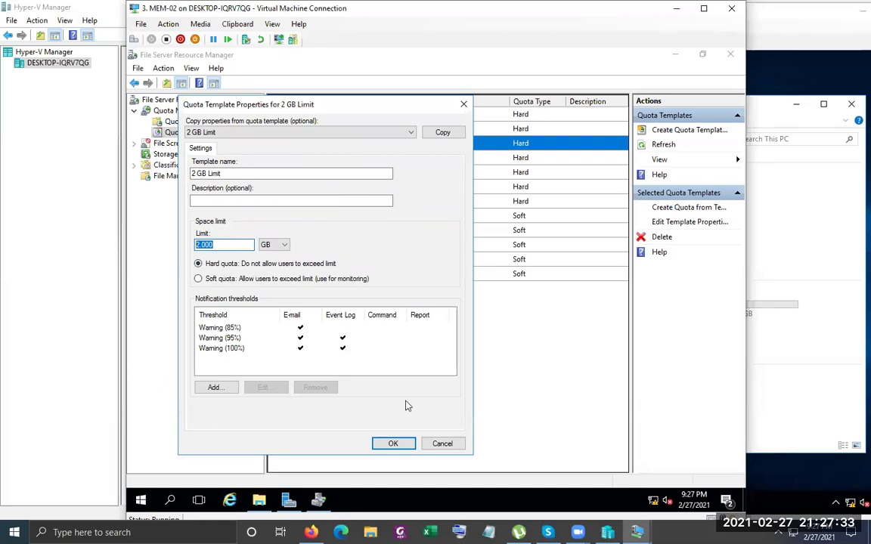
pyautogui.click(442, 446)
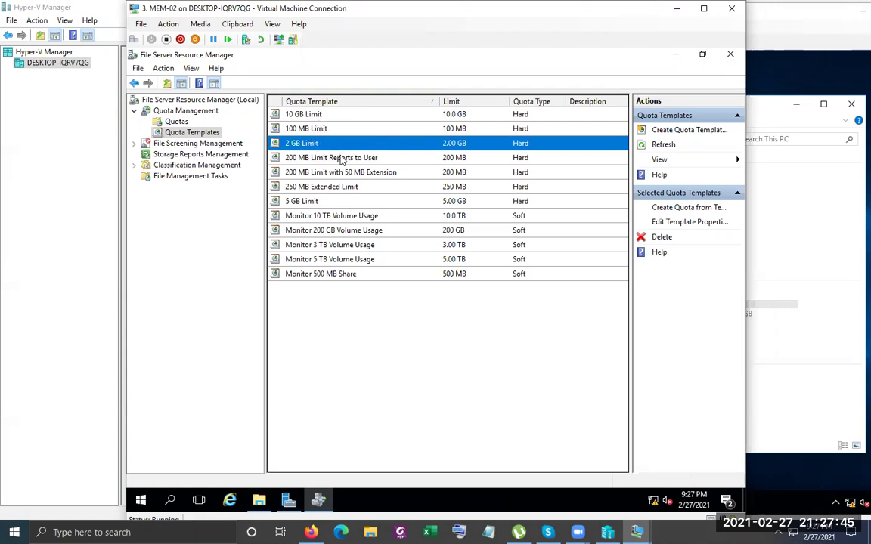
pyautogui.doubleClick(344, 159)
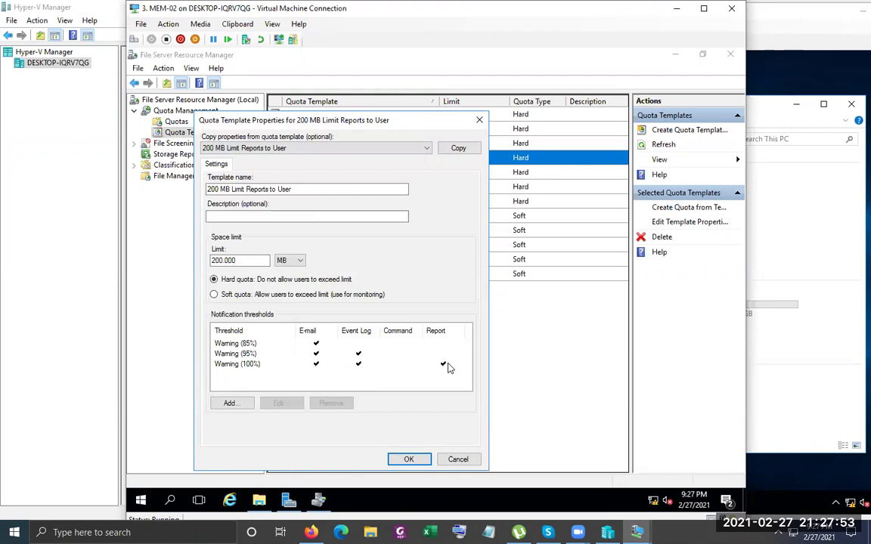
# Show the Warning (100%) threshold's Report settings, accepting the no-SMTP-server warning
pyautogui.click(235, 368)
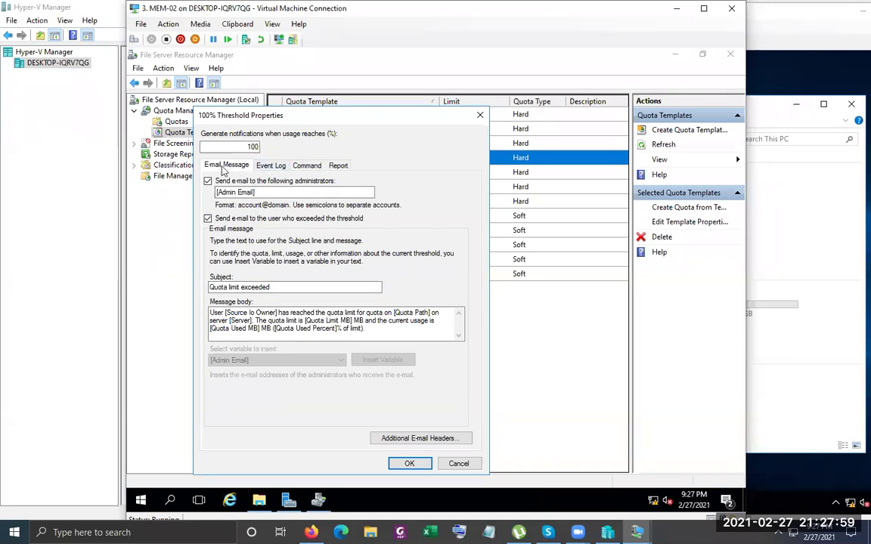
pyautogui.click(338, 165)
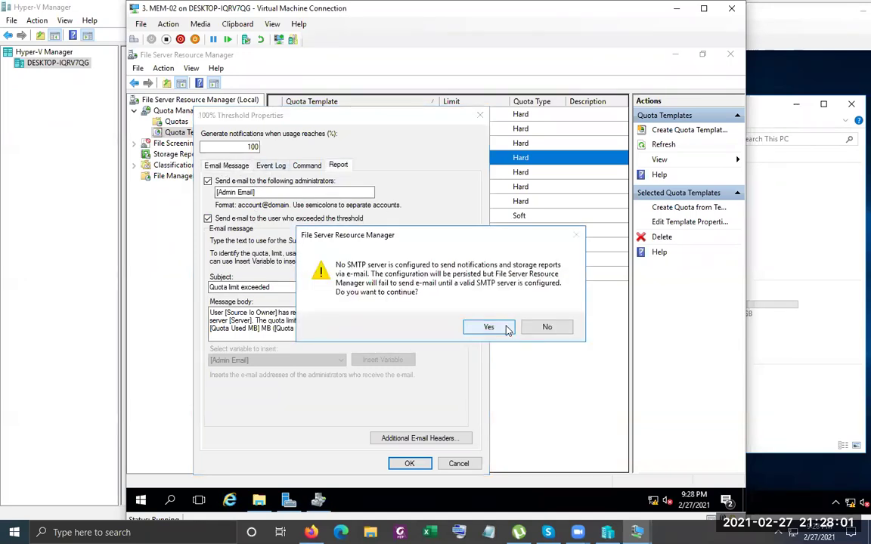
pyautogui.click(497, 328)
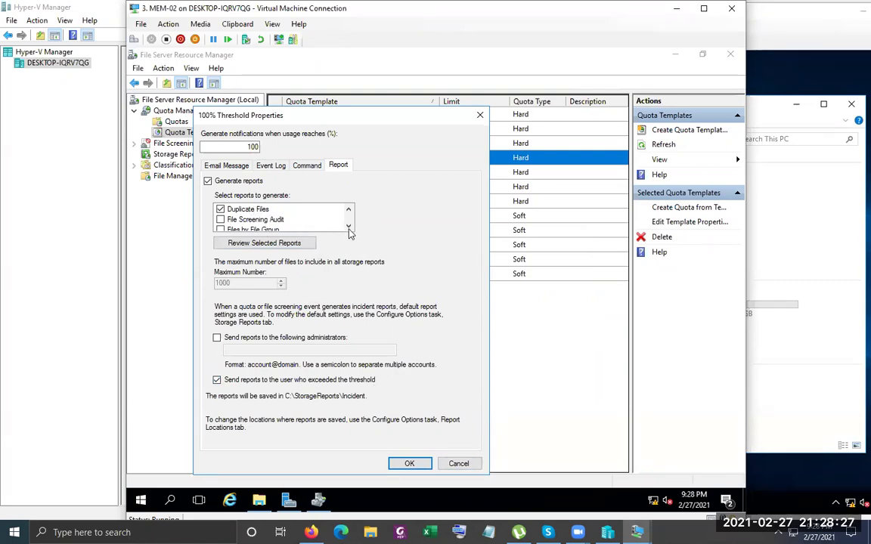
# Scroll the report list, checking Large Files and Least Recently Accessed Files reports
pyautogui.click(348, 228)
pyautogui.click(349, 228)
pyautogui.click(349, 228)
pyautogui.click(349, 228)
pyautogui.click(237, 220)
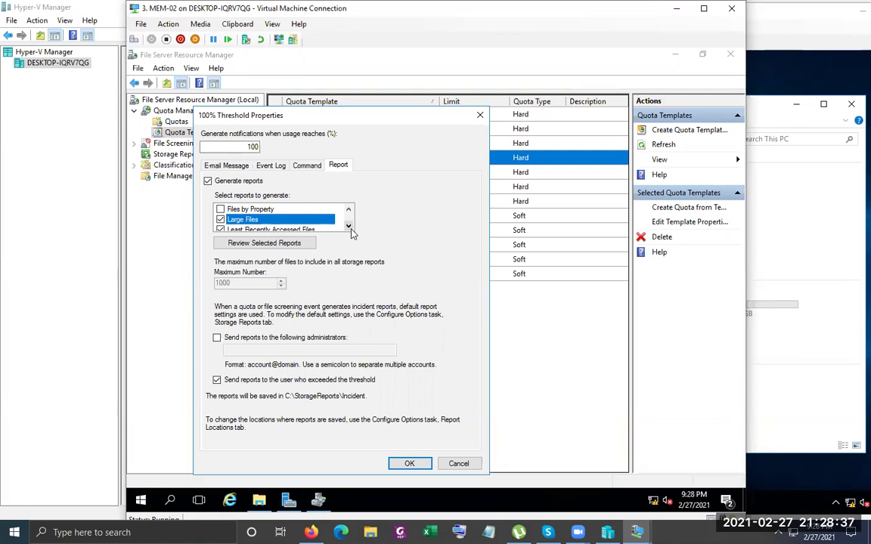
pyautogui.click(349, 227)
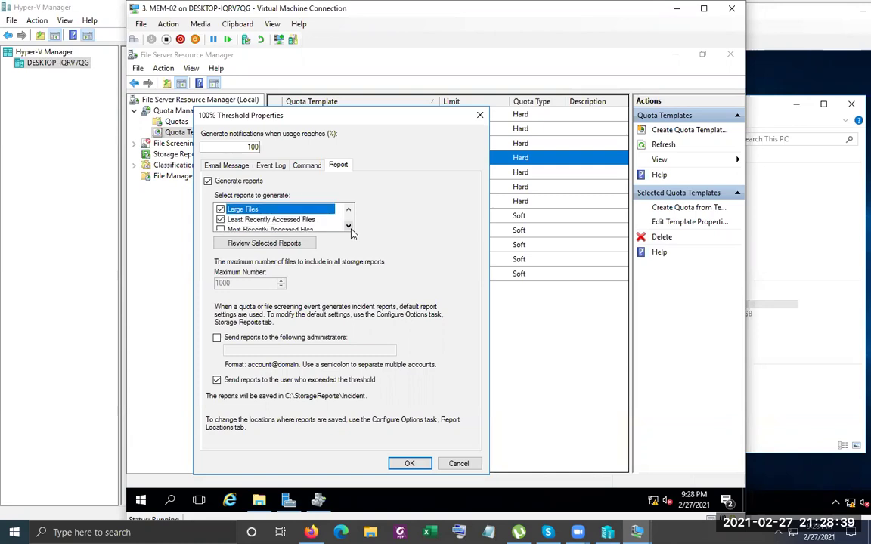
pyautogui.click(266, 222)
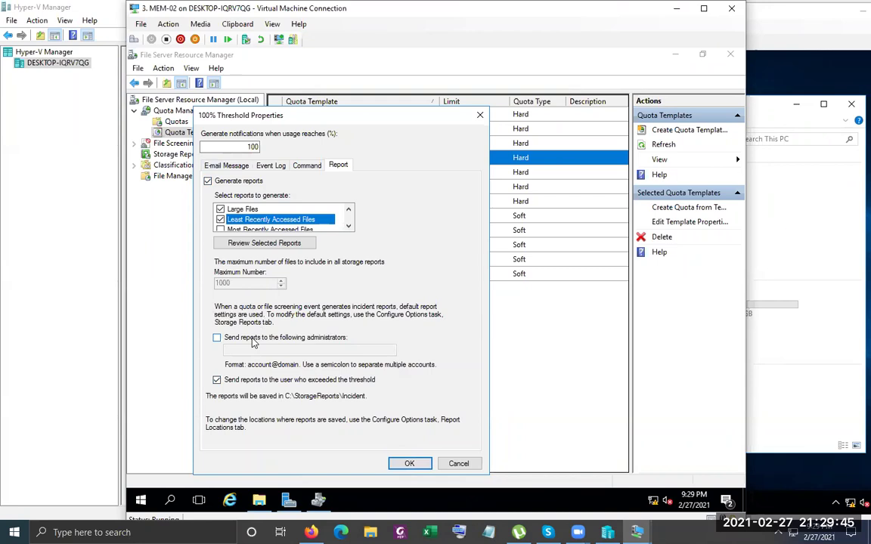
# Toggle Send reports to administrators back off, cancel both dialogs, and reopen the 200 MB template
pyautogui.click(254, 343)
pyautogui.click(254, 343)
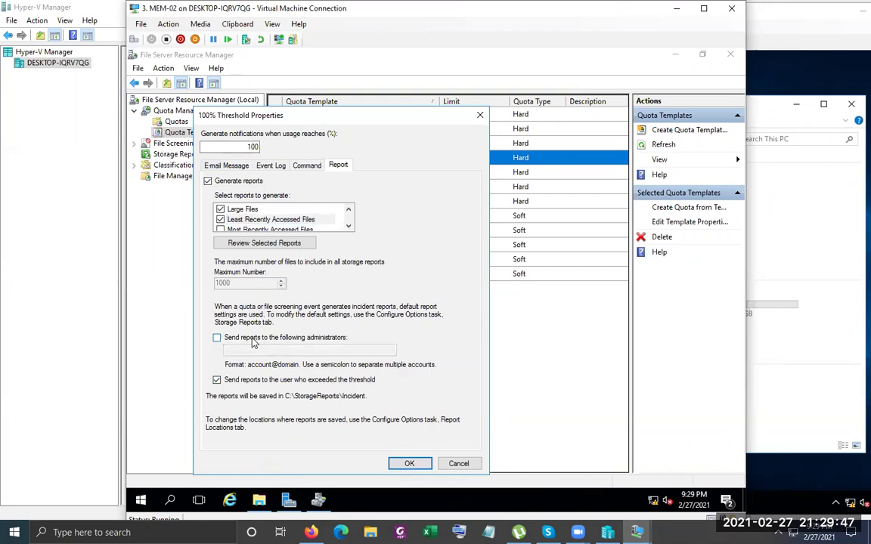
pyautogui.click(462, 468)
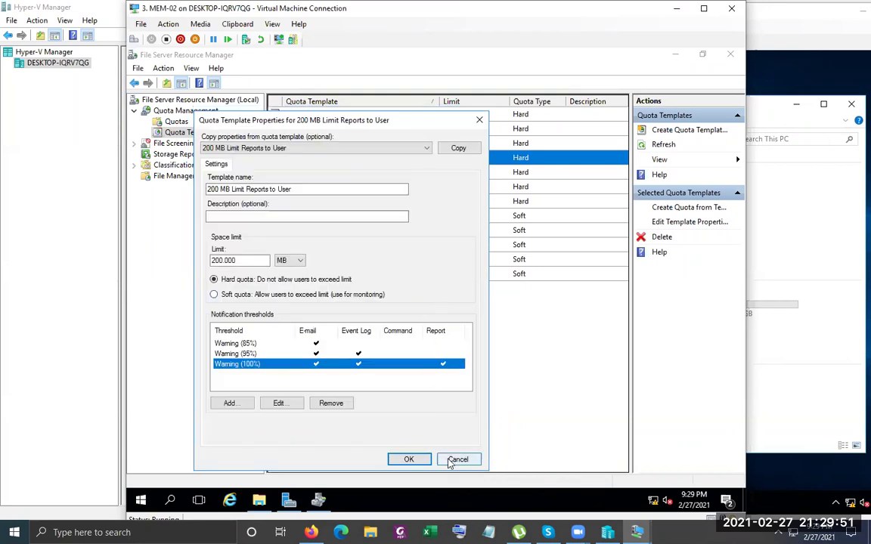
pyautogui.click(458, 459)
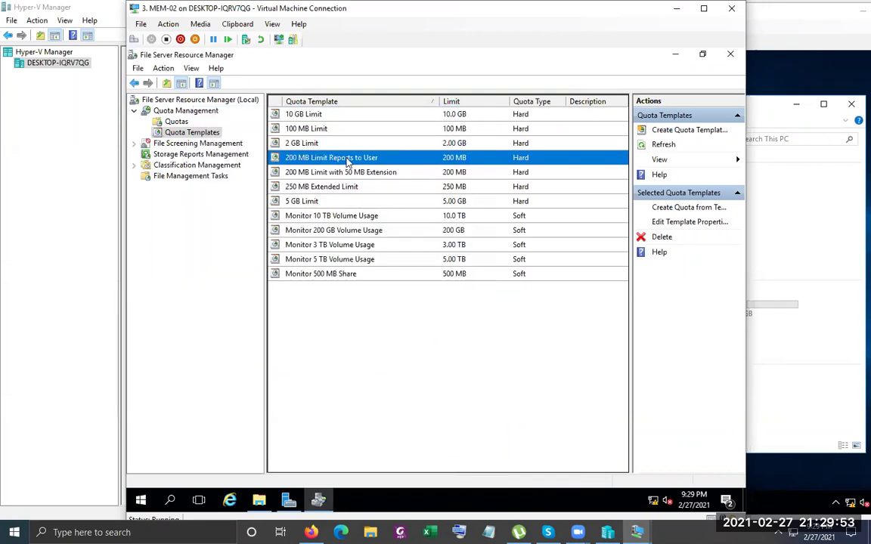
pyautogui.doubleClick(386, 159)
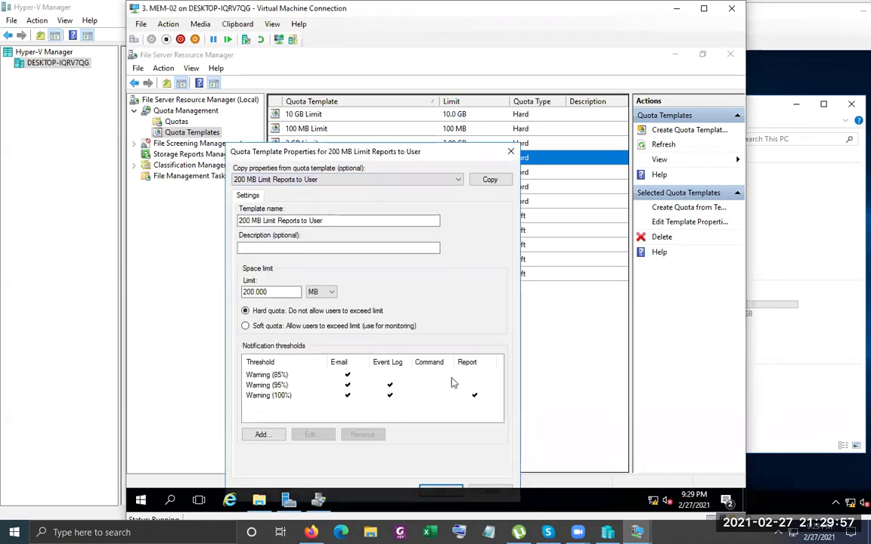
# Close 200 MB Limit Reports to User and select the 200 MB Limit with 50 MB Extension template
pyautogui.click(510, 152)
pyautogui.click(350, 174)
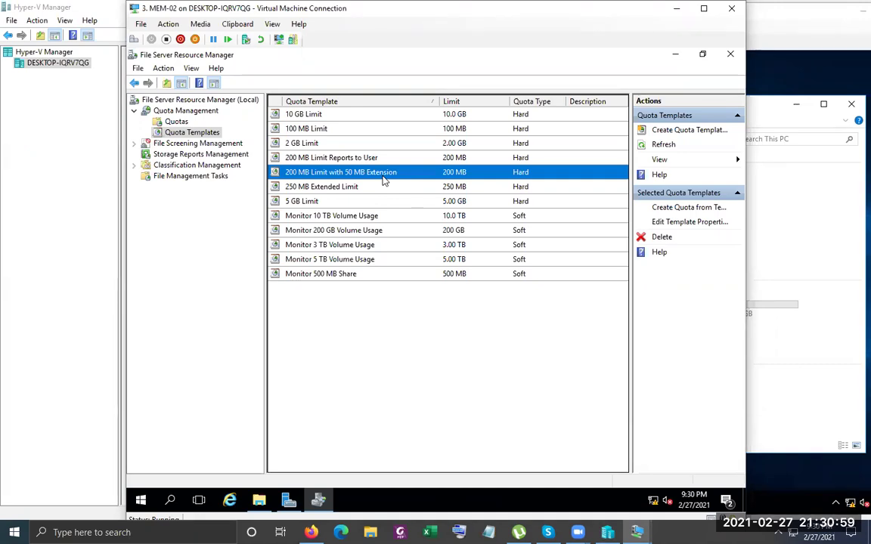
# Show the 200 MB Limit with 50 MB Extension template's 100% threshold command, past the SMTP warning
pyautogui.doubleClick(387, 171)
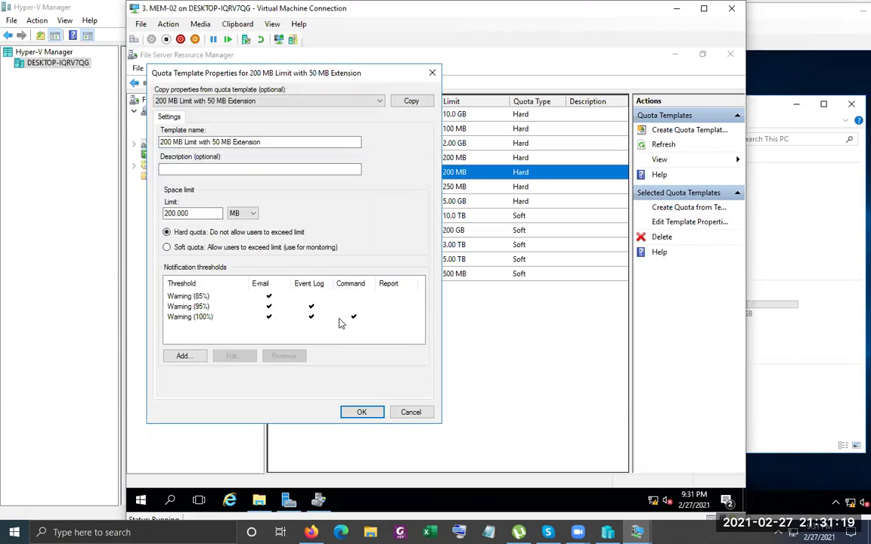
pyautogui.click(340, 321)
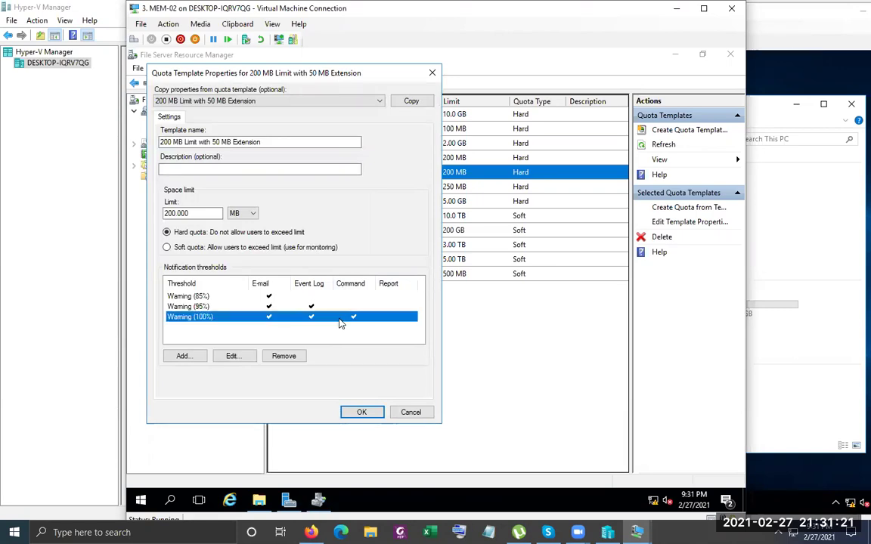
pyautogui.doubleClick(341, 321)
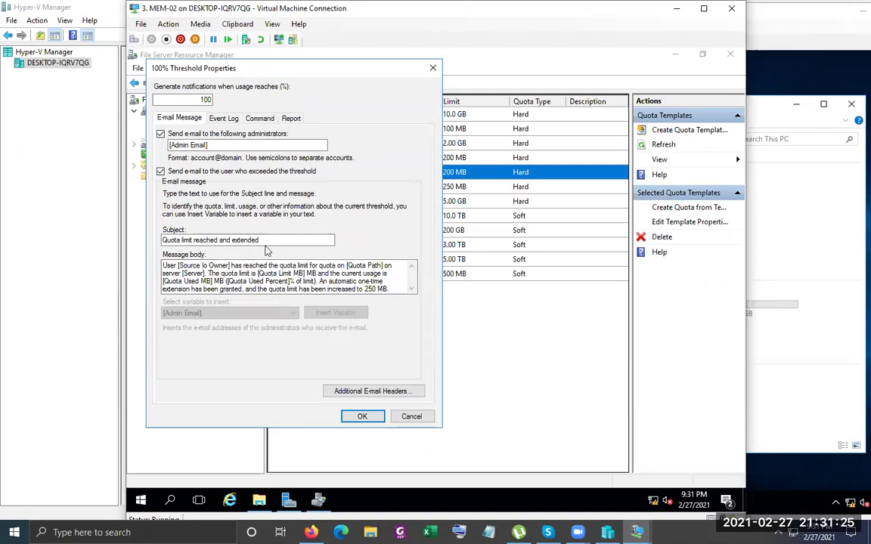
pyautogui.click(261, 120)
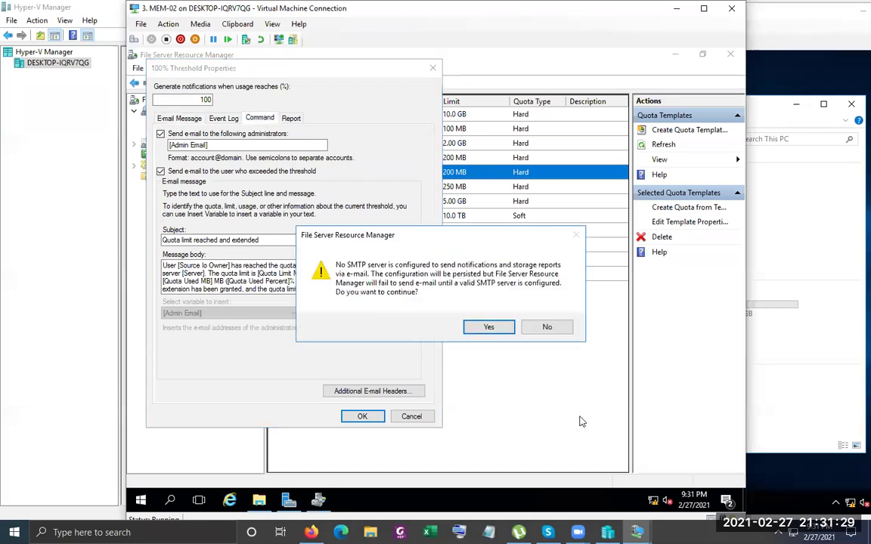
pyautogui.click(489, 327)
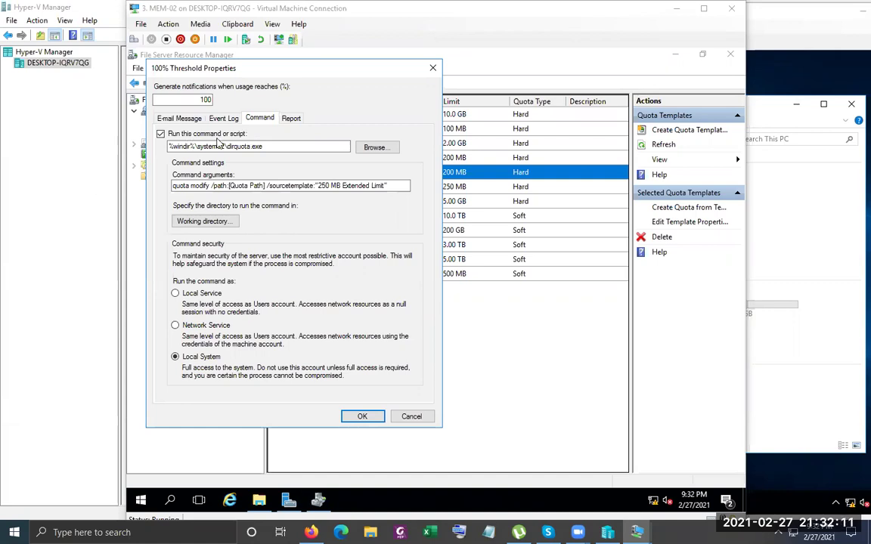
# Highlight dirquota.exe, 'quota modify' and '250 MB Extended Limit' in the command, then close the dialogs
pyautogui.moveTo(280, 148); pyautogui.dragTo(230, 147)
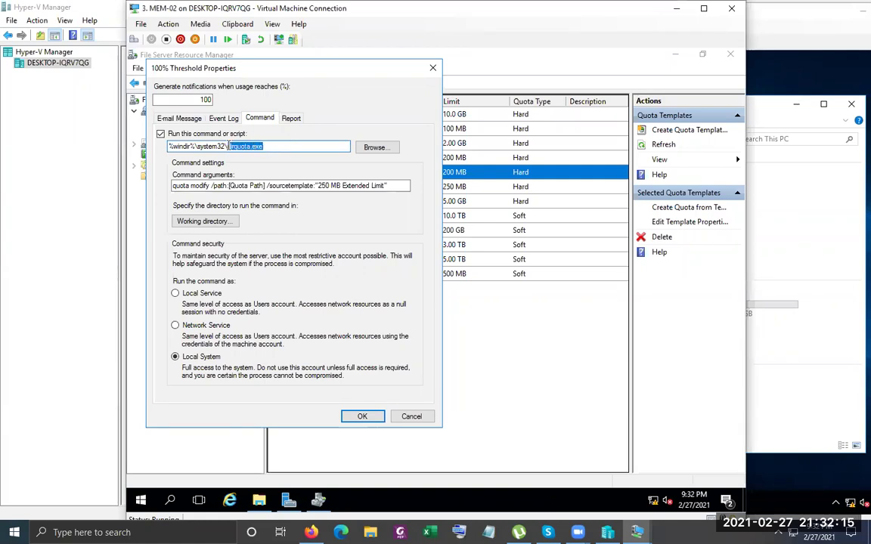
pyautogui.moveTo(320, 66); pyautogui.dragTo(374, 238)
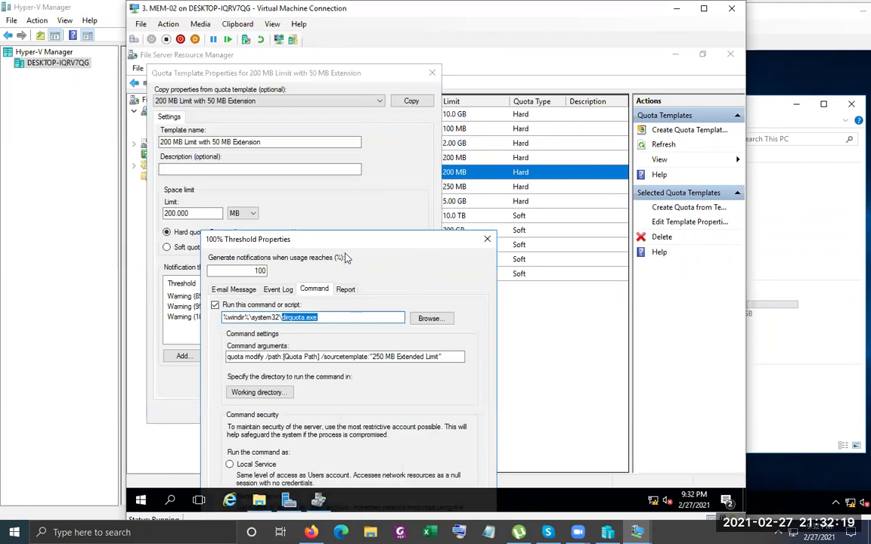
pyautogui.moveTo(317, 230); pyautogui.dragTo(287, 72)
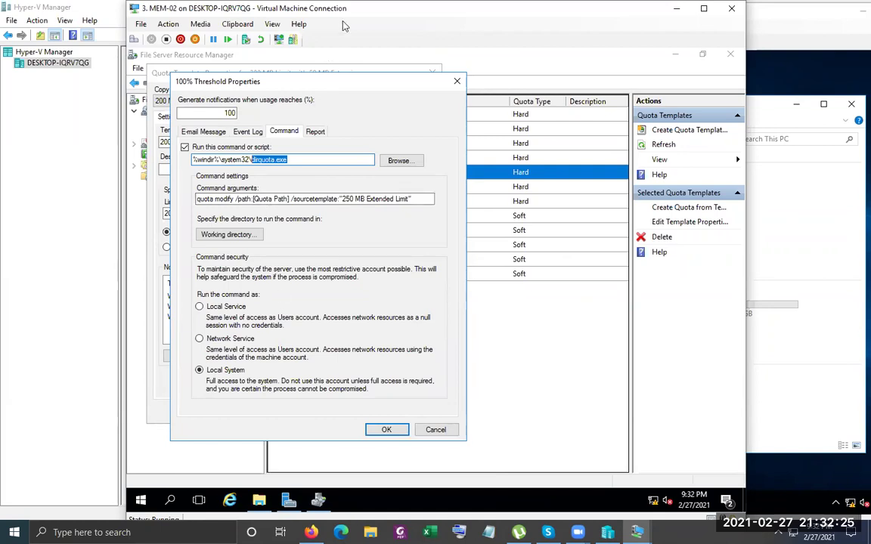
pyautogui.moveTo(214, 199); pyautogui.dragTo(234, 199)
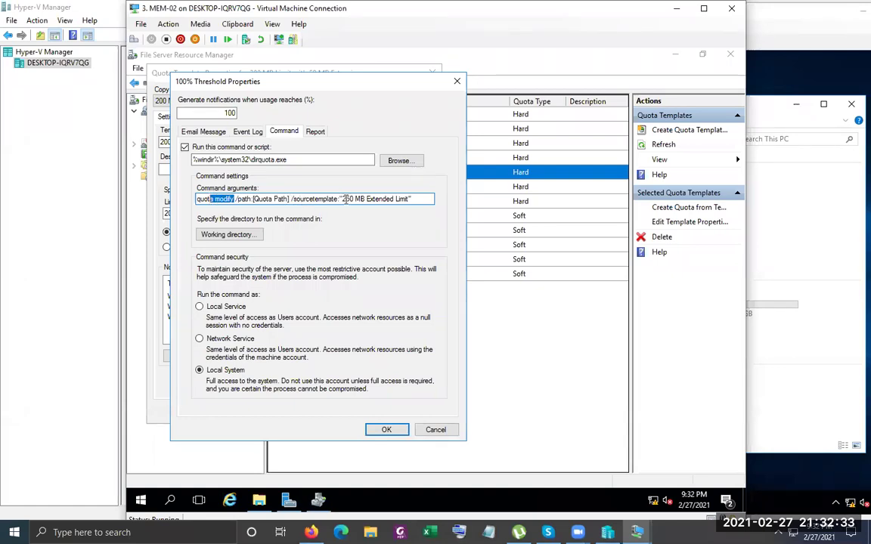
pyautogui.moveTo(342, 198); pyautogui.dragTo(408, 200)
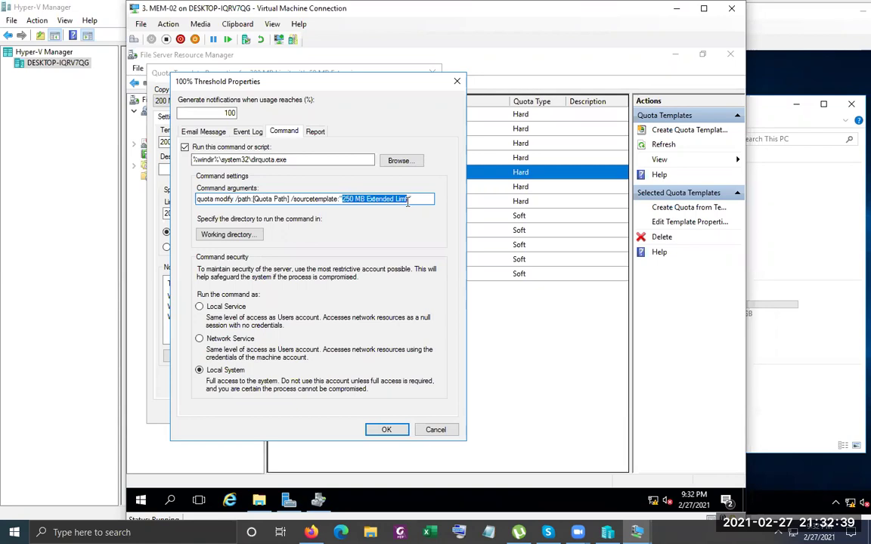
pyautogui.click(242, 148)
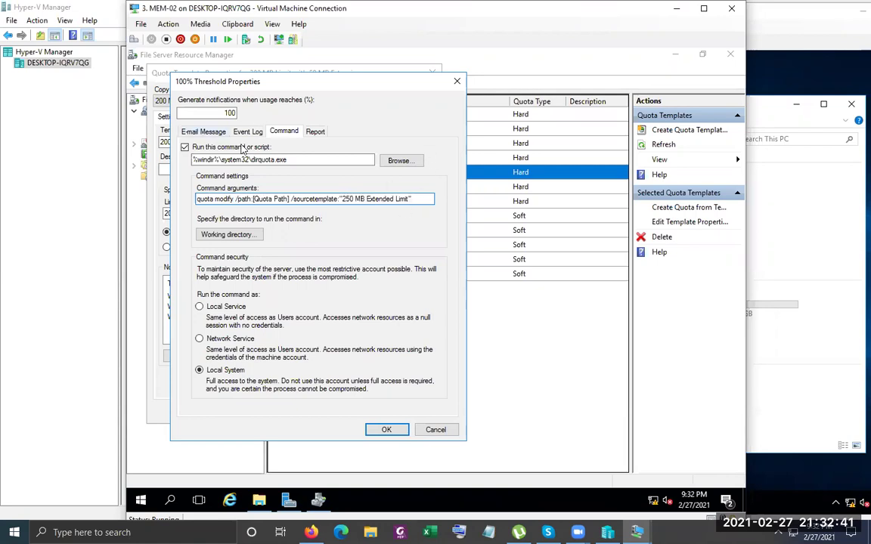
pyautogui.click(457, 81)
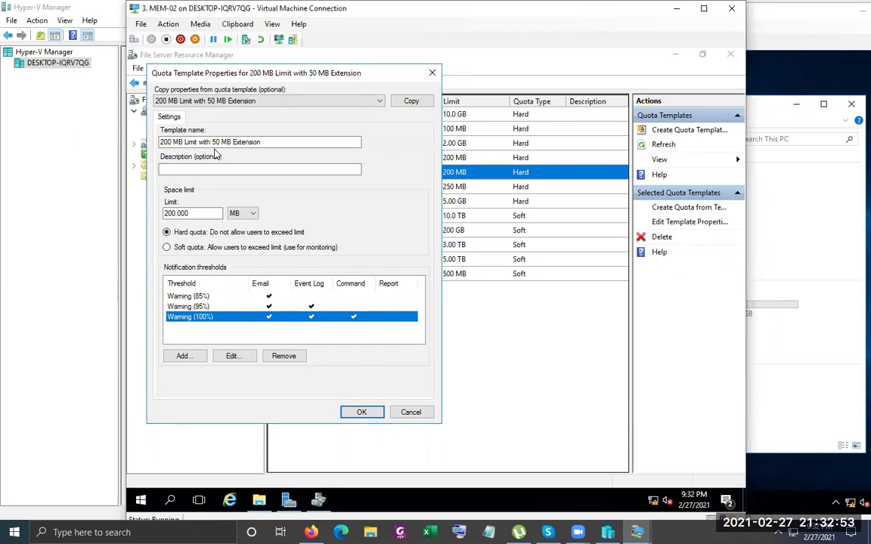
pyautogui.click(430, 74)
# Confirm the 200 MB Limit with 50 MB Extension template's Warning (100%) command applies the 250 MB Extended Limit template
pyautogui.click(295, 188)
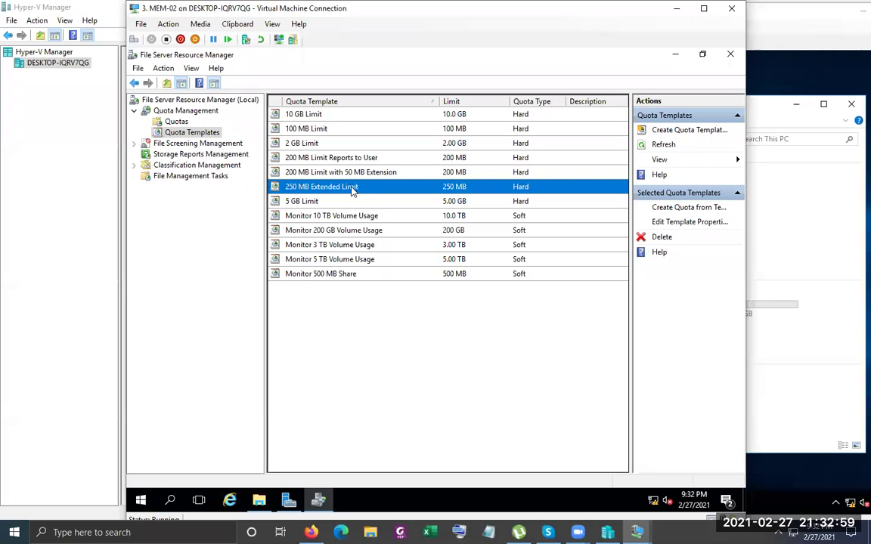
pyautogui.doubleClick(371, 173)
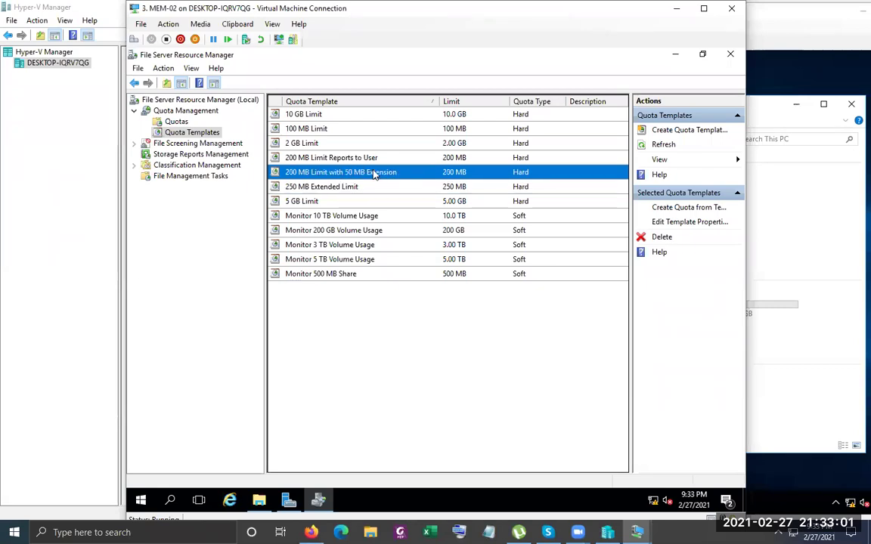
pyautogui.doubleClick(240, 349)
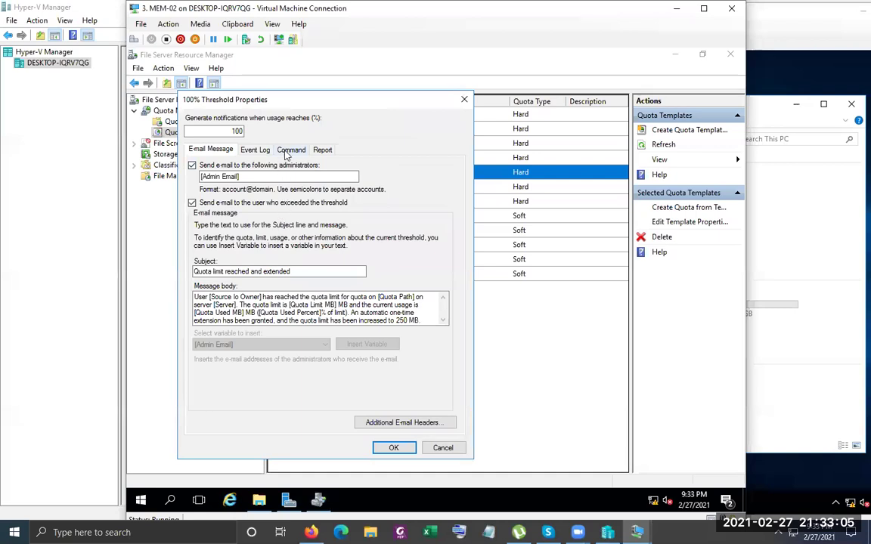
pyautogui.click(290, 150)
pyautogui.click(488, 327)
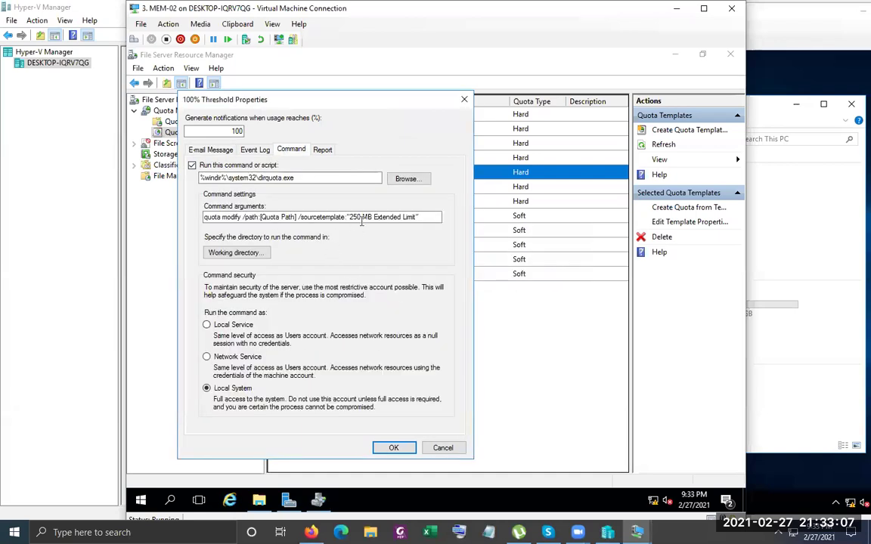
pyautogui.moveTo(350, 217); pyautogui.dragTo(415, 217)
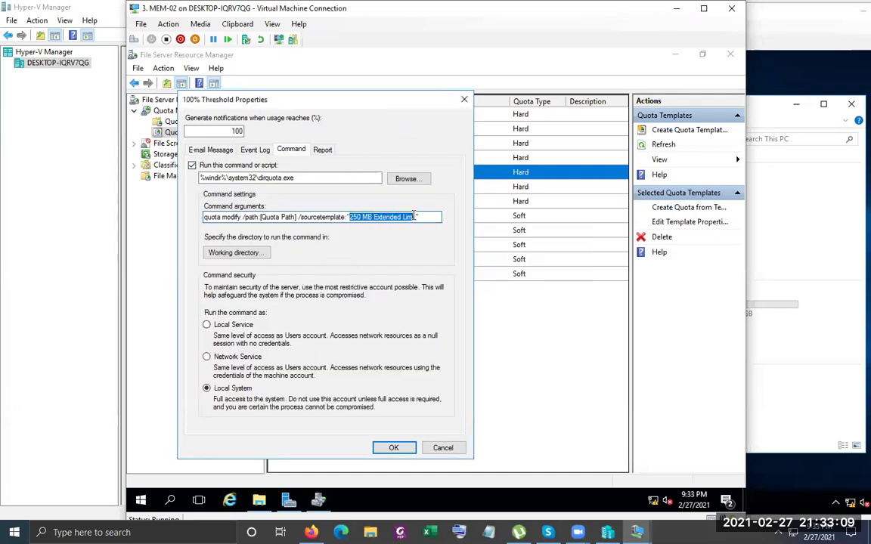
pyautogui.press('Escape')
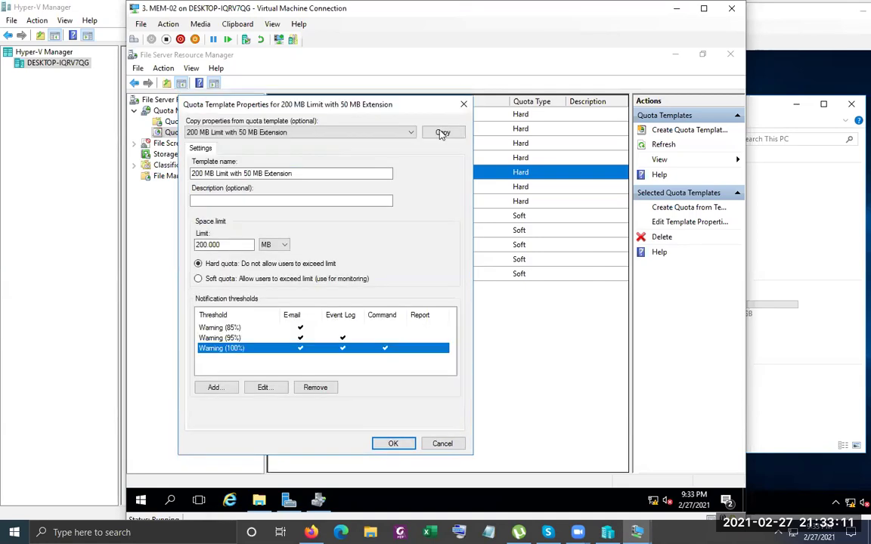
pyautogui.hotkey('shift', 'Tab')
pyautogui.hotkey('shift', 'Tab')
pyautogui.hotkey('shift', 'Tab')
pyautogui.hotkey('shift', 'Tab')
pyautogui.hotkey('shift', 'Tab')
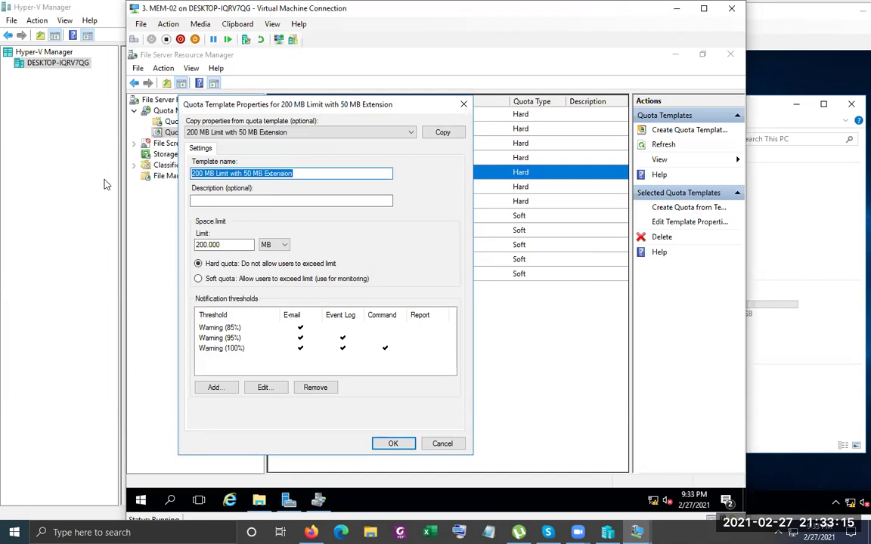
pyautogui.click(464, 103)
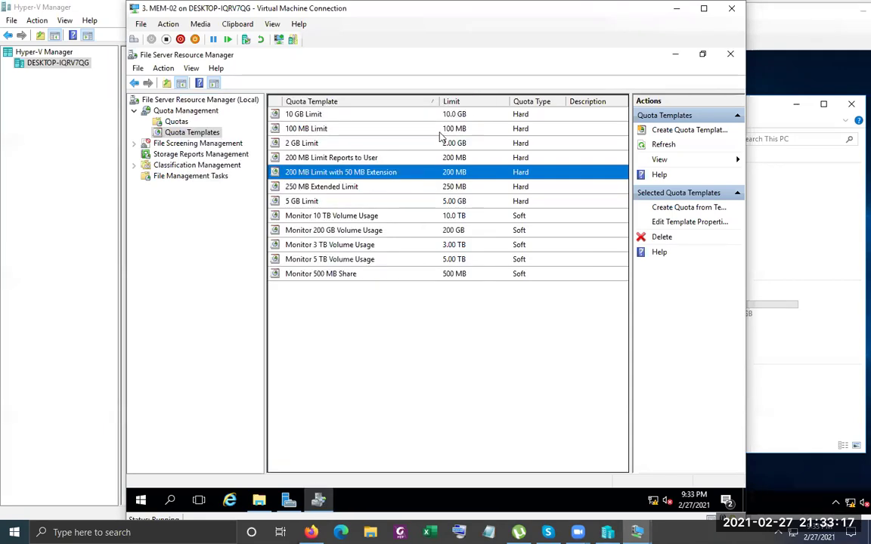
pyautogui.click(318, 188)
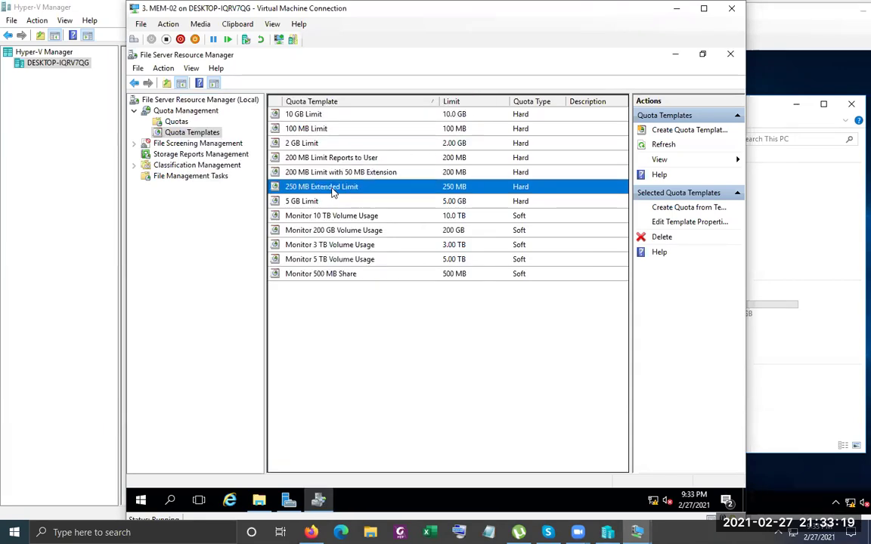
pyautogui.click(337, 175)
pyautogui.click(337, 184)
pyautogui.click(336, 178)
pyautogui.click(337, 183)
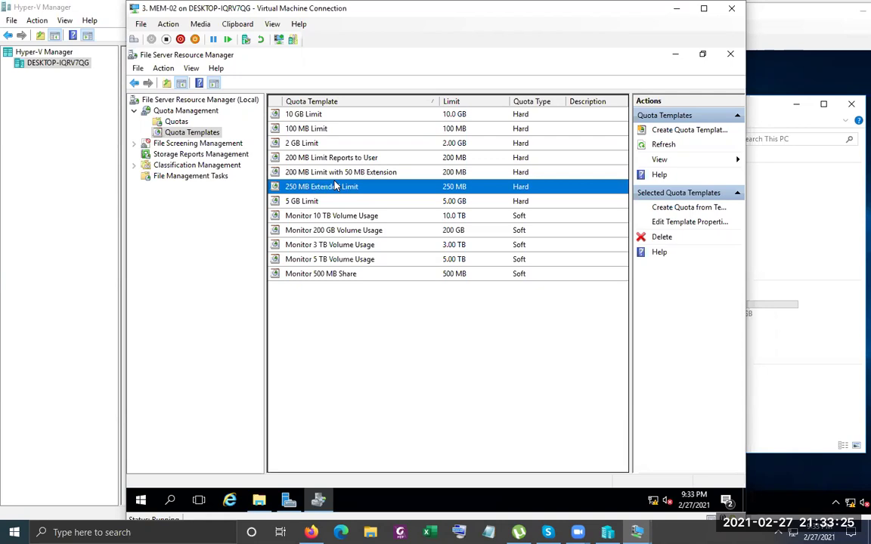
pyautogui.click(335, 178)
pyautogui.click(335, 183)
pyautogui.click(335, 179)
pyautogui.click(335, 183)
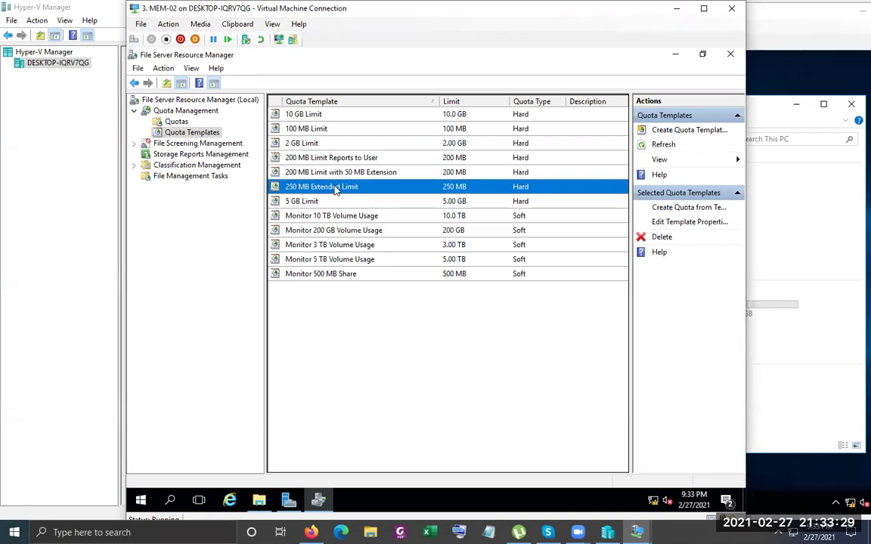
pyautogui.click(335, 178)
pyautogui.click(337, 189)
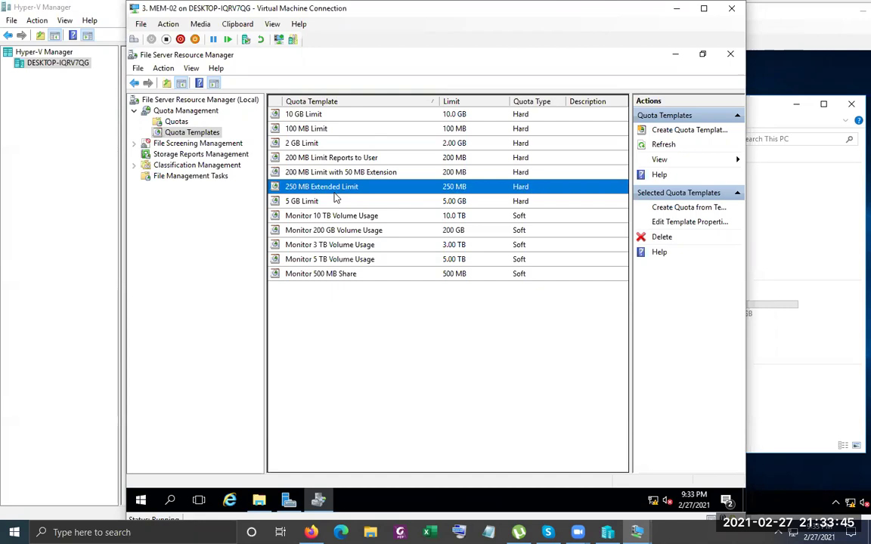
pyautogui.doubleClick(308, 202)
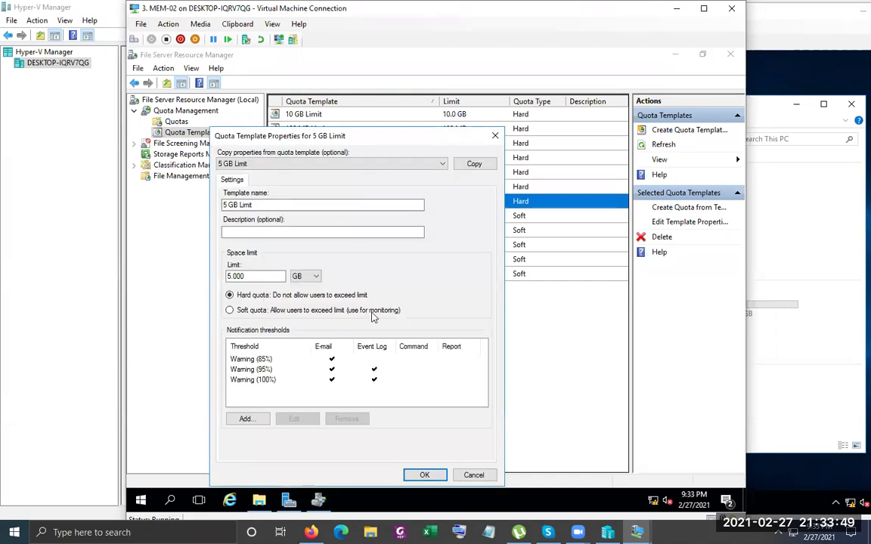
pyautogui.click(495, 138)
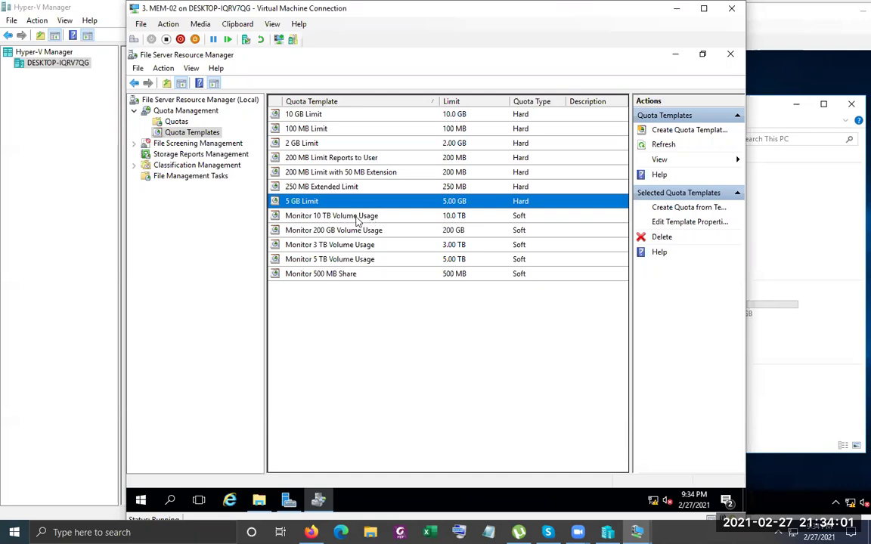
pyautogui.click(333, 216)
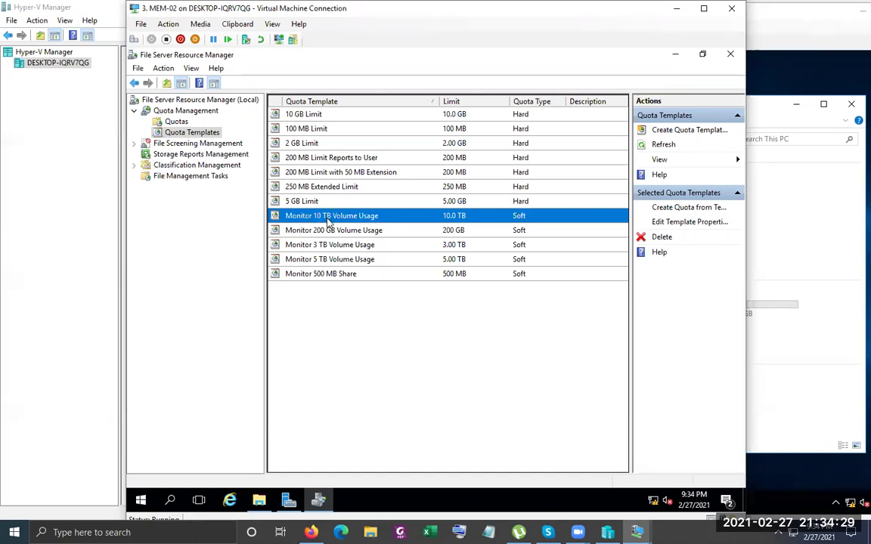
# Open the Monitor 10 TB Volume Usage template and select its Warning (120%) threshold
pyautogui.doubleClick(381, 218)
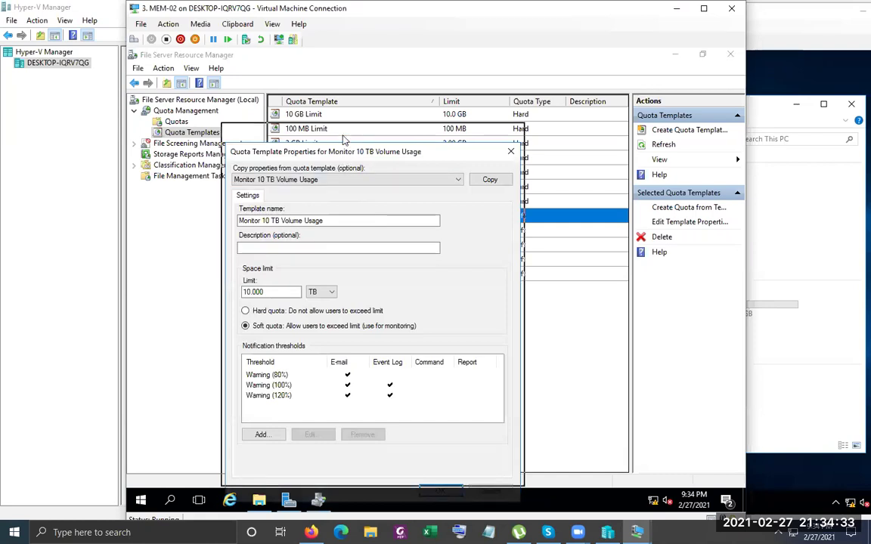
pyautogui.moveTo(343, 138); pyautogui.dragTo(339, 65)
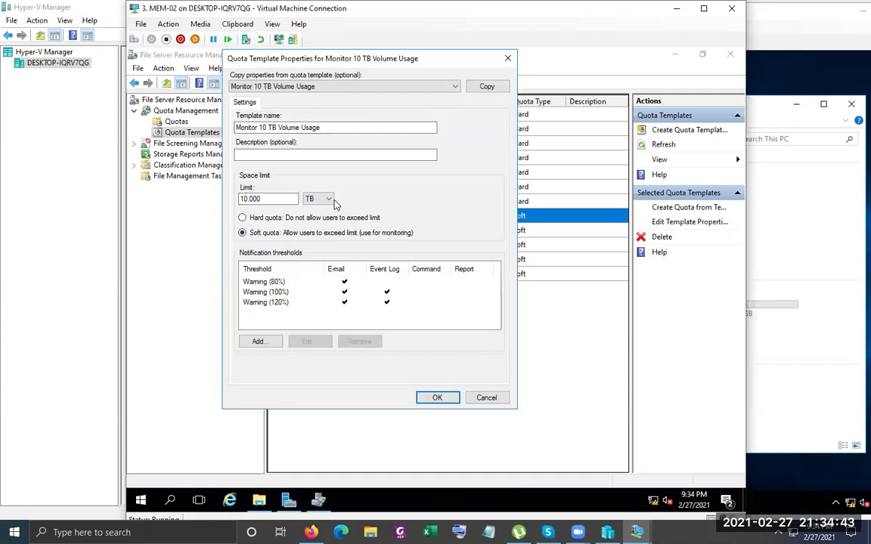
pyautogui.click(265, 307)
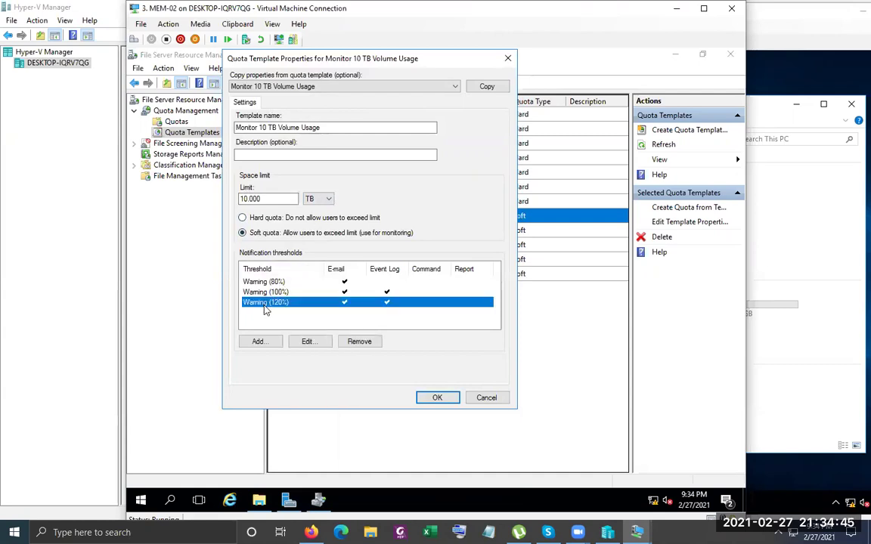
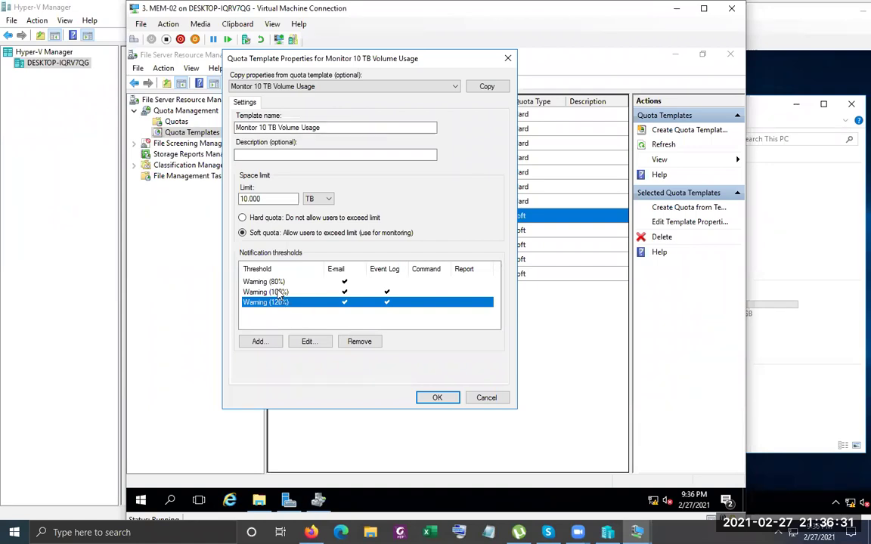
# Close the Monitor 10 TB Volume Usage template properties and show the empty Quotas list
pyautogui.click(506, 60)
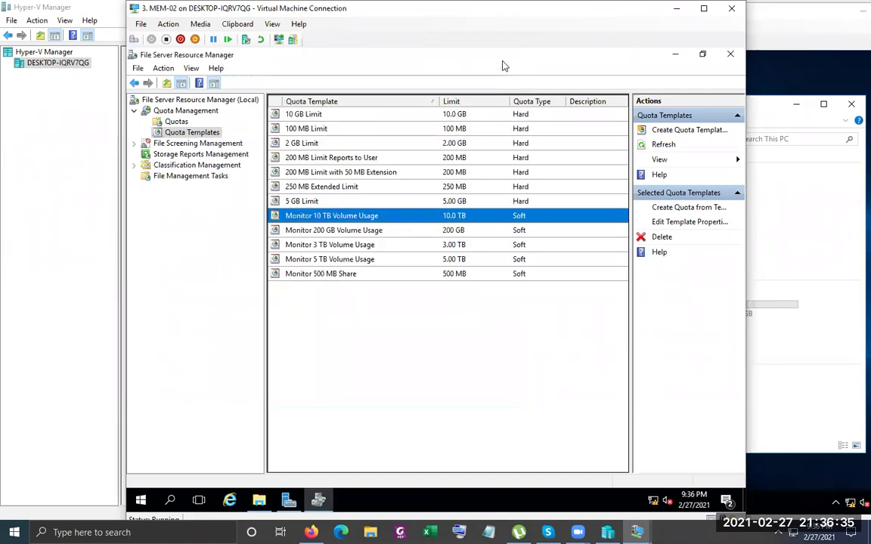
pyautogui.click(175, 122)
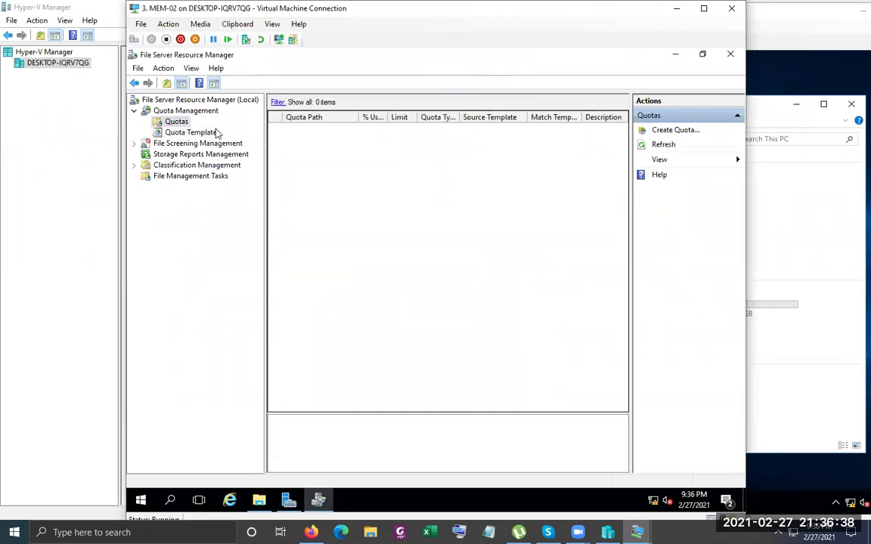
# Start a new quota and browse to Local Disk (C:) > Common as its path
pyautogui.rightClick(177, 122)
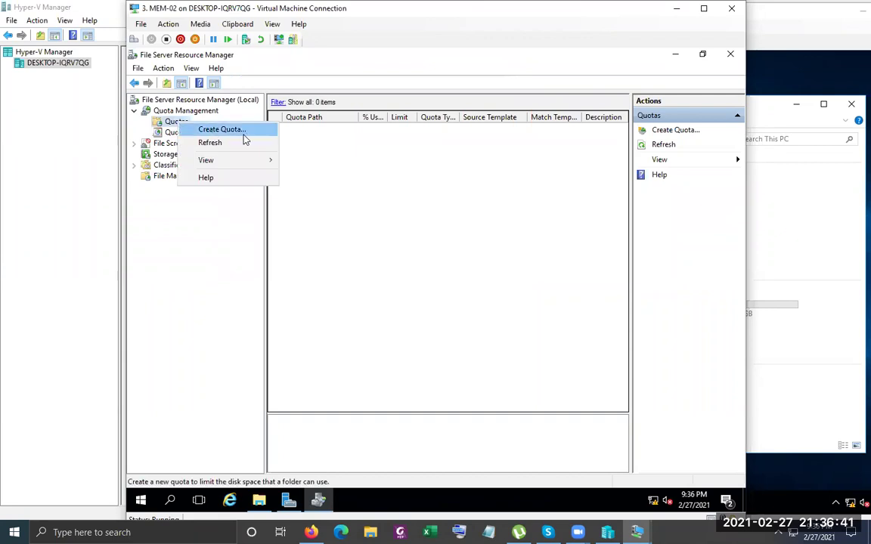
pyautogui.click(221, 129)
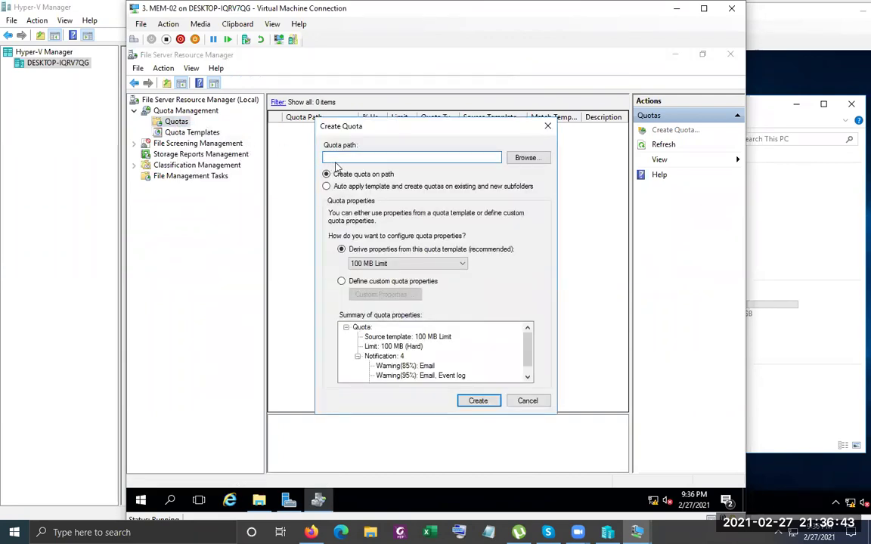
pyautogui.click(528, 159)
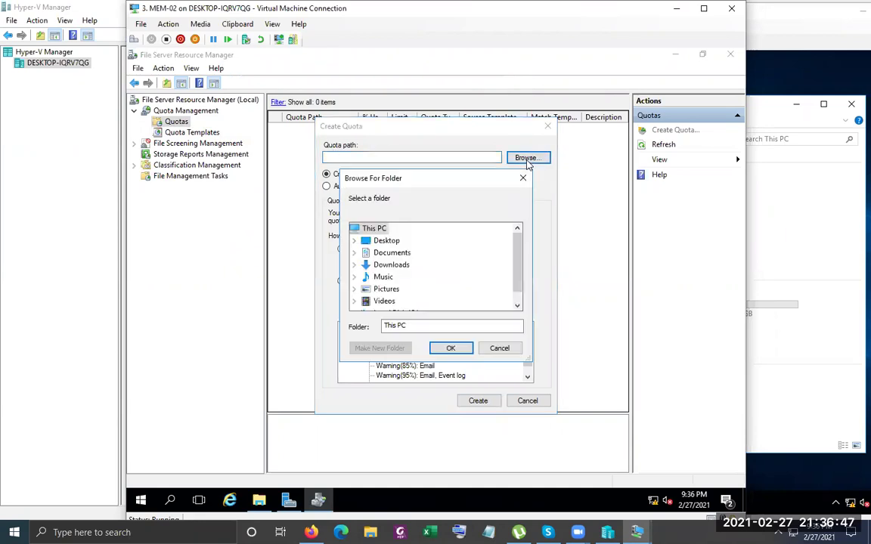
pyautogui.moveTo(454, 181); pyautogui.dragTo(417, 120)
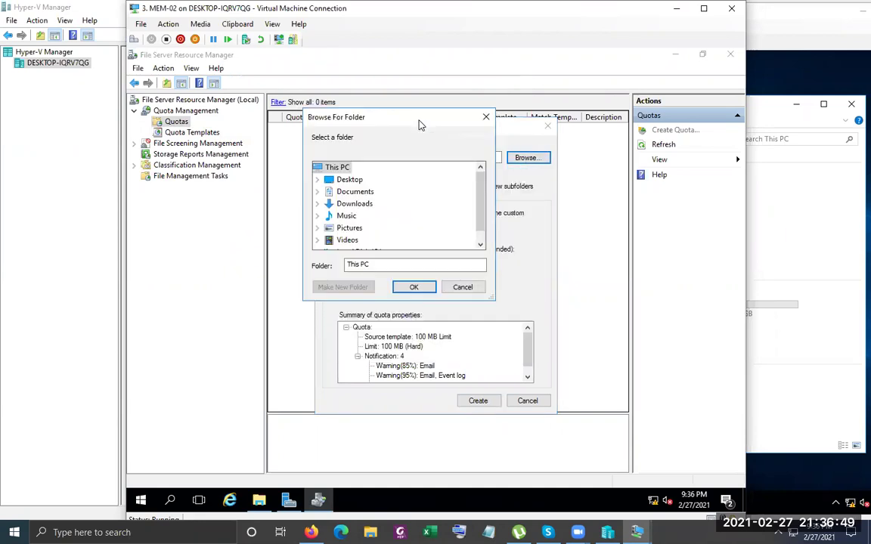
pyautogui.doubleClick(374, 240)
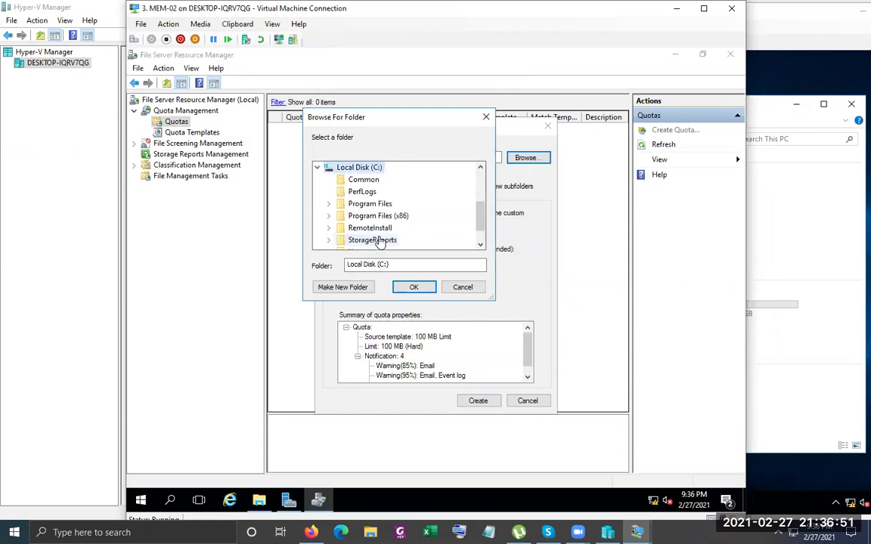
pyautogui.click(364, 180)
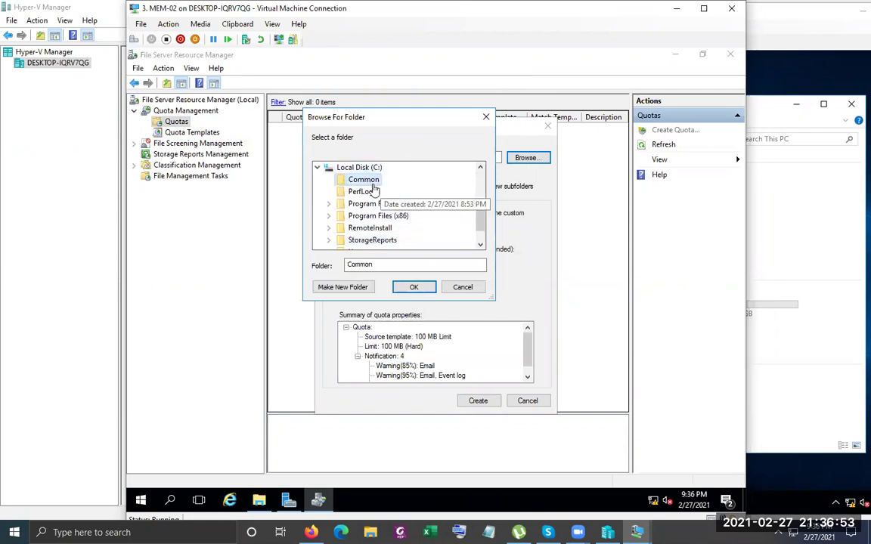
pyautogui.click(414, 286)
pyautogui.click(406, 158)
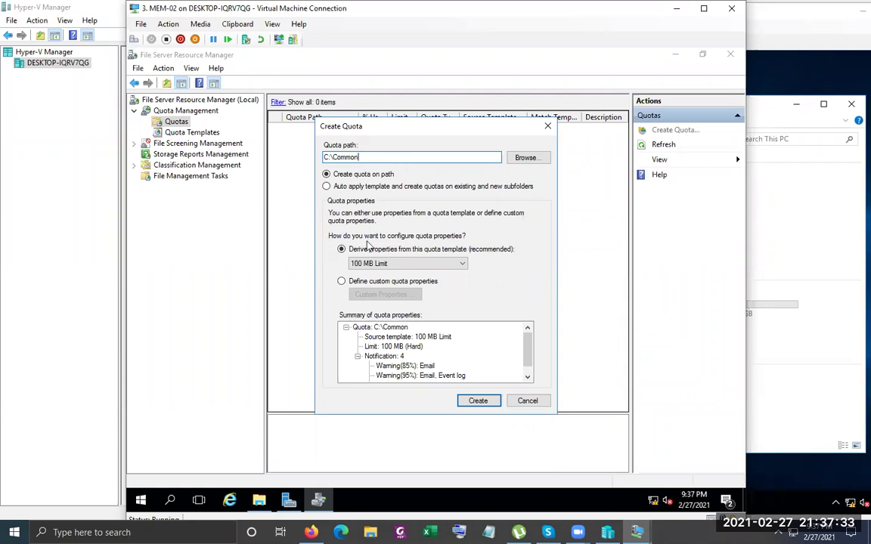
# Leave the 100 MB Limit template in place and choose 'Define custom quota properties'
pyautogui.click(462, 263)
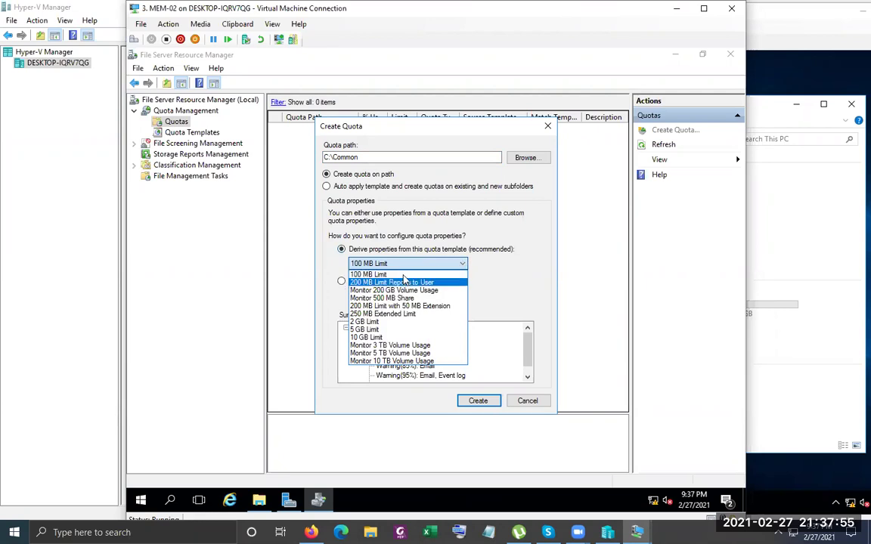
pyautogui.click(371, 274)
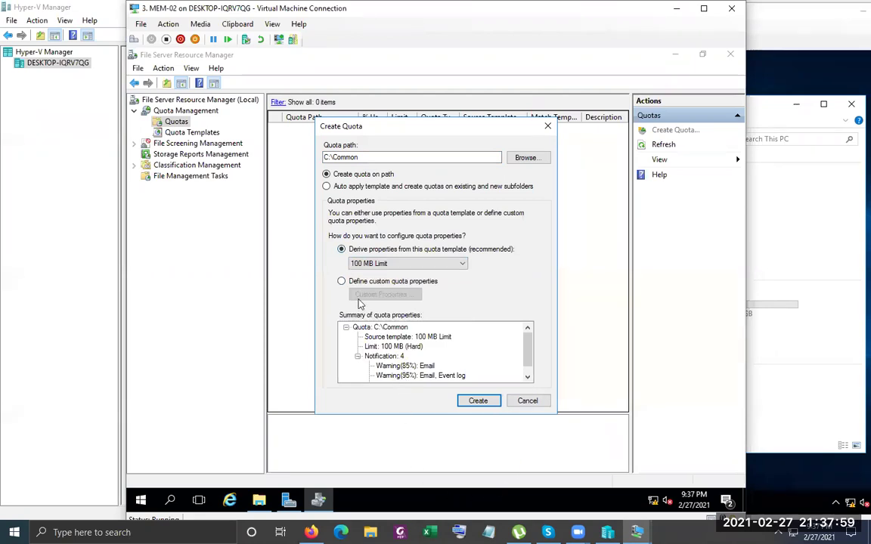
pyautogui.click(341, 280)
# In the custom quota properties, replace the 100 MB limit with 500
pyautogui.click(379, 294)
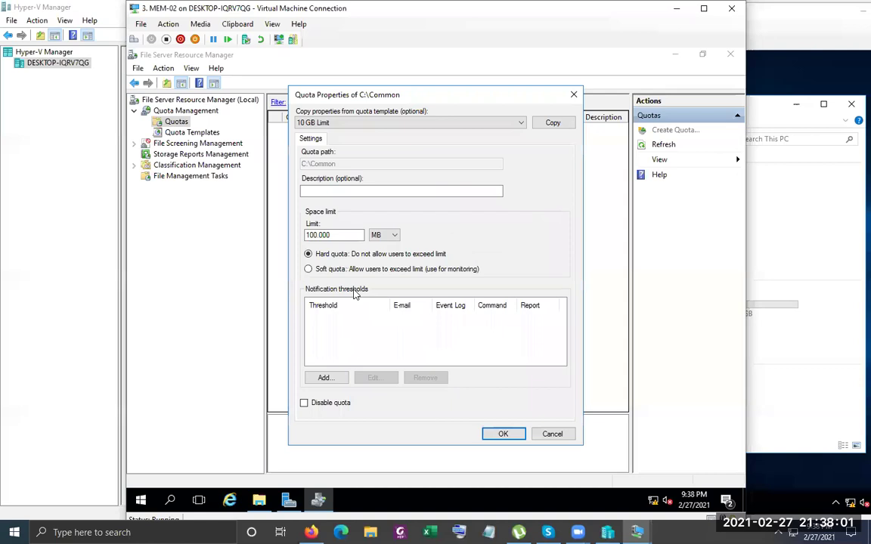
pyautogui.moveTo(339, 241); pyautogui.dragTo(321, 236)
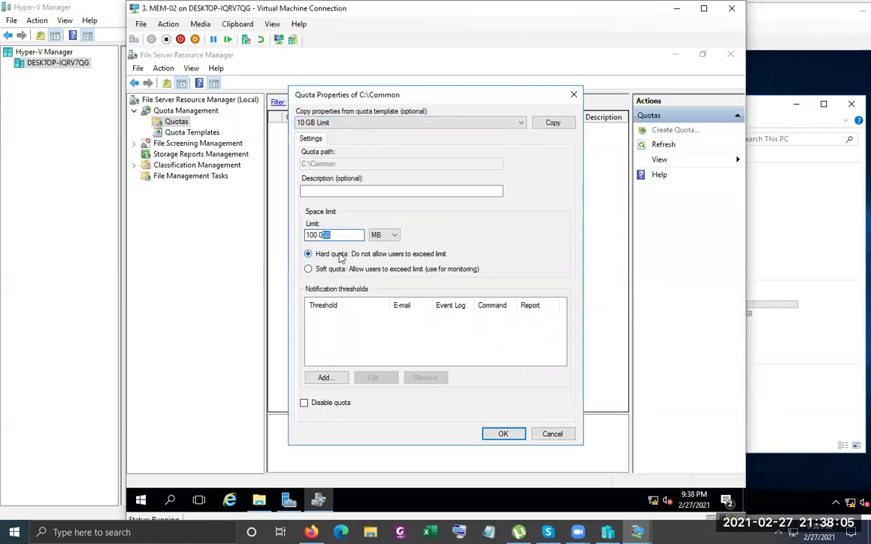
pyautogui.moveTo(331, 235); pyautogui.dragTo(229, 240)
pyautogui.write('500')
# Add an 85% threshold that e-mails the user who exceeded it
pyautogui.click(324, 380)
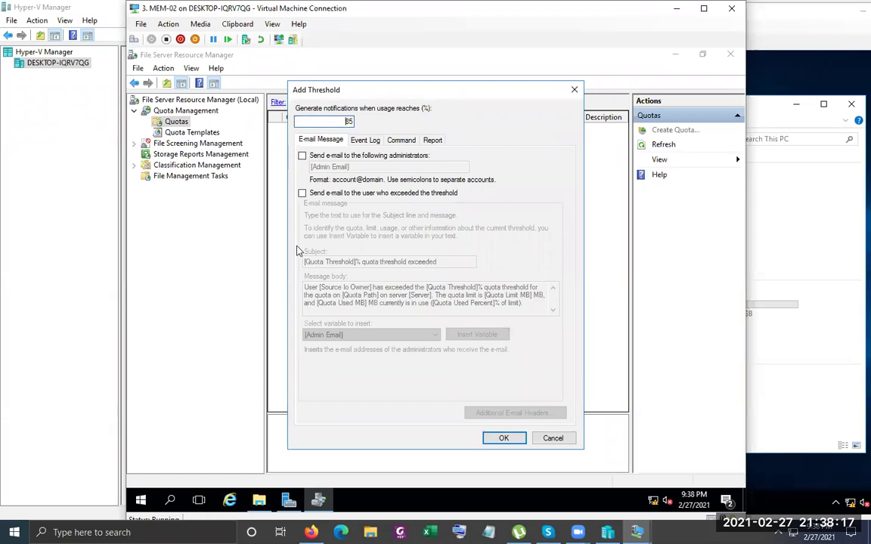
pyautogui.click(301, 193)
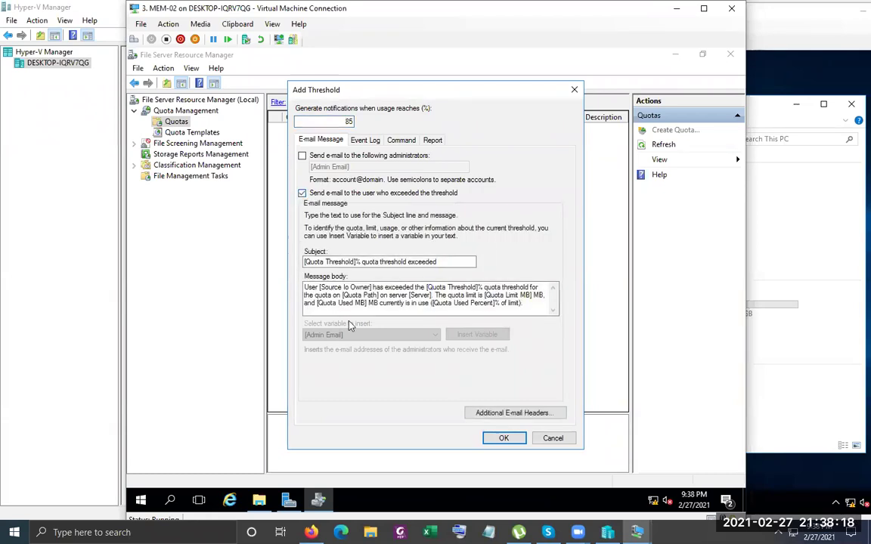
pyautogui.click(507, 441)
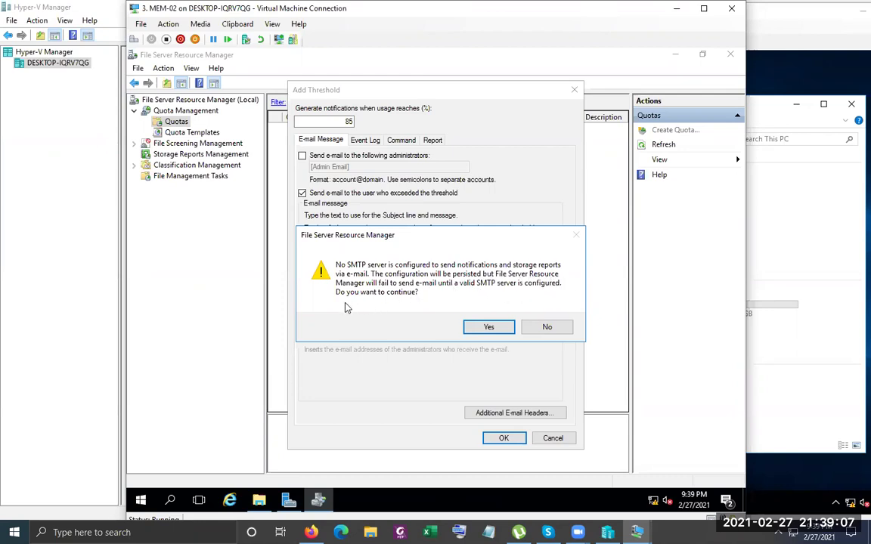
# Add a 90% threshold e-mailing both administrators and the user, accepting the SMTP warnings
pyautogui.click(490, 328)
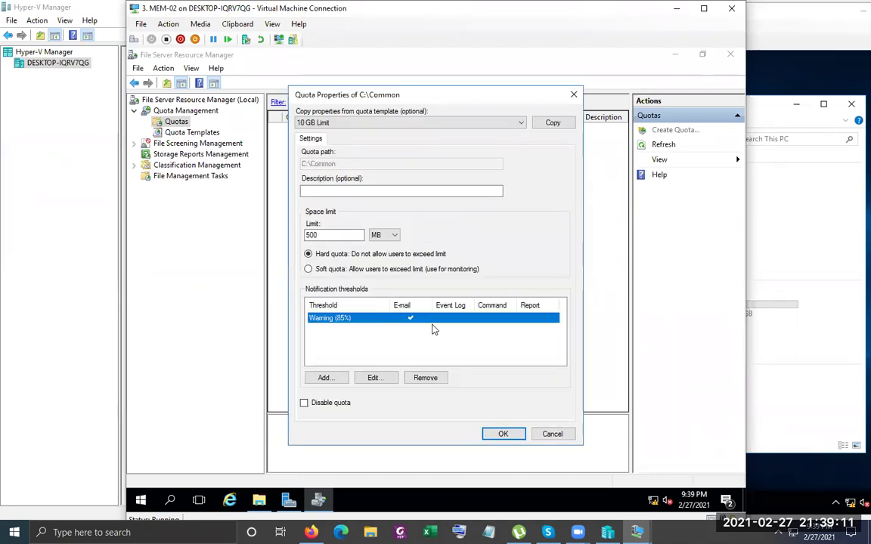
pyautogui.click(339, 382)
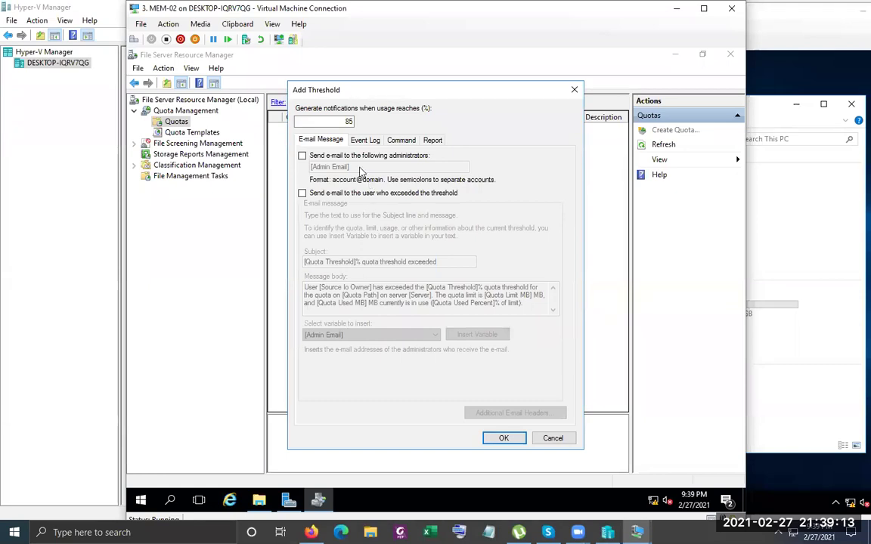
pyautogui.write('90')
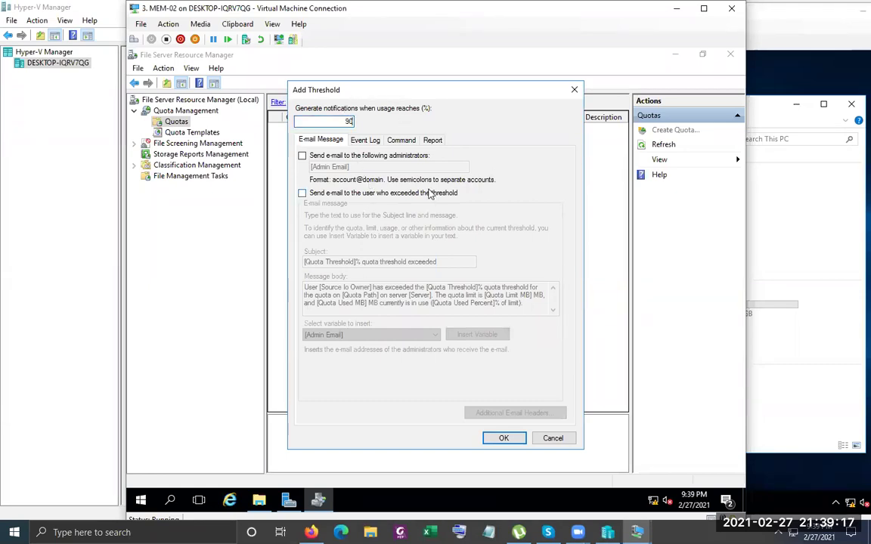
pyautogui.click(302, 193)
pyautogui.click(302, 155)
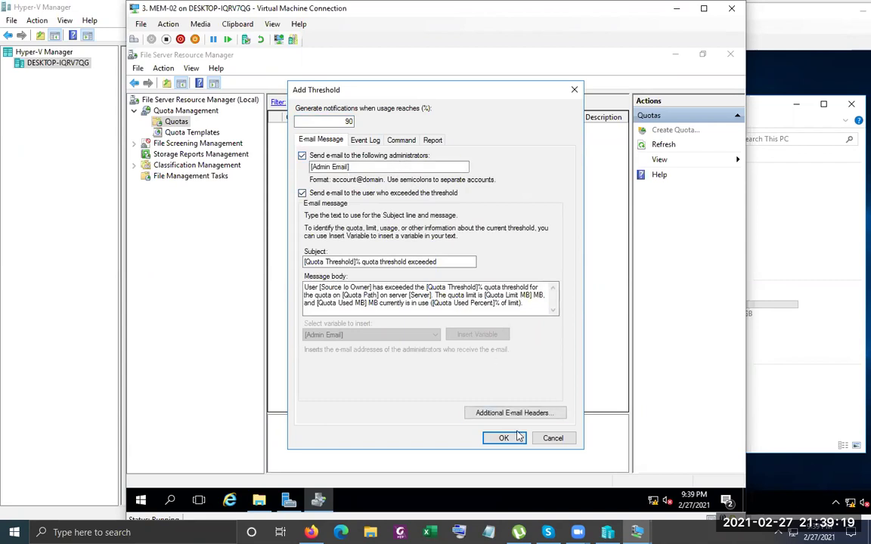
pyautogui.click(503, 438)
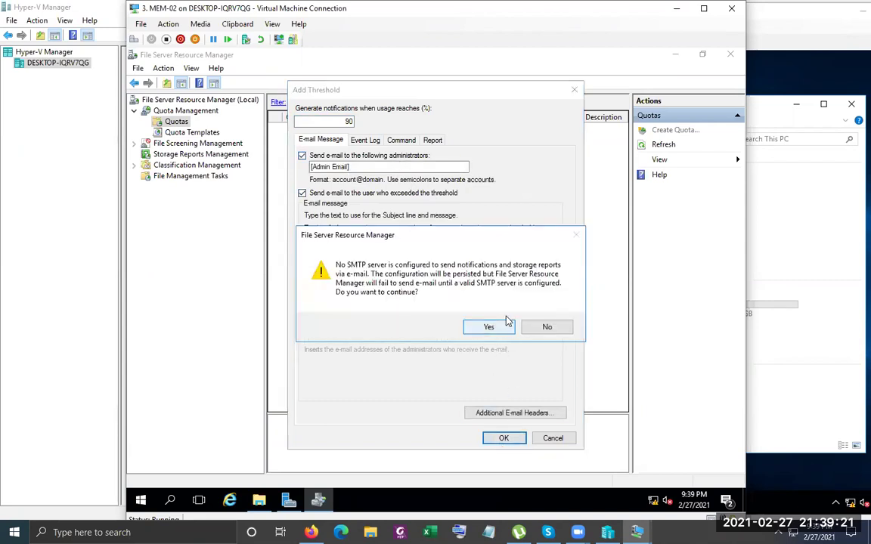
pyautogui.click(504, 328)
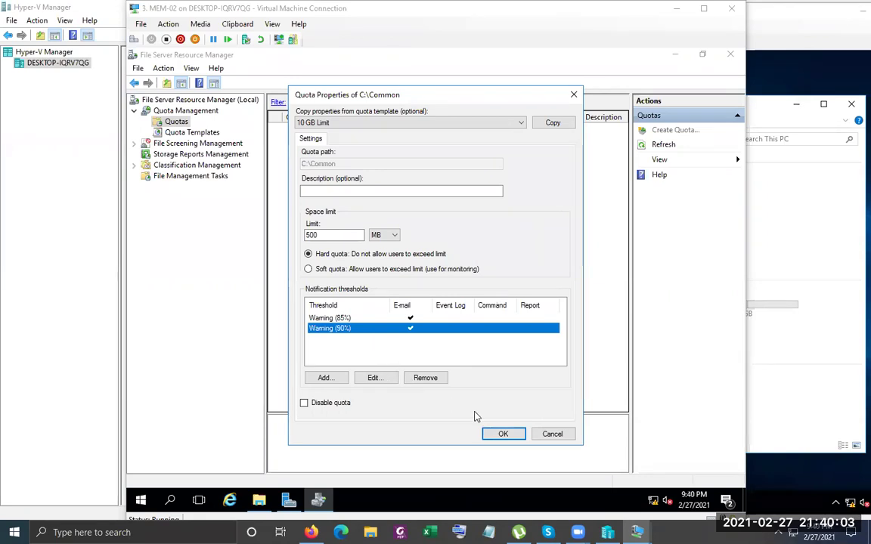
# Add a 100% threshold that e-mails administrators and the user and writes an event log warning
pyautogui.click(345, 378)
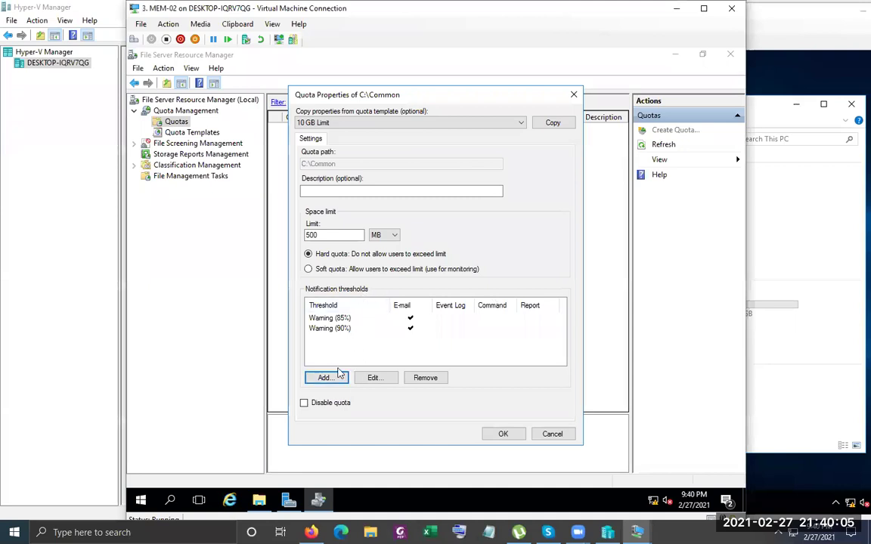
pyautogui.click(337, 378)
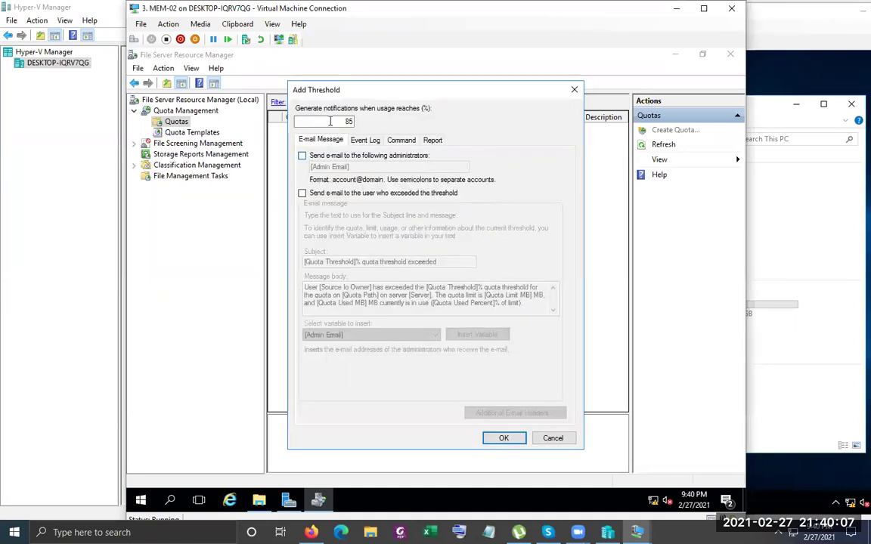
pyautogui.write('100')
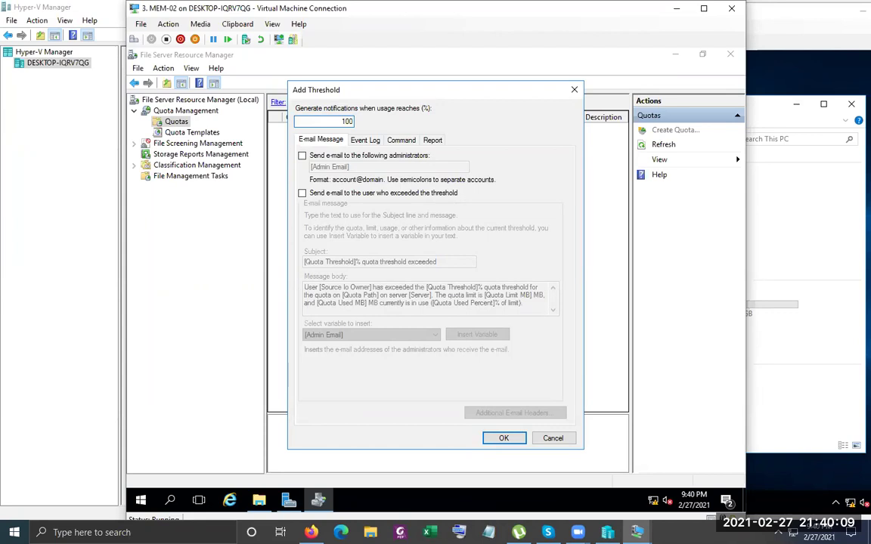
pyautogui.click(302, 155)
pyautogui.click(302, 192)
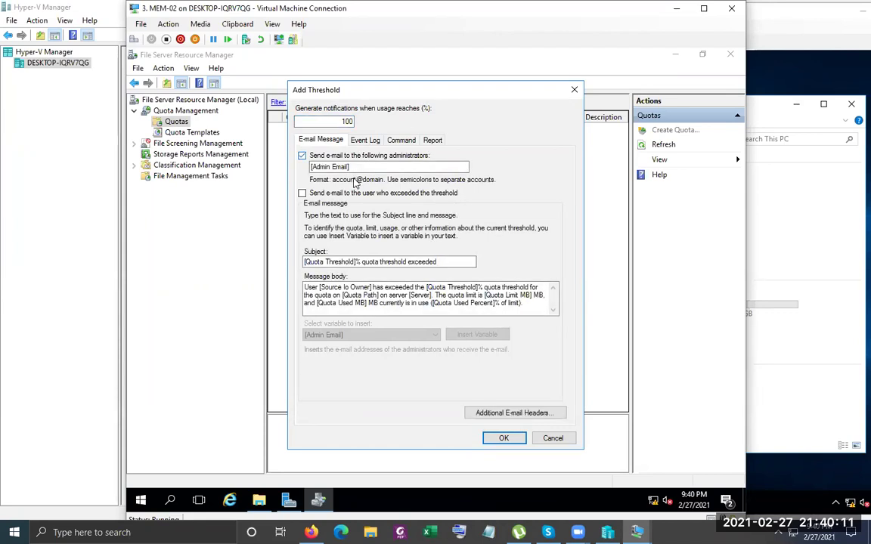
pyautogui.click(366, 141)
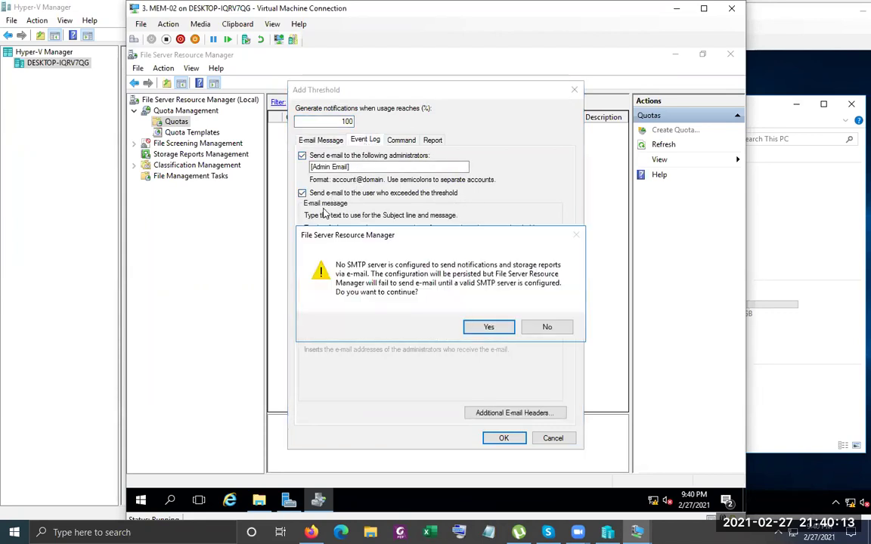
pyautogui.click(488, 330)
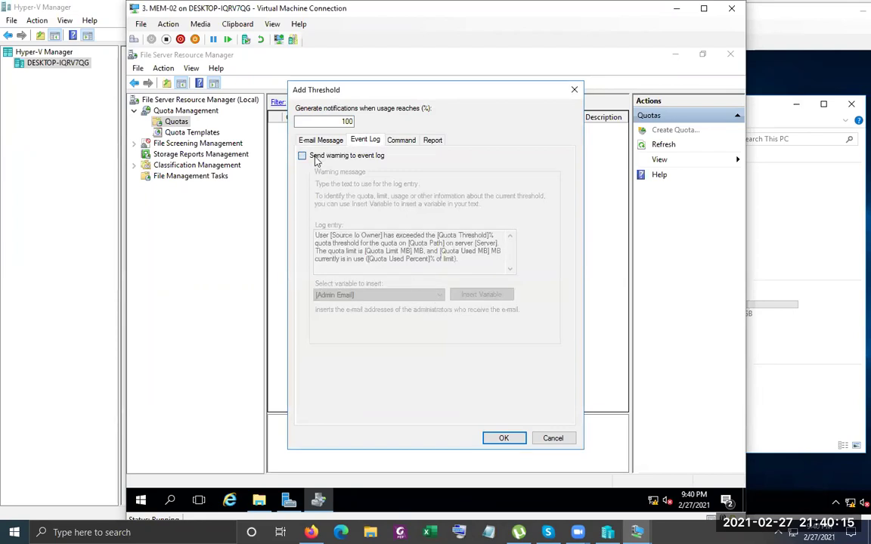
pyautogui.click(302, 155)
# Generate Duplicate Files, Large Files, Least Recently Accessed and Quota Usage reports, sent to administrators
pyautogui.click(435, 140)
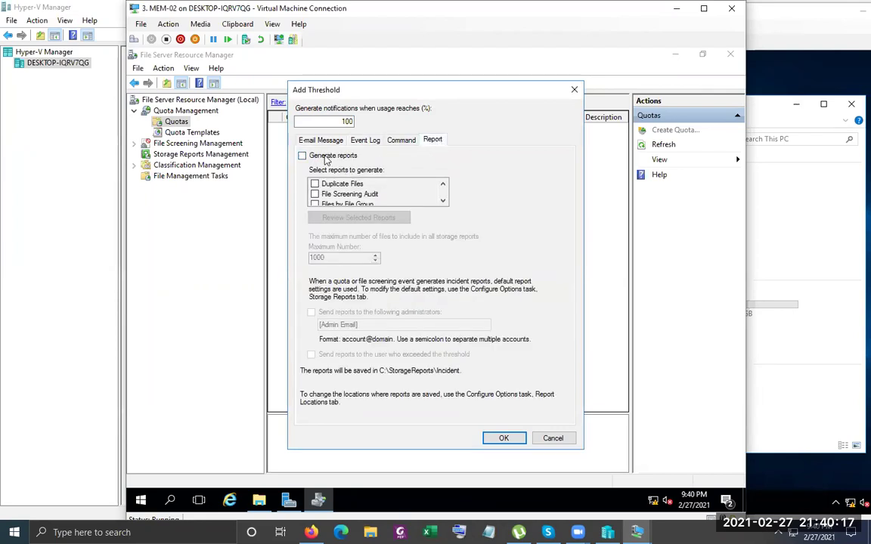
pyautogui.click(302, 155)
pyautogui.click(316, 184)
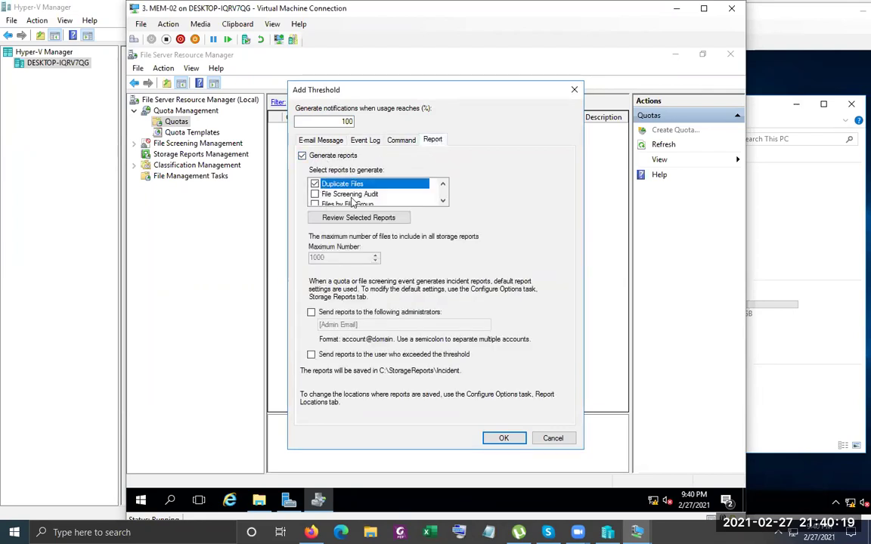
pyautogui.scroll(-1, 353, 198)
pyautogui.scroll(1, 353, 198)
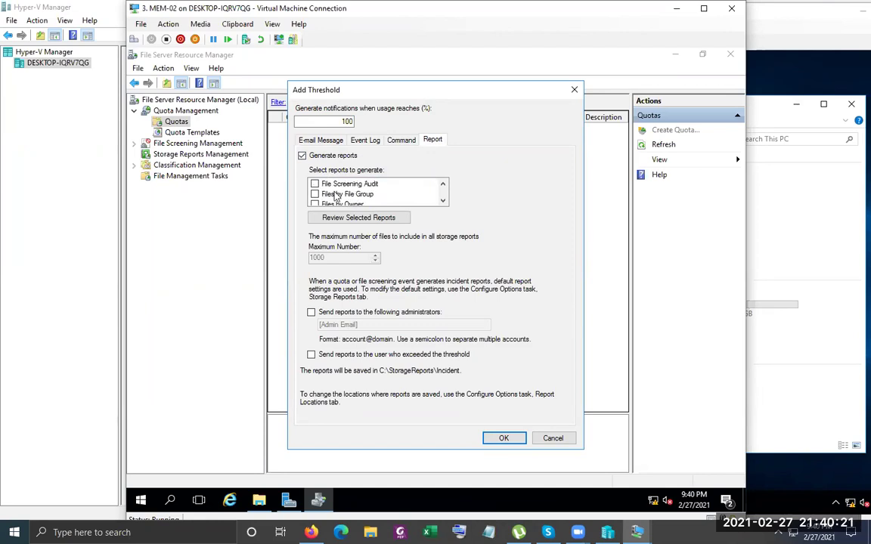
pyautogui.scroll(-1, 310, 201)
pyautogui.scroll(-1, 316, 200)
pyautogui.scroll(-1, 316, 200)
pyautogui.click(315, 195)
pyautogui.scroll(-1, 315, 195)
pyautogui.click(315, 195)
pyautogui.click(316, 195)
pyautogui.scroll(-1, 316, 195)
pyautogui.scroll(-1, 316, 196)
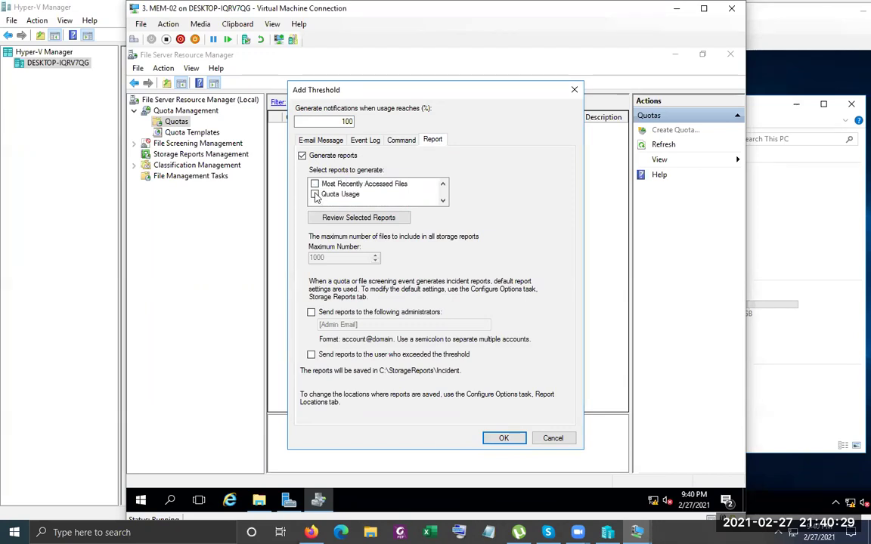
pyautogui.click(316, 194)
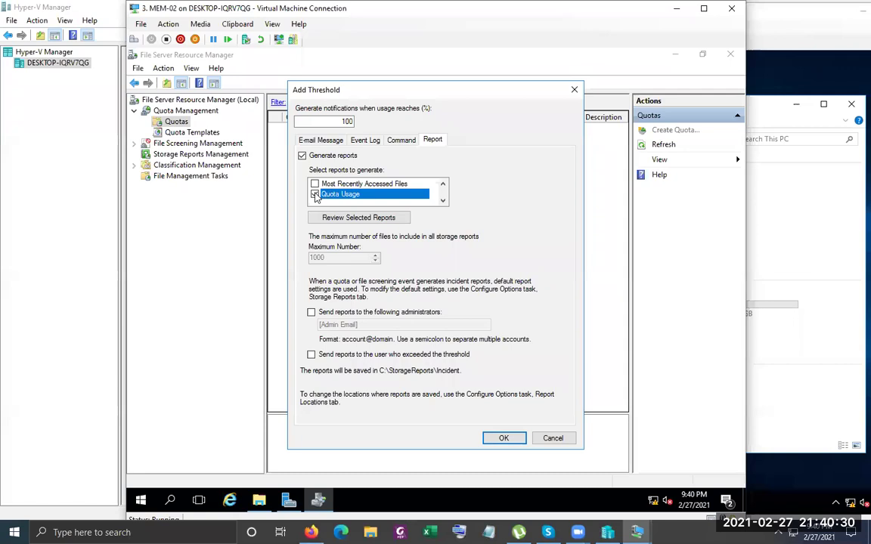
pyautogui.click(356, 313)
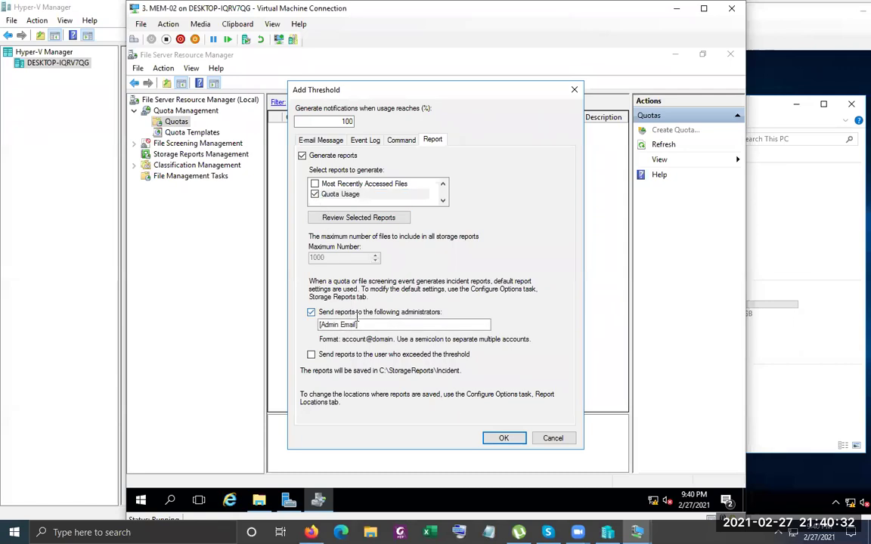
pyautogui.click(503, 439)
pyautogui.click(496, 330)
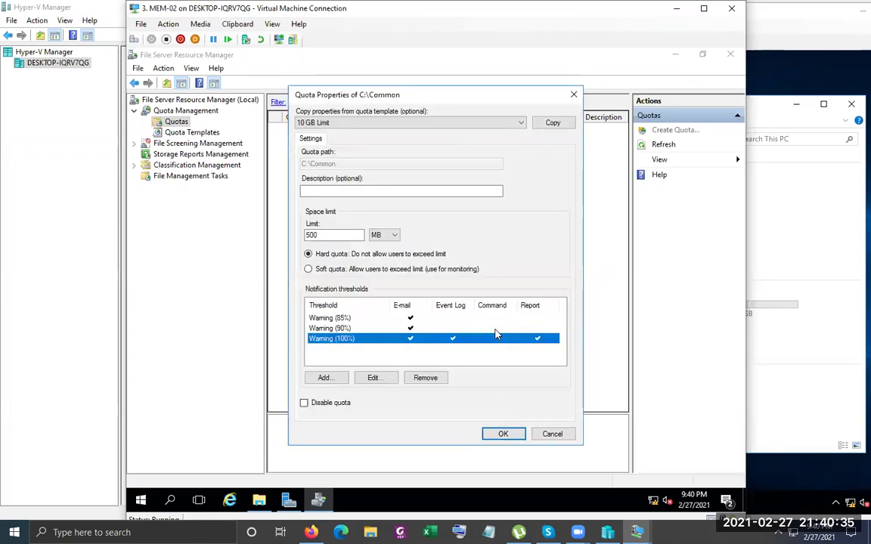
# Create the 500 MB C:\Common quota and save it as template xyz-company500MBQuotaLimit
pyautogui.click(502, 436)
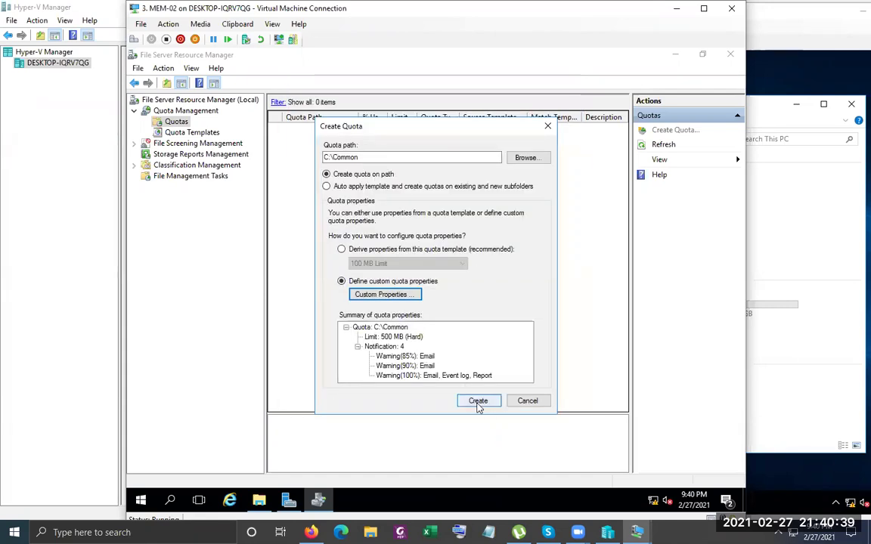
pyautogui.click(477, 402)
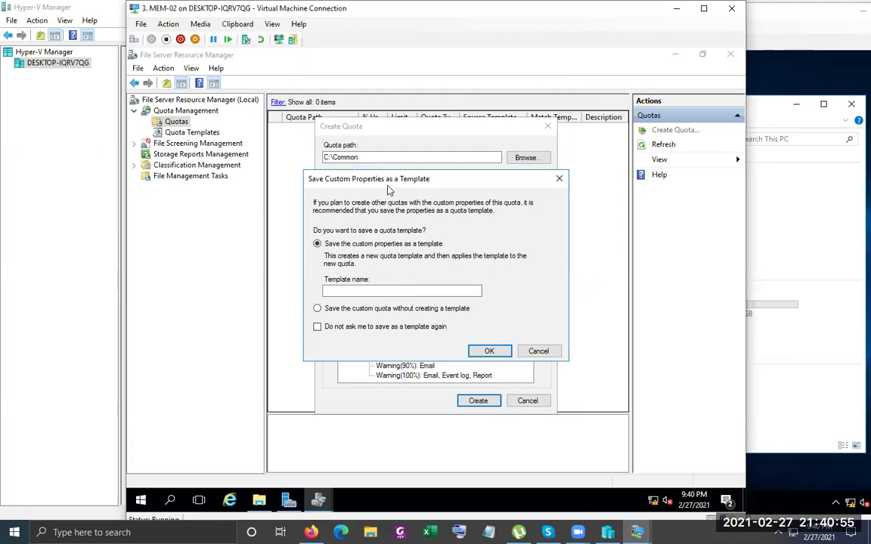
pyautogui.click(383, 292)
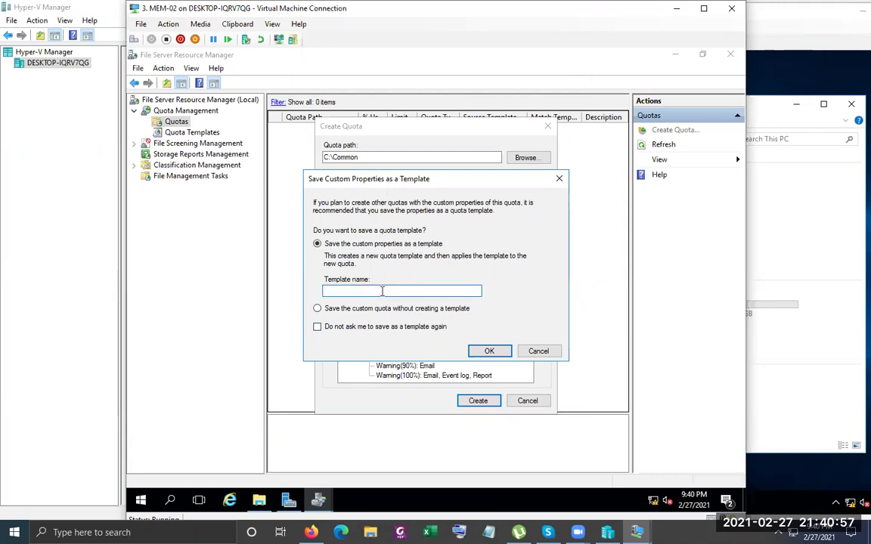
pyautogui.write('xyz-compan')
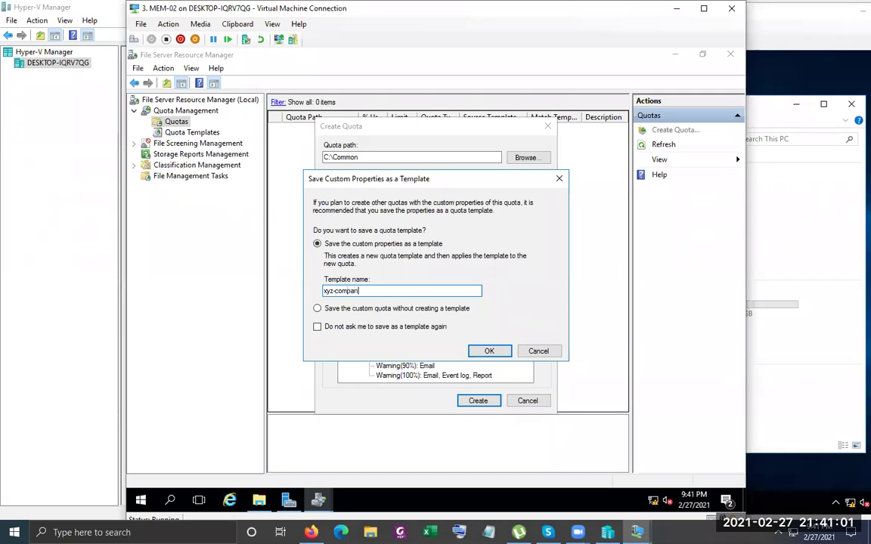
pyautogui.write('y500M')
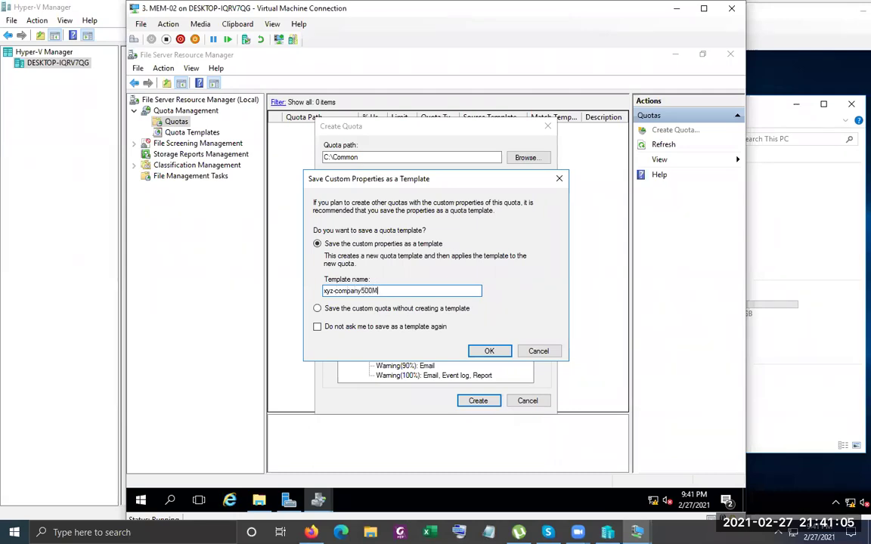
pyautogui.write('BQuotaLimit')
pyautogui.press('Return')
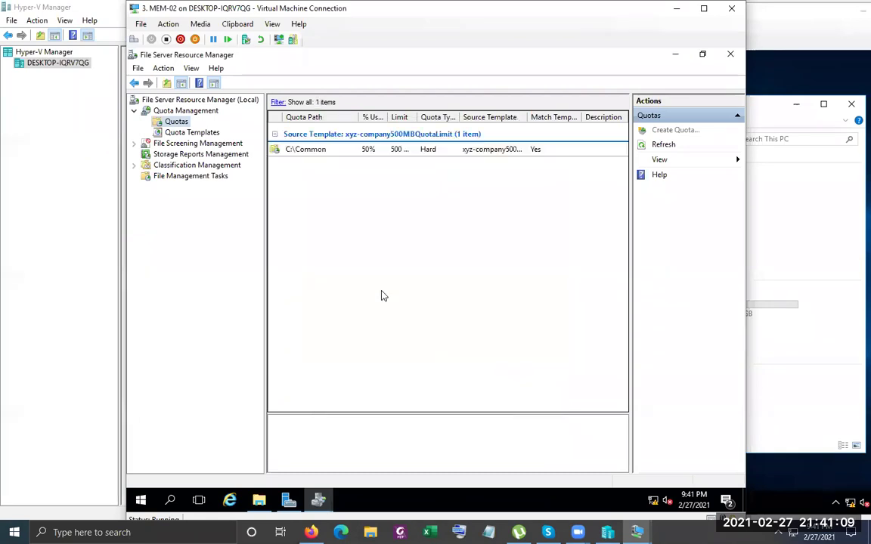
# Check the xyz-company500MBQuotaLimit template, then widen the quota list's Limit and Source Template columns and refresh
pyautogui.click(192, 132)
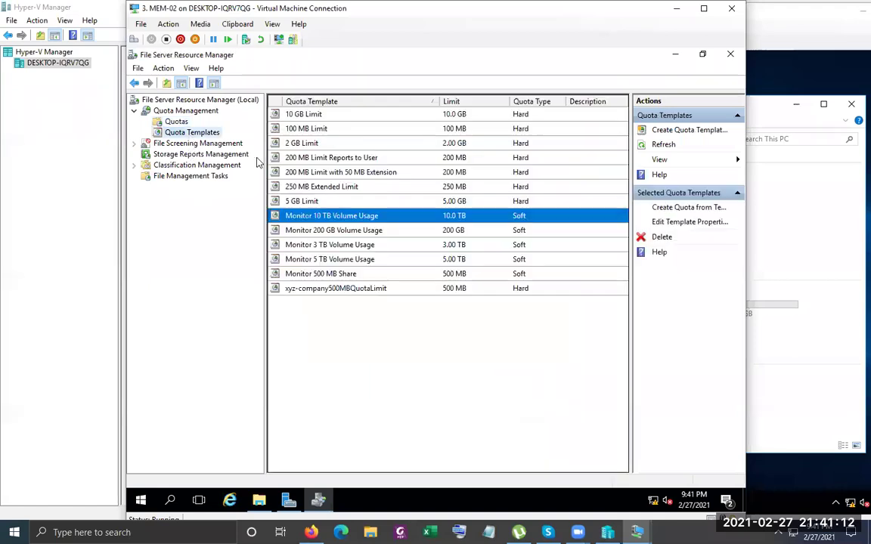
pyautogui.click(348, 292)
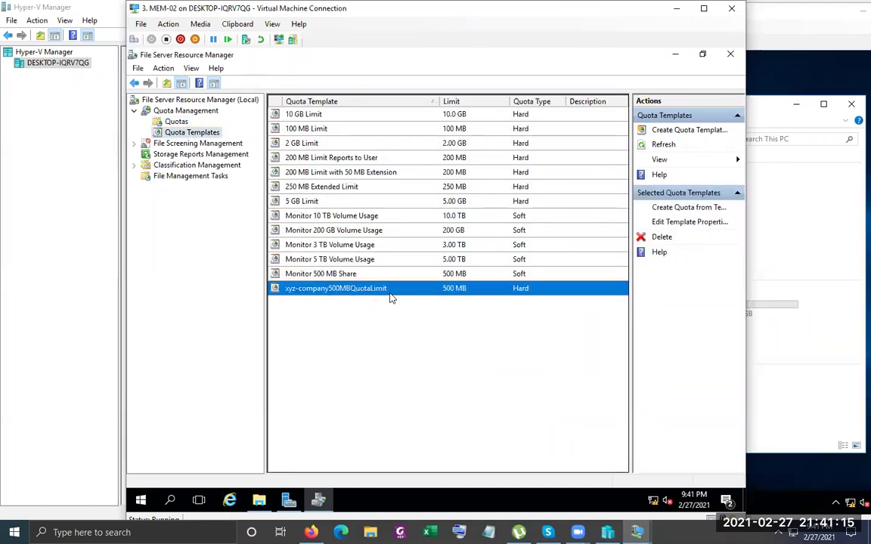
pyautogui.click(177, 122)
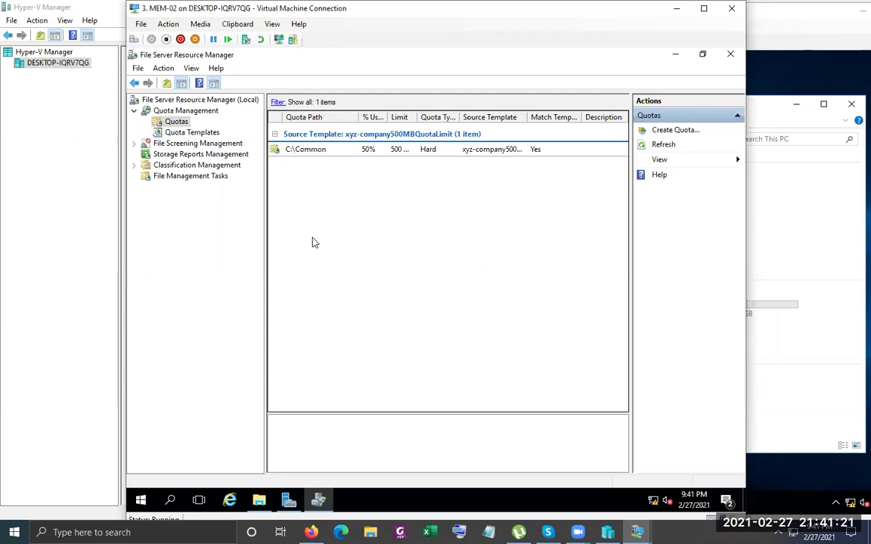
pyautogui.moveTo(360, 117); pyautogui.dragTo(369, 118)
pyautogui.doubleClick(533, 116)
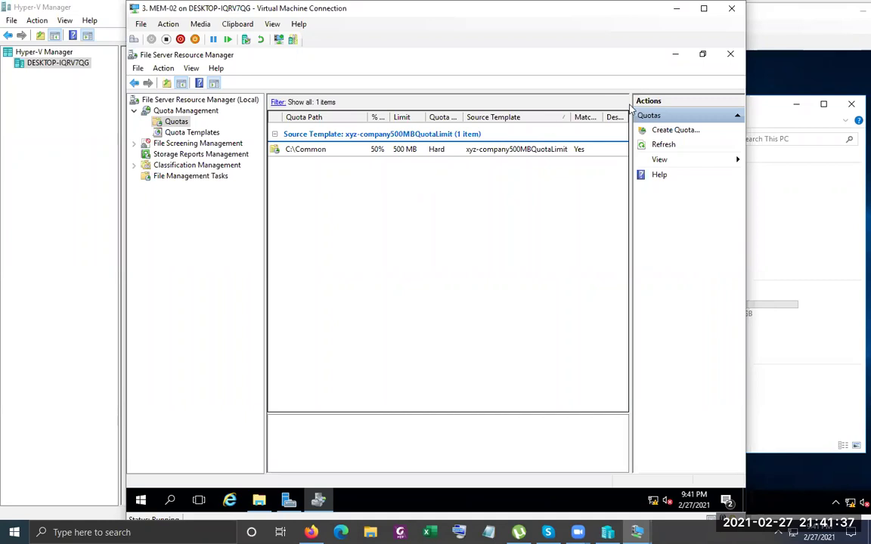
pyautogui.click(656, 144)
# Open Configure Options from the File Server Resource Manager (Local) server entry
pyautogui.click(175, 113)
pyautogui.rightClick(174, 115)
pyautogui.press('Escape')
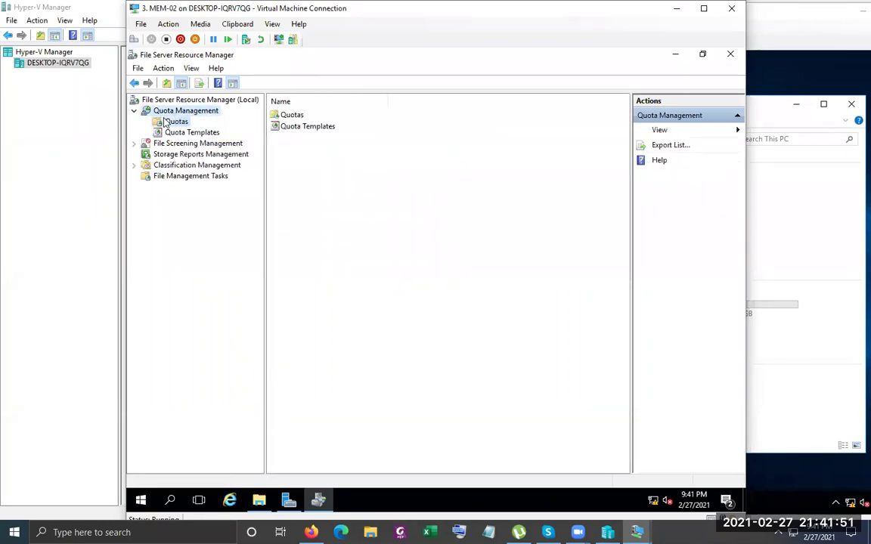
pyautogui.click(177, 121)
pyautogui.rightClick(184, 127)
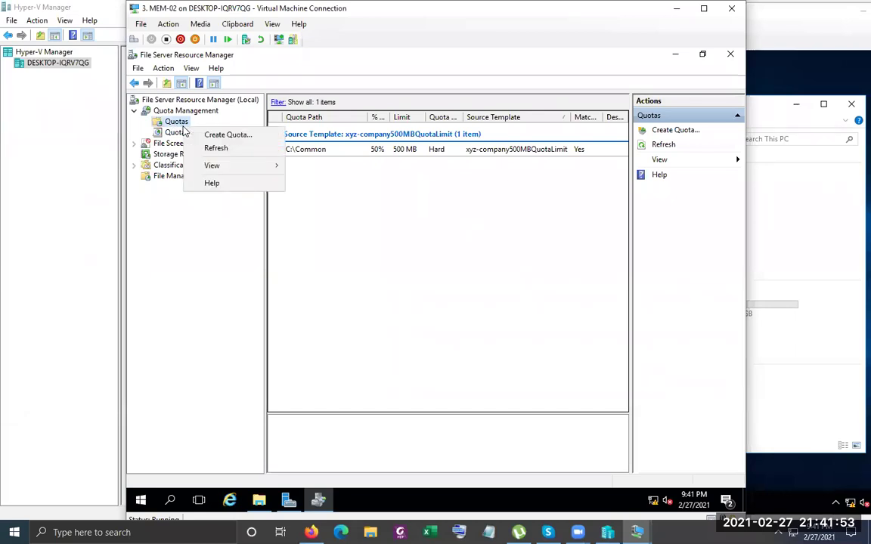
pyautogui.rightClick(184, 101)
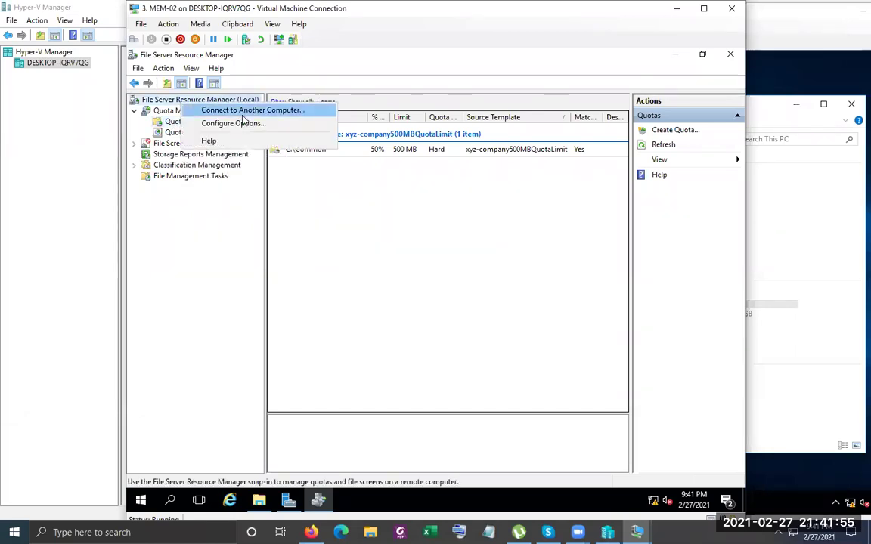
pyautogui.press('Escape')
pyautogui.click(154, 105)
pyautogui.rightClick(153, 104)
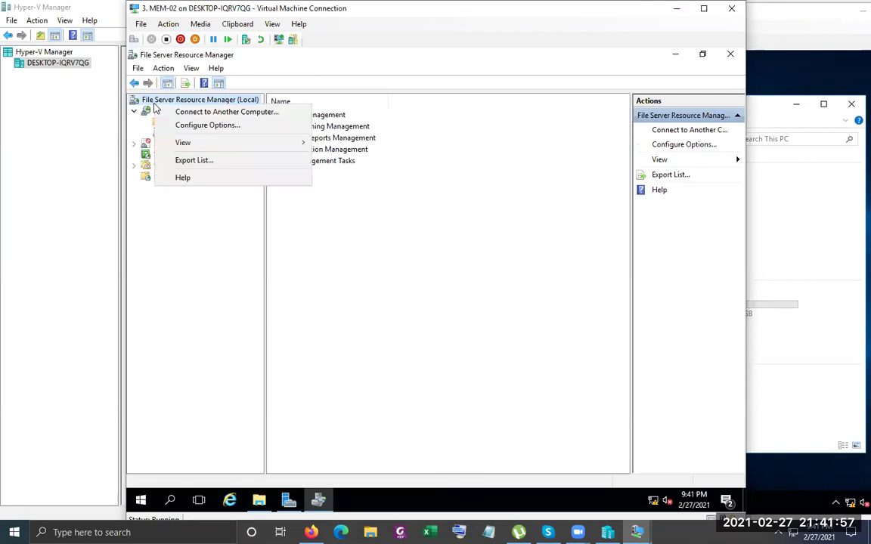
pyautogui.click(221, 127)
# Enter mail.example.com as the SMTP server and select the default sender address
pyautogui.moveTo(382, 79); pyautogui.dragTo(360, 118)
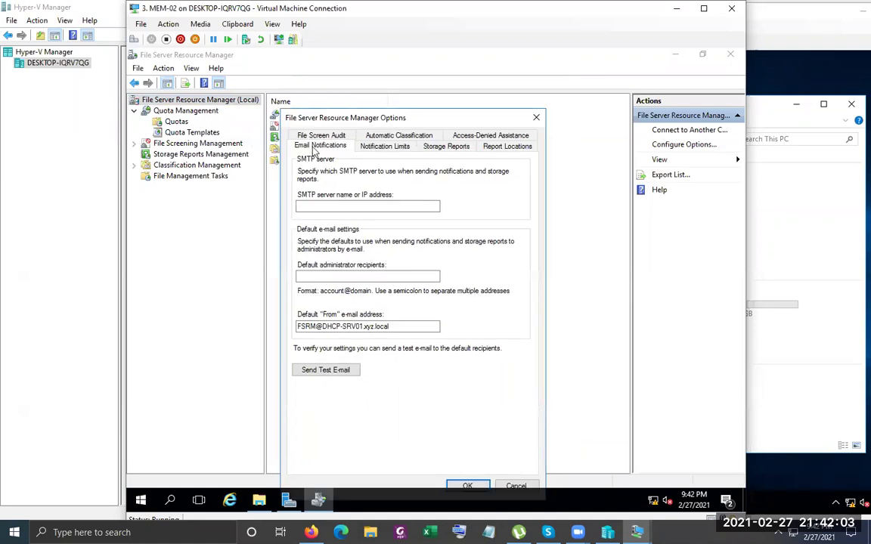
pyautogui.click(325, 205)
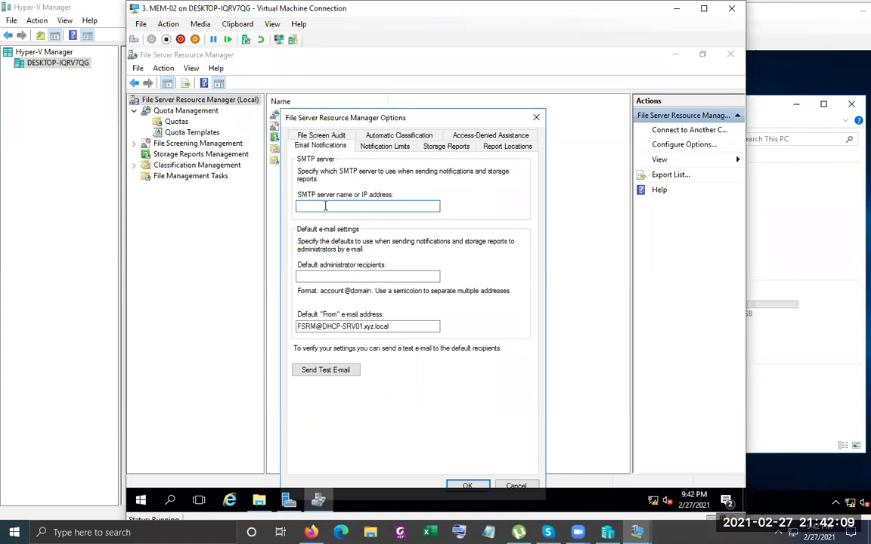
pyautogui.write('mail.example.com')
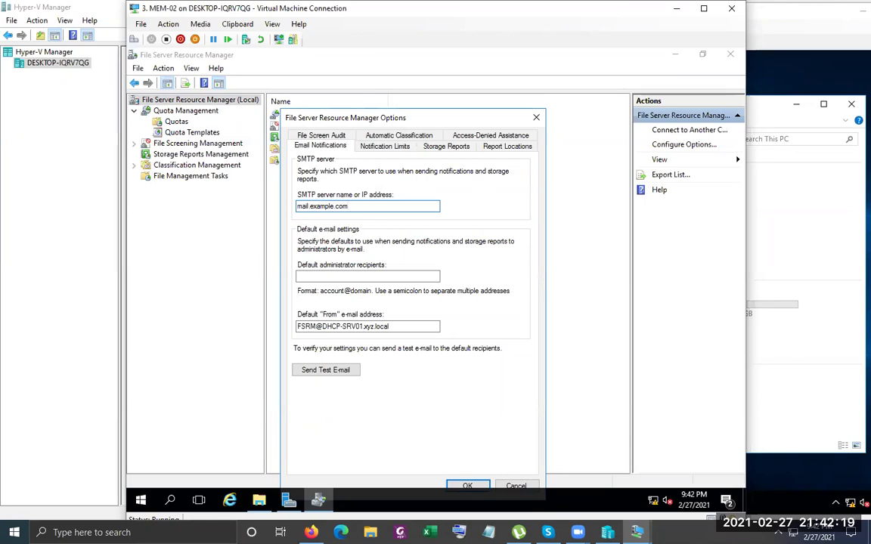
pyautogui.click(326, 277)
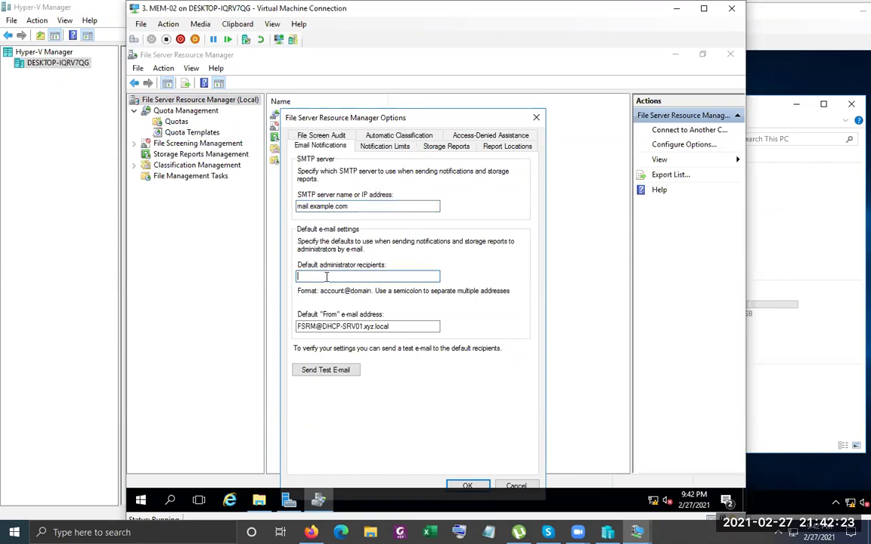
pyautogui.moveTo(316, 326); pyautogui.dragTo(252, 331)
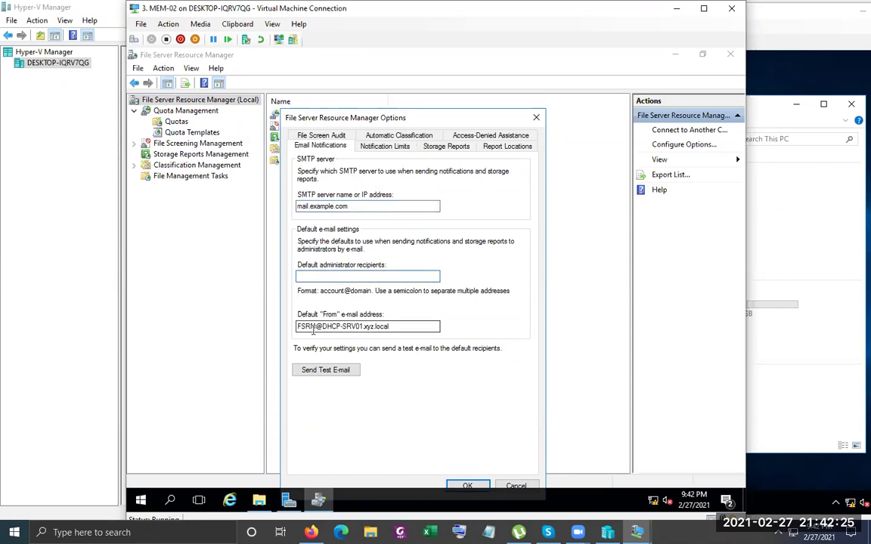
pyautogui.moveTo(407, 325); pyautogui.dragTo(295, 327)
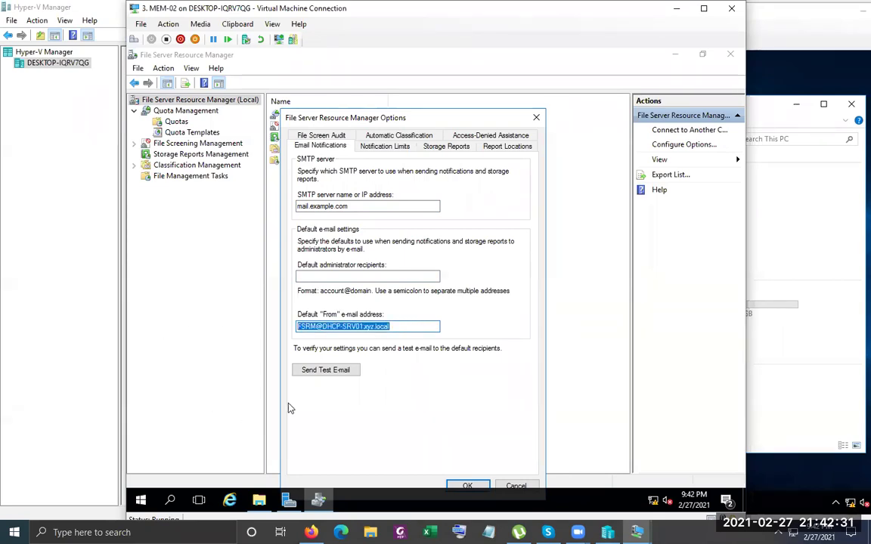
# Send test e-mails twice and dismiss the resulting failure and missing-address errors
pyautogui.click(326, 372)
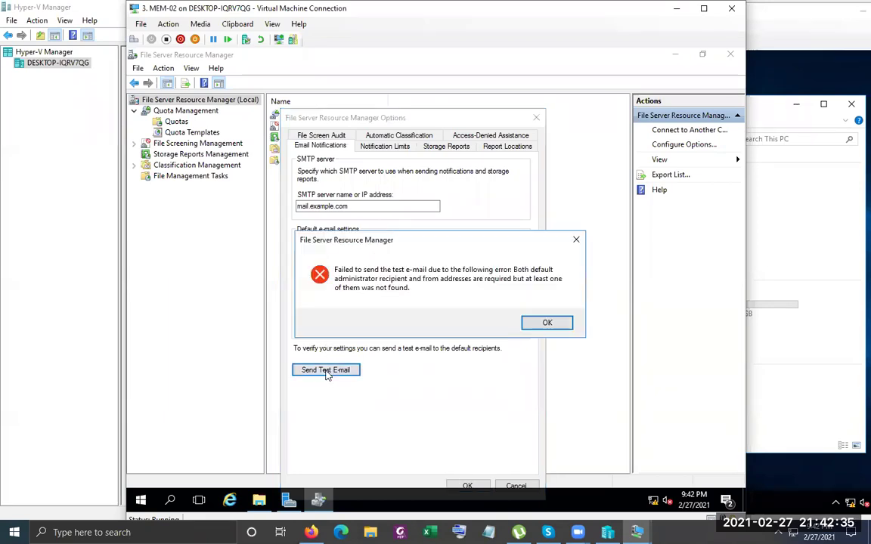
pyautogui.click(534, 324)
pyautogui.click(352, 277)
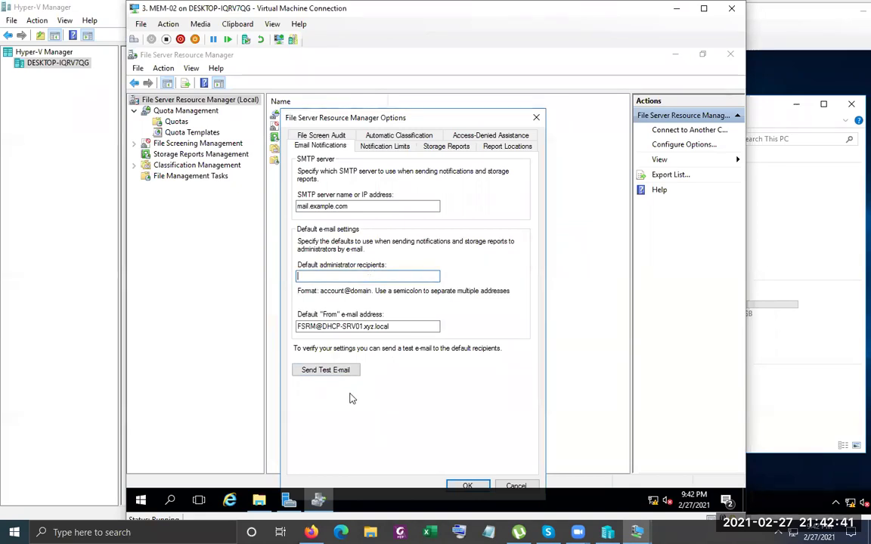
pyautogui.click(340, 373)
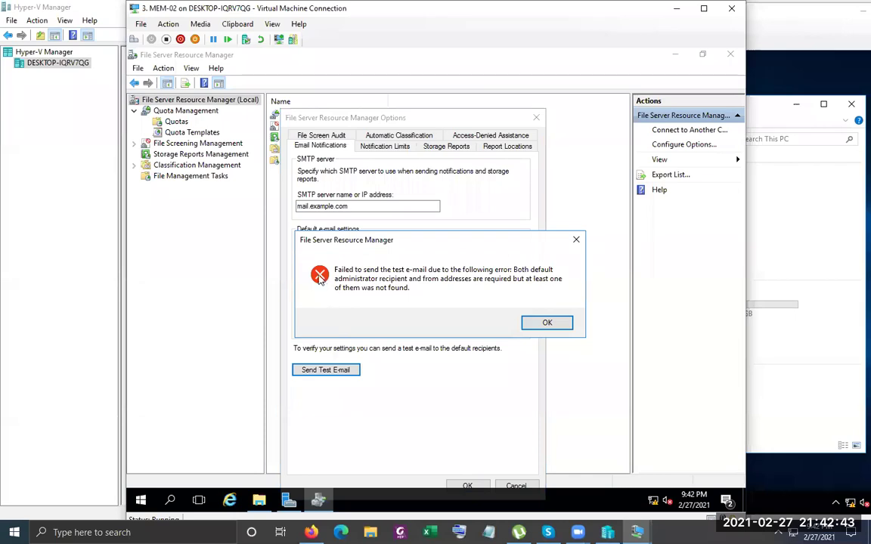
pyautogui.click(551, 326)
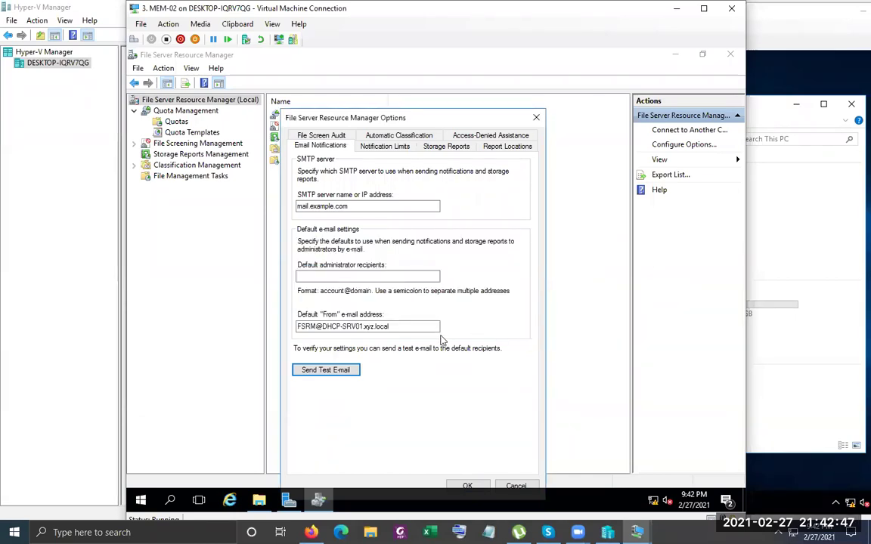
pyautogui.click(399, 148)
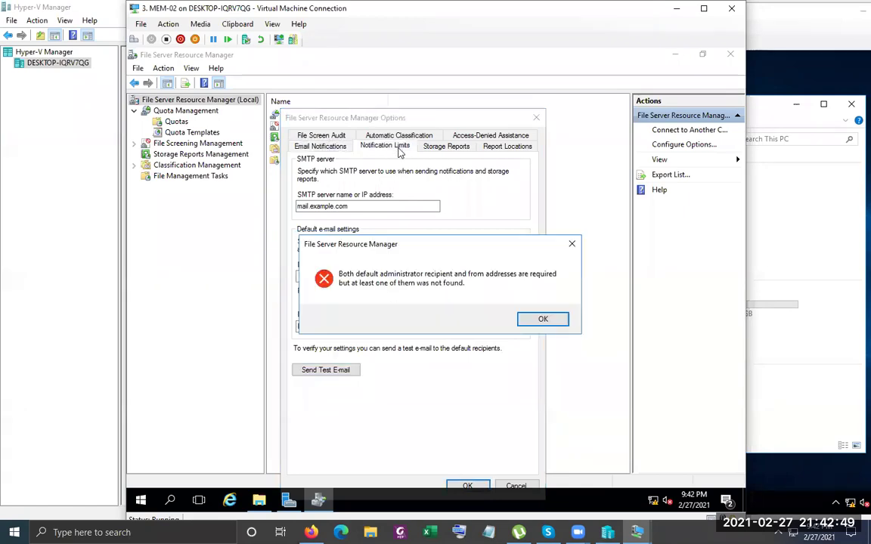
pyautogui.click(549, 319)
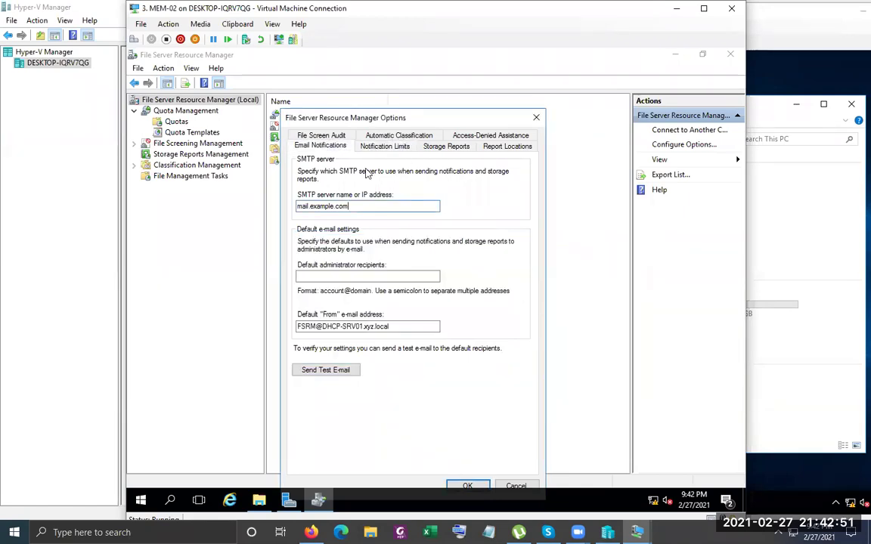
# Cancel the File Server Resource Manager Options without saving and bring the Windows 10 client VM forward
pyautogui.click(389, 326)
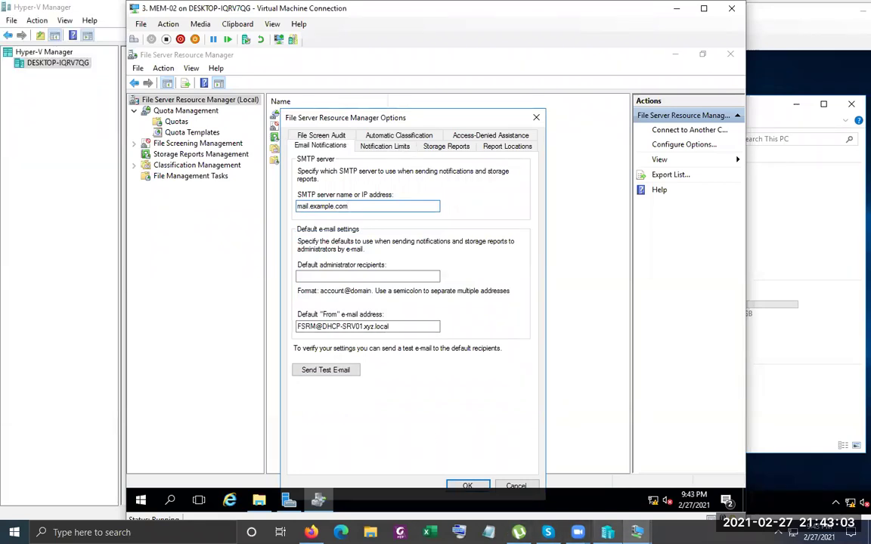
pyautogui.click(398, 326)
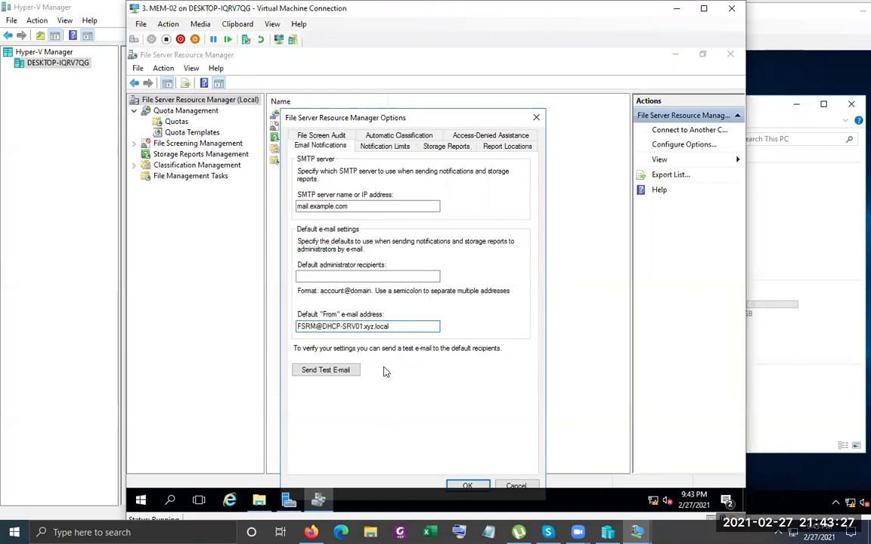
pyautogui.click(514, 486)
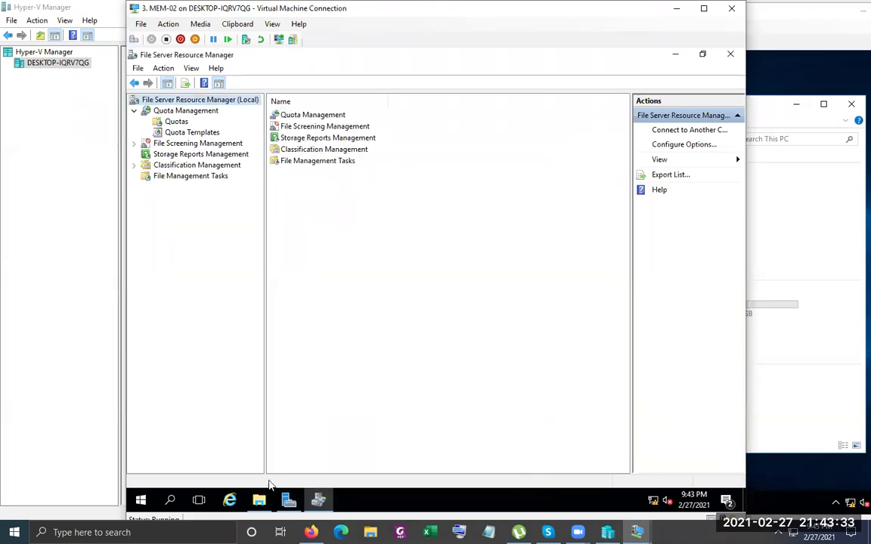
pyautogui.click(760, 344)
# Sign in to the Windows 10 client with the account password
pyautogui.click(643, 349)
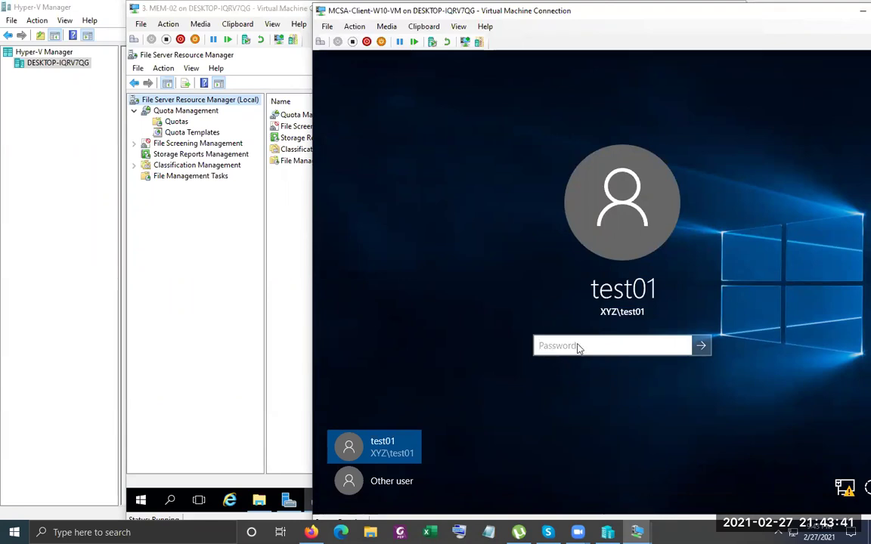
pyautogui.write('********')
pyautogui.press('Return')
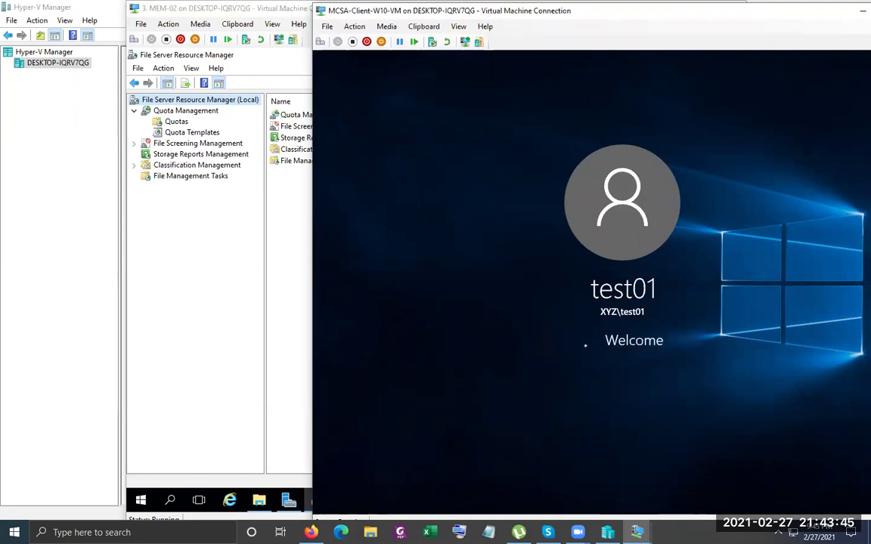
# Refresh This PC so Common (Z:) shows 245 MB free of 500 MB, then return to MEM-02
pyautogui.rightClick(719, 352)
pyautogui.rightClick(720, 380)
pyautogui.click(751, 293)
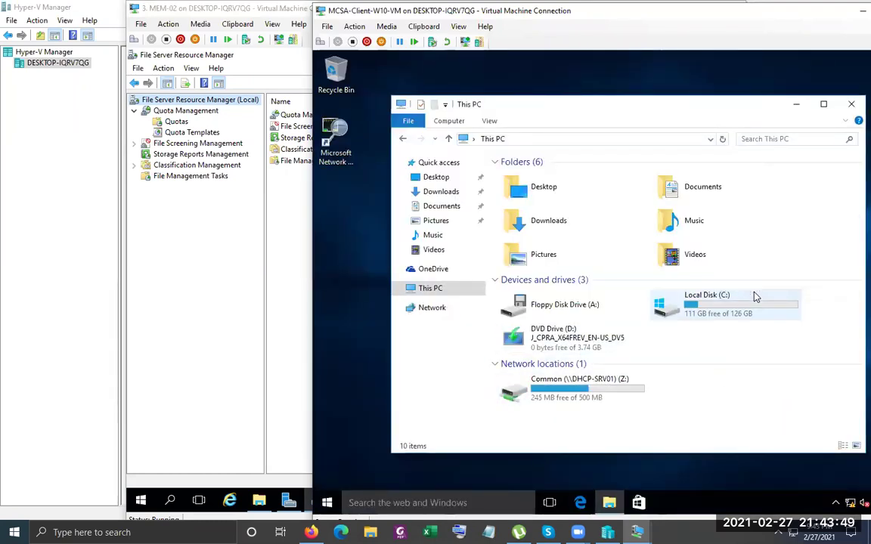
pyautogui.click(557, 406)
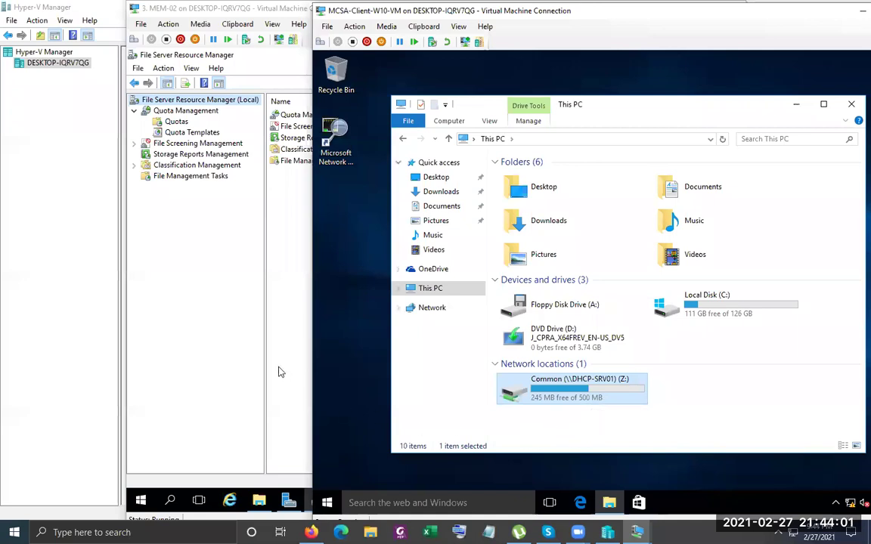
pyautogui.click(252, 357)
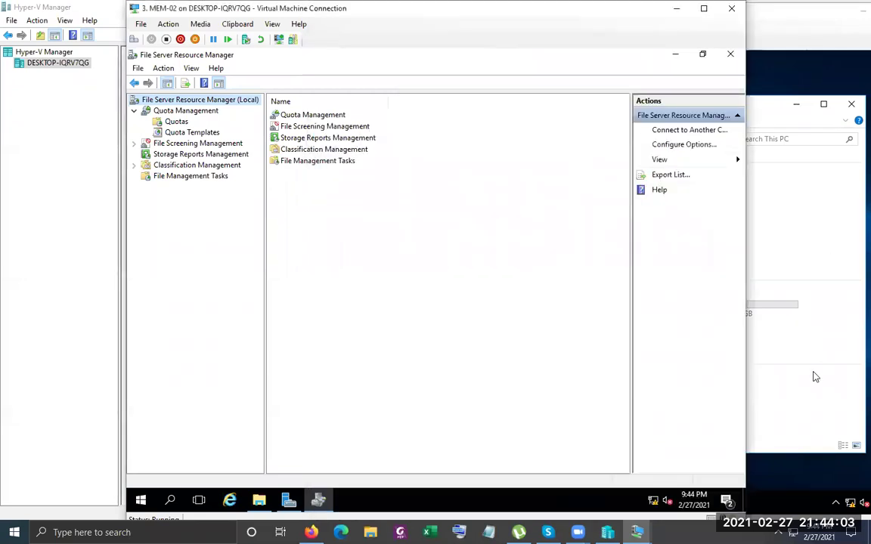
# Shift the MEM-02 console window about 100 px left so the client window shows beside it
pyautogui.click(813, 379)
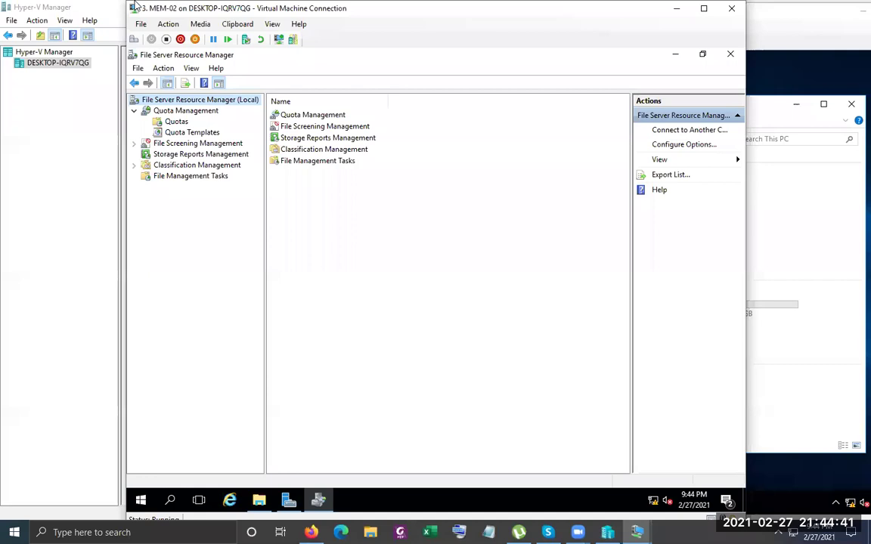
pyautogui.moveTo(134, 5); pyautogui.dragTo(58, 6)
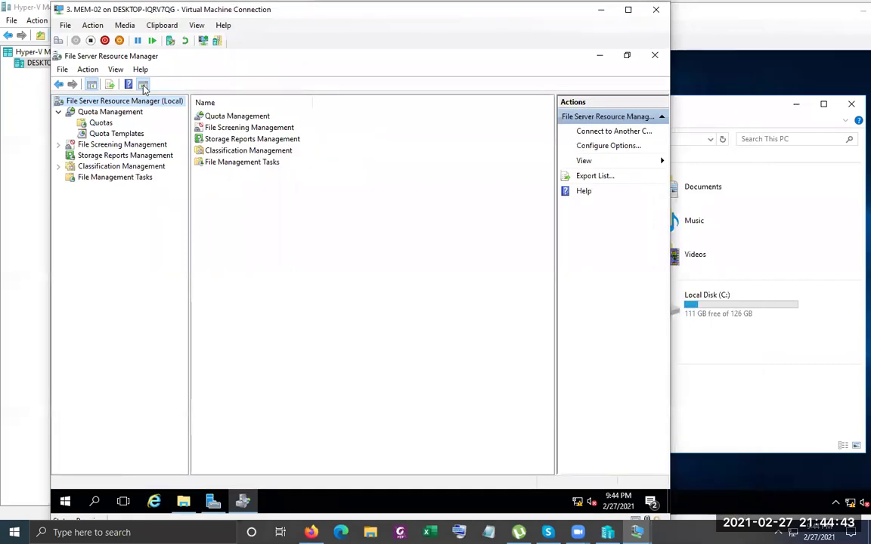
# Expand File Screening Management and widen the name column so all five template names read fully
pyautogui.doubleClick(144, 146)
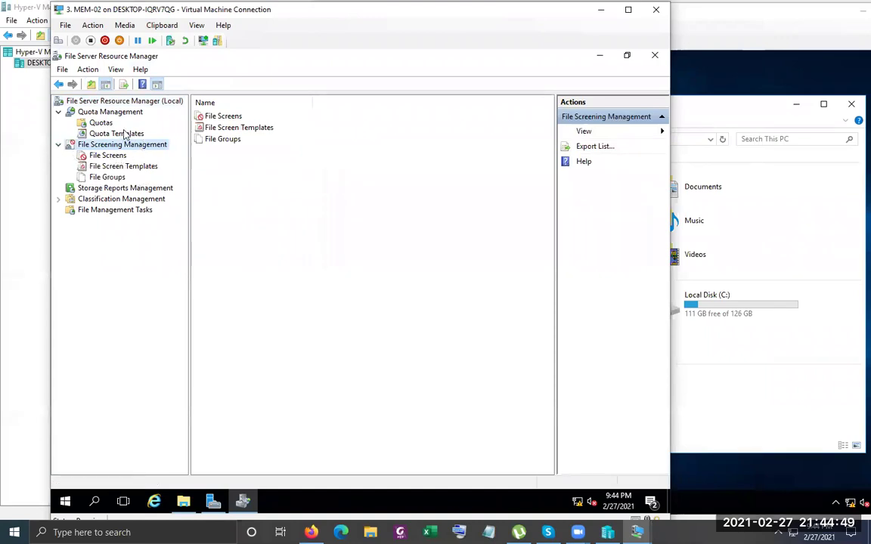
pyautogui.click(107, 167)
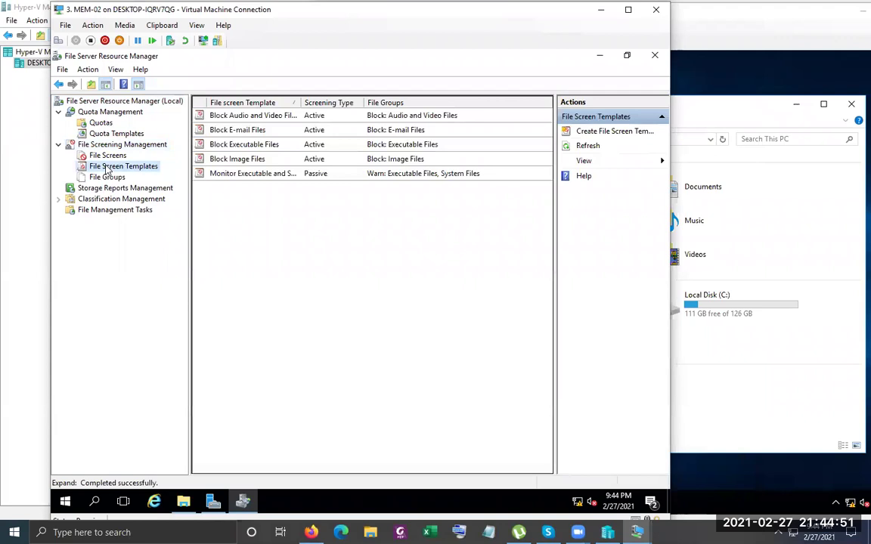
pyautogui.click(118, 133)
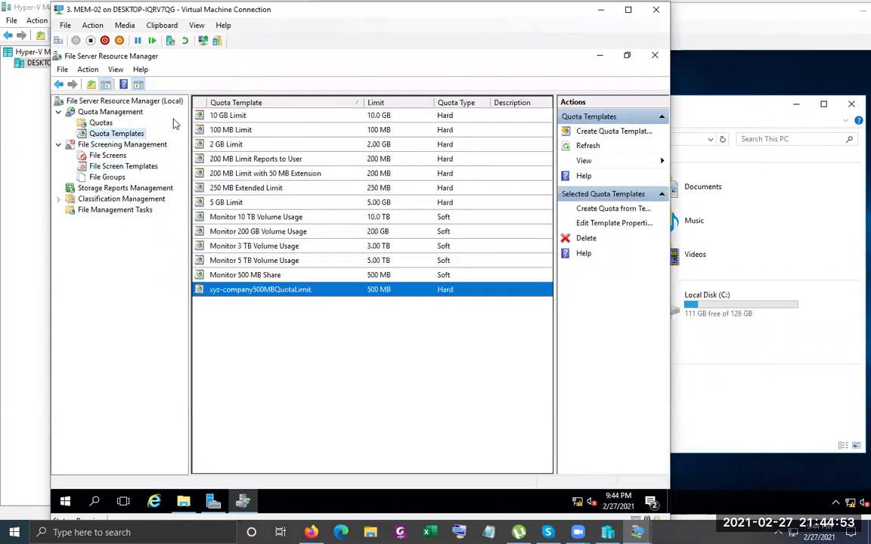
pyautogui.click(137, 169)
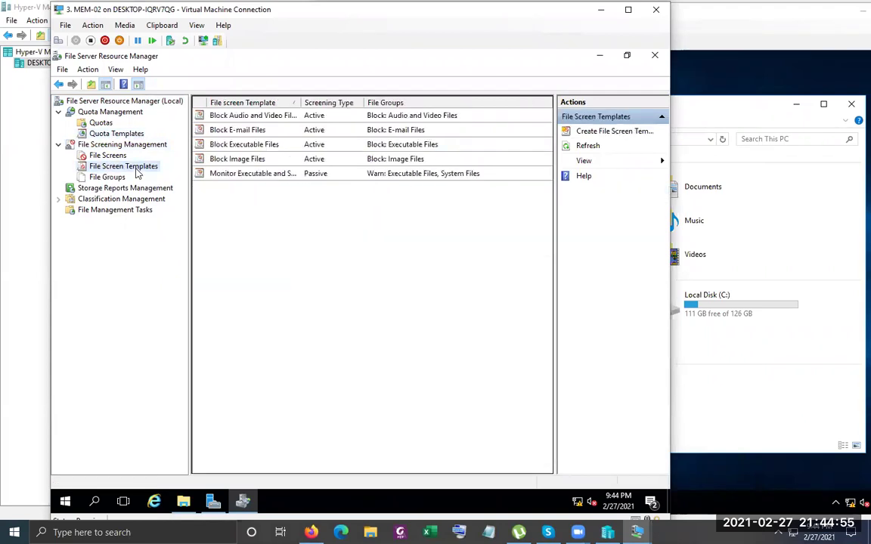
pyautogui.moveTo(300, 99); pyautogui.dragTo(360, 99)
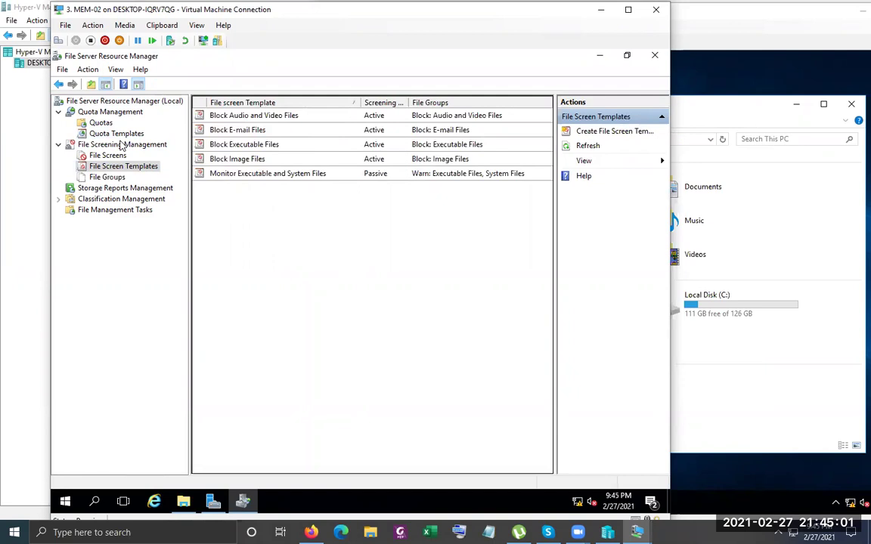
pyautogui.click(113, 133)
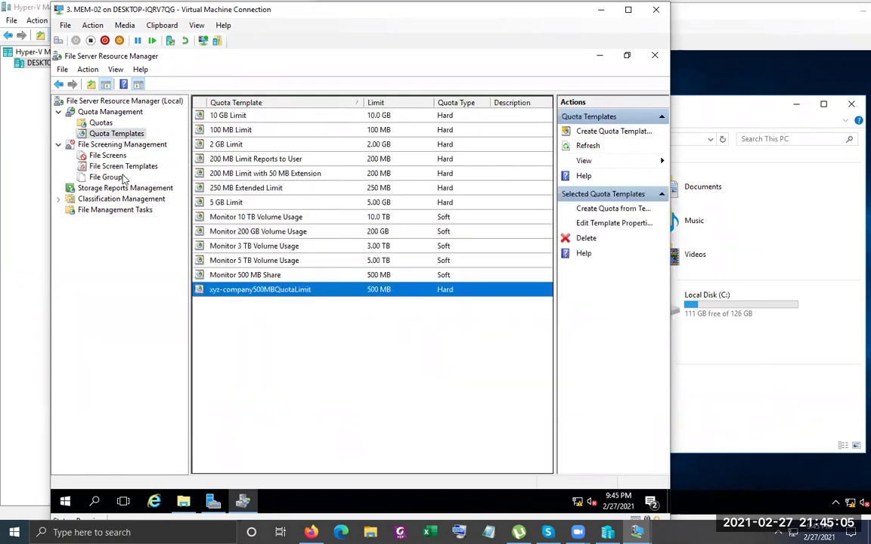
pyautogui.click(125, 167)
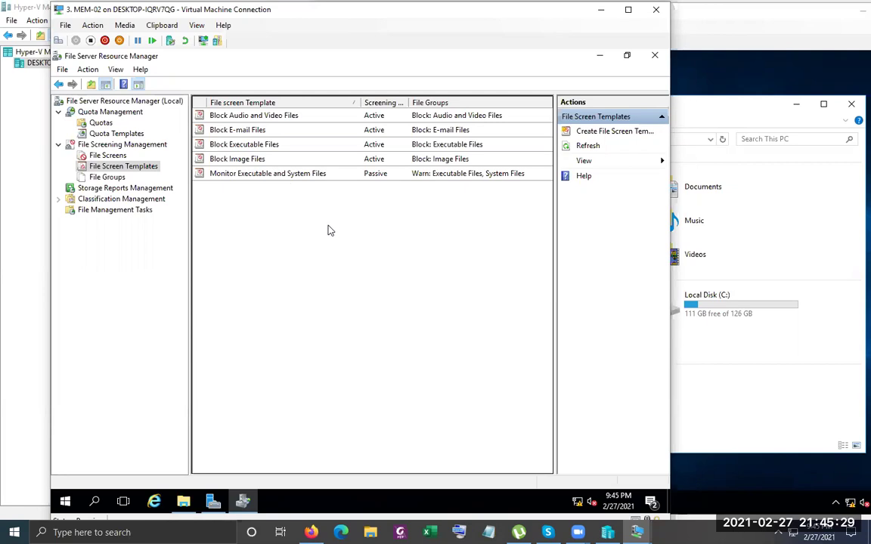
# Open the client's Local Disk (C:) in File Explorer, then switch back to the MEM-02 server
pyautogui.click(737, 326)
pyautogui.click(719, 312)
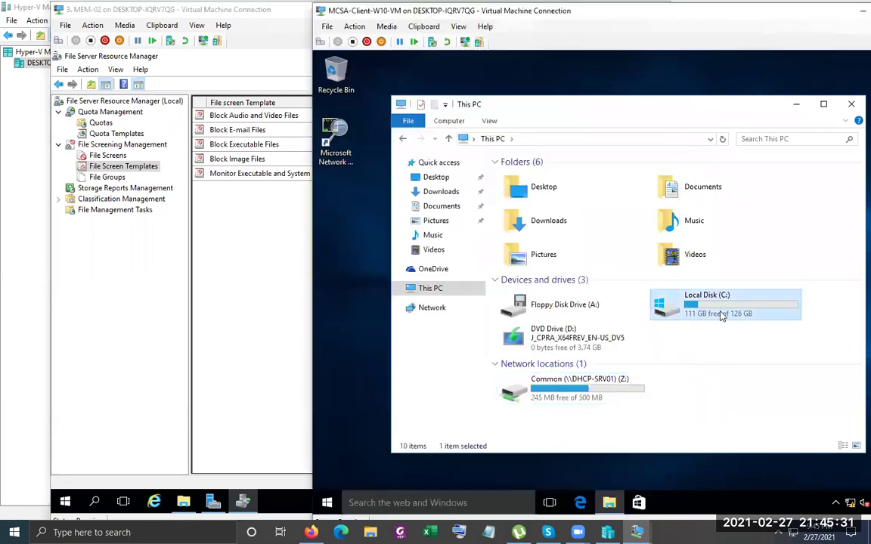
pyautogui.doubleClick(720, 315)
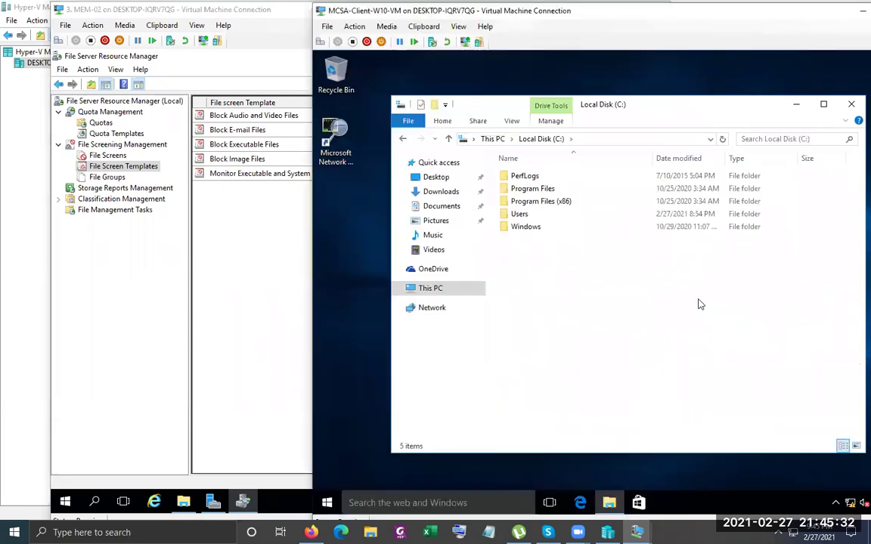
pyautogui.rightClick(549, 304)
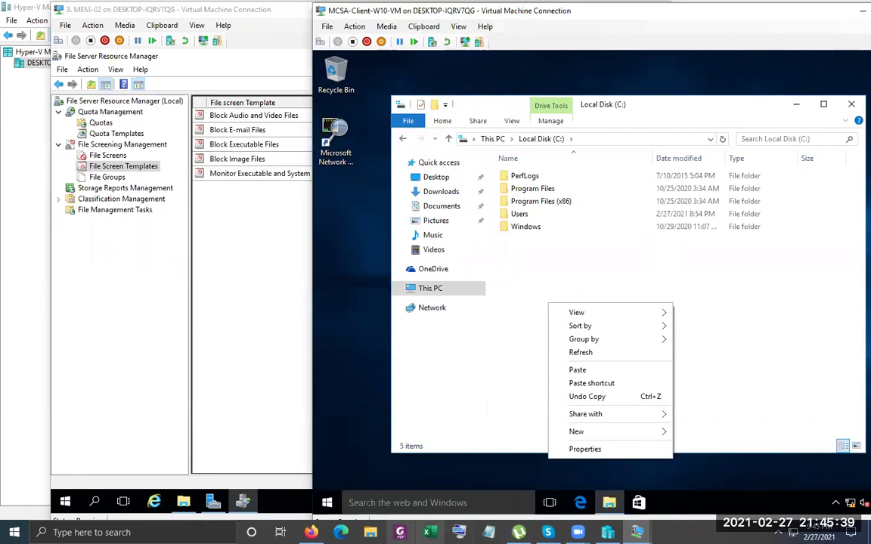
pyautogui.moveTo(519, 532)
pyautogui.moveTo(636, 532)
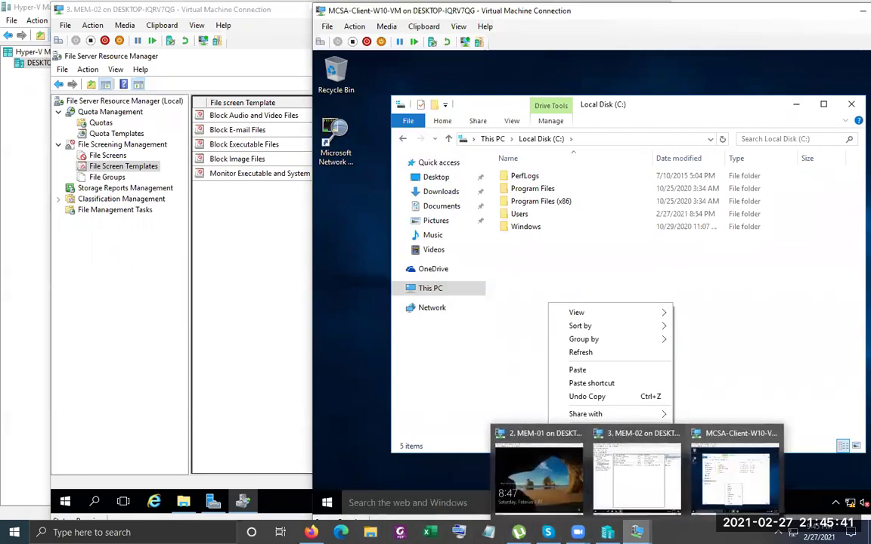
pyautogui.click(642, 494)
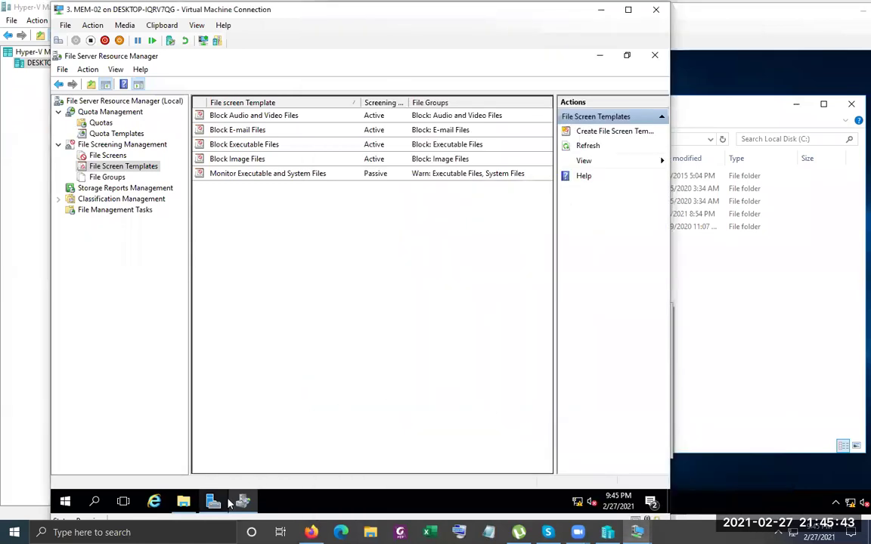
# Browse to C:\Common on the server and add a New Text Document with its default name
pyautogui.click(183, 501)
pyautogui.doubleClick(369, 223)
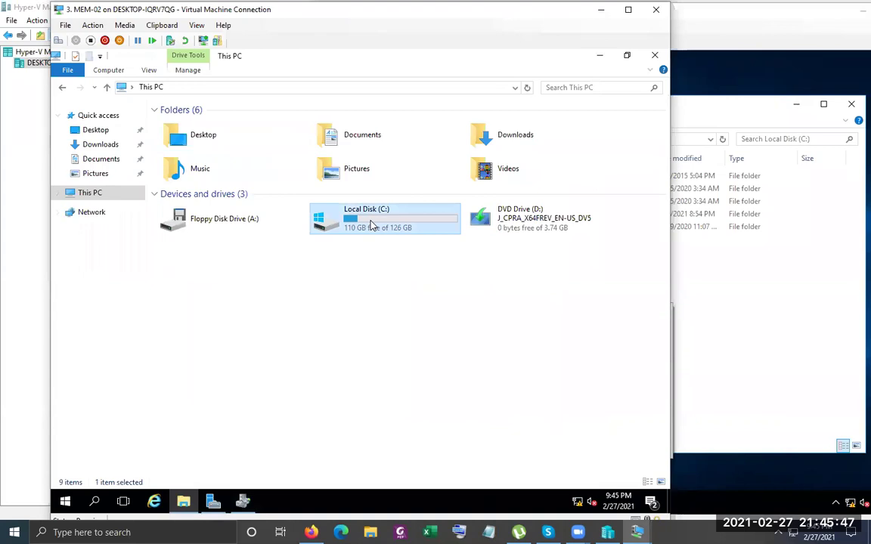
pyautogui.doubleClick(165, 127)
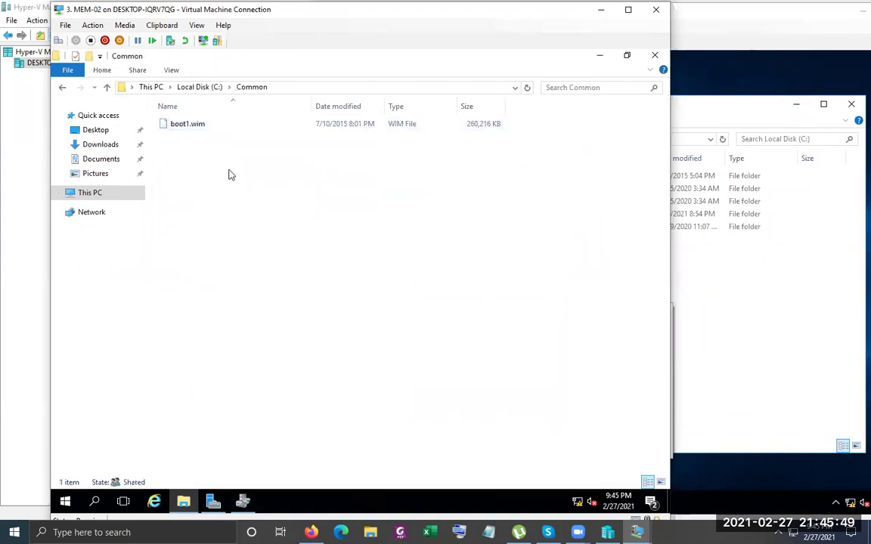
pyautogui.rightClick(250, 190)
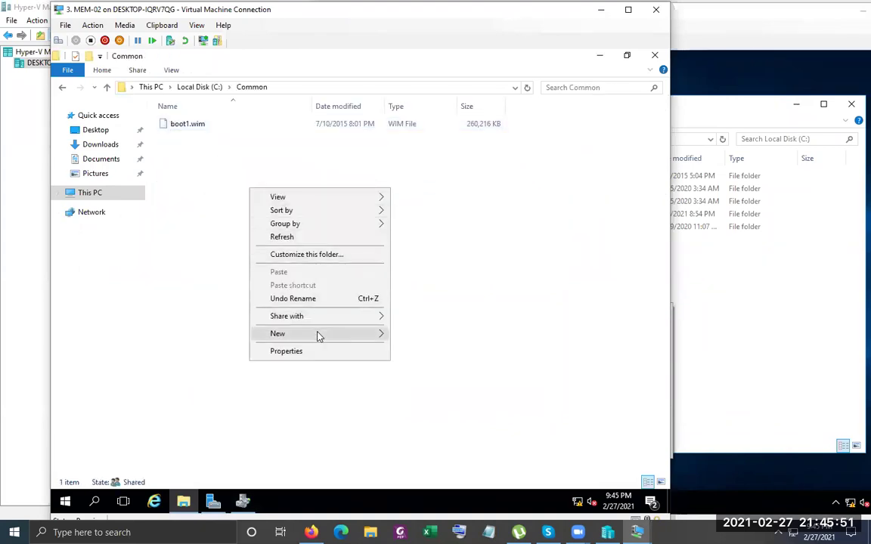
pyautogui.moveTo(324, 338)
pyautogui.click(435, 406)
pyautogui.click(233, 203)
pyautogui.click(220, 142)
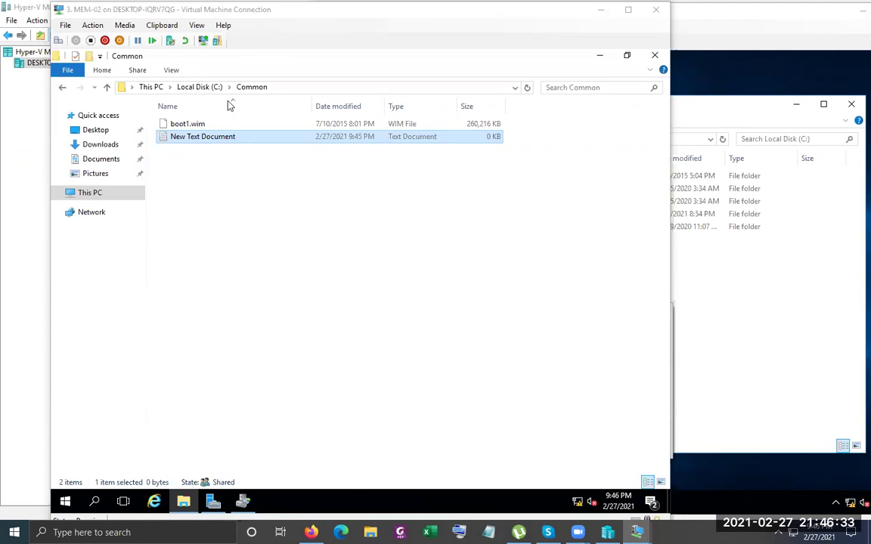
# Turn on Hidden items and File name extensions for the Common folder
pyautogui.click(172, 71)
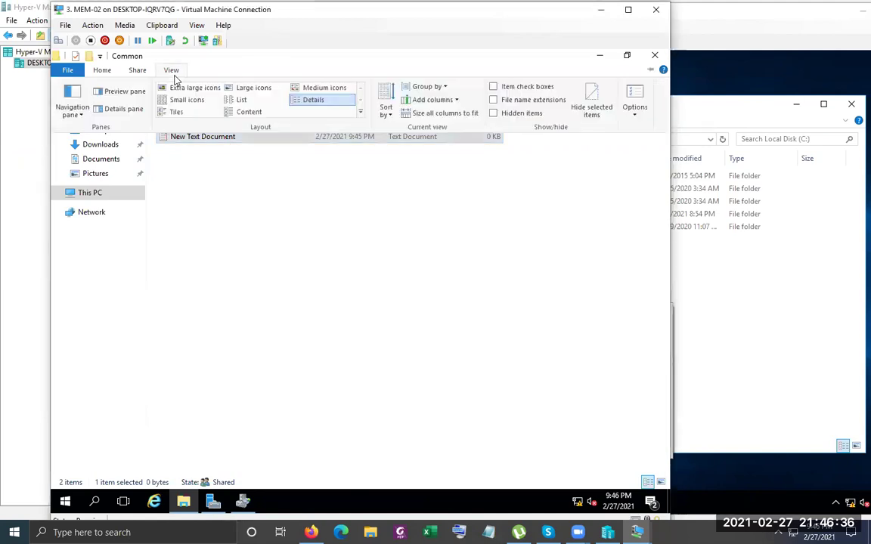
pyautogui.click(493, 113)
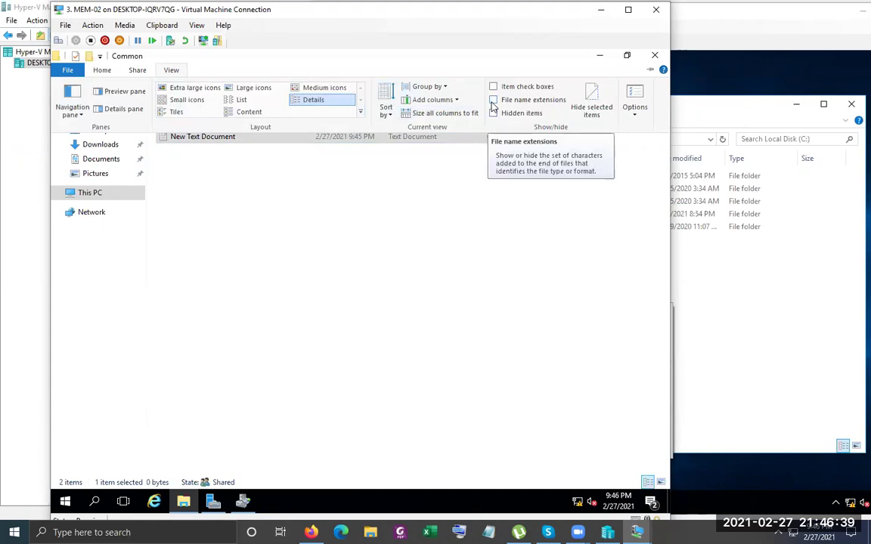
pyautogui.click(493, 99)
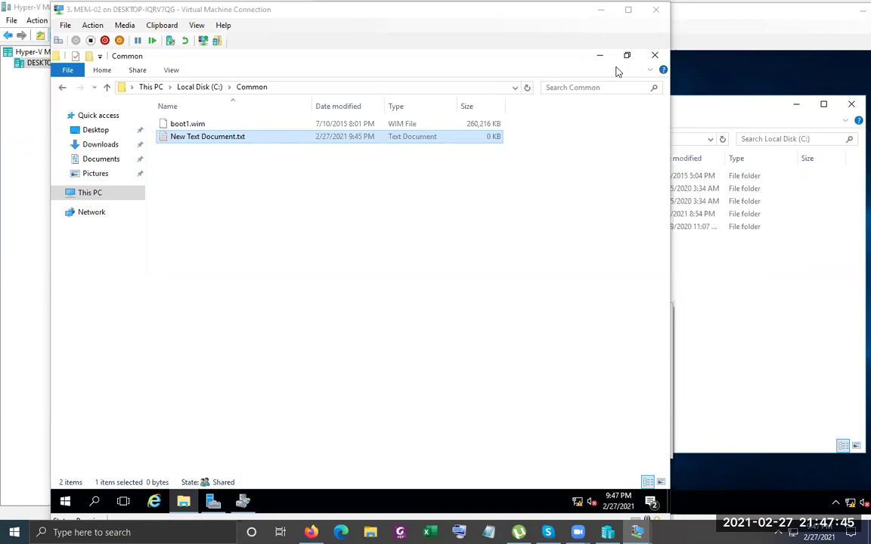
# Close the Common folder window and return to MEM-02's File Server Resource Manager
pyautogui.click(655, 58)
pyautogui.click(745, 48)
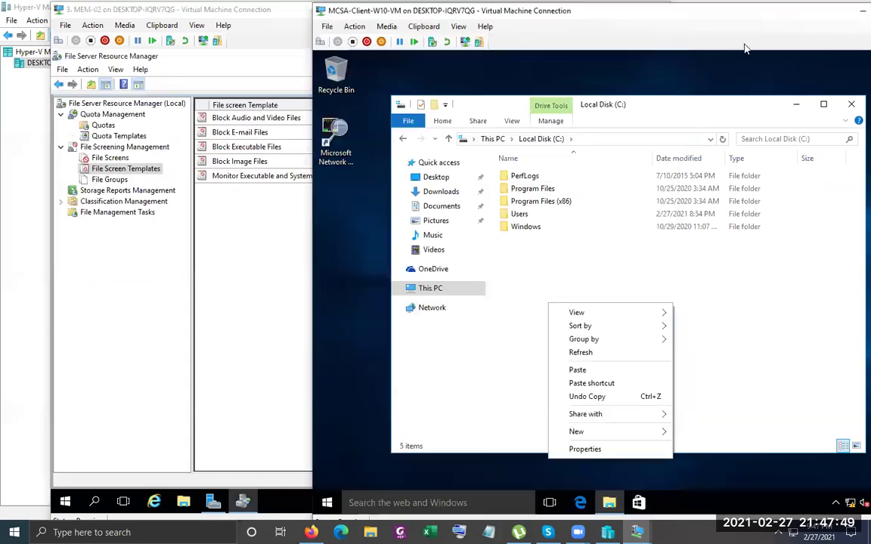
pyautogui.click(223, 188)
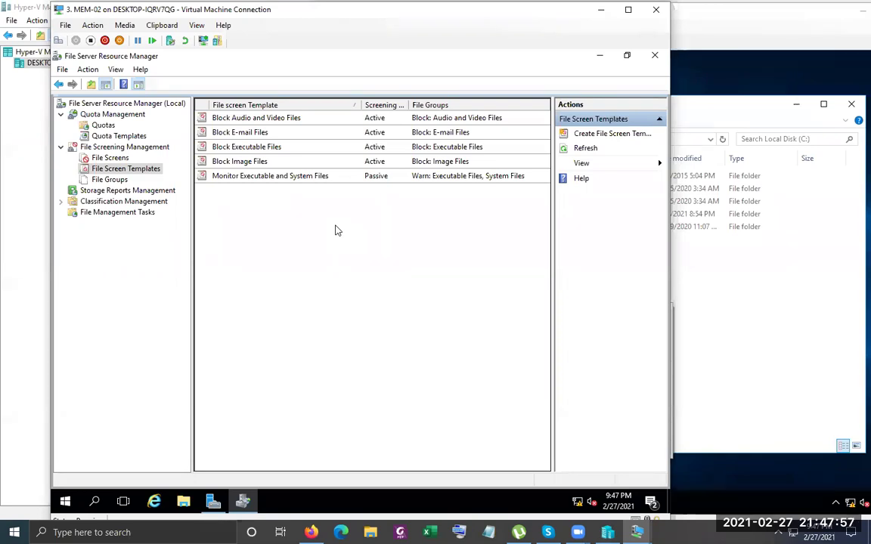
# Open the Block Audio and Video Files template properties and select text in its Template name
pyautogui.doubleClick(274, 119)
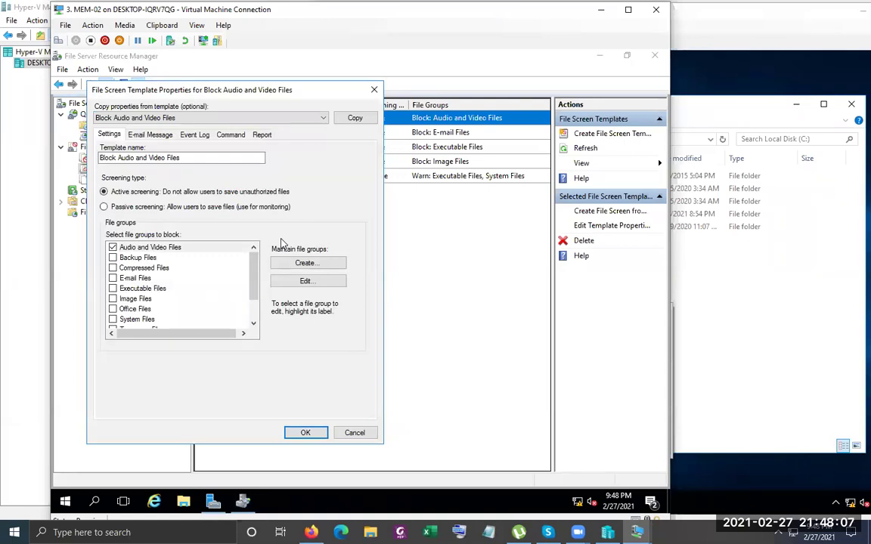
pyautogui.click(110, 158)
pyautogui.press('End')
pyautogui.hotkey('ctrl', 'shift', 'Left')
pyautogui.hotkey('ctrl', 'shift', 'Left')
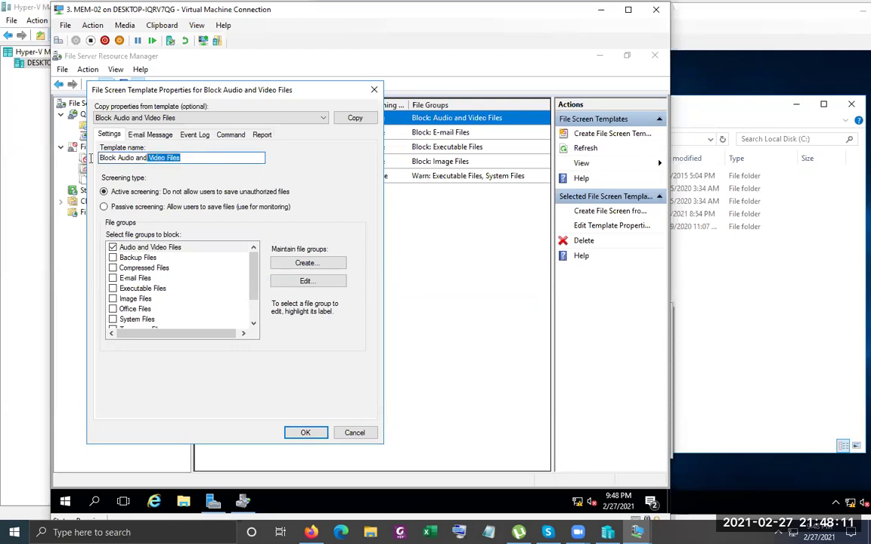
pyautogui.hotkey('ctrl', 'shift', 'Left')
pyautogui.hotkey('ctrl', 'shift', 'Left')
pyautogui.hotkey('ctrl', 'shift', 'Left')
pyautogui.click(202, 156)
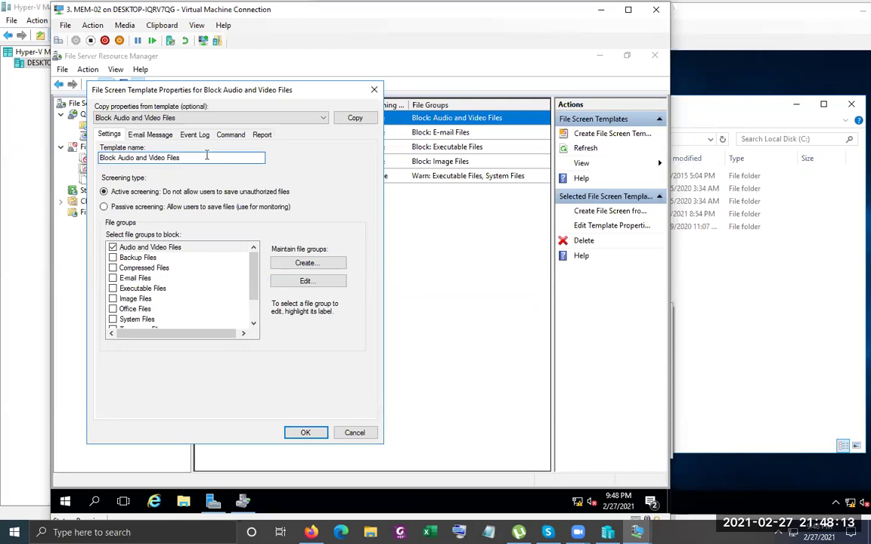
pyautogui.hotkey('shift', 'Home')
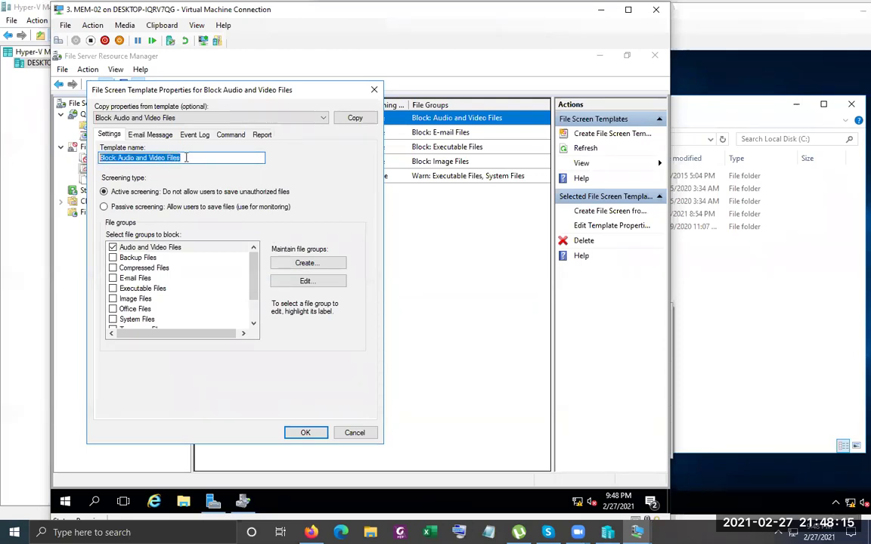
pyautogui.click(236, 157)
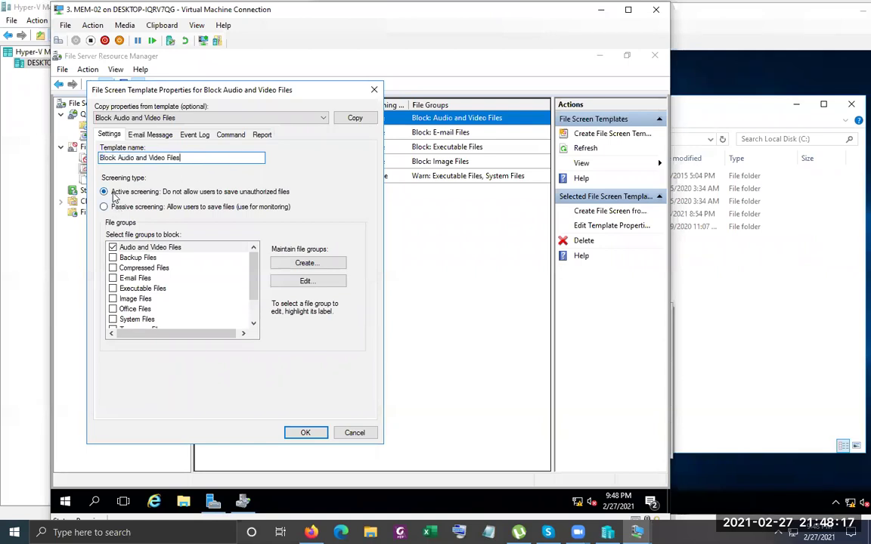
# Move the properties dialog aside and widen the Screening Type column in the template list
pyautogui.moveTo(157, 92); pyautogui.dragTo(433, 201)
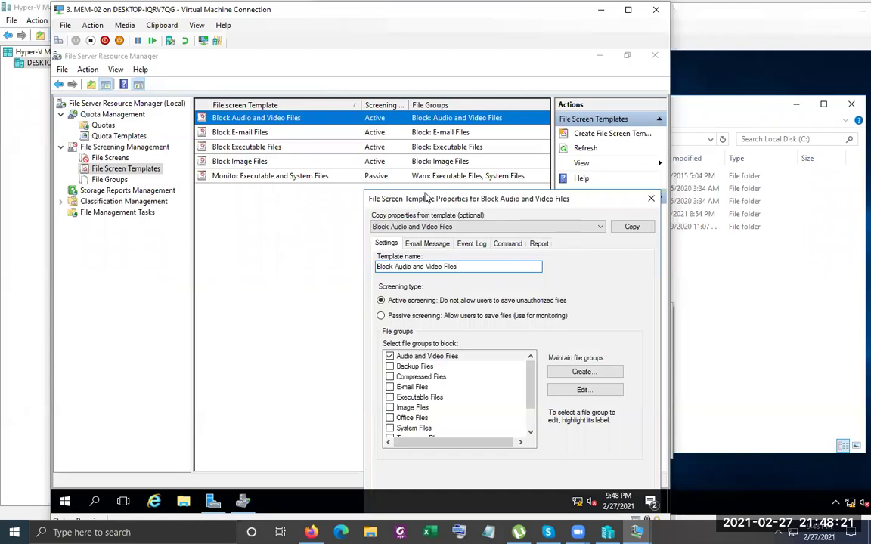
pyautogui.click(390, 112)
pyautogui.moveTo(400, 105); pyautogui.dragTo(445, 105)
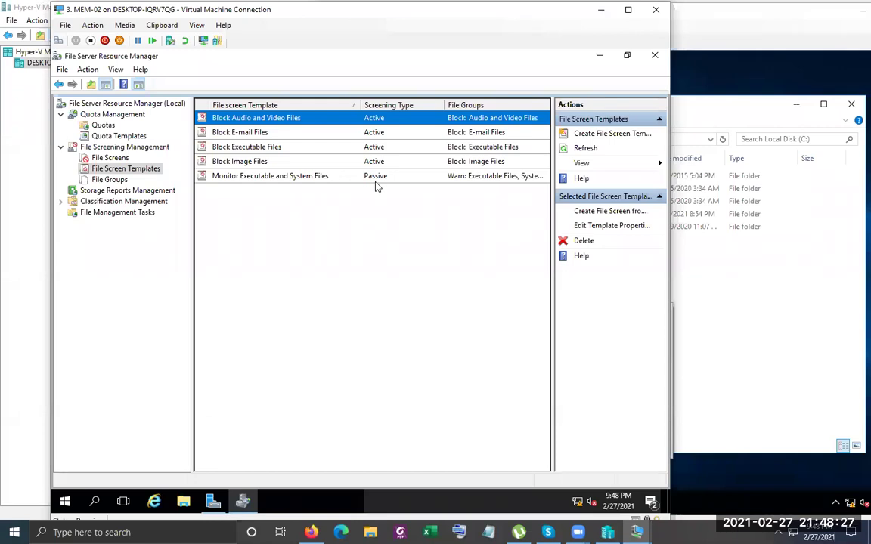
# Review Quota Templates and the empty File Screens list, then return to File Screen Templates
pyautogui.click(119, 136)
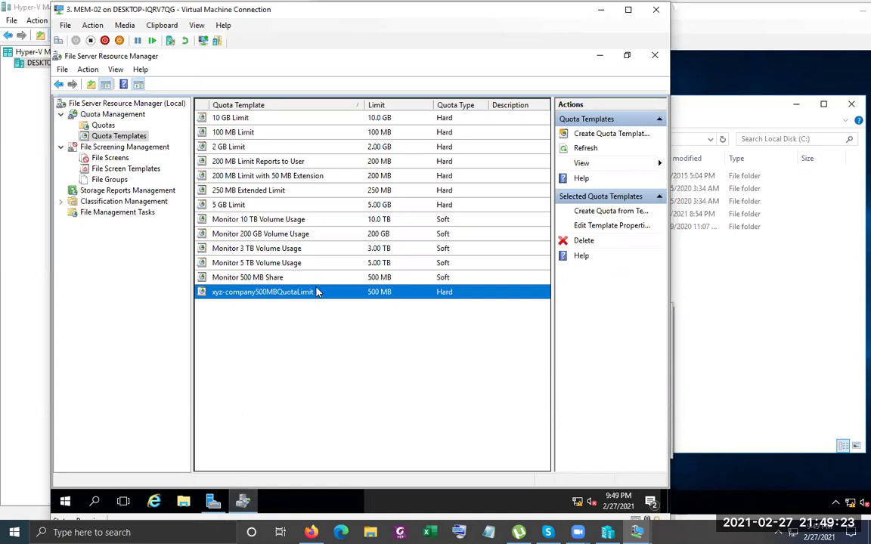
pyautogui.click(243, 502)
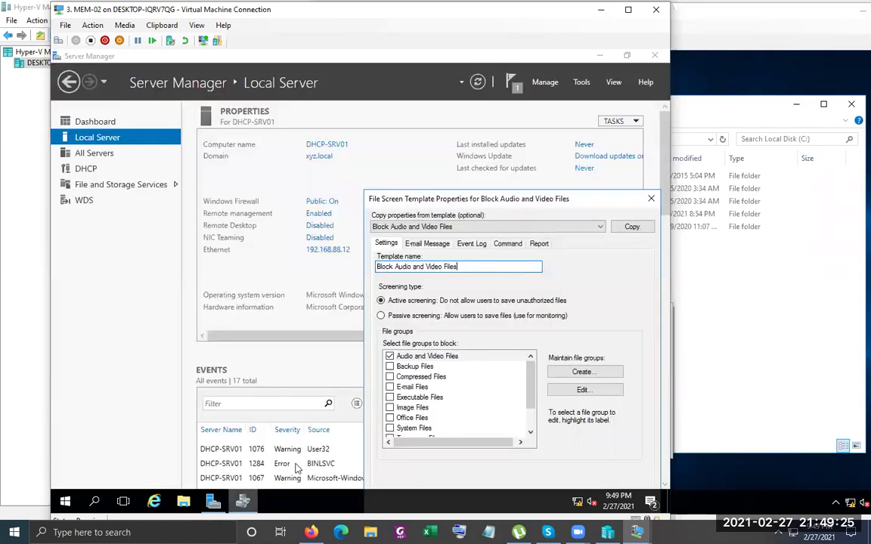
pyautogui.click(248, 501)
pyautogui.click(110, 147)
pyautogui.click(110, 158)
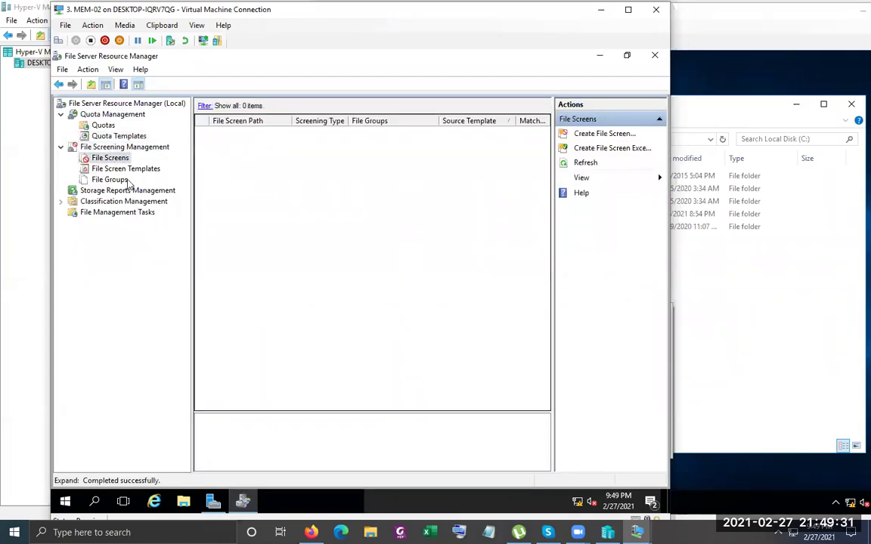
pyautogui.click(121, 169)
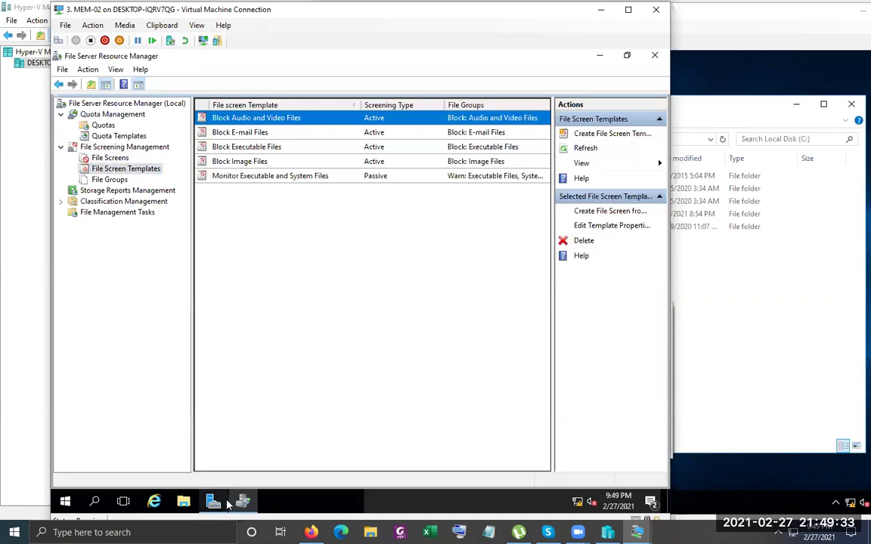
pyautogui.moveTo(243, 501)
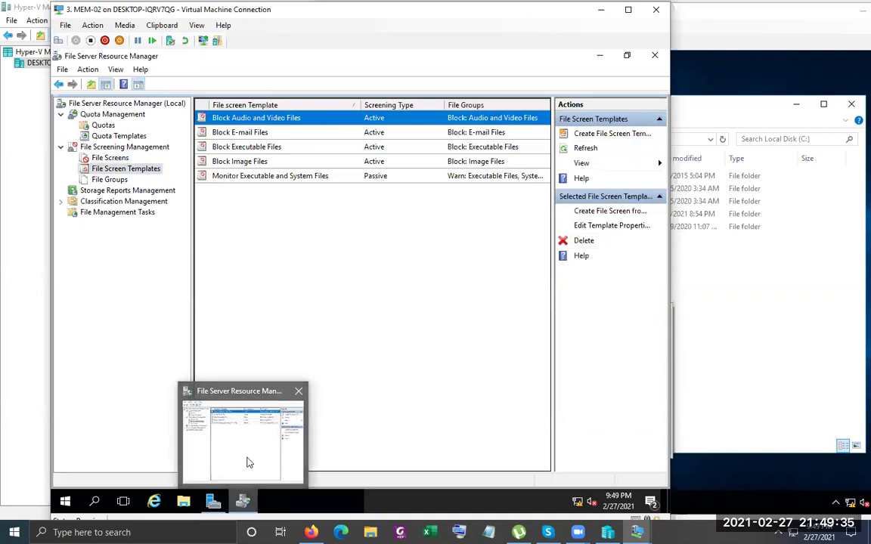
pyautogui.doubleClick(275, 118)
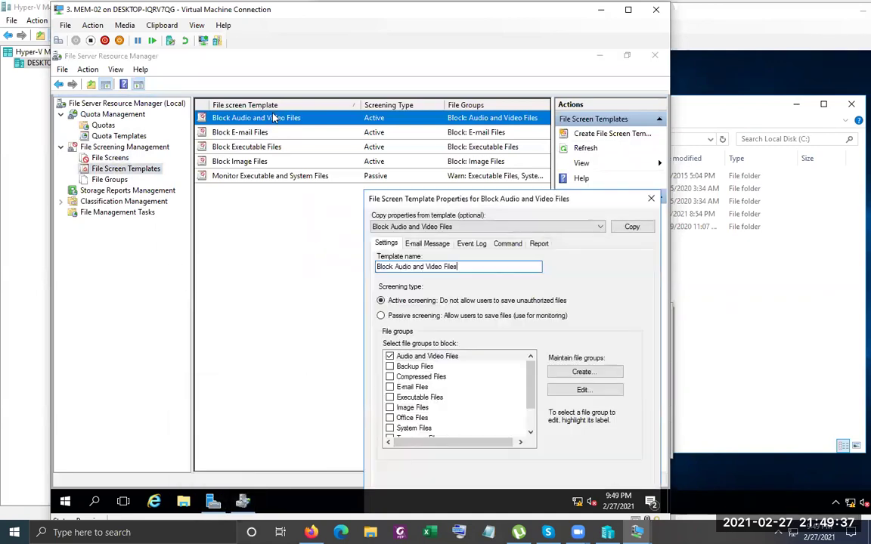
pyautogui.moveTo(399, 203); pyautogui.dragTo(306, 133)
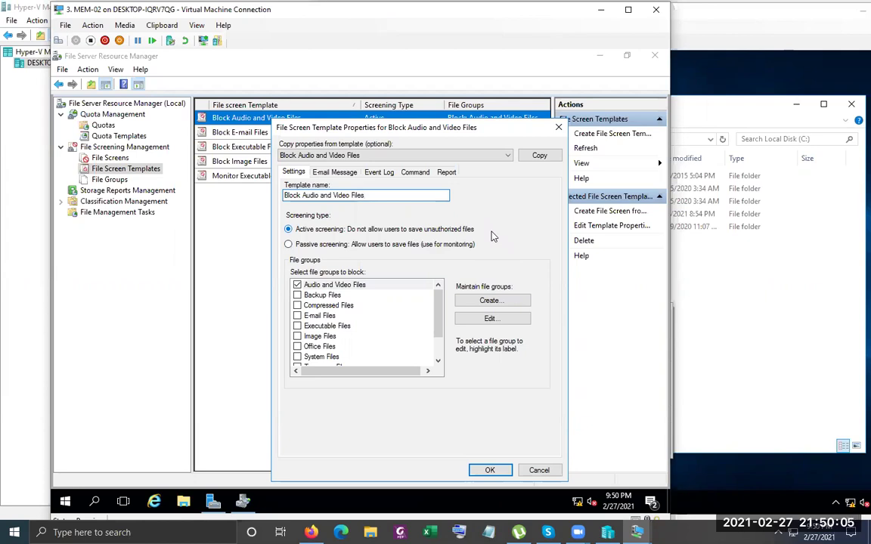
pyautogui.click(337, 285)
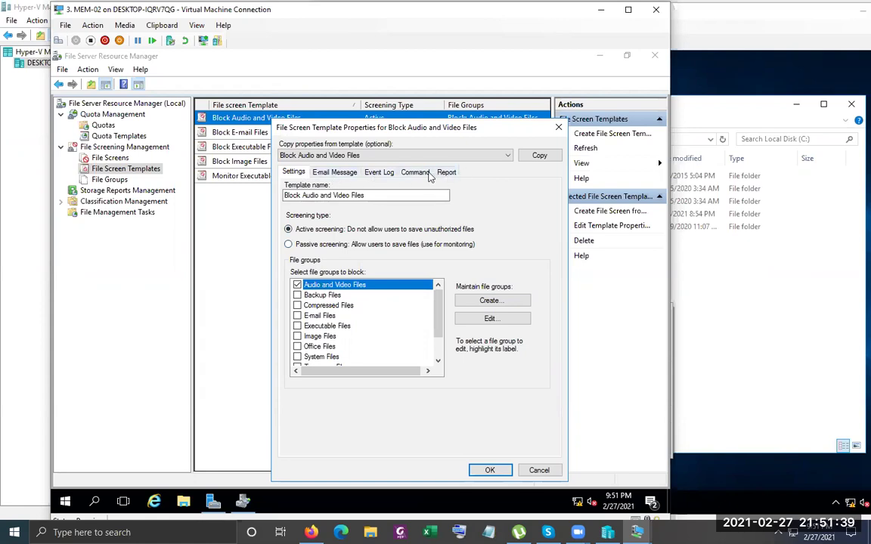
pyautogui.click(324, 172)
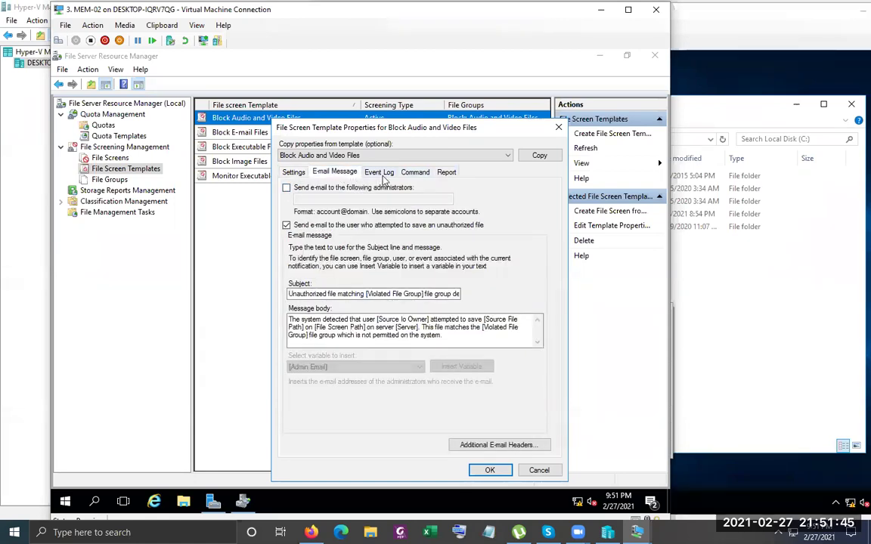
pyautogui.click(381, 174)
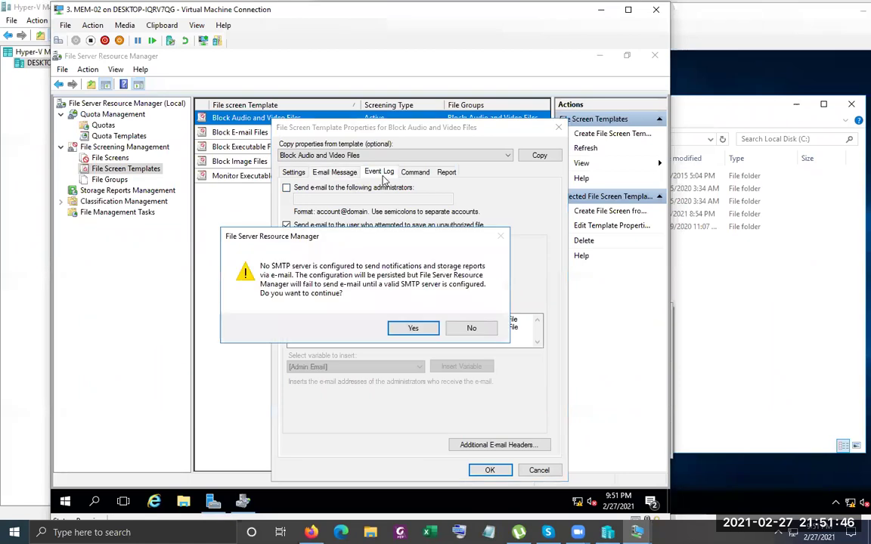
pyautogui.click(413, 329)
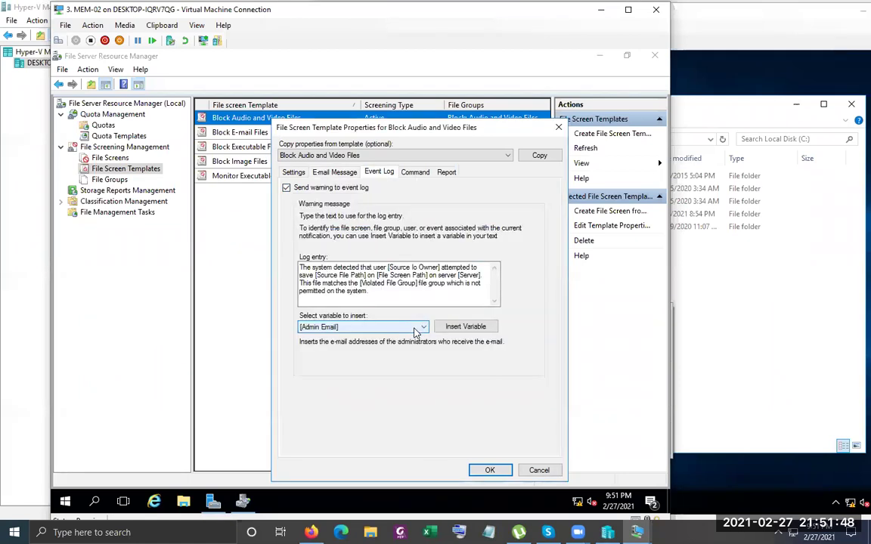
pyautogui.click(414, 173)
pyautogui.click(446, 172)
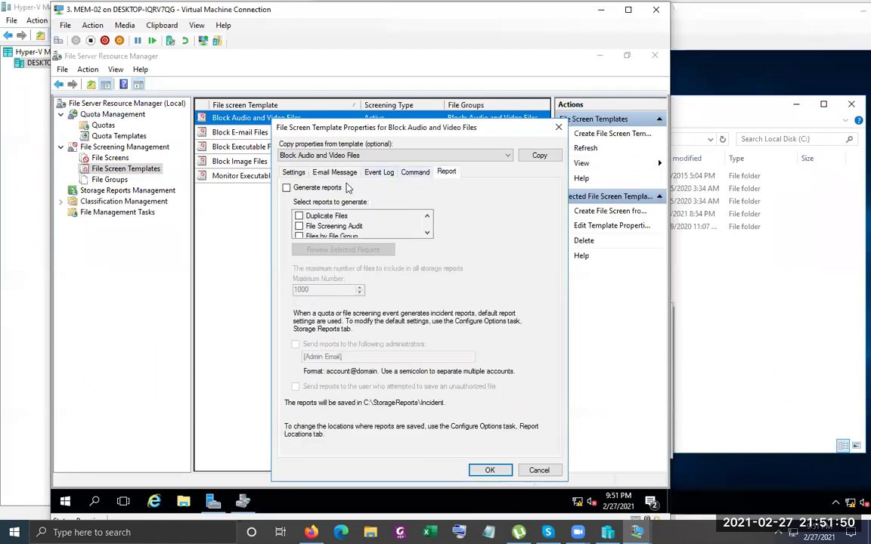
pyautogui.click(295, 173)
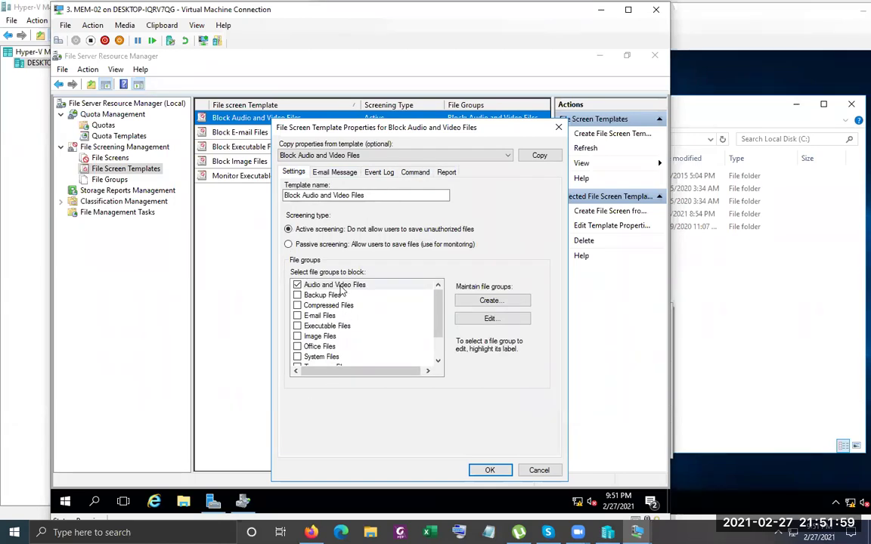
pyautogui.click(340, 287)
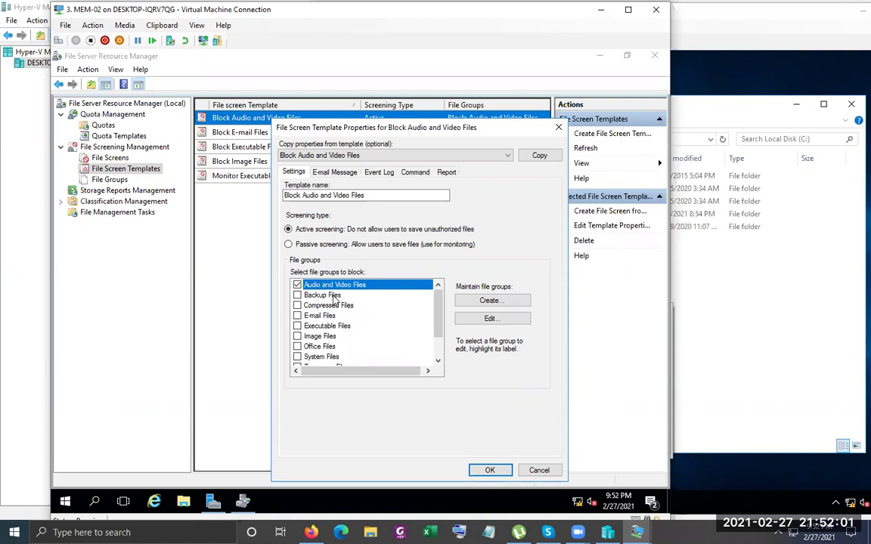
pyautogui.click(318, 296)
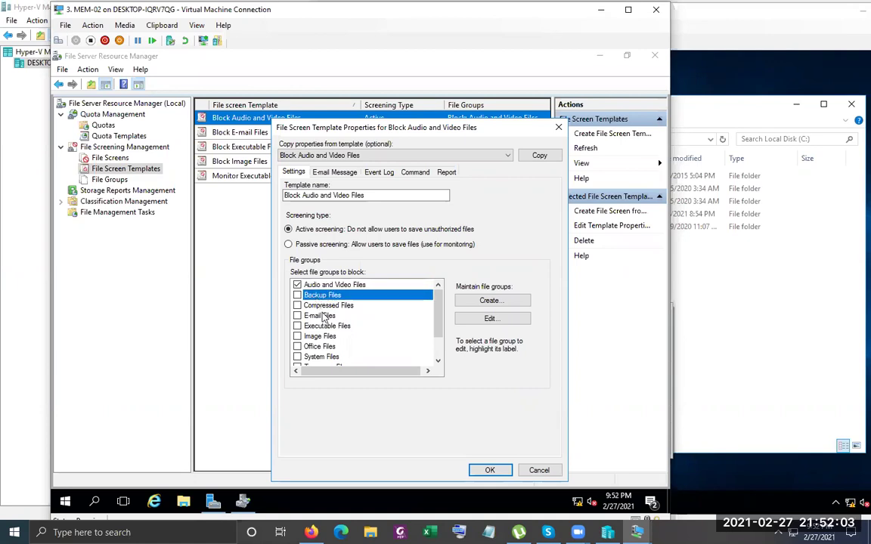
pyautogui.click(331, 305)
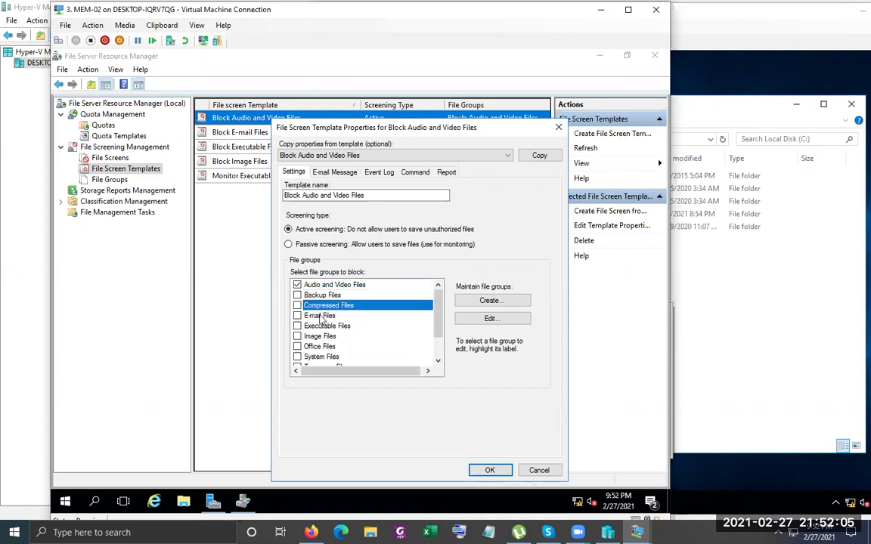
pyautogui.click(321, 316)
pyautogui.click(317, 327)
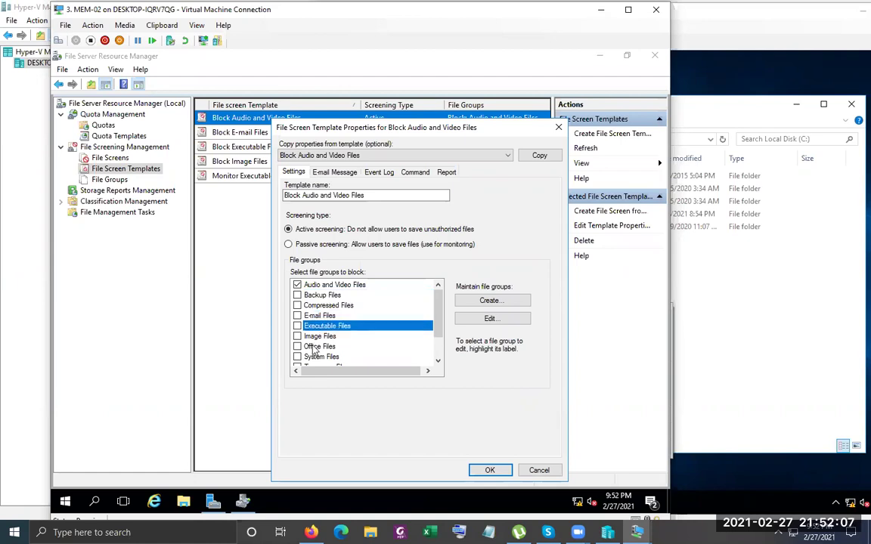
pyautogui.click(313, 337)
pyautogui.scroll(-1, 397, 303)
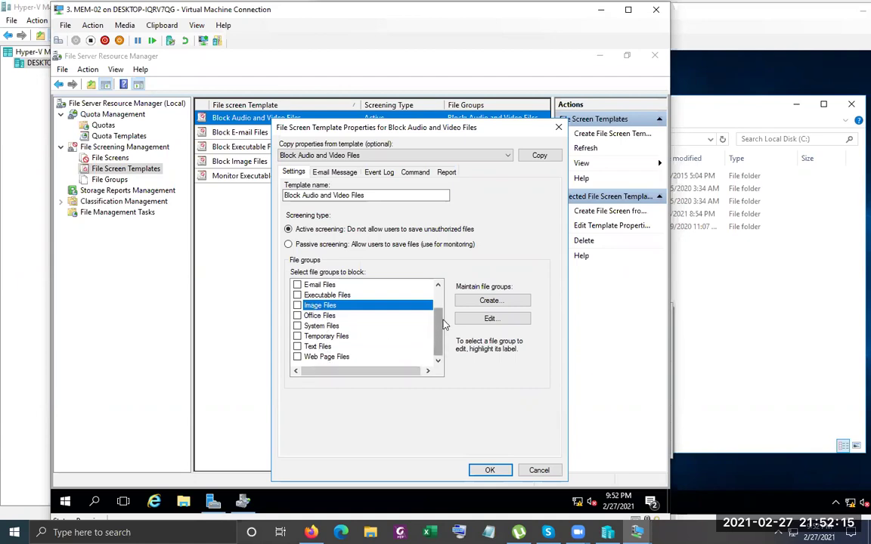
pyautogui.moveTo(438, 330); pyautogui.dragTo(437, 282)
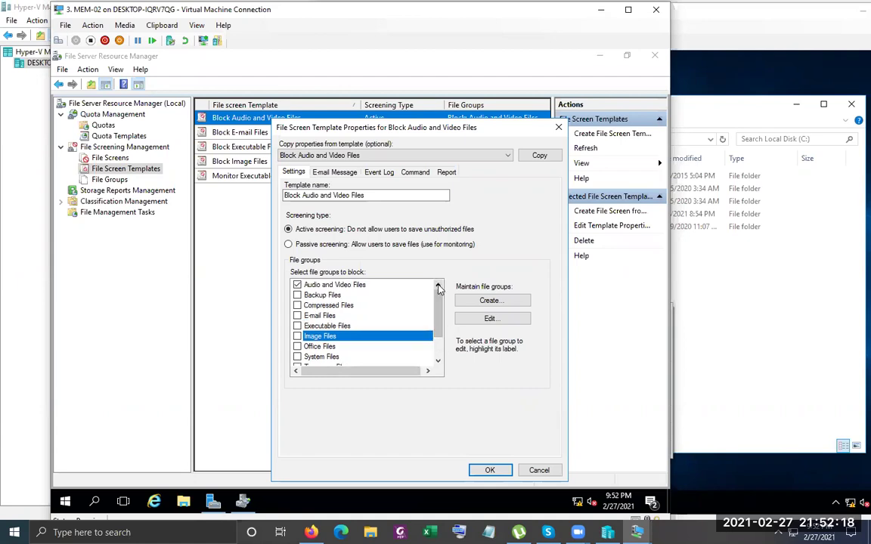
pyautogui.click(326, 284)
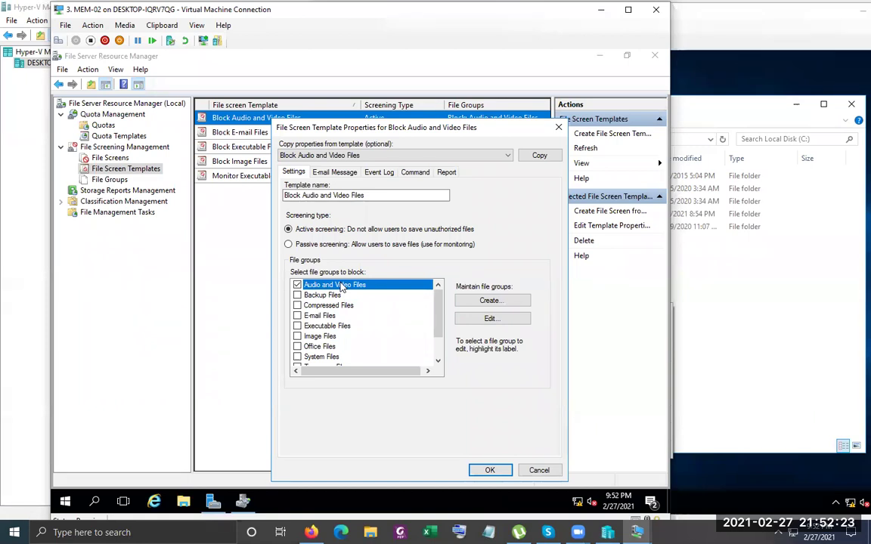
pyautogui.click(490, 318)
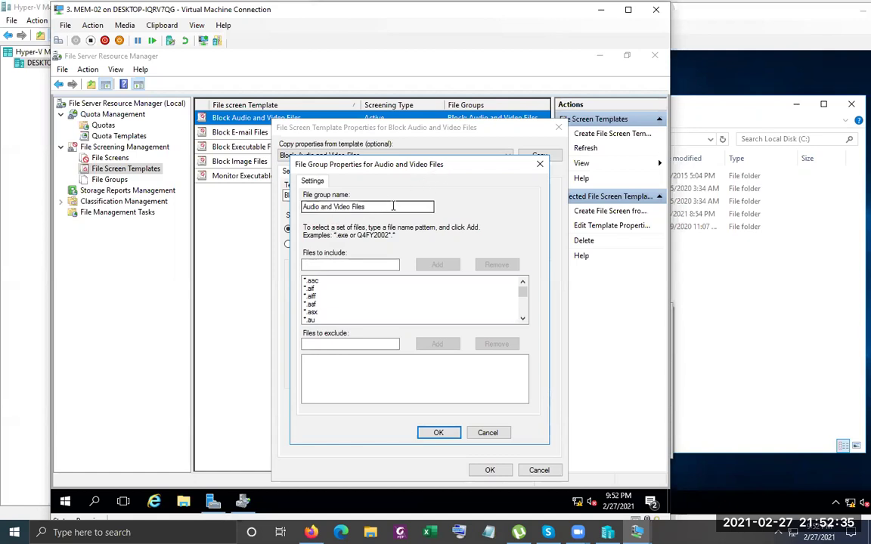
pyautogui.moveTo(393, 207); pyautogui.dragTo(301, 207)
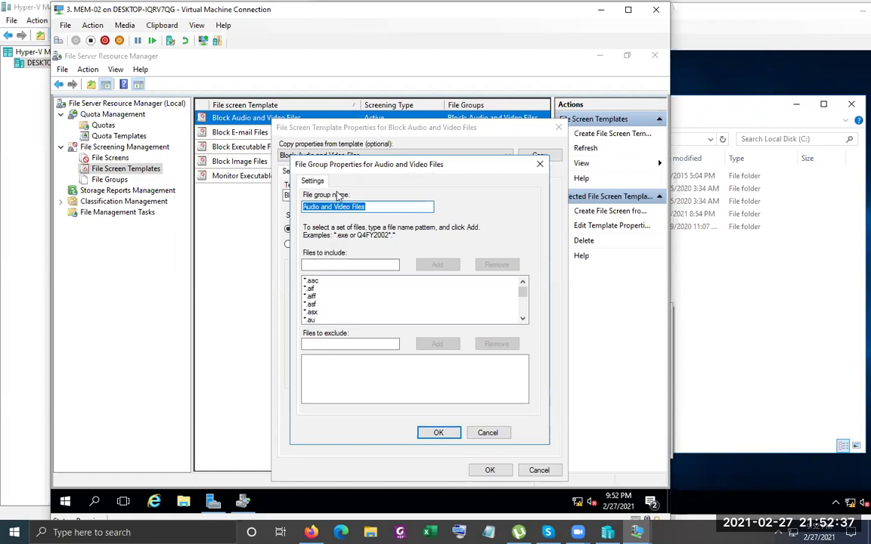
pyautogui.click(312, 283)
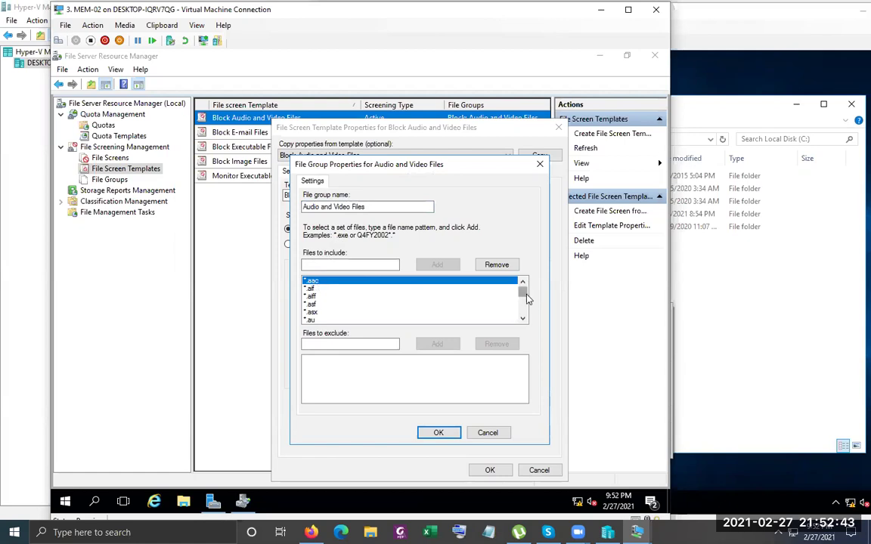
pyautogui.moveTo(527, 298); pyautogui.dragTo(524, 327)
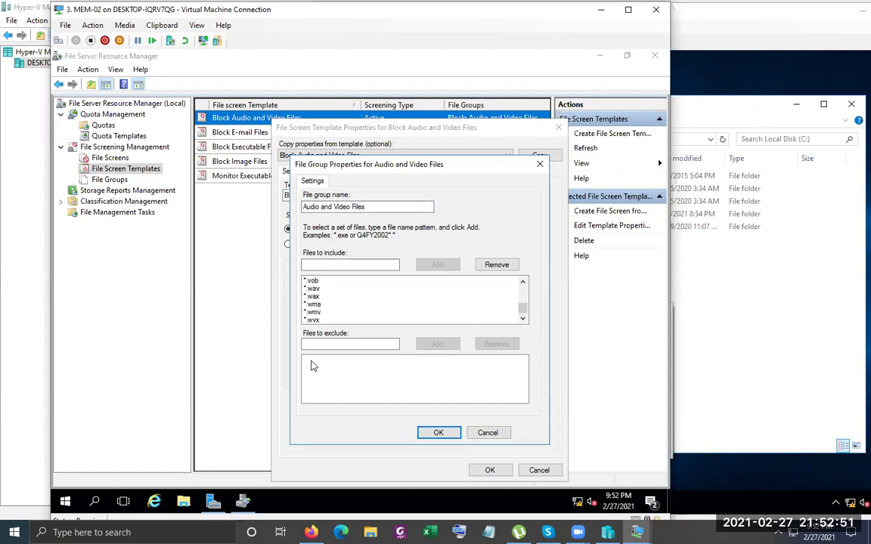
# Inspect the Backup, Compressed and E-mail Files groups, cancelling each without changes
pyautogui.click(488, 433)
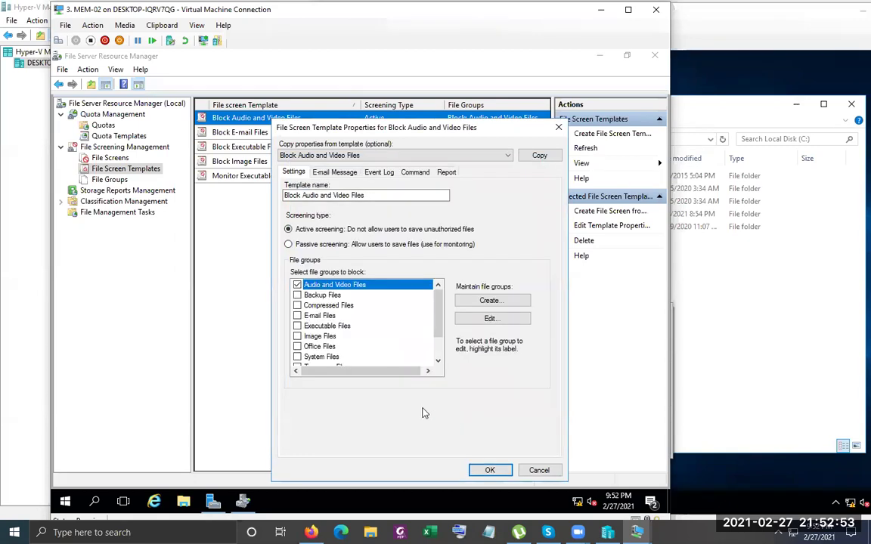
pyautogui.click(326, 296)
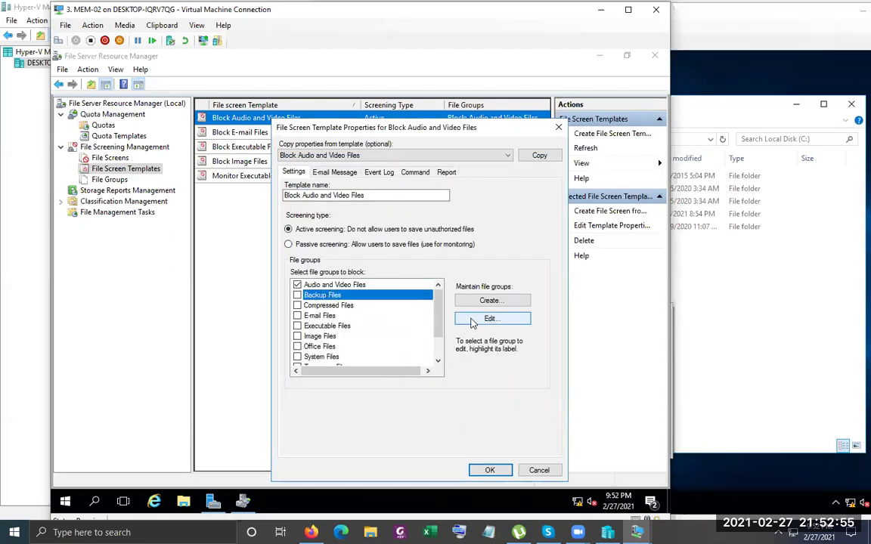
pyautogui.click(490, 318)
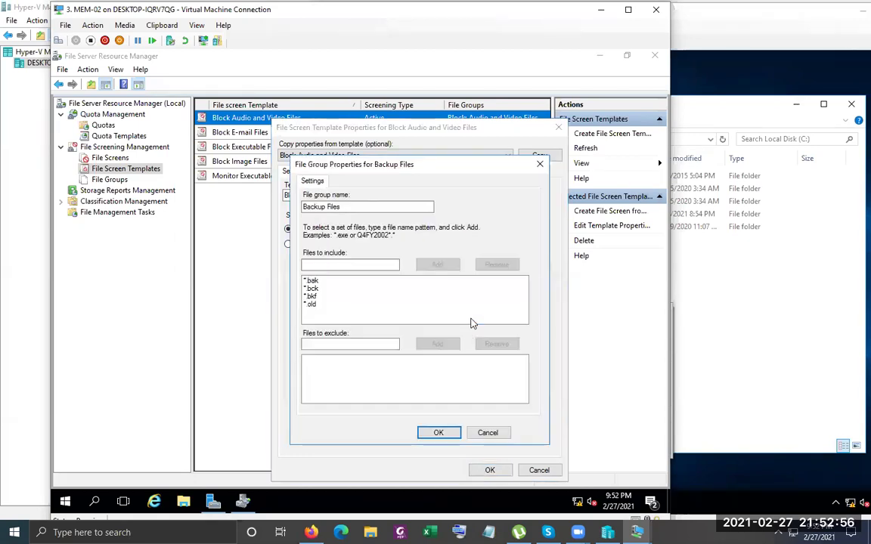
pyautogui.click(488, 432)
pyautogui.click(369, 306)
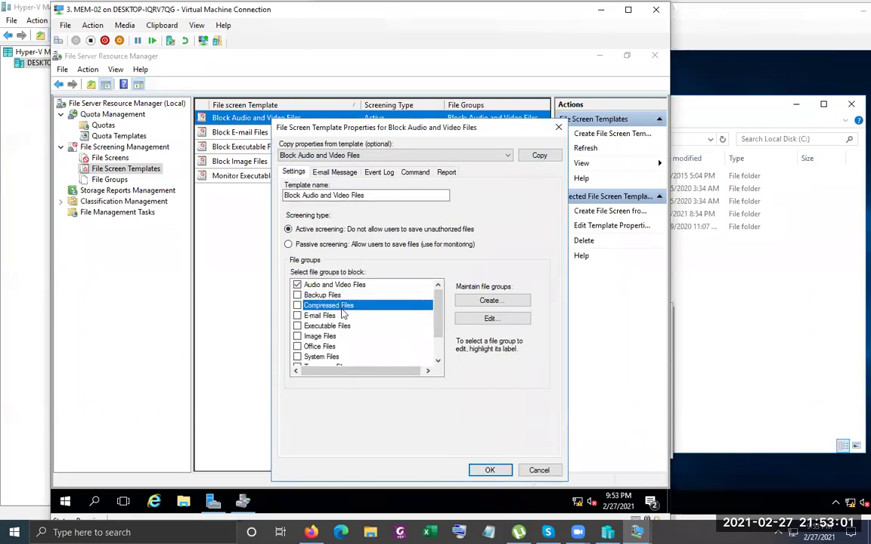
pyautogui.click(490, 320)
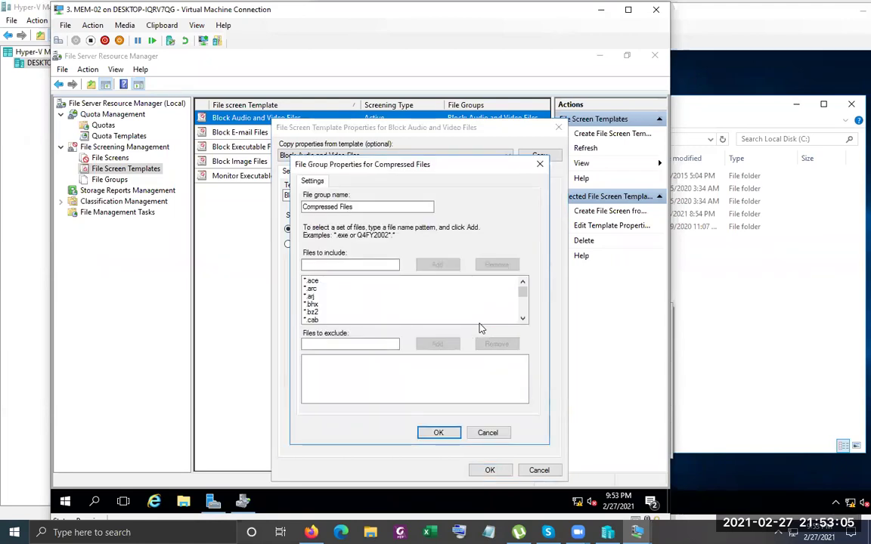
pyautogui.scroll(-6, 425, 318)
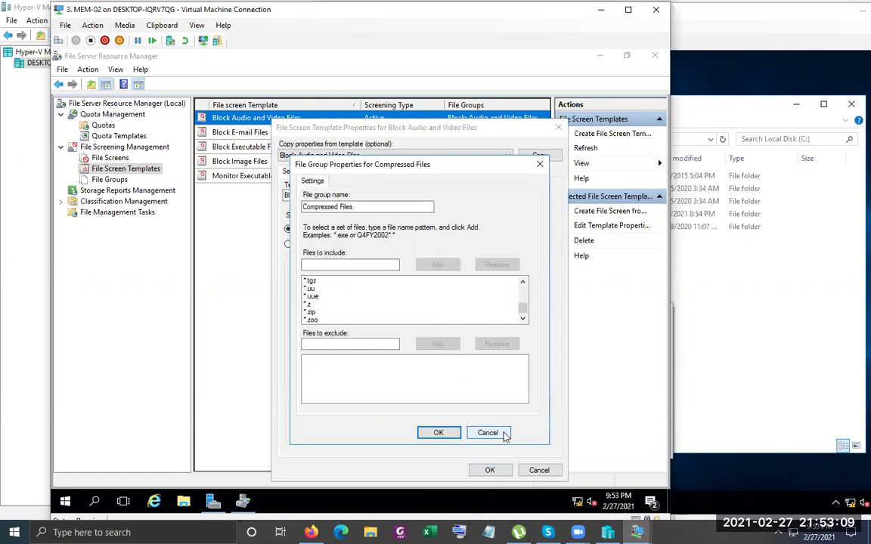
pyautogui.click(503, 434)
pyautogui.click(320, 315)
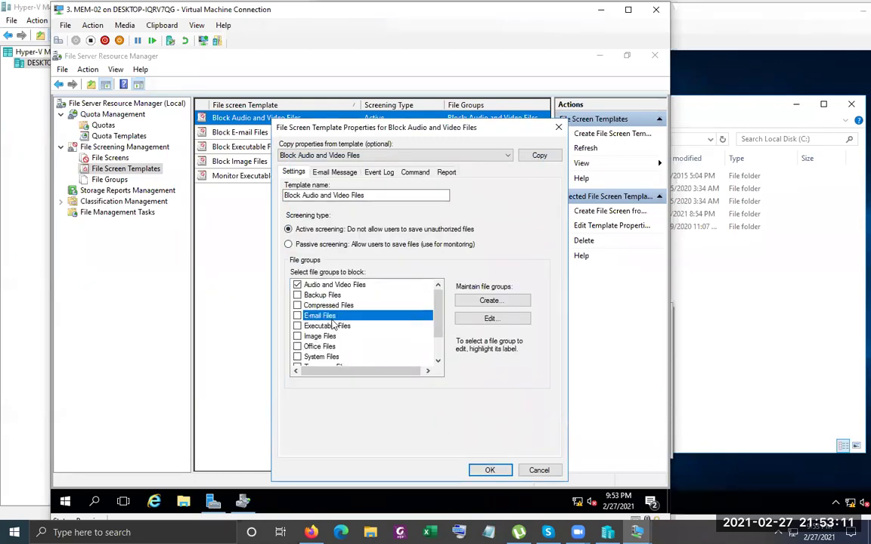
pyautogui.click(490, 319)
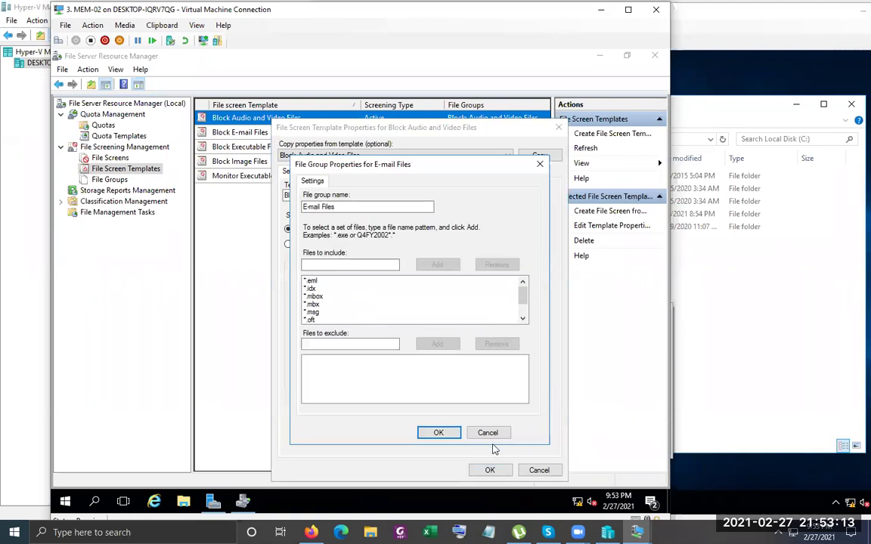
pyautogui.click(490, 433)
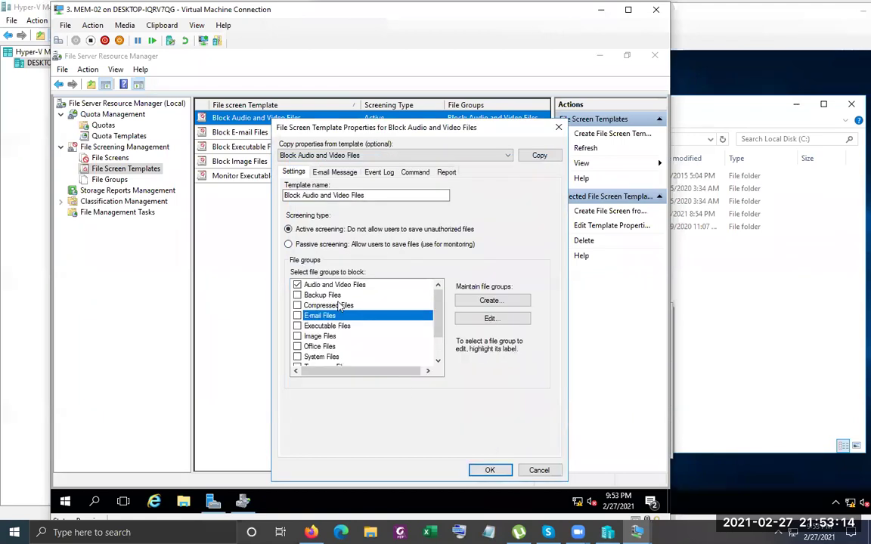
# Inspect the Office Files group's patterns, then close the Block Audio and Video Files template properties
pyautogui.click(321, 346)
pyautogui.click(481, 324)
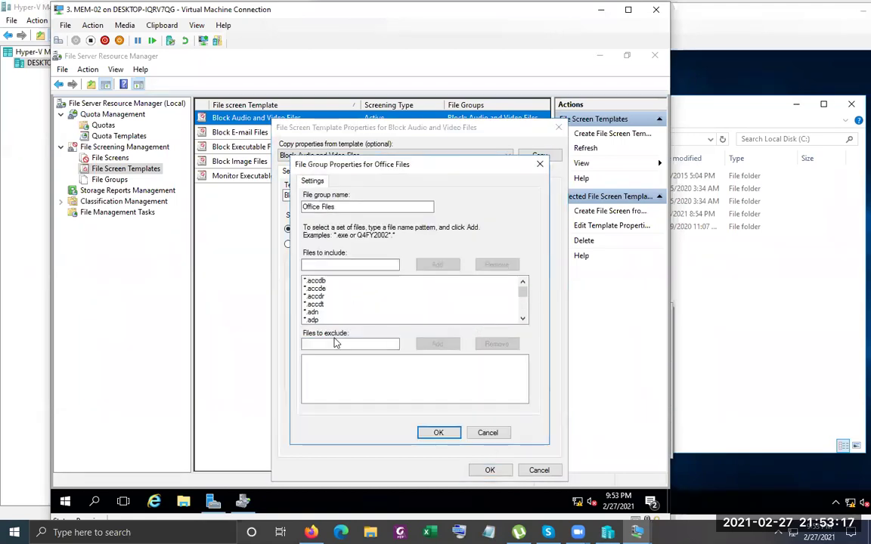
pyautogui.scroll(-3, 433, 321)
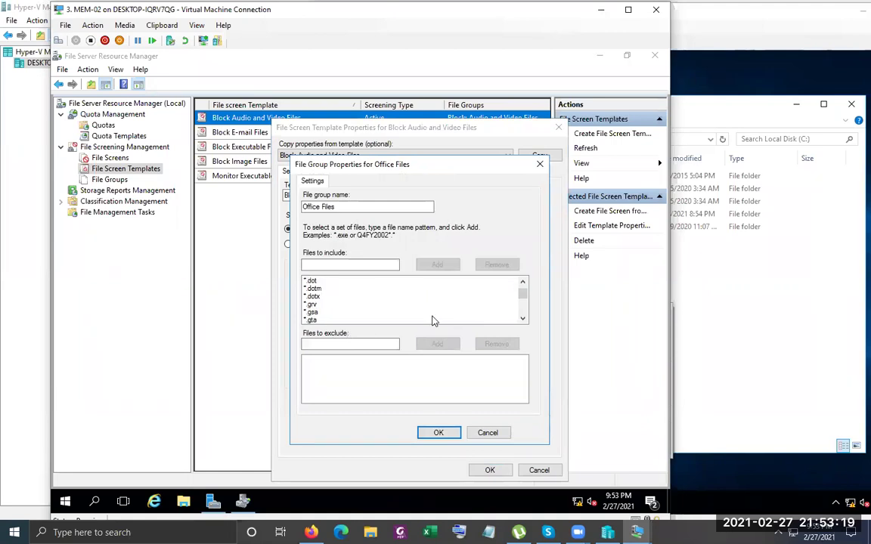
pyautogui.scroll(-2, 433, 321)
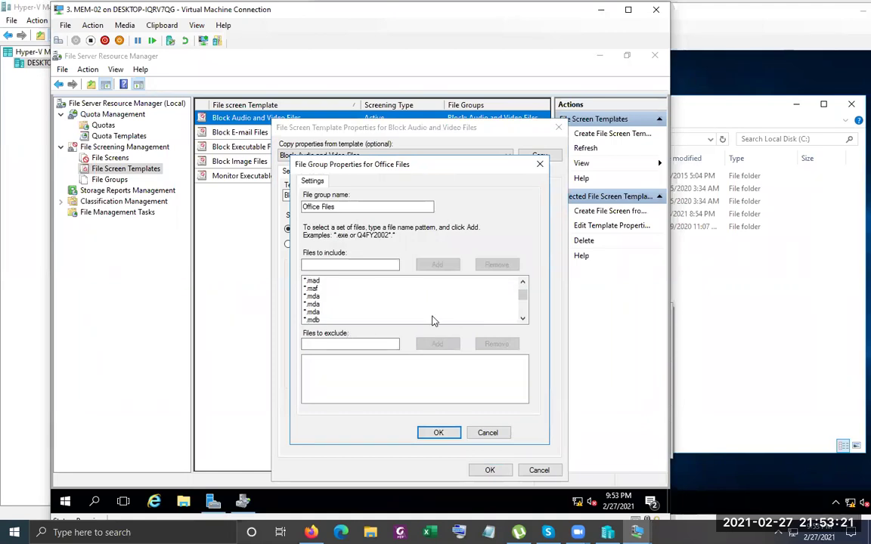
pyautogui.scroll(-3, 433, 321)
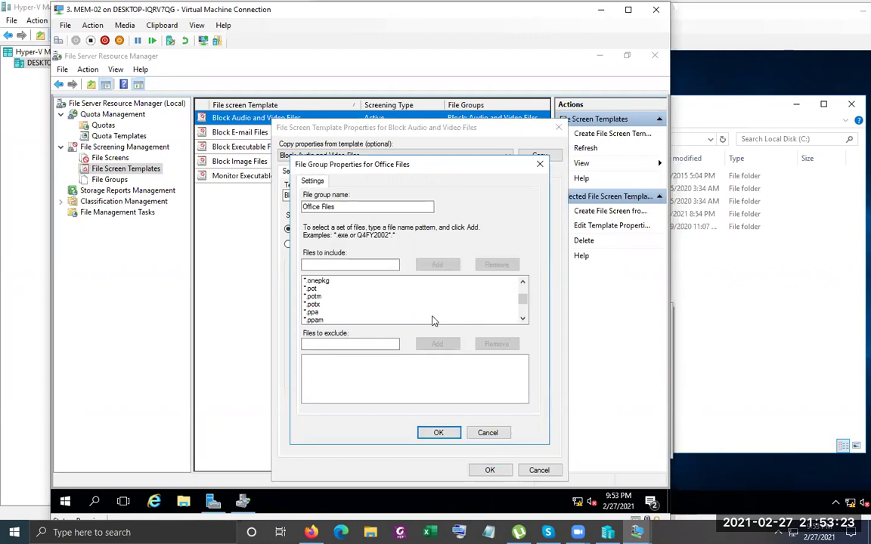
pyautogui.scroll(-5, 433, 320)
pyautogui.scroll(-6, 433, 321)
pyautogui.scroll(-2, 433, 321)
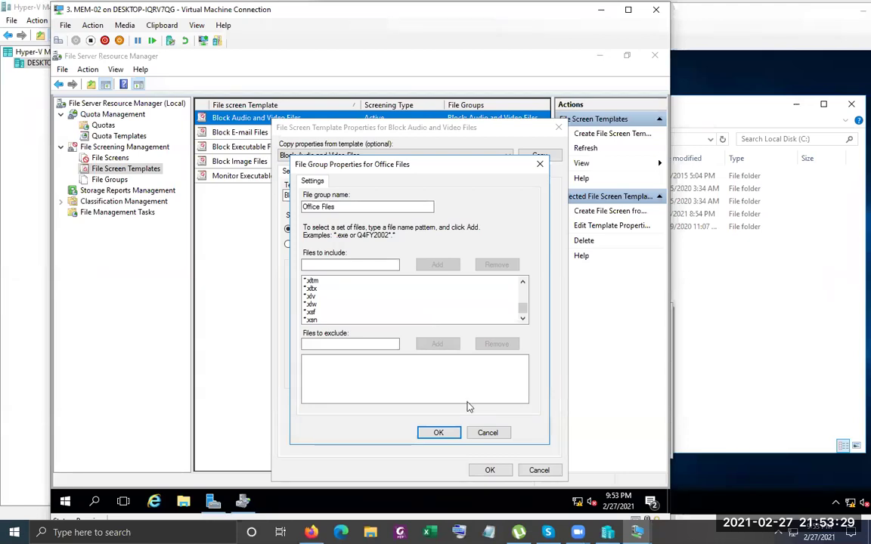
pyautogui.click(487, 435)
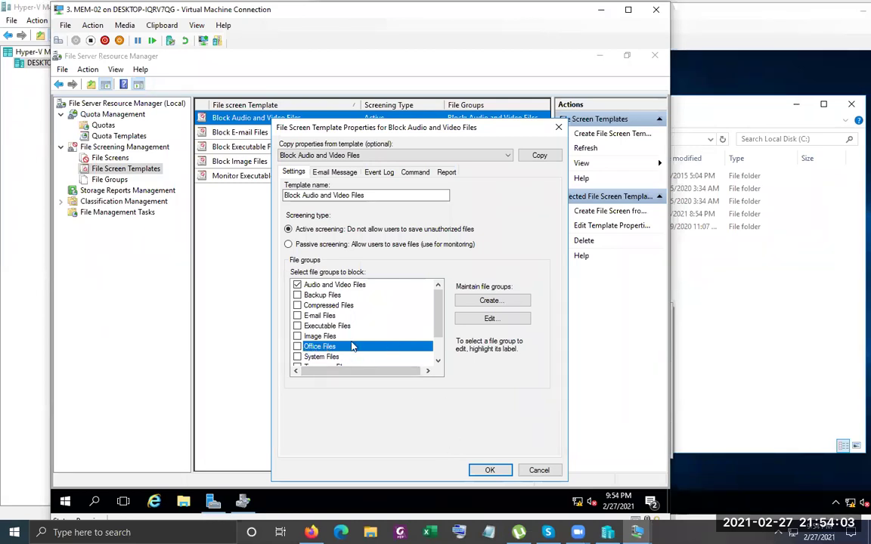
pyautogui.click(490, 319)
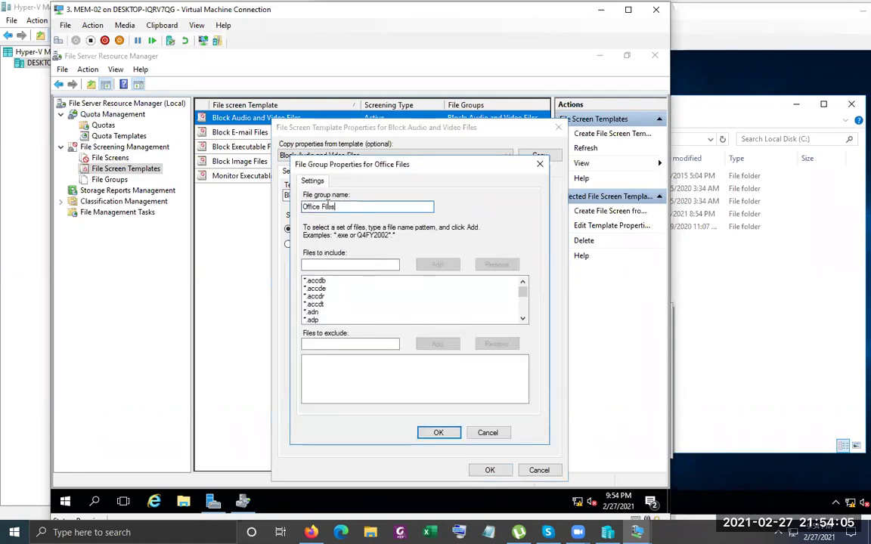
pyautogui.click(505, 435)
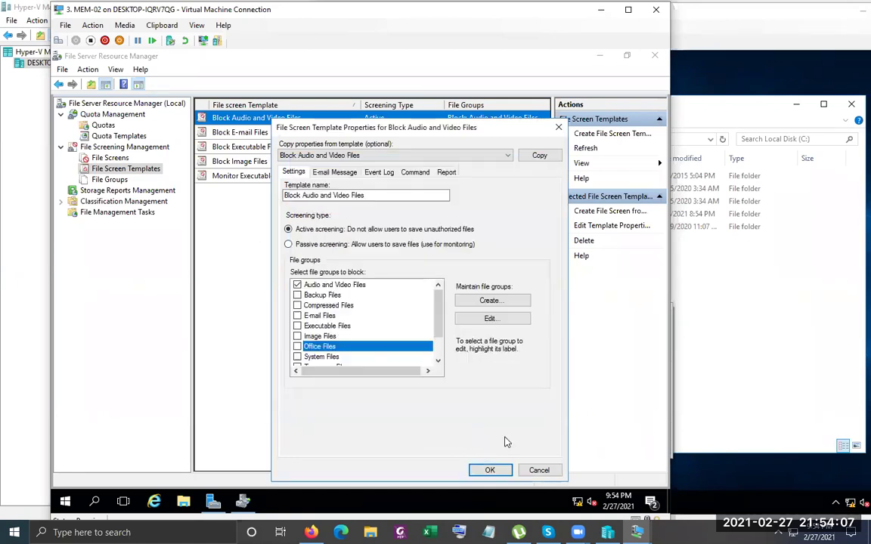
pyautogui.click(538, 469)
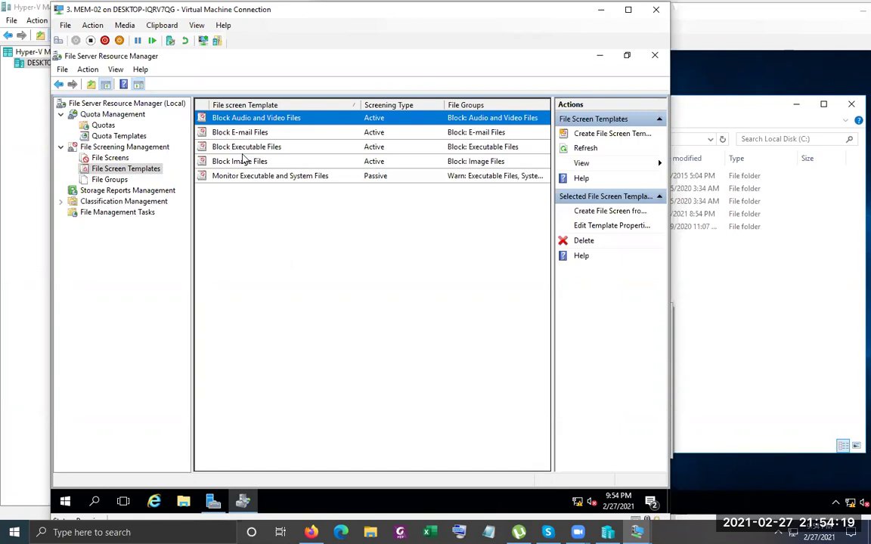
# Open Block Executable Files and browse the Executable Files group's included patterns like *.cmd, *.ocx, *.pif
pyautogui.doubleClick(242, 146)
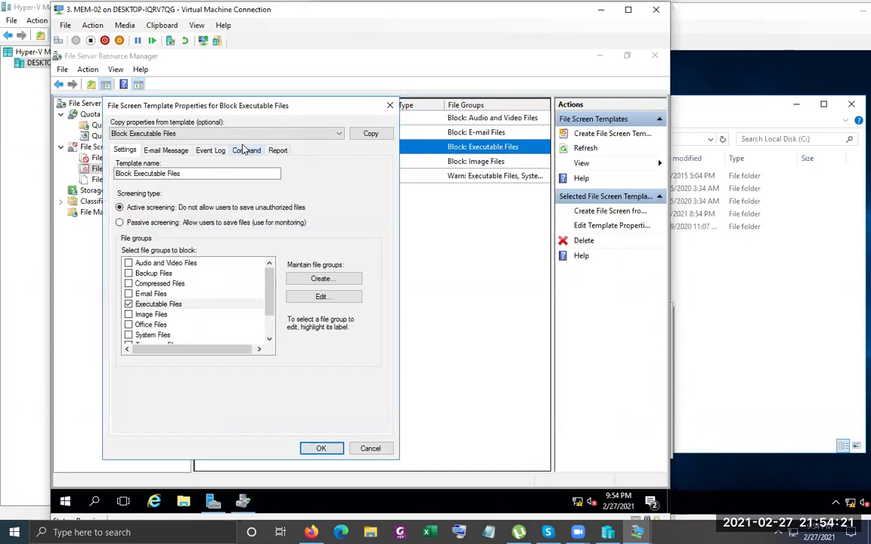
pyautogui.click(168, 306)
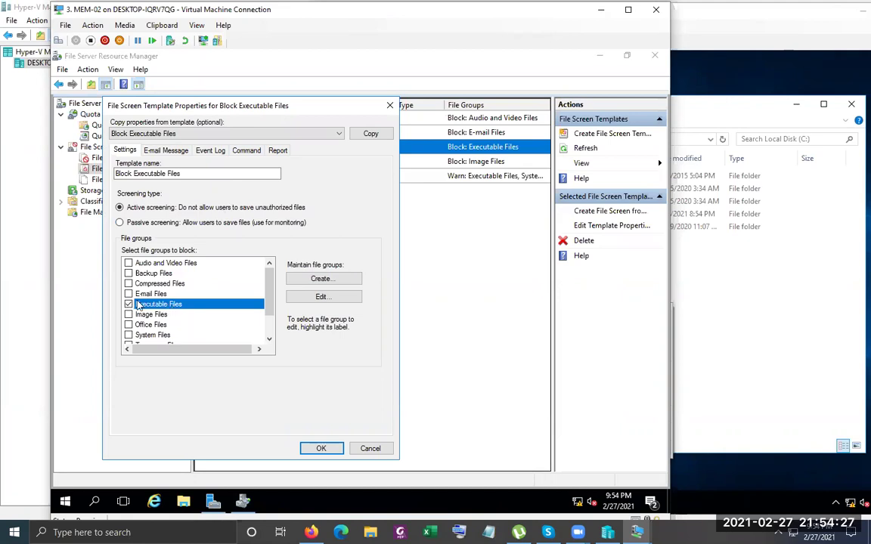
pyautogui.click(295, 299)
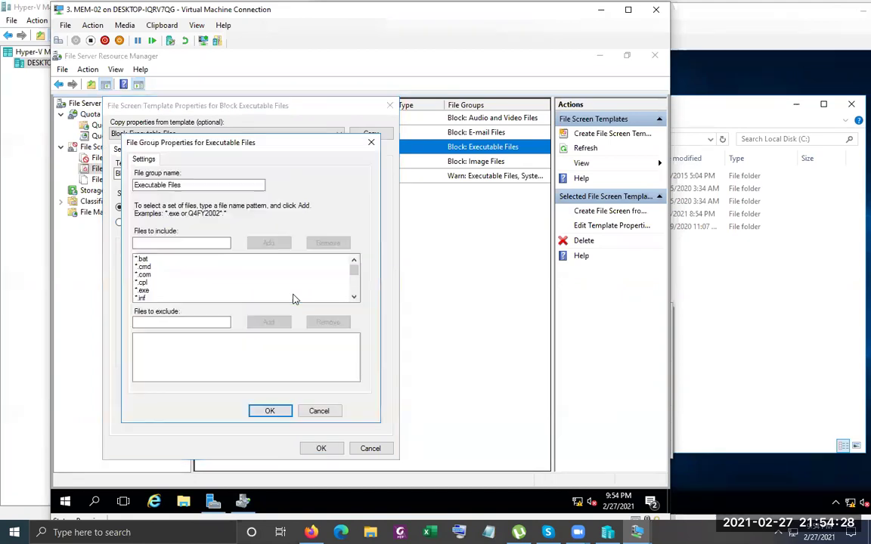
pyautogui.click(154, 267)
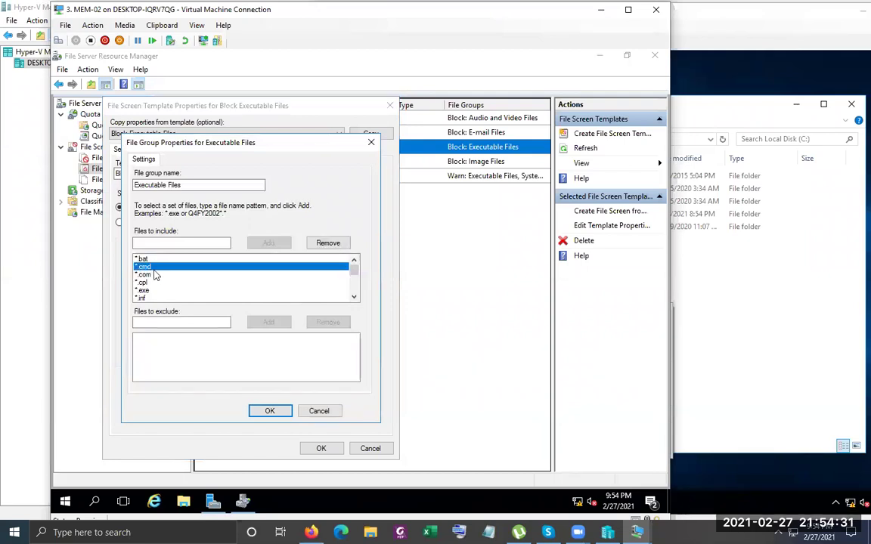
pyautogui.click(151, 275)
pyautogui.scroll(-3, 151, 284)
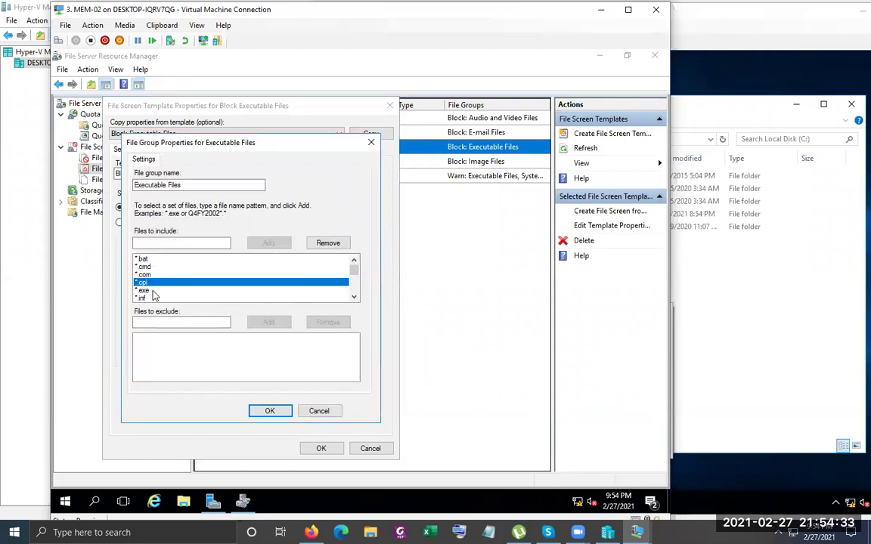
pyautogui.scroll(-1, 154, 291)
pyautogui.click(157, 269)
pyautogui.click(157, 275)
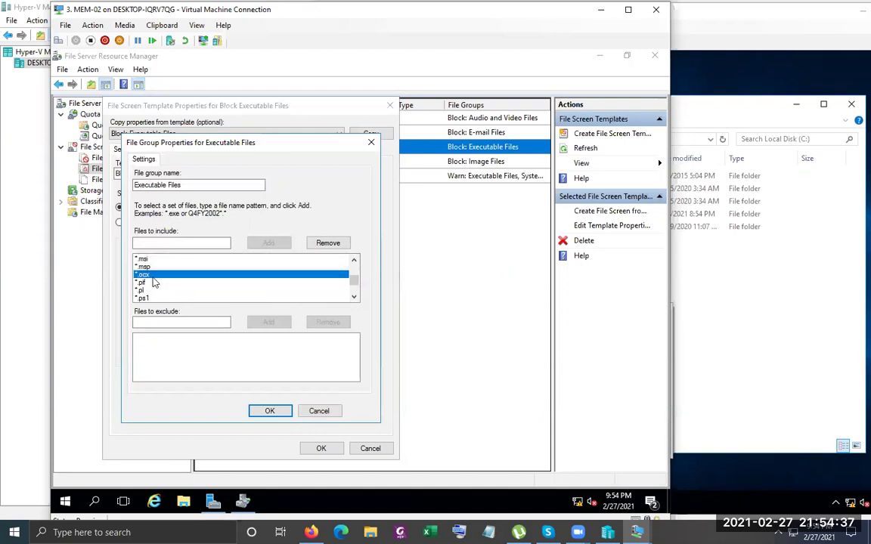
pyautogui.click(144, 283)
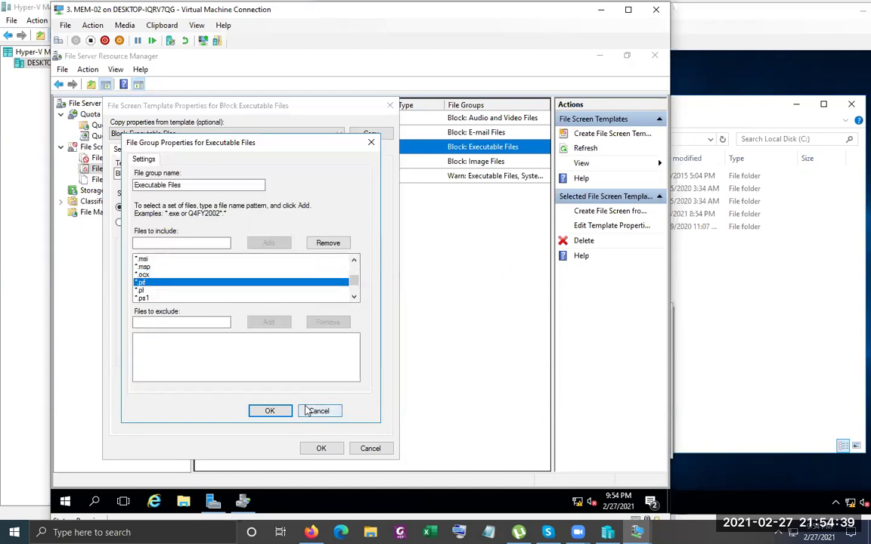
# Cancel the Executable Files group and Block Executable Files template, then select Block Image Files
pyautogui.click(305, 411)
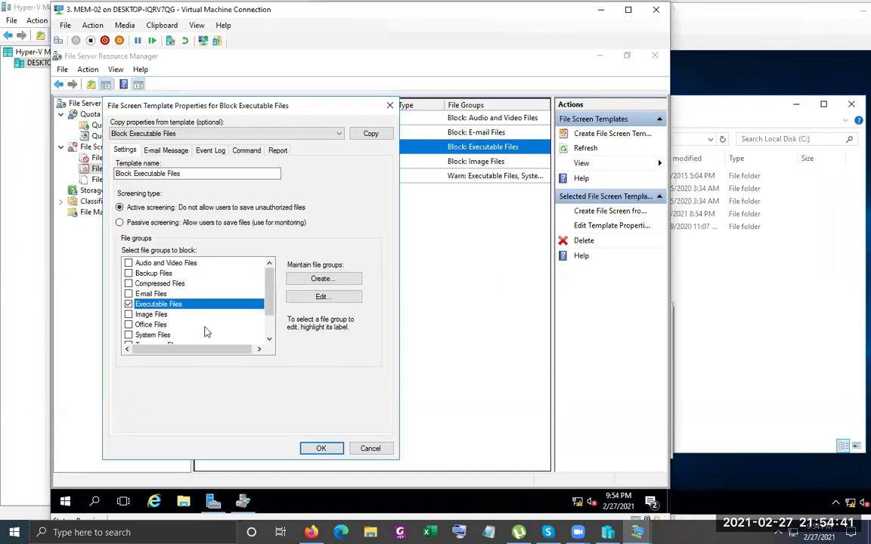
pyautogui.click(357, 448)
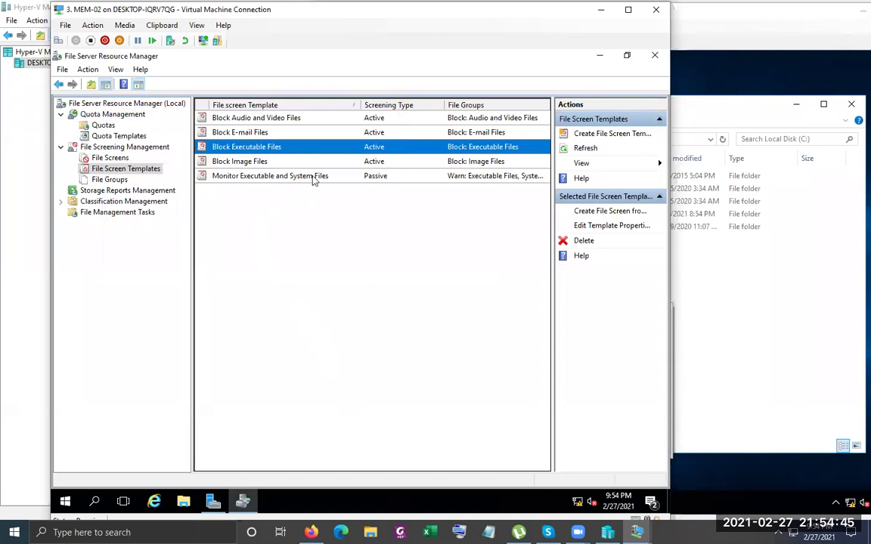
pyautogui.click(253, 165)
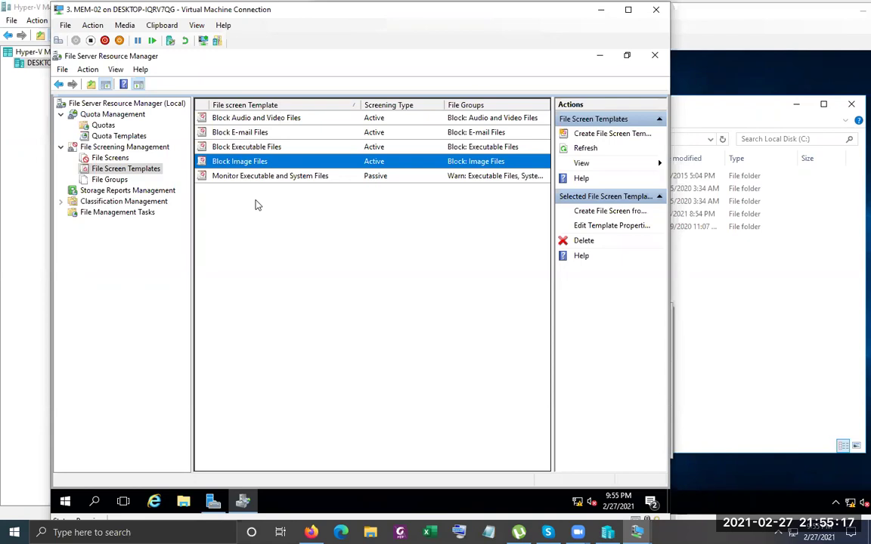
pyautogui.doubleClick(301, 176)
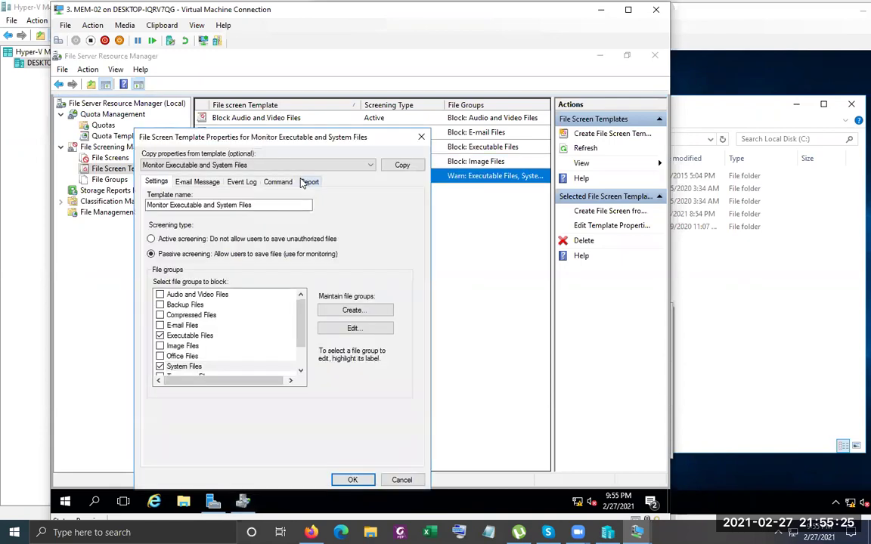
pyautogui.click(203, 339)
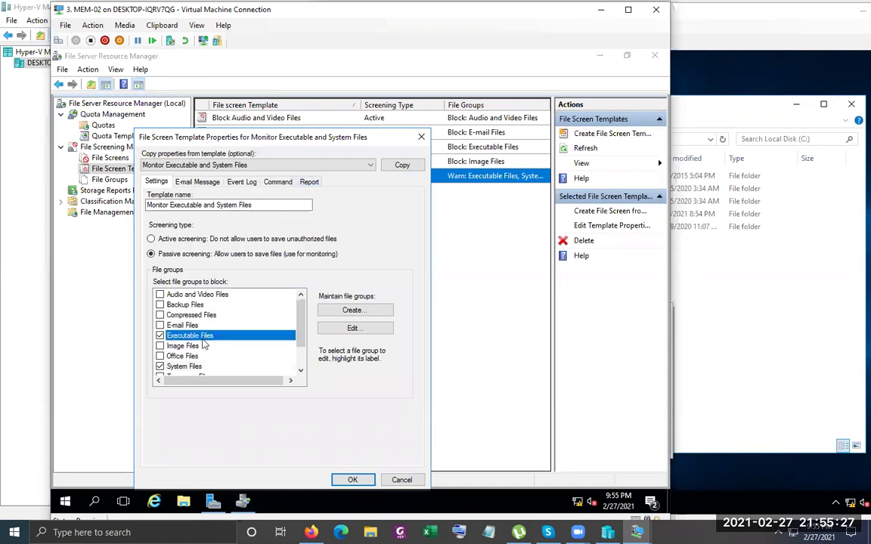
pyautogui.press('Down')
pyautogui.press('Down')
pyautogui.press('Down')
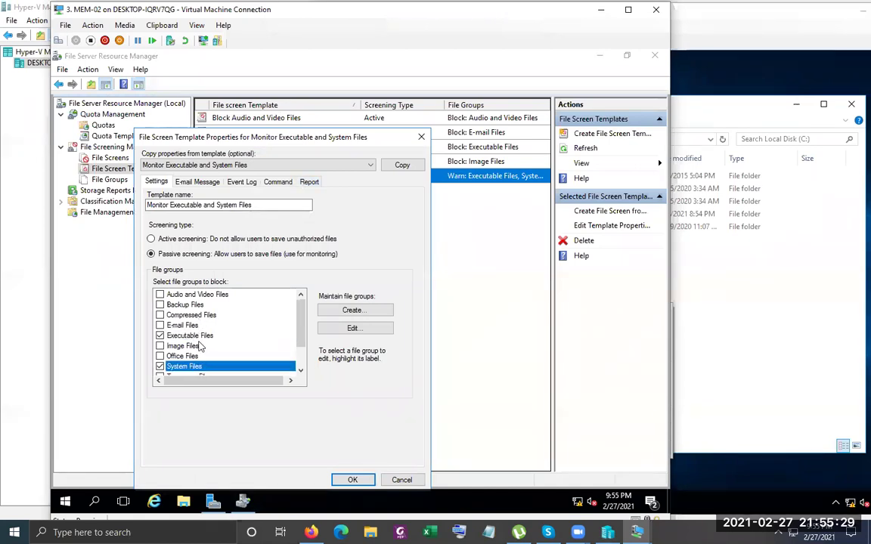
pyautogui.click(341, 328)
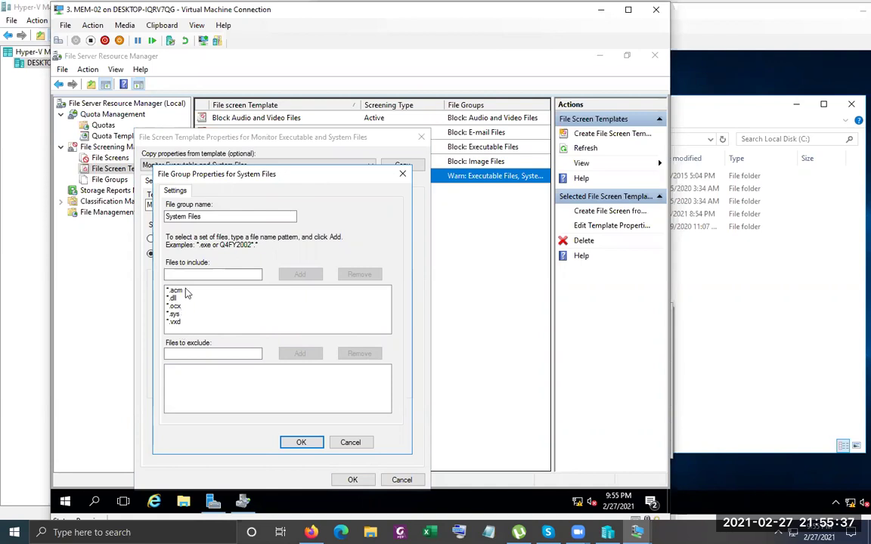
pyautogui.click(350, 443)
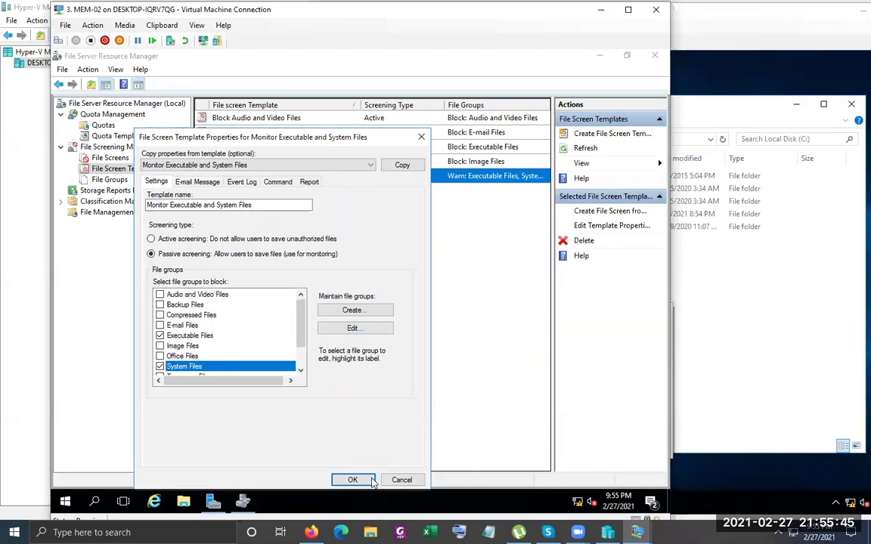
pyautogui.click(398, 480)
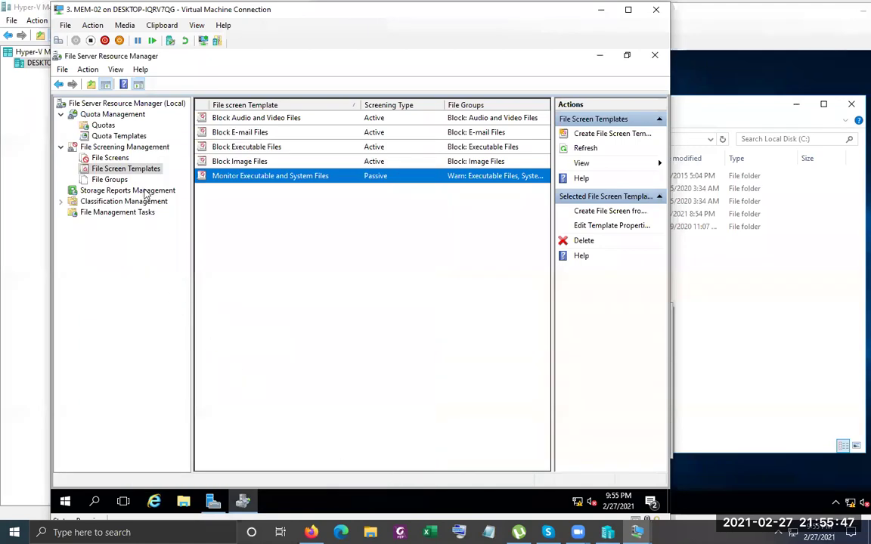
# Show the file groups list with the Include Files column widened to show every pattern
pyautogui.click(110, 180)
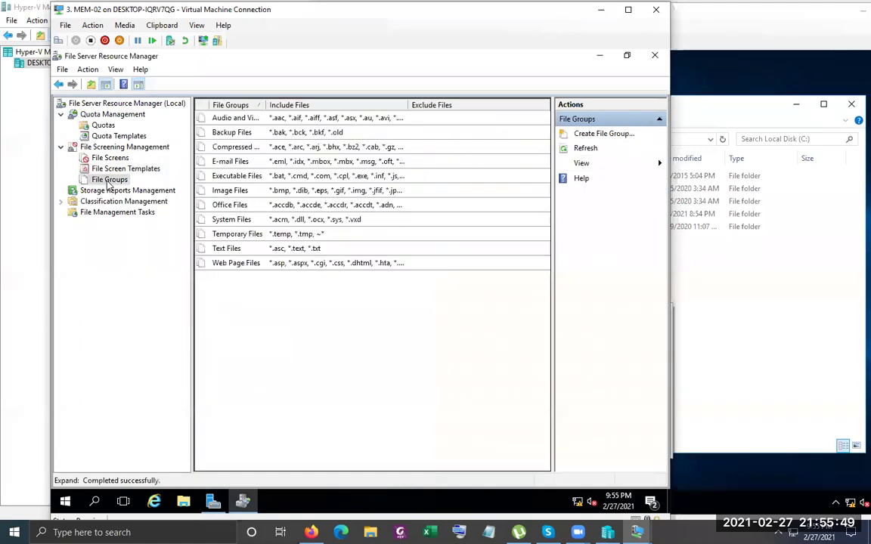
pyautogui.doubleClick(407, 105)
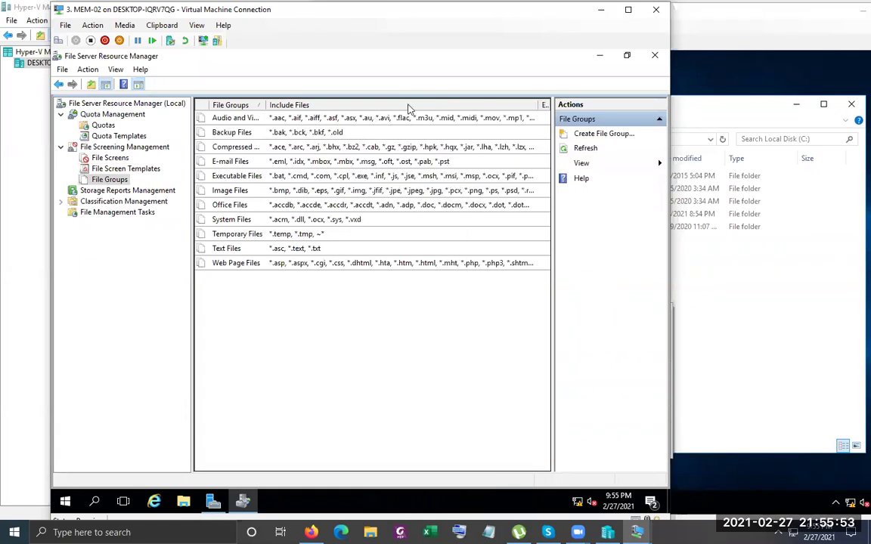
pyautogui.click(138, 84)
pyautogui.moveTo(359, 106); pyautogui.dragTo(616, 107)
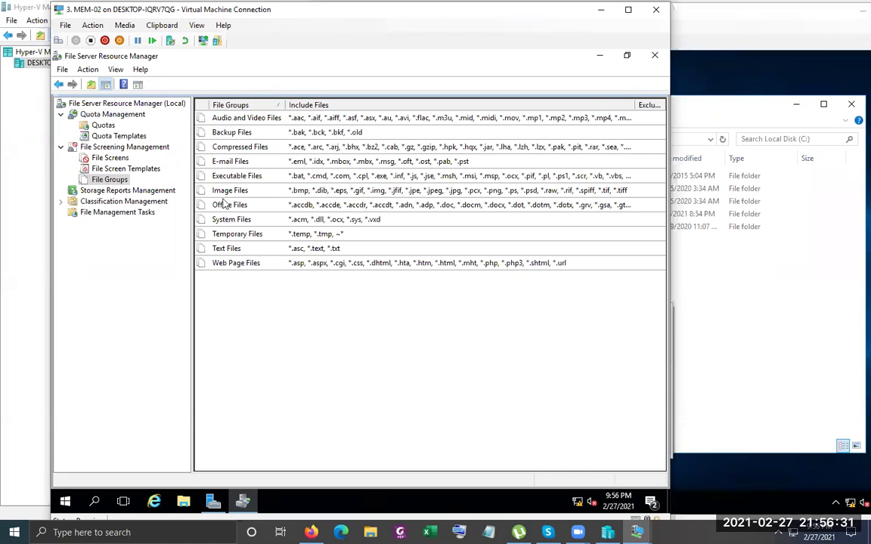
# Open the Monitor Executable and System Files template properties beside a resized file groups view
pyautogui.click(125, 169)
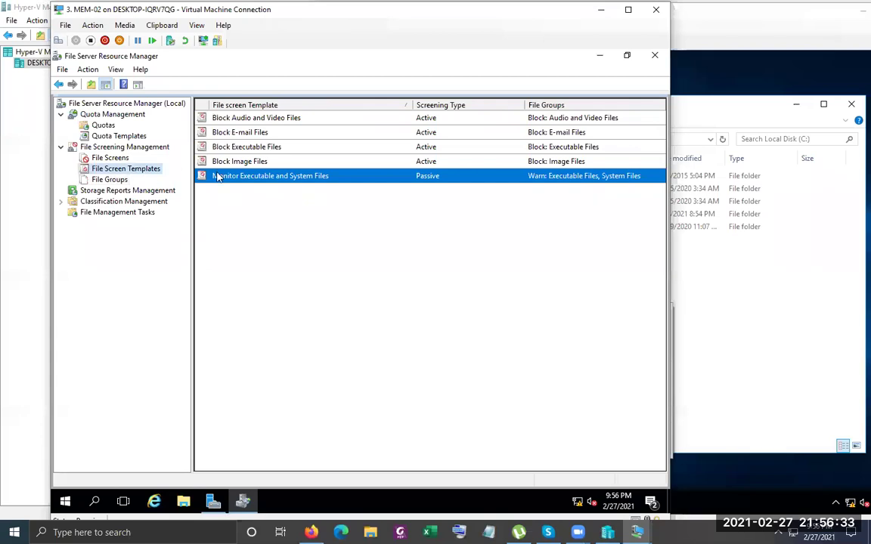
pyautogui.doubleClick(266, 180)
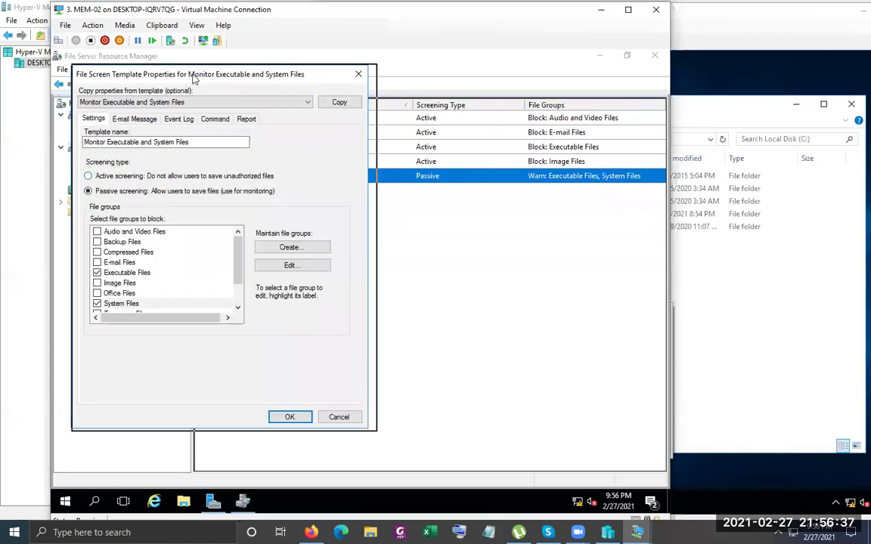
pyautogui.moveTo(194, 79); pyautogui.dragTo(487, 100)
pyautogui.click(109, 180)
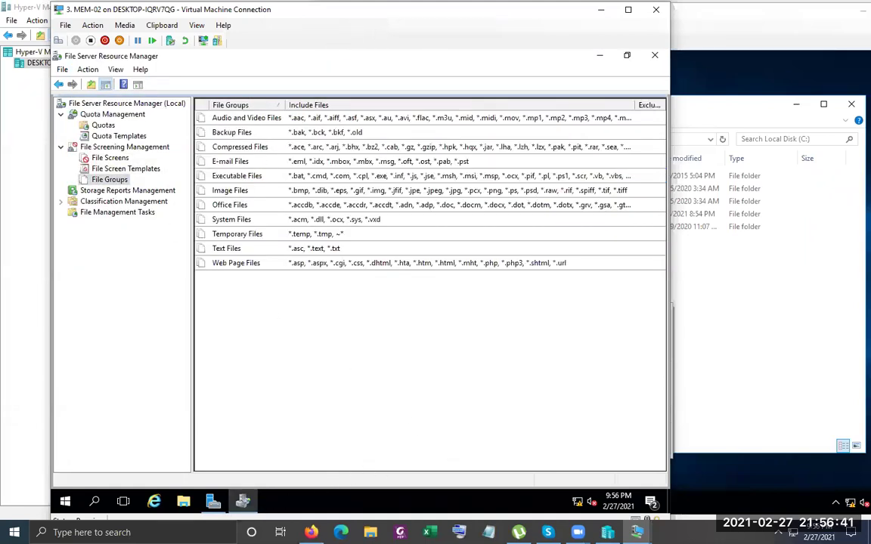
pyautogui.doubleClick(375, 56)
pyautogui.click(635, 171)
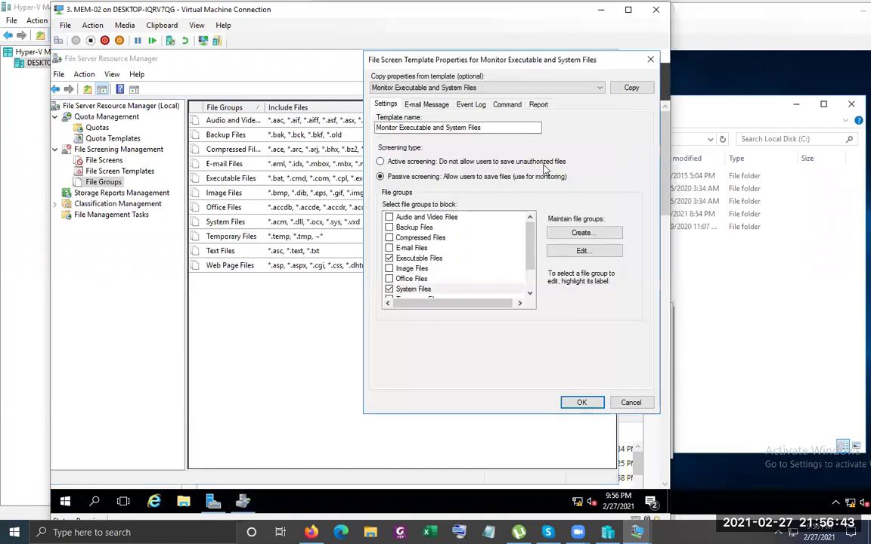
pyautogui.moveTo(262, 107); pyautogui.dragTo(314, 107)
# Try switching that template to active screening, then cancel without saving the change
pyautogui.click(638, 173)
pyautogui.click(463, 162)
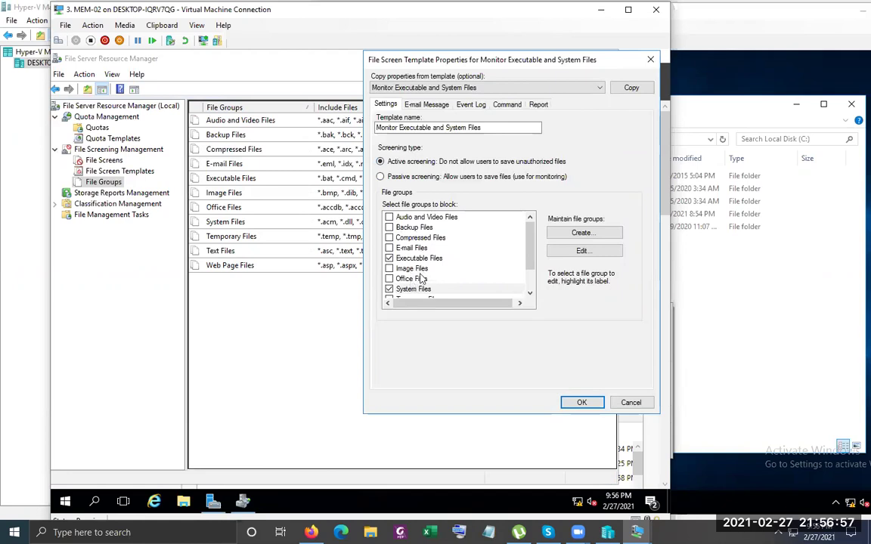
pyautogui.scroll(-1, 417, 279)
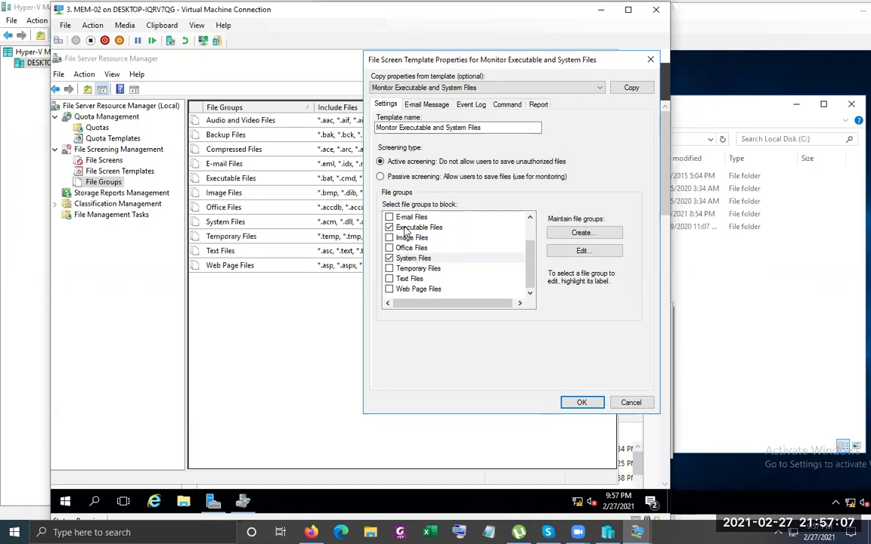
pyautogui.click(617, 400)
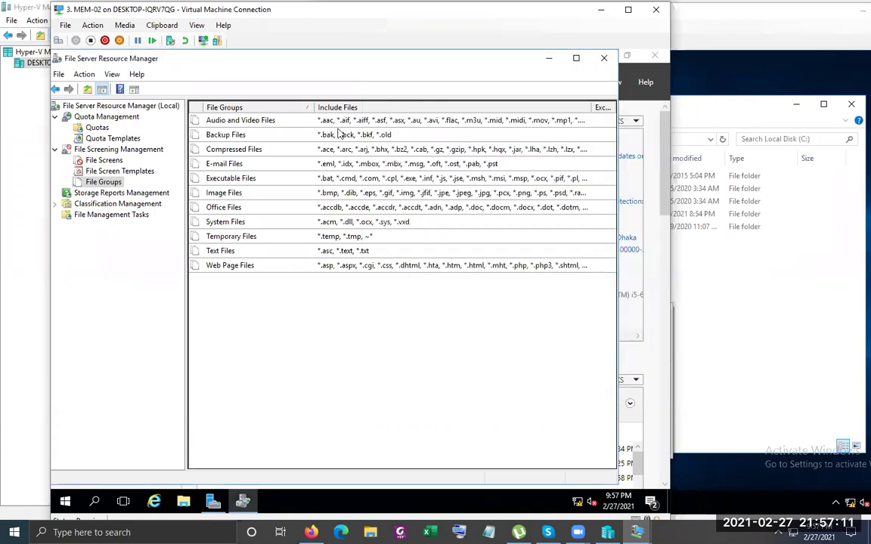
# Create a file group named xyz-filegroup whose included files pattern is *.wim
pyautogui.rightClick(294, 311)
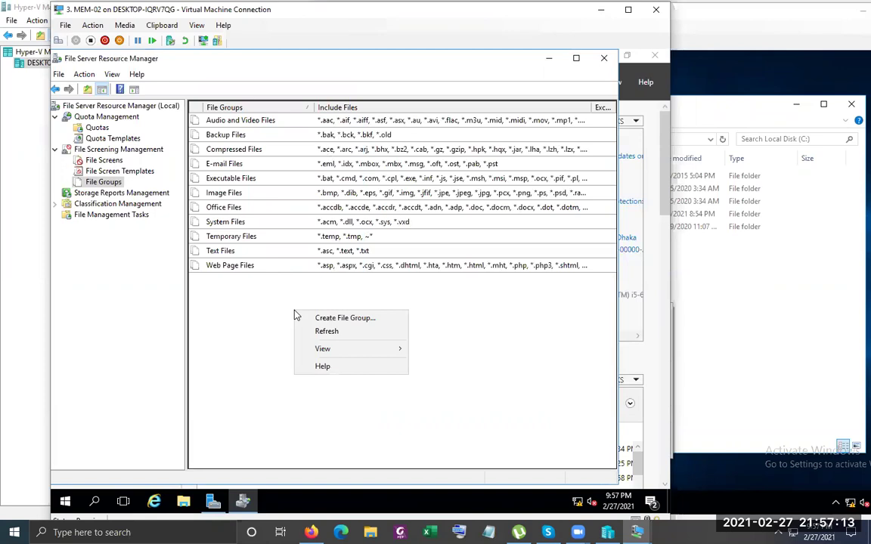
pyautogui.click(373, 325)
pyautogui.moveTo(268, 138); pyautogui.dragTo(440, 141)
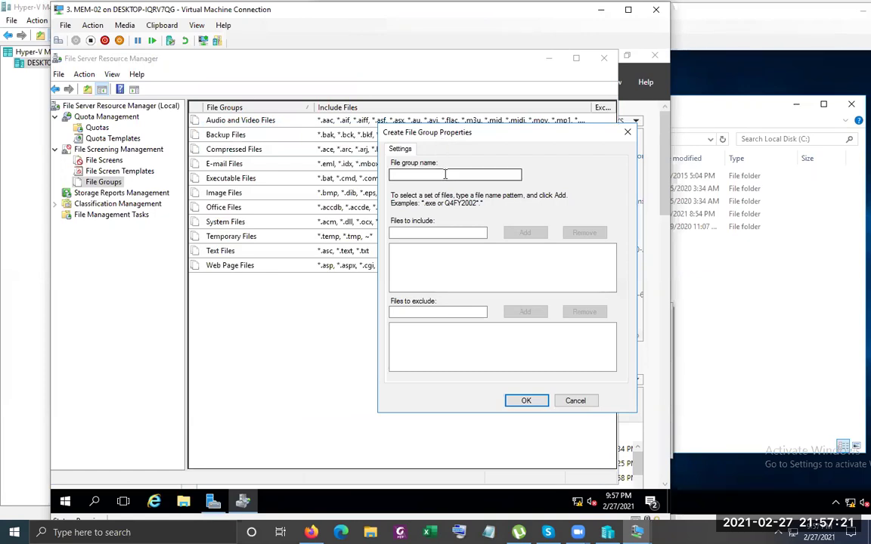
pyautogui.write('xyz')
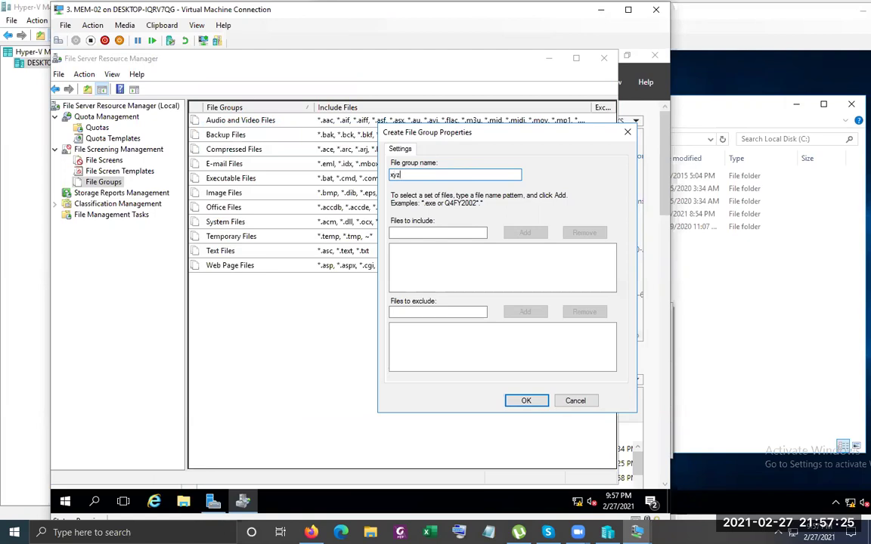
pyautogui.write('-filegroup')
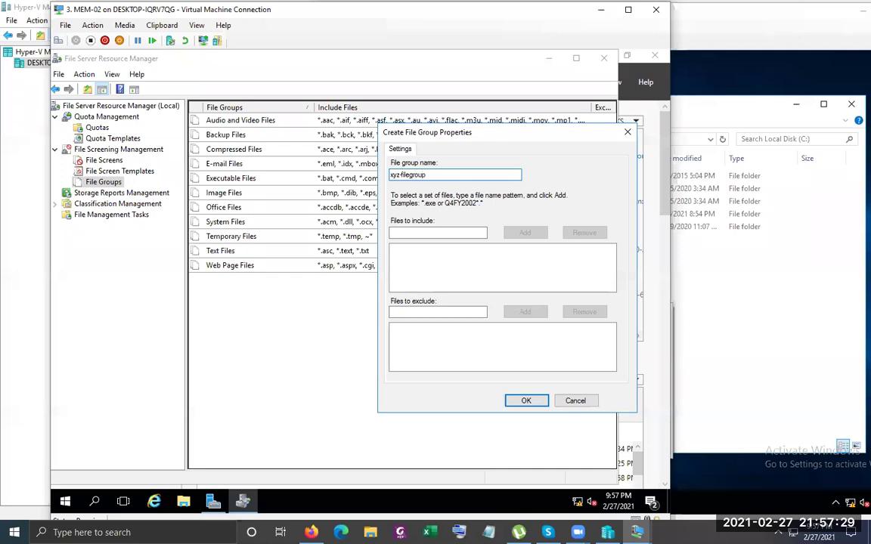
pyautogui.click(438, 232)
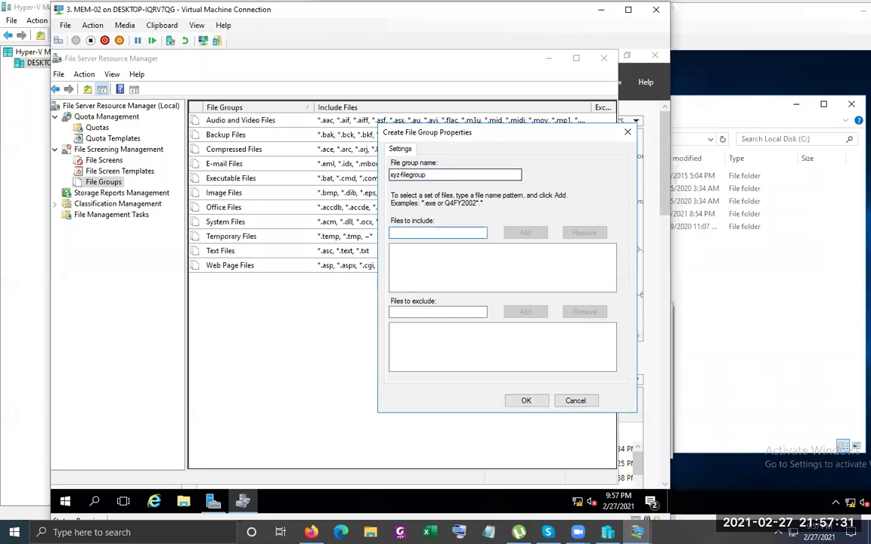
pyautogui.write('*.wm')
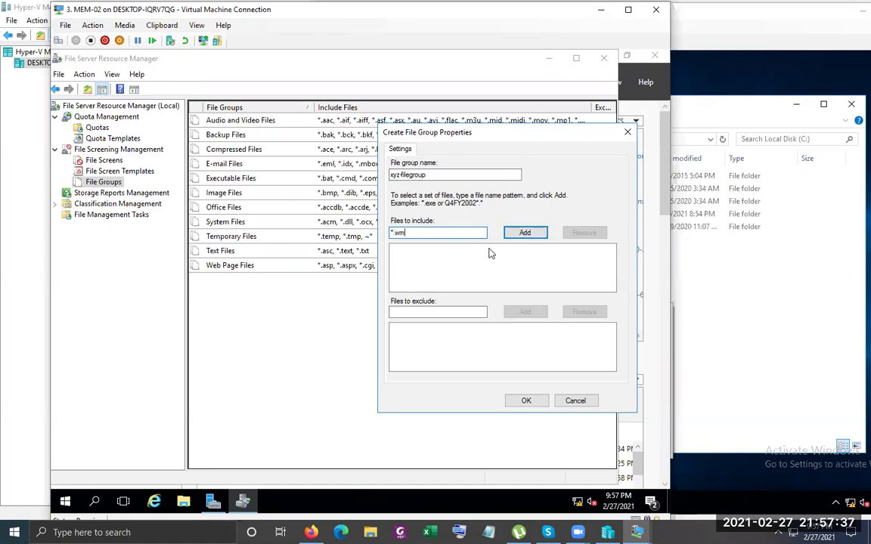
pyautogui.write('v')
pyautogui.click(523, 234)
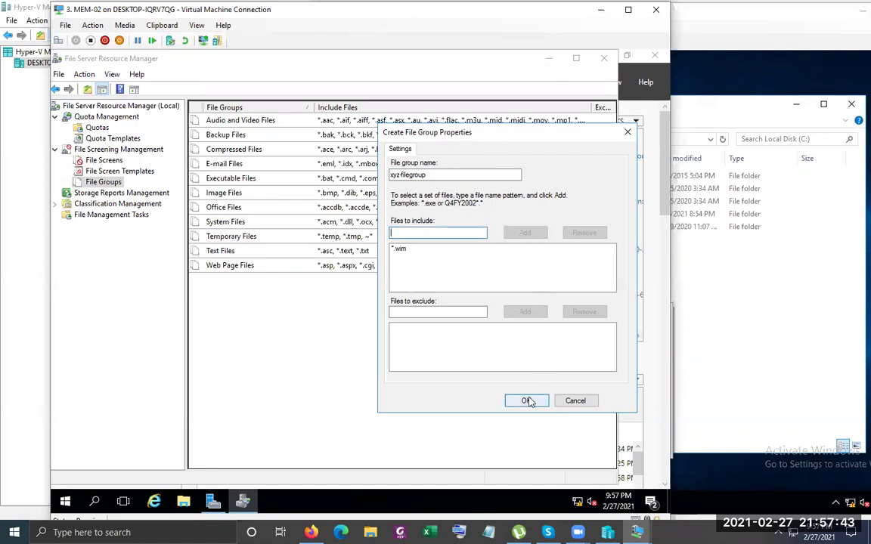
pyautogui.click(526, 401)
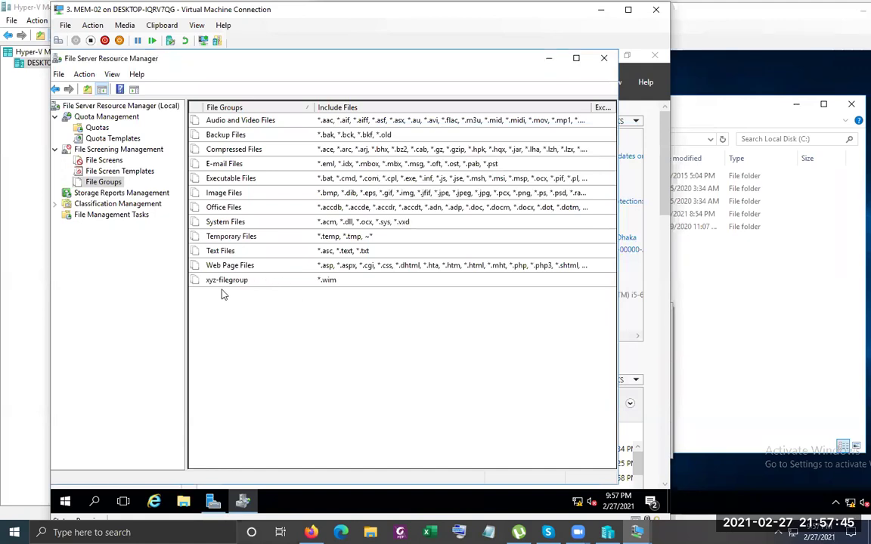
pyautogui.click(113, 171)
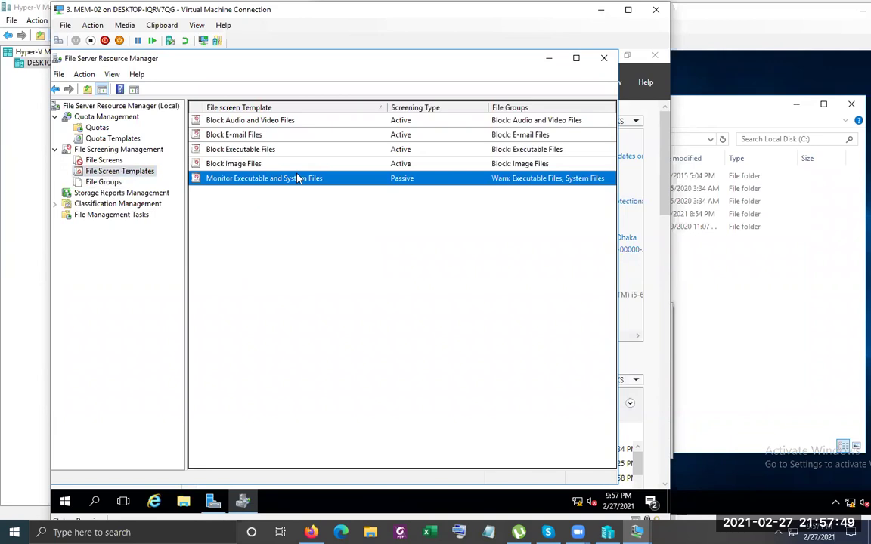
# Cancel the Monitor Executable and System Files template, then select xyz-filegroup to confirm its *.wim pattern
pyautogui.doubleClick(297, 177)
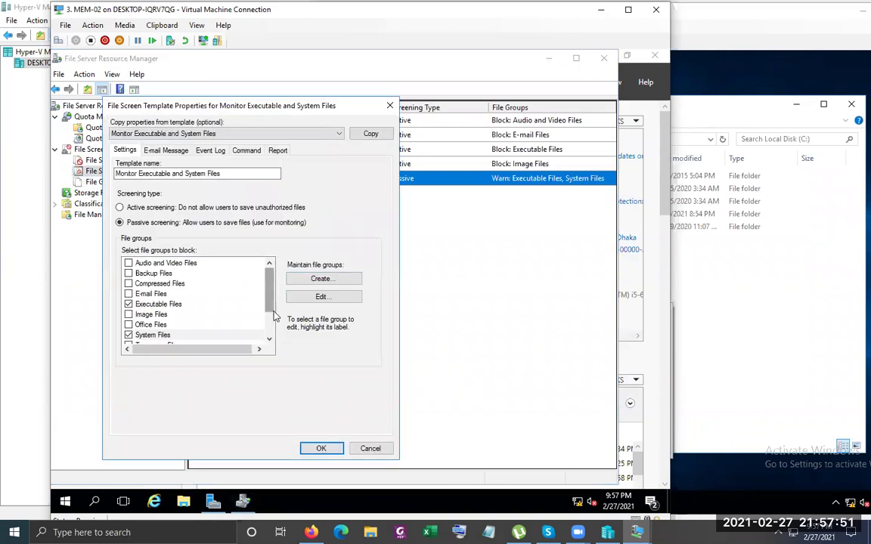
pyautogui.scroll(-2, 227, 310)
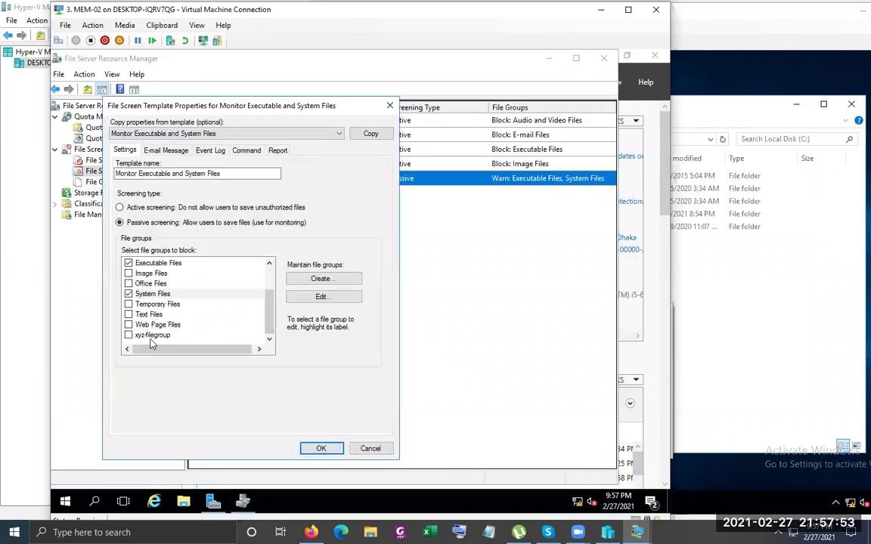
pyautogui.click(380, 449)
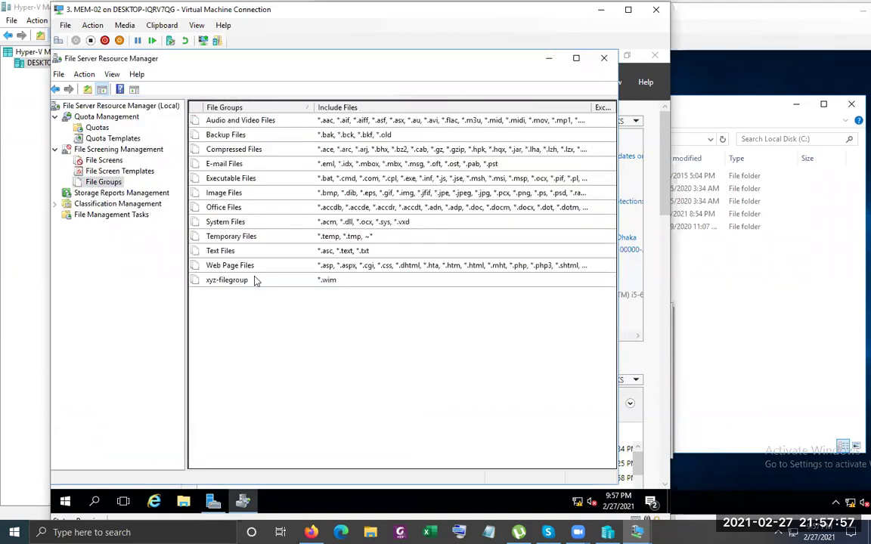
pyautogui.click(230, 281)
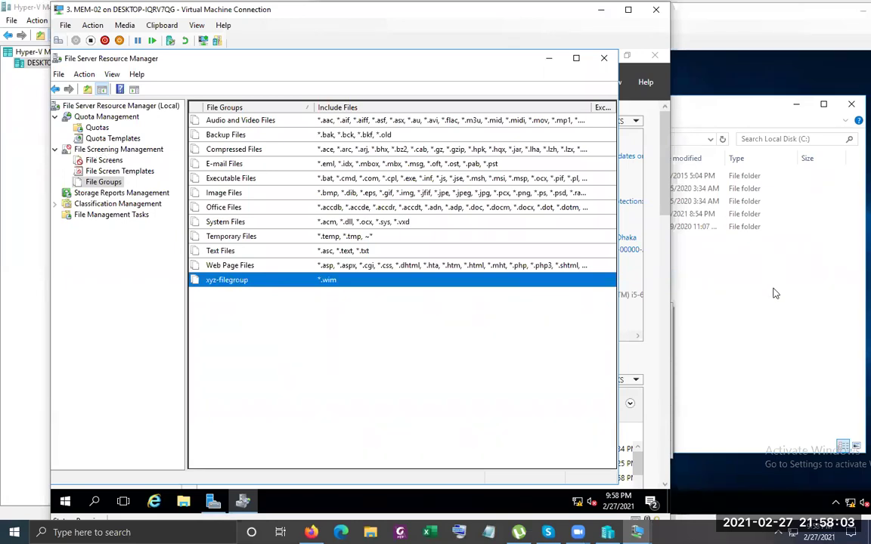
pyautogui.click(713, 307)
# Sign in to the client with the account password and open the Common (Z:) share
pyautogui.click(617, 342)
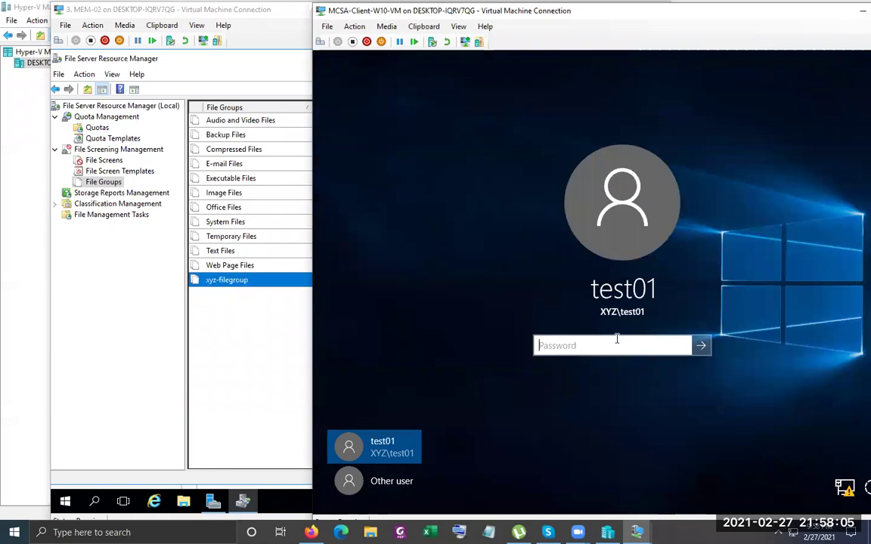
pyautogui.write('Pa$')
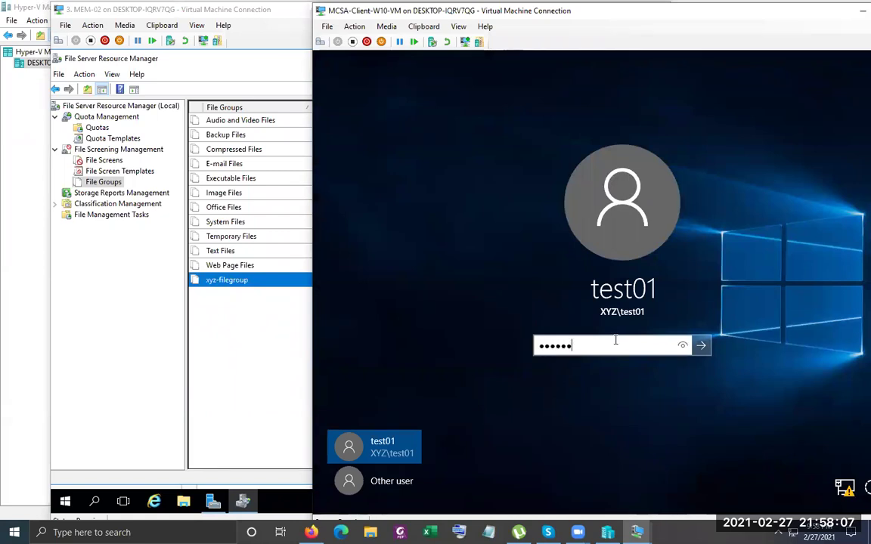
pyautogui.press('Return')
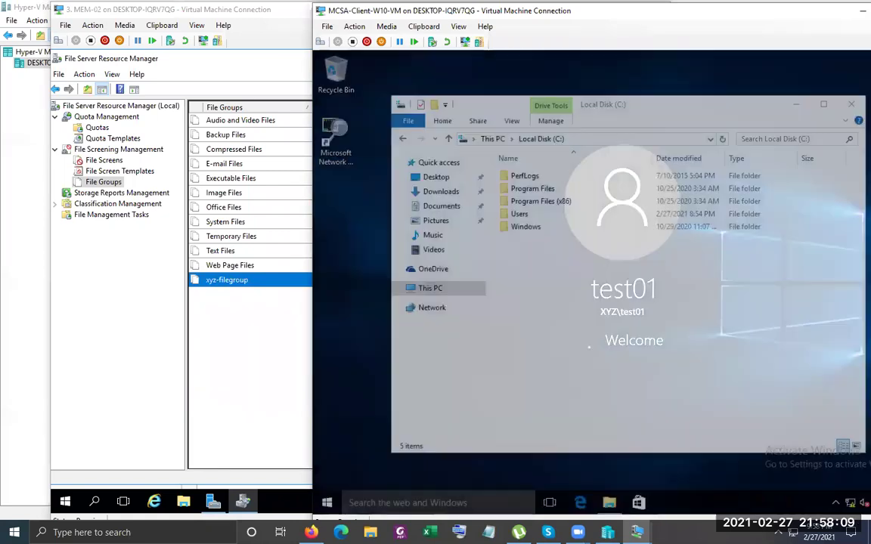
pyautogui.click(434, 269)
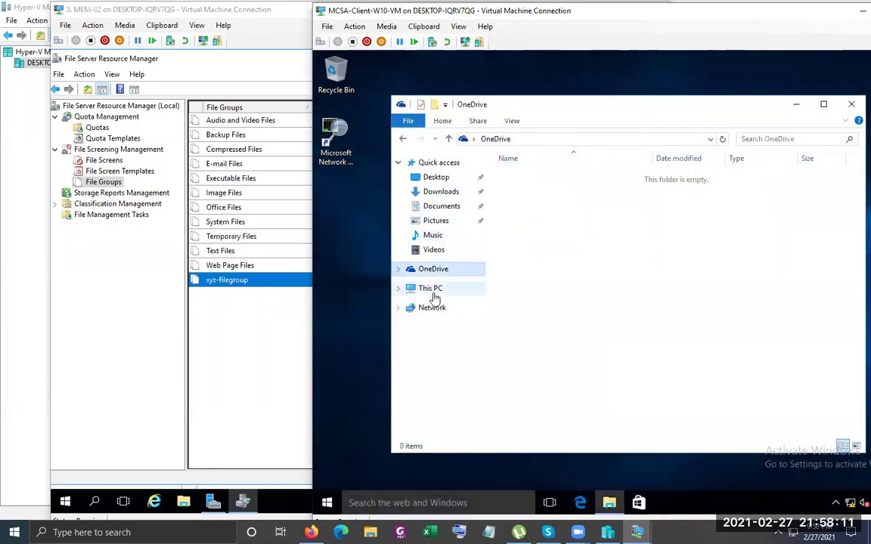
pyautogui.click(430, 288)
pyautogui.doubleClick(552, 387)
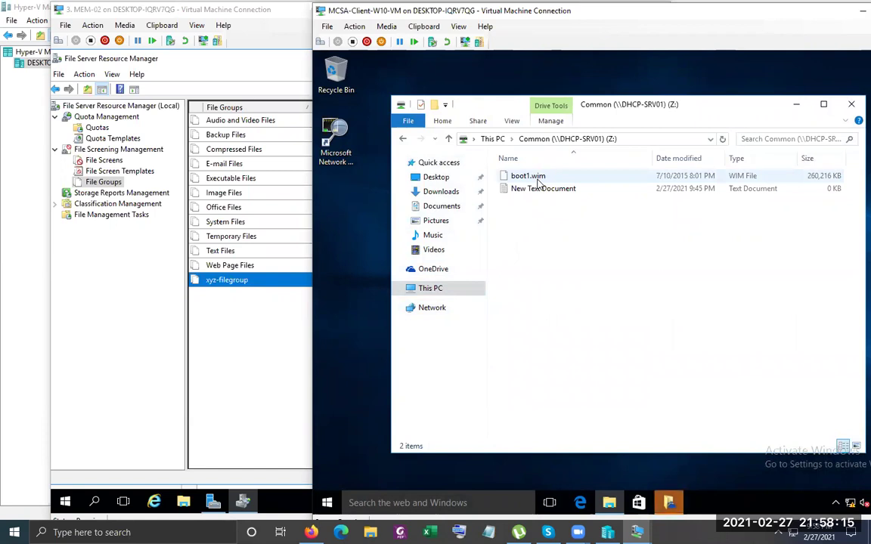
pyautogui.moveTo(668, 503)
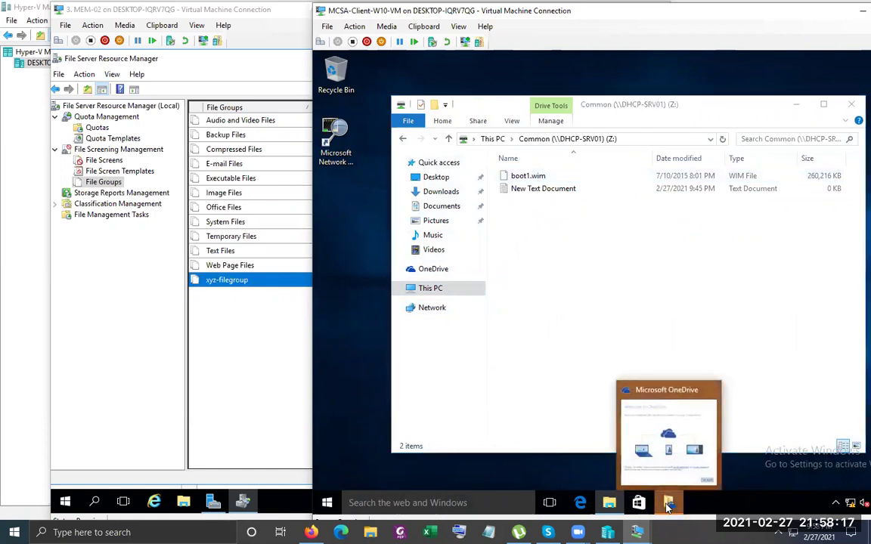
pyautogui.click(660, 439)
pyautogui.click(783, 111)
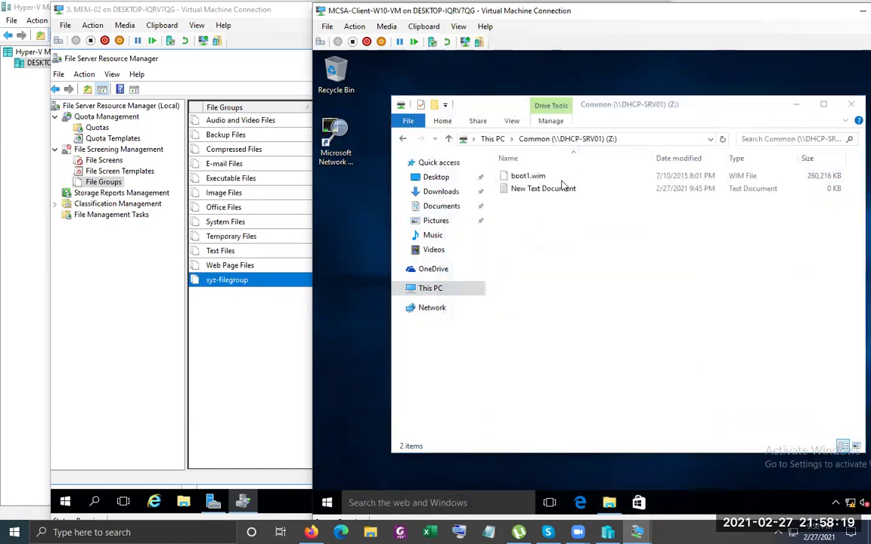
# Permanently delete boot1.wim from the Common (Z:) share
pyautogui.click(538, 180)
pyautogui.press('Delete')
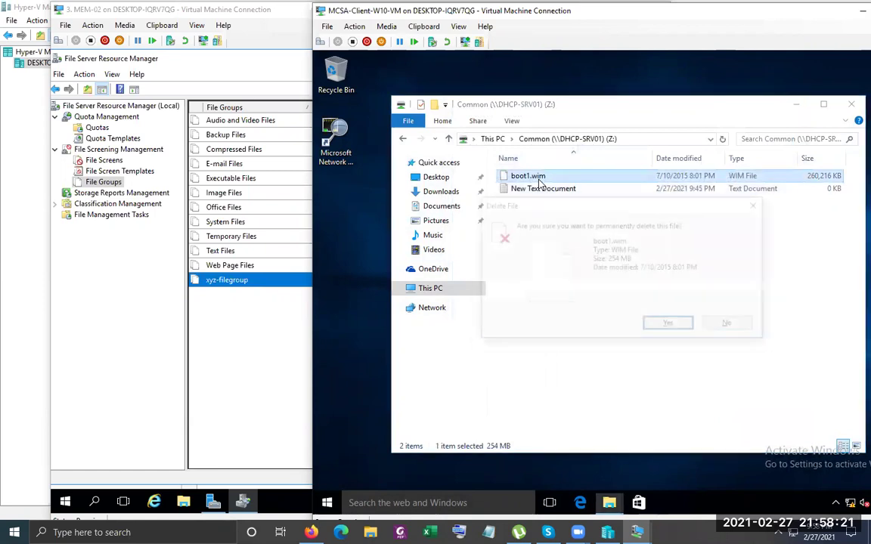
pyautogui.press('Return')
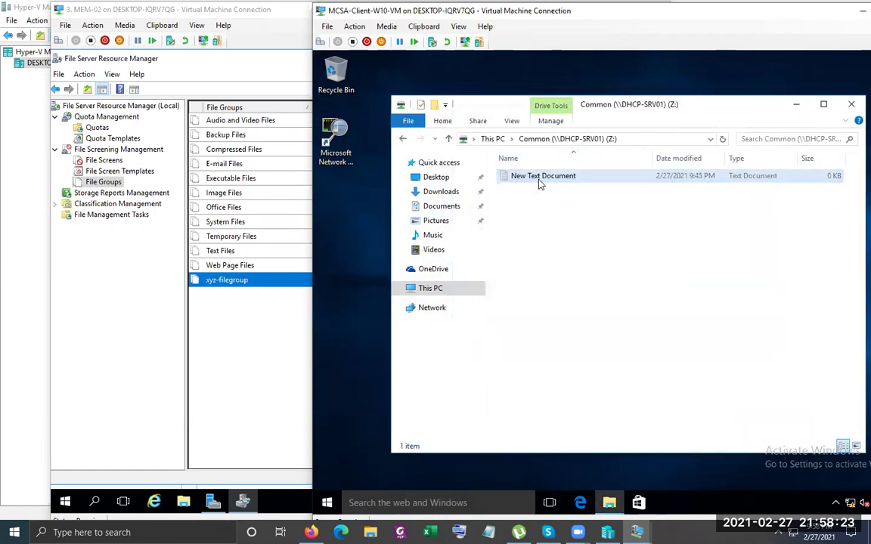
pyautogui.click(229, 311)
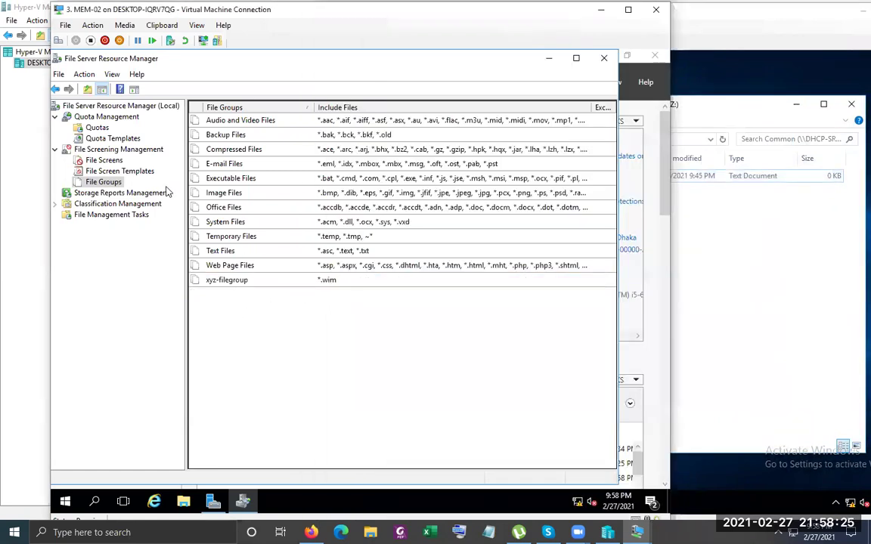
# Start a new file screen with C:\Common as the screened path
pyautogui.click(105, 161)
pyautogui.rightClick(113, 161)
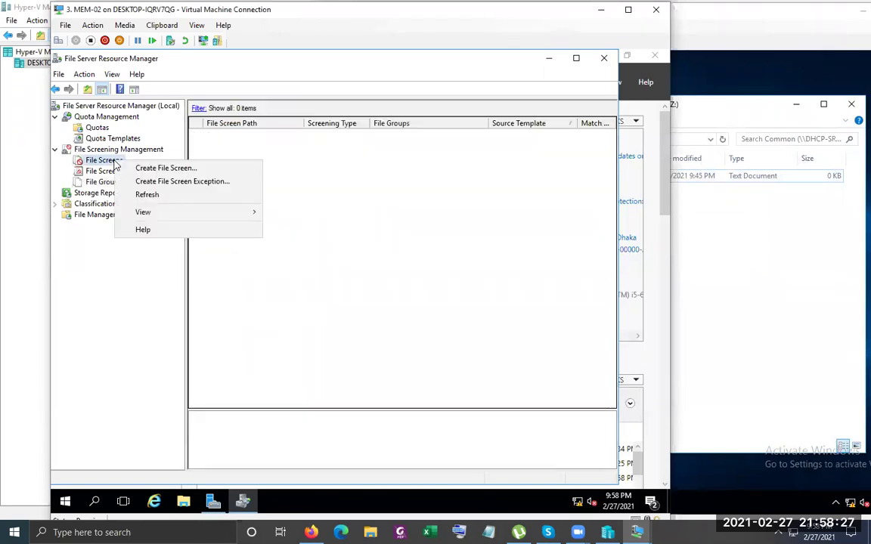
pyautogui.click(162, 168)
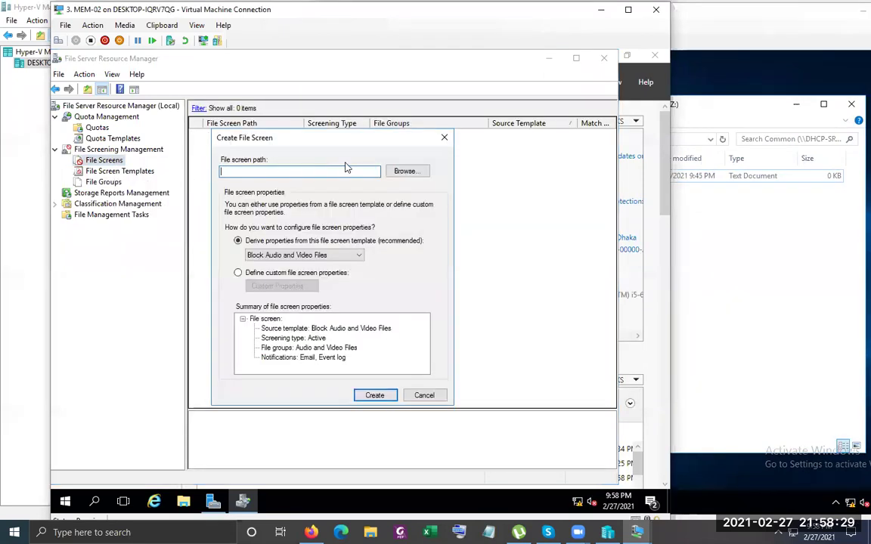
pyautogui.click(405, 171)
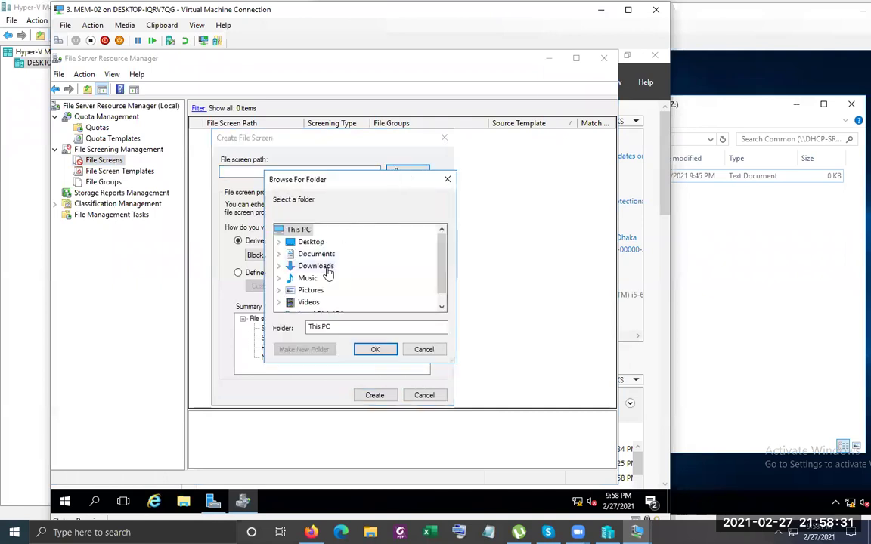
pyautogui.scroll(-1, 329, 276)
pyautogui.doubleClick(331, 301)
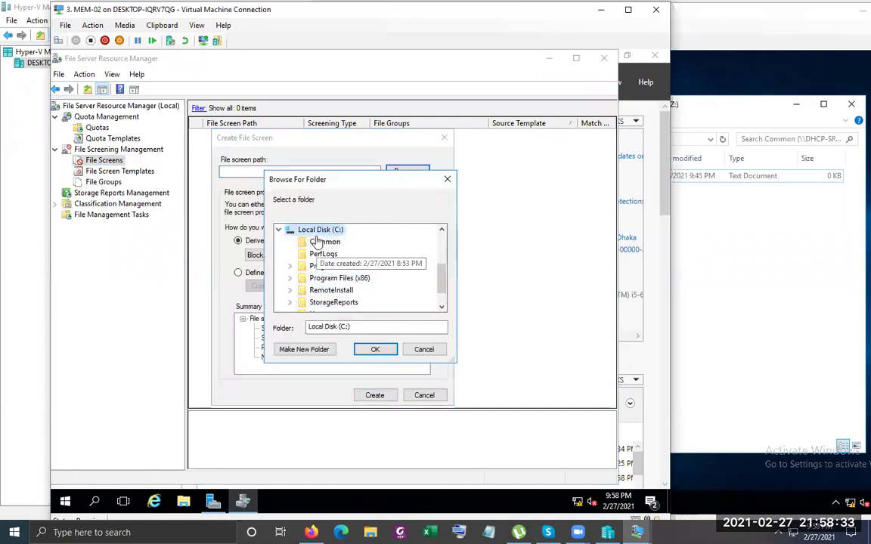
pyautogui.click(325, 241)
pyautogui.click(375, 349)
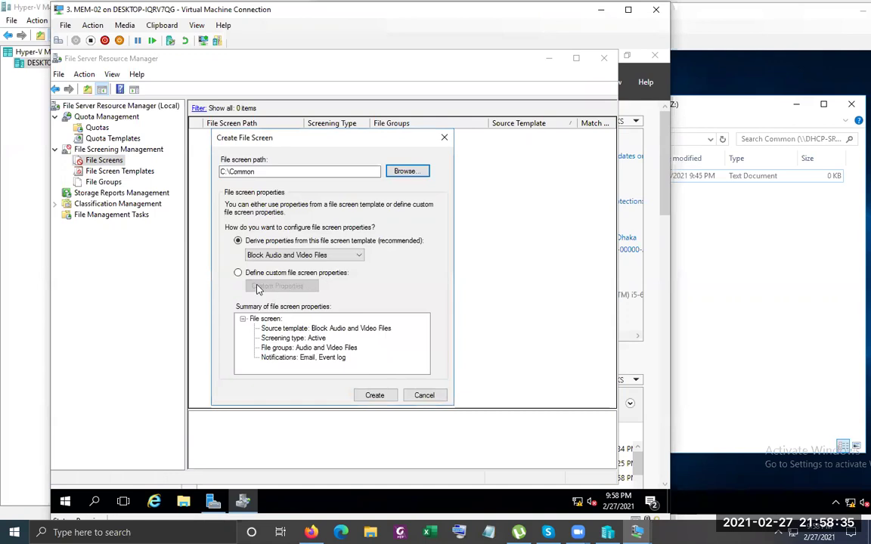
# Give the screen custom properties blocking xyz-filegroup and save it without creating a template
pyautogui.click(274, 255)
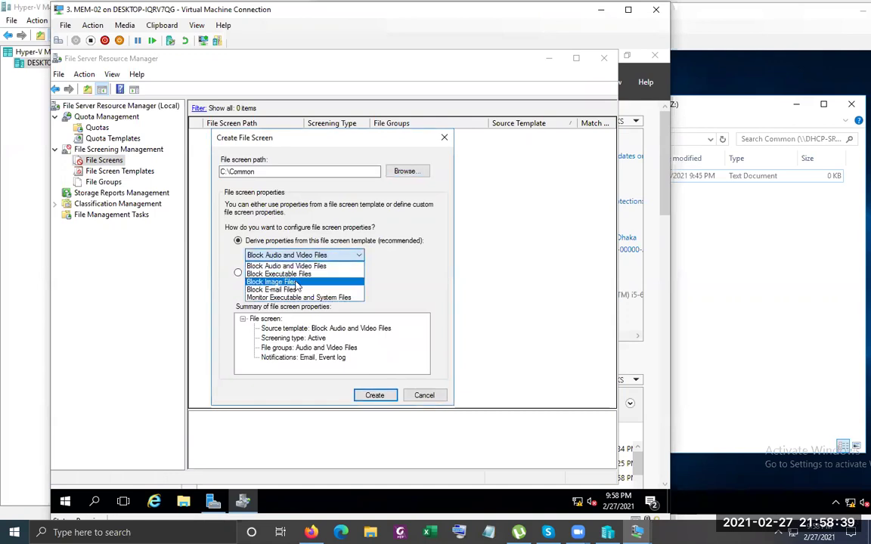
pyautogui.click(239, 273)
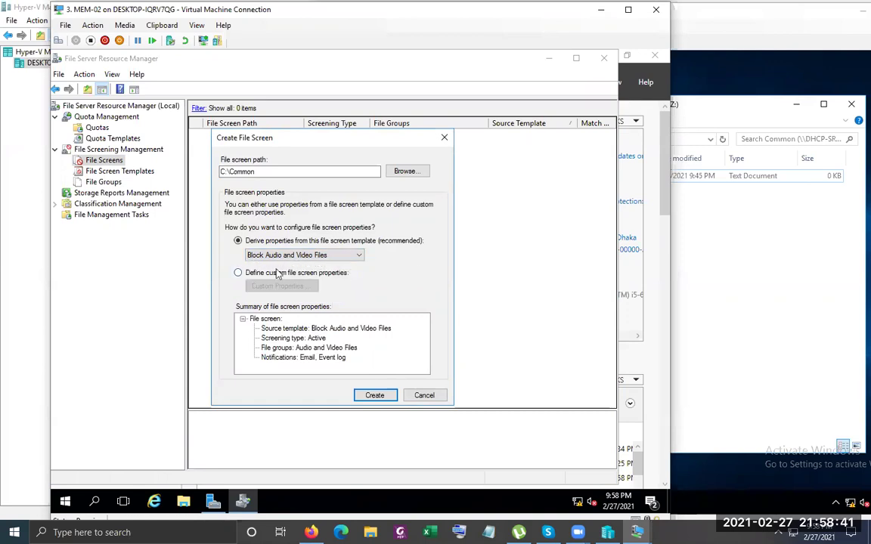
pyautogui.click(239, 273)
pyautogui.click(280, 288)
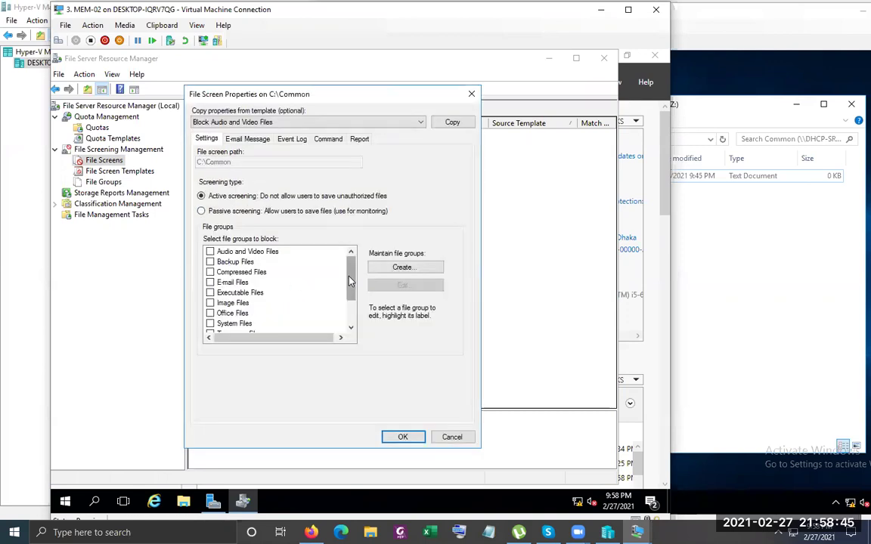
pyautogui.scroll(-2, 346, 279)
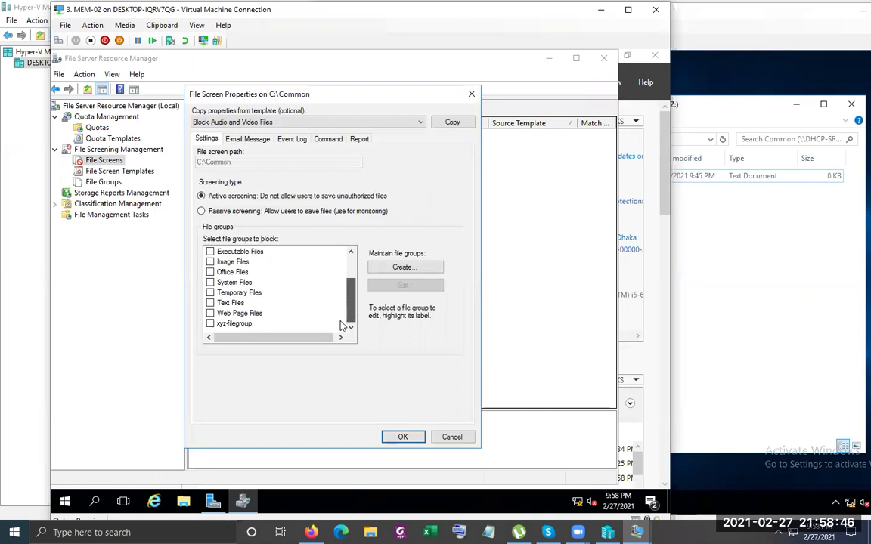
pyautogui.click(211, 323)
pyautogui.click(403, 439)
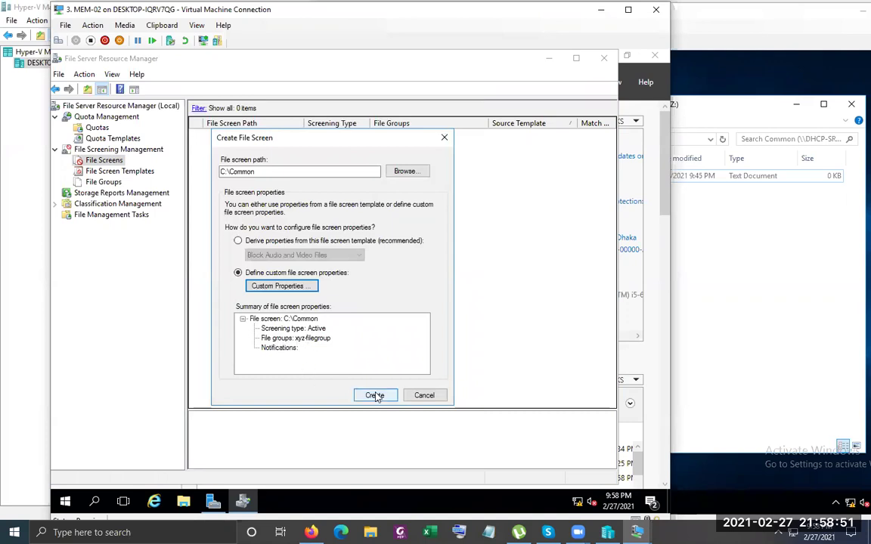
pyautogui.click(378, 397)
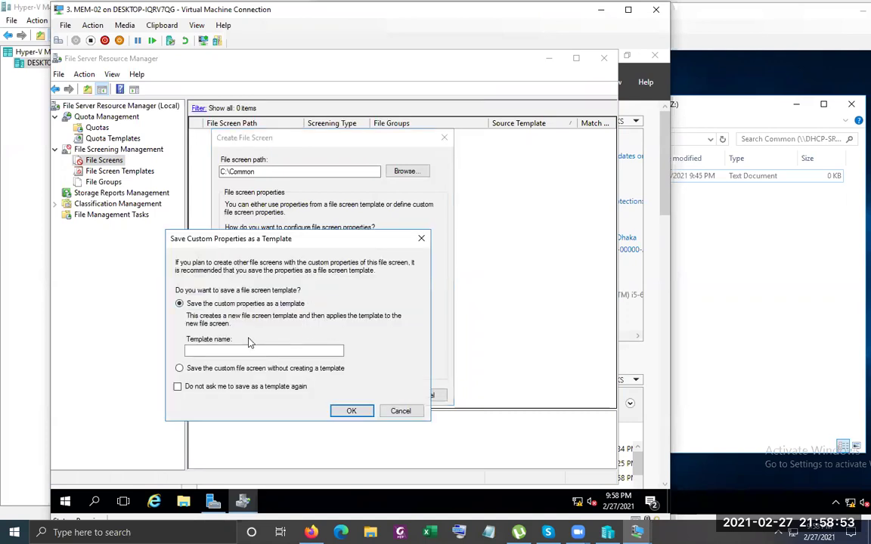
pyautogui.click(206, 371)
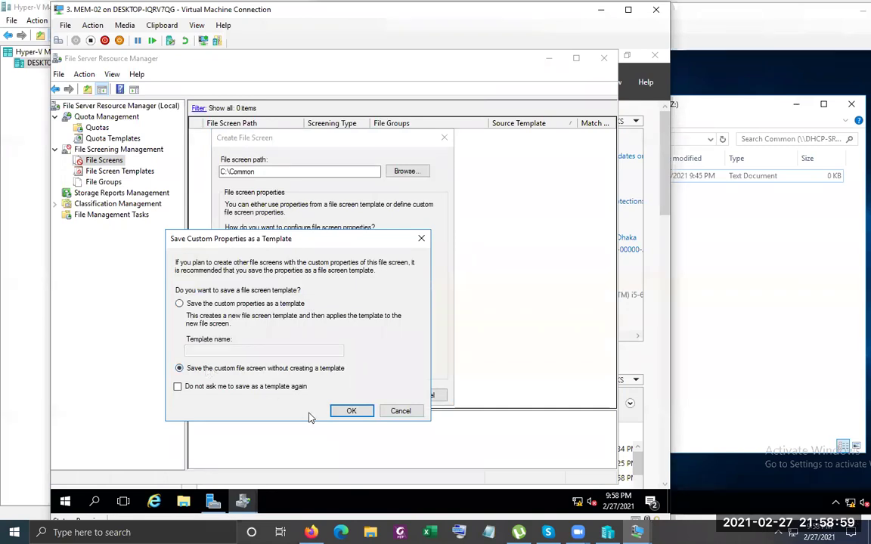
pyautogui.click(352, 410)
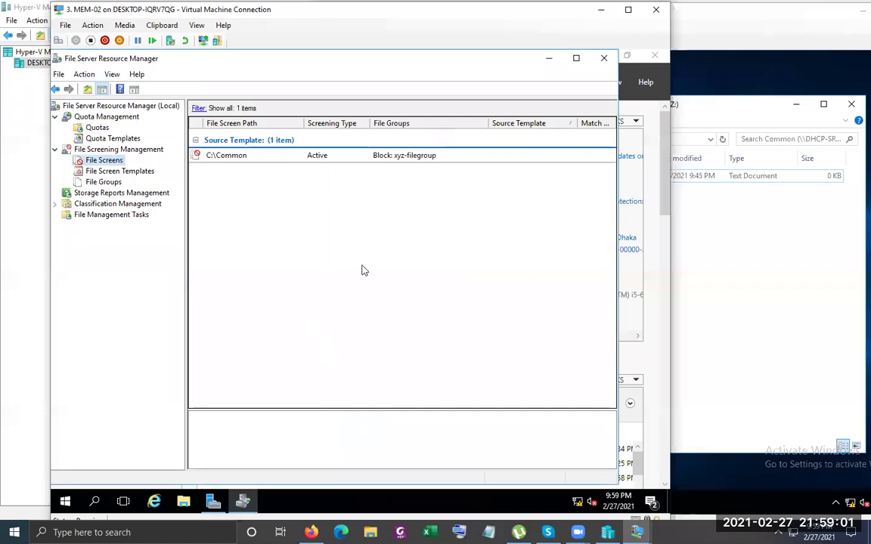
# Sign the client user out from the Start menu and back in with the account password
pyautogui.click(666, 265)
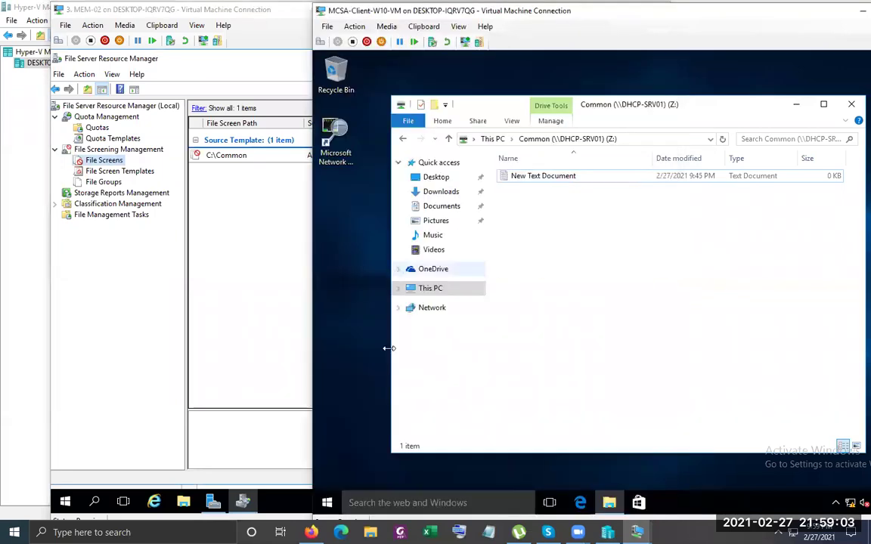
pyautogui.click(326, 502)
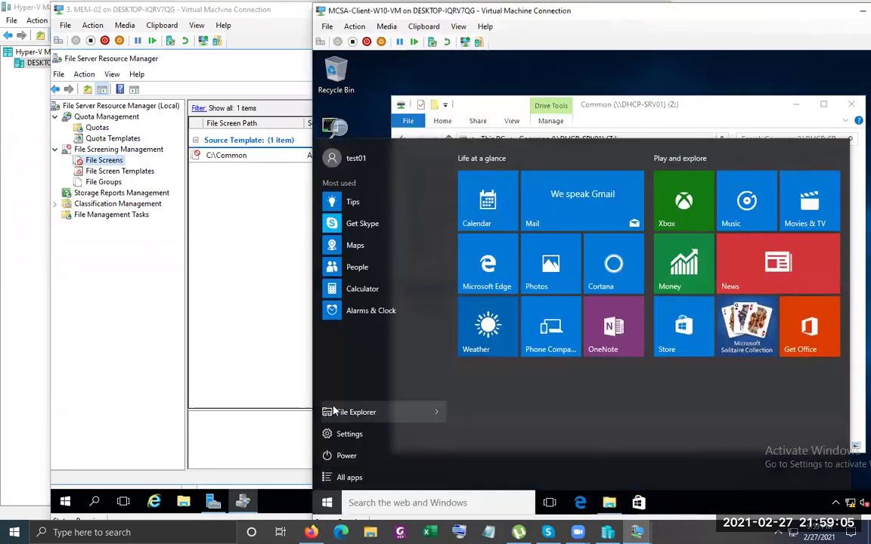
pyautogui.click(350, 160)
pyautogui.click(369, 217)
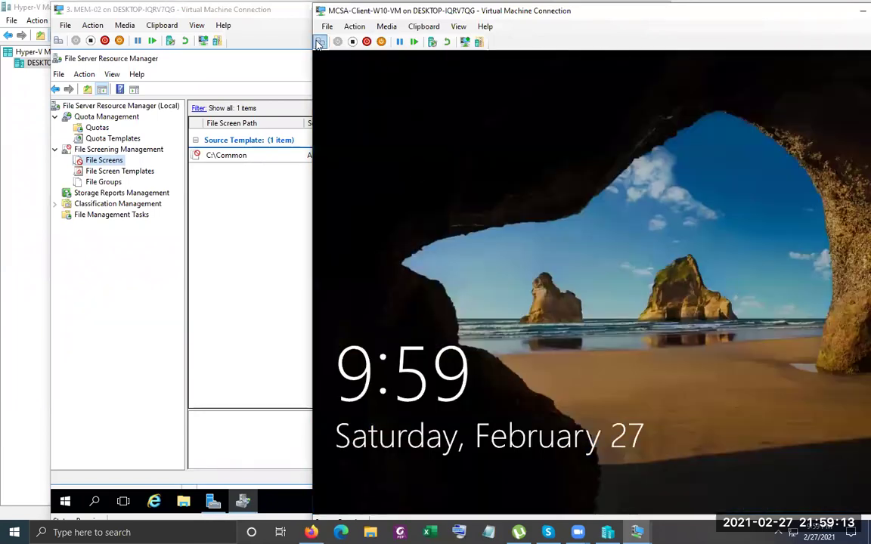
pyautogui.click(528, 174)
pyautogui.write('Pa$$w0rd')
pyautogui.press('Return')
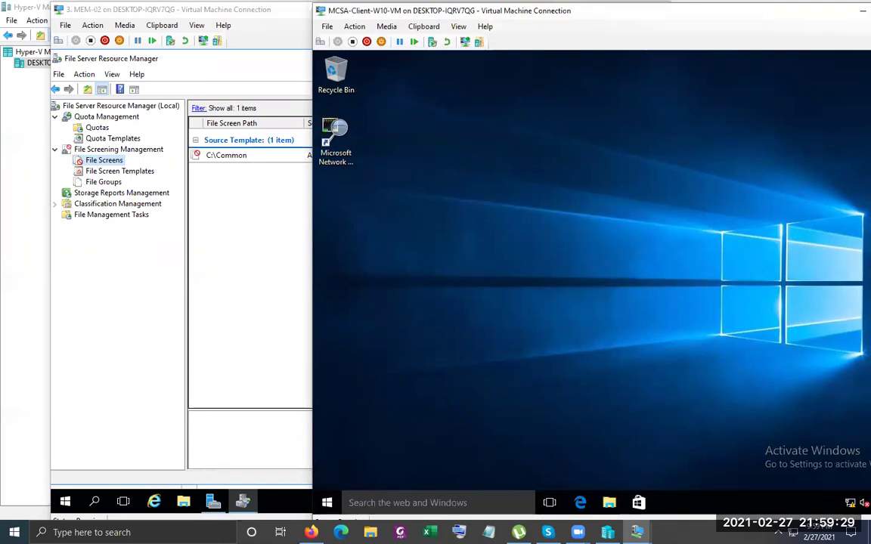
# In File Explorer, search the DVD Drive's D:\sources folder for *.wim files
pyautogui.click(327, 505)
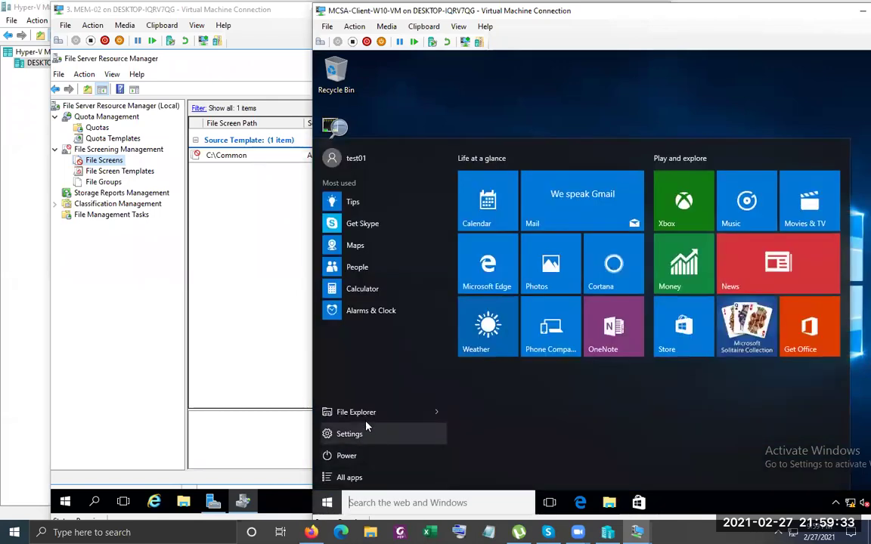
pyautogui.click(367, 422)
pyautogui.click(425, 288)
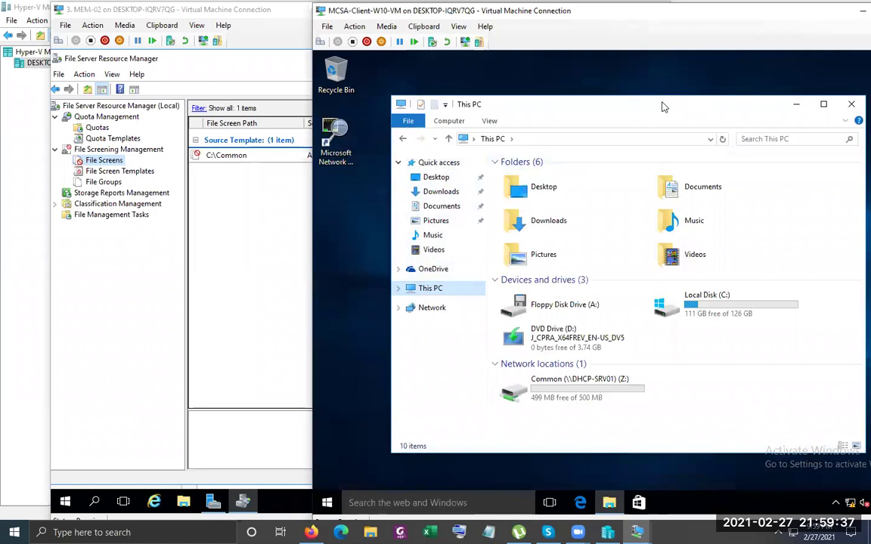
pyautogui.doubleClick(601, 104)
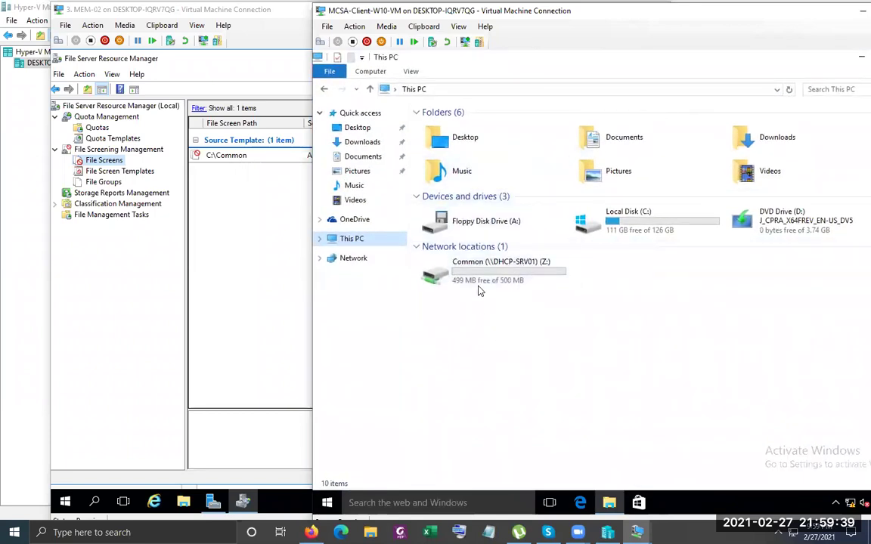
pyautogui.doubleClick(756, 224)
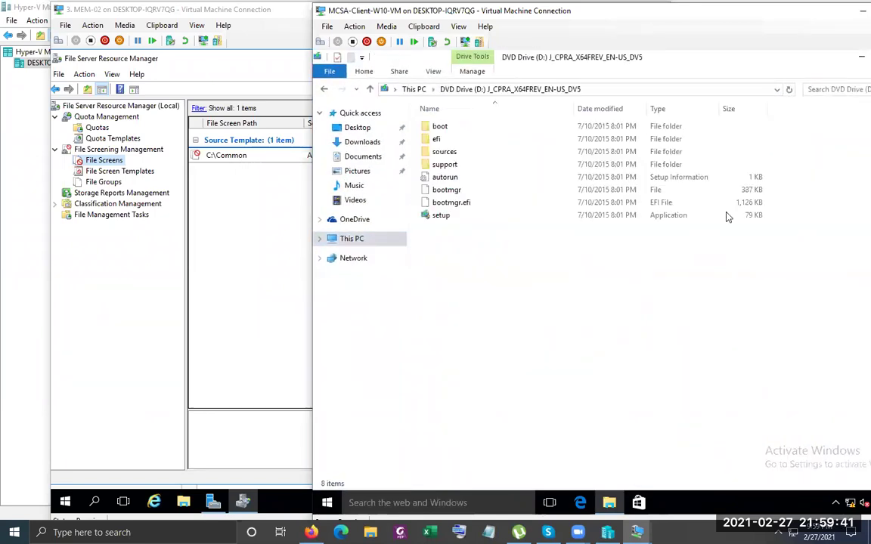
pyautogui.click(450, 154)
pyautogui.doubleClick(451, 156)
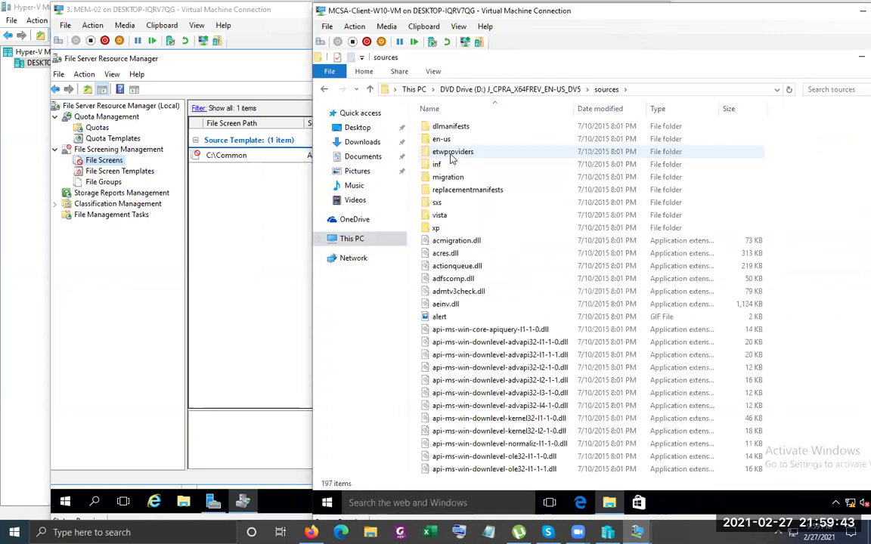
pyautogui.click(848, 90)
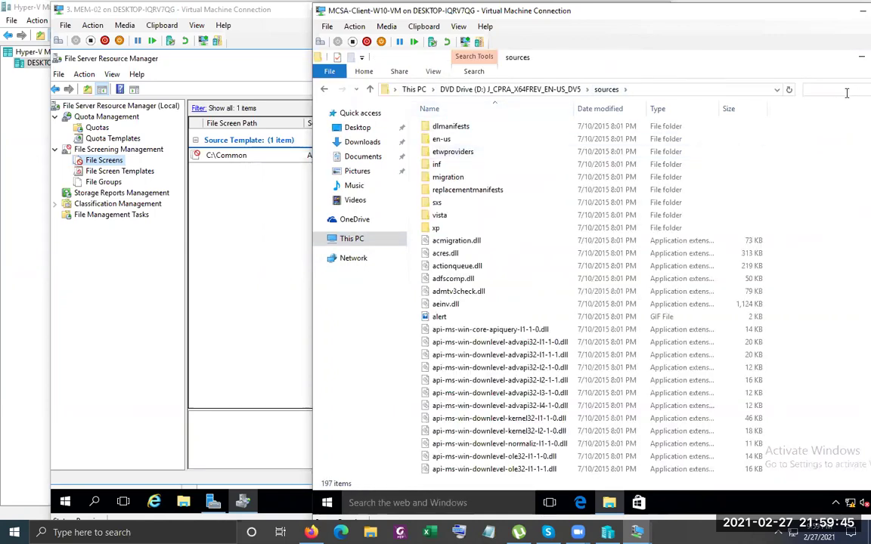
pyautogui.write('*.wim')
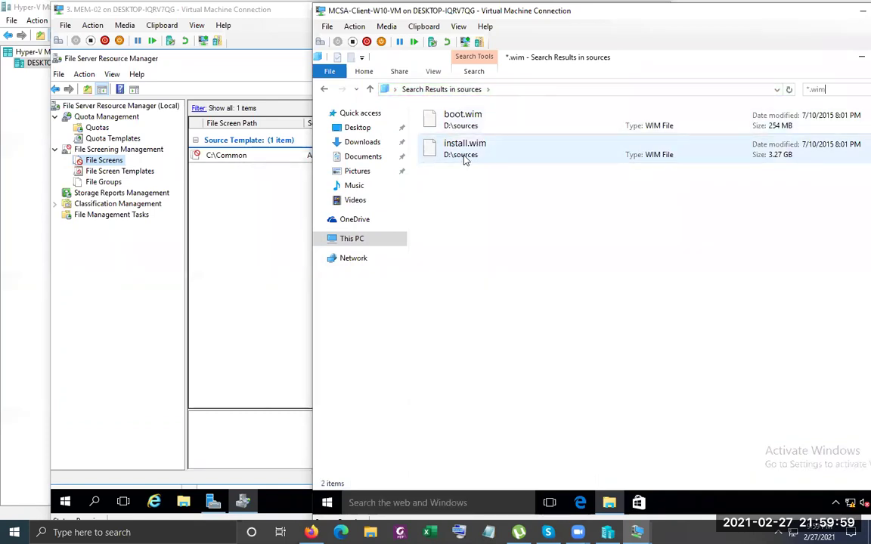
# Copy boot.wim and paste it into Common (Z:), dismissing the Access Denied message
pyautogui.click(488, 128)
pyautogui.rightClick(489, 127)
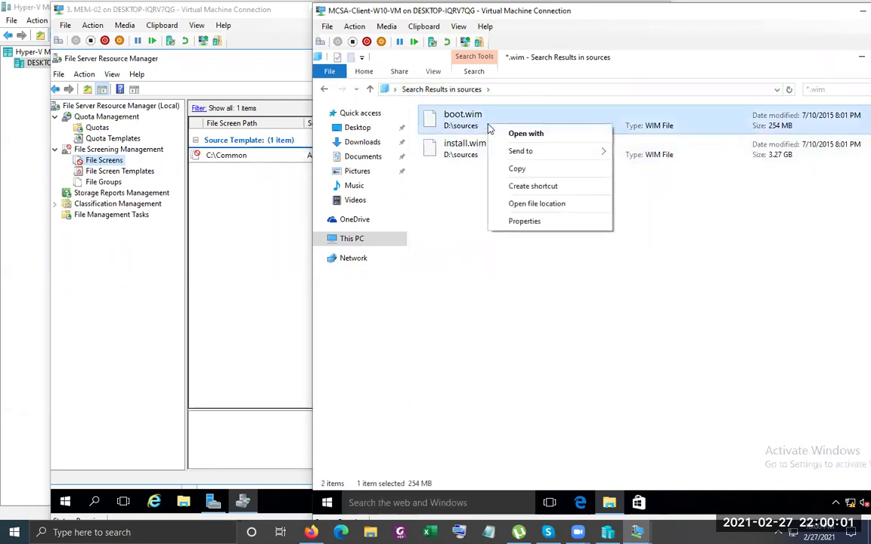
pyautogui.click(528, 173)
pyautogui.click(358, 239)
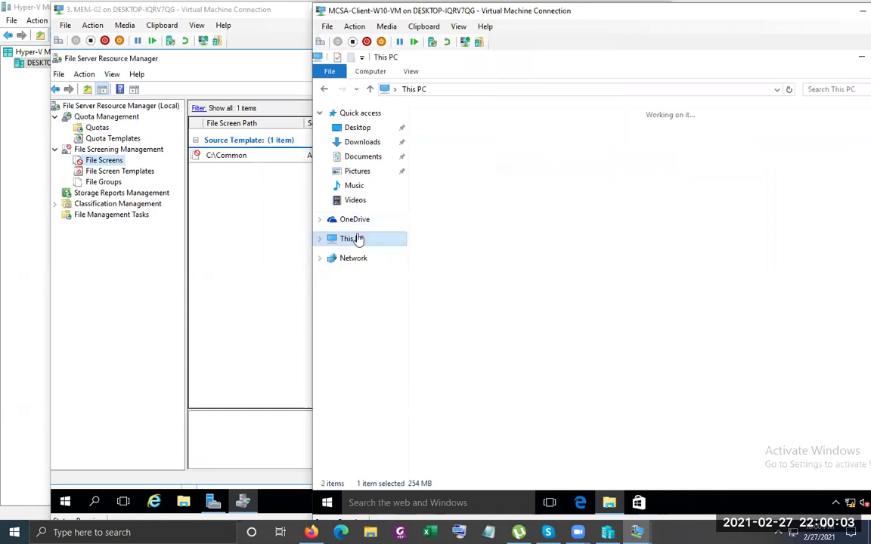
pyautogui.doubleClick(480, 270)
pyautogui.rightClick(472, 219)
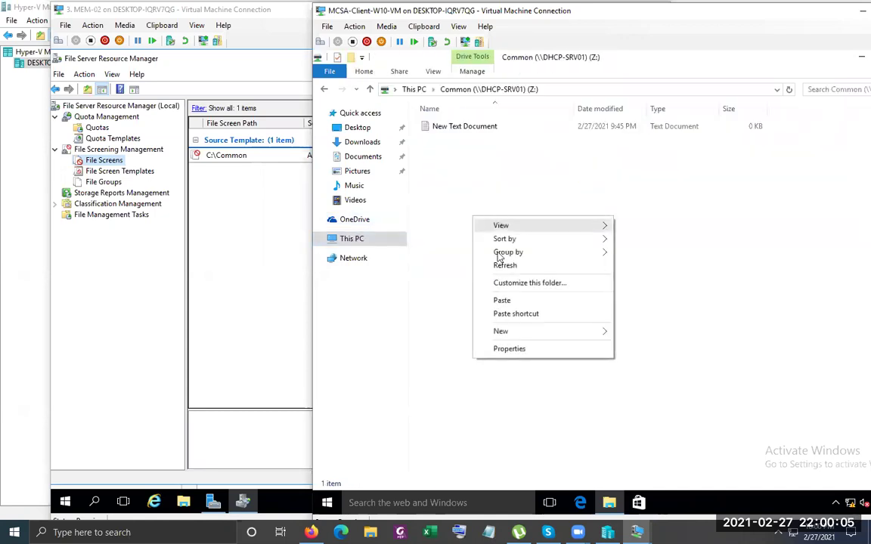
pyautogui.click(521, 301)
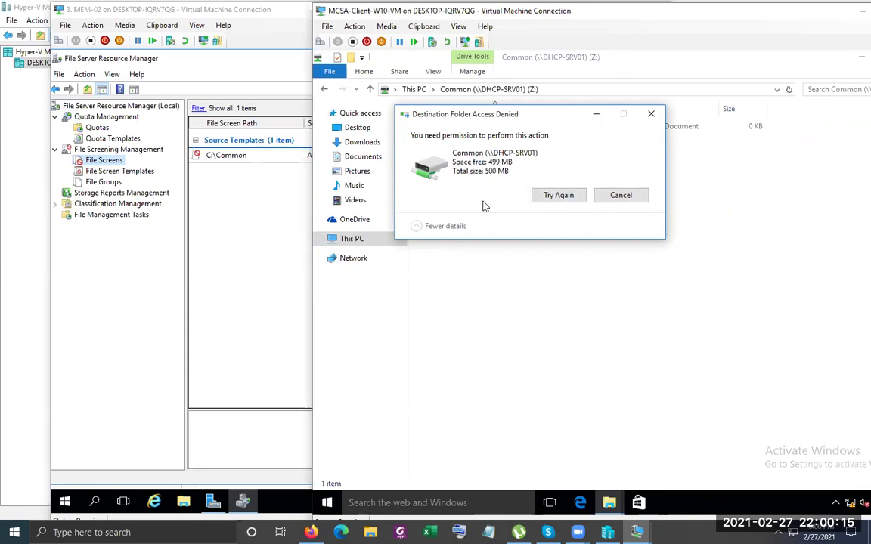
pyautogui.click(624, 202)
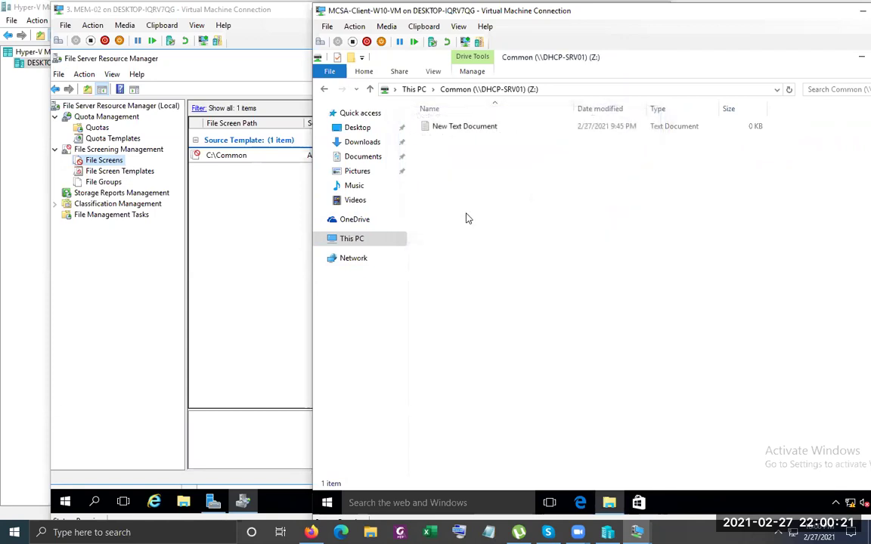
# Delete the C:\Common file screen in File Server Resource Manager
pyautogui.click(232, 155)
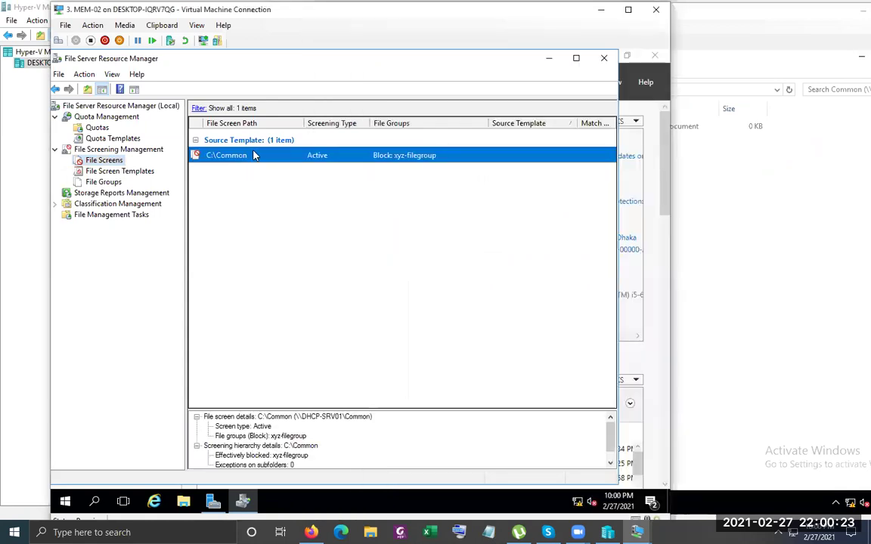
pyautogui.rightClick(255, 155)
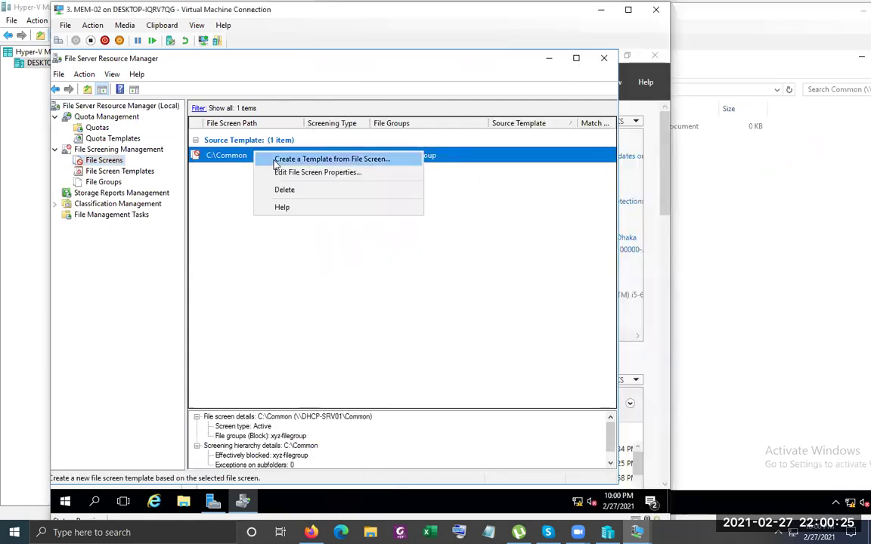
pyautogui.click(299, 188)
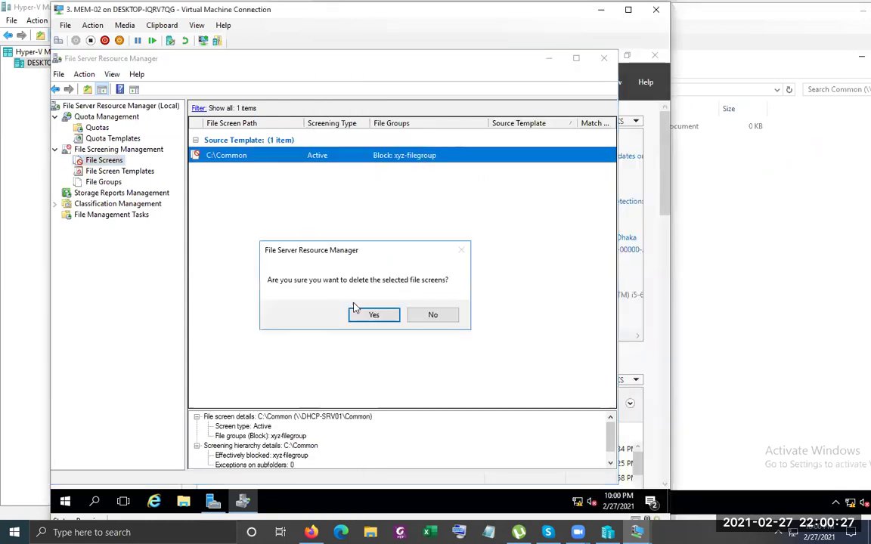
pyautogui.click(374, 314)
pyautogui.click(739, 204)
# Paste boot.wim into Common (Z:) successfully, permanently delete it, and close File Explorer
pyautogui.rightClick(650, 202)
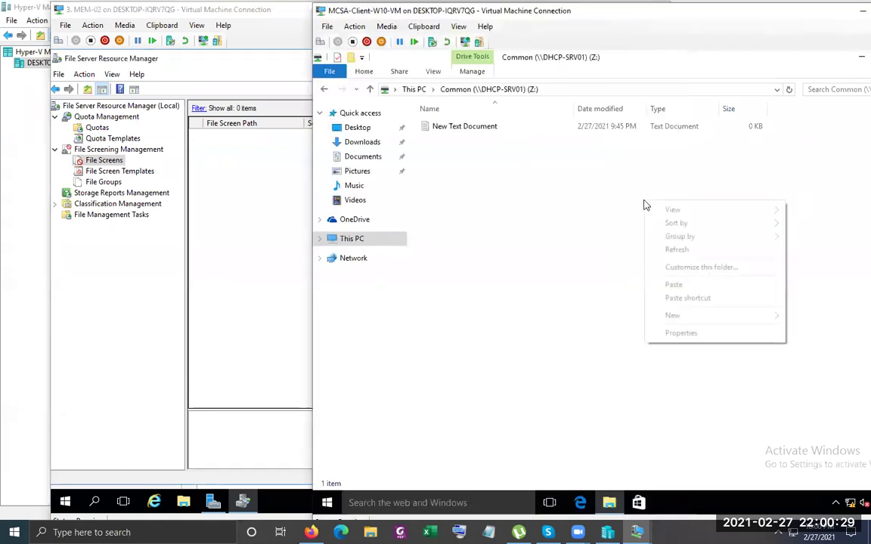
pyautogui.click(704, 287)
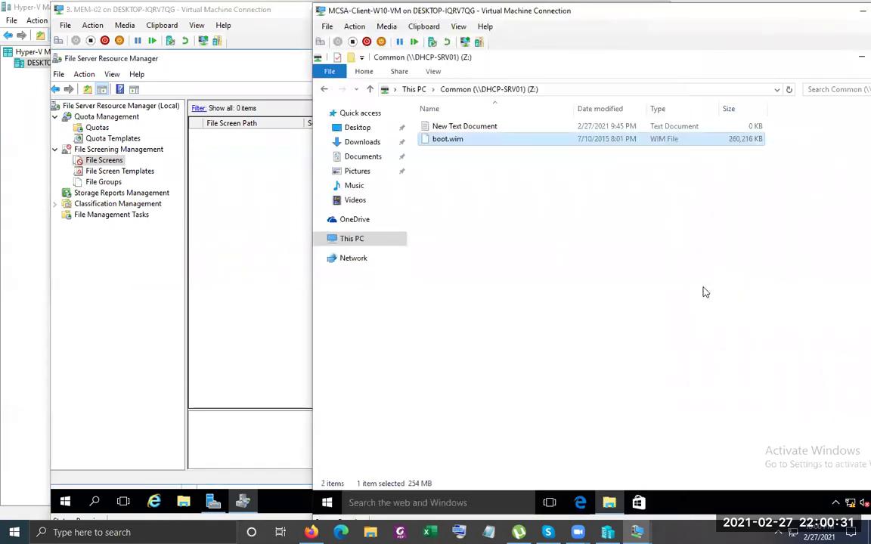
pyautogui.rightClick(446, 142)
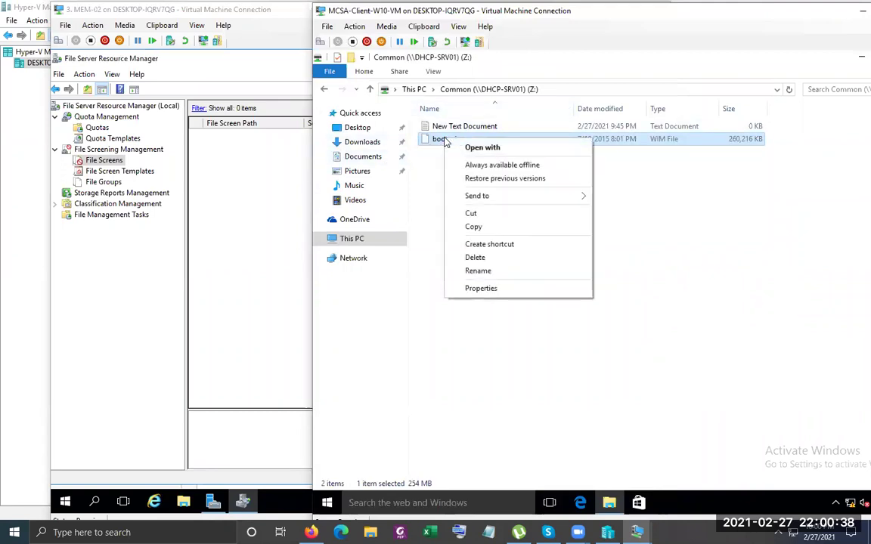
pyautogui.click(498, 260)
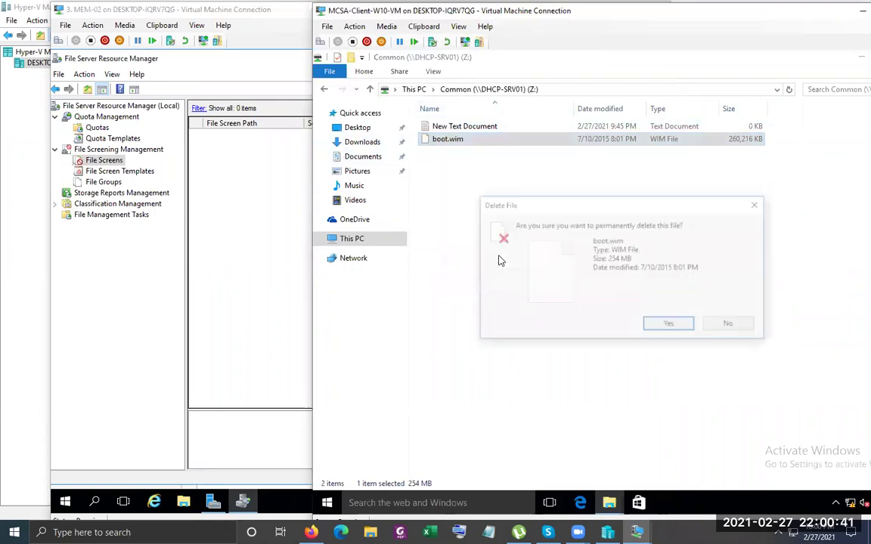
pyautogui.click(668, 324)
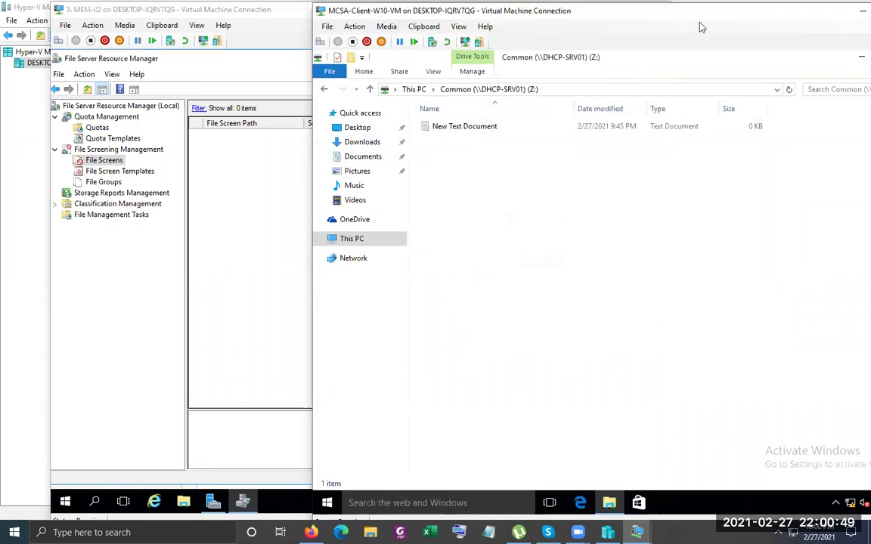
pyautogui.click(724, 64)
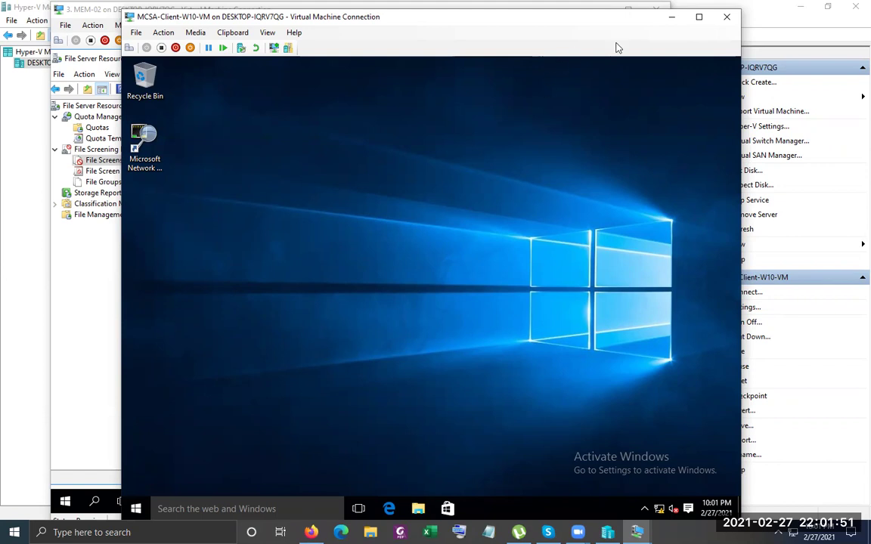
# Close the MCSA-Client, MEM-02 and MEM-01 connections, minimize Hyper-V Manager, and refresh the desktop
pyautogui.click(725, 18)
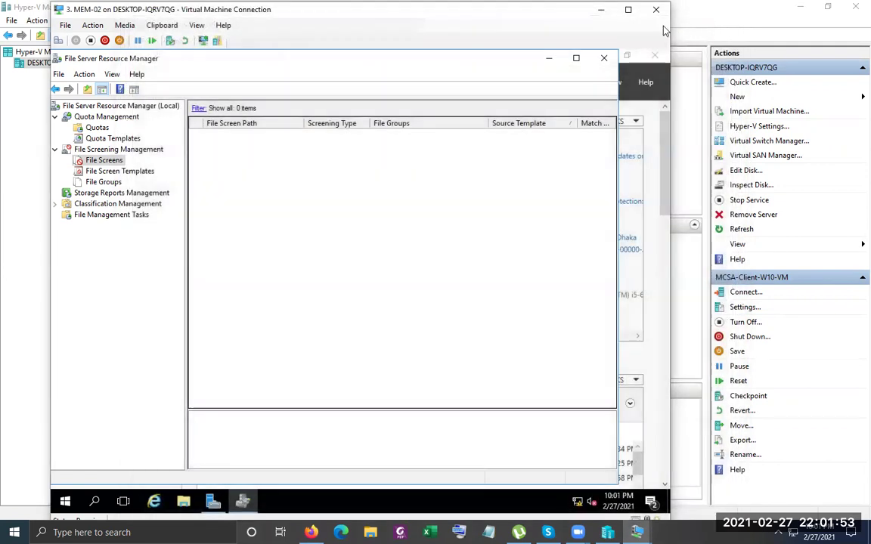
pyautogui.click(652, 11)
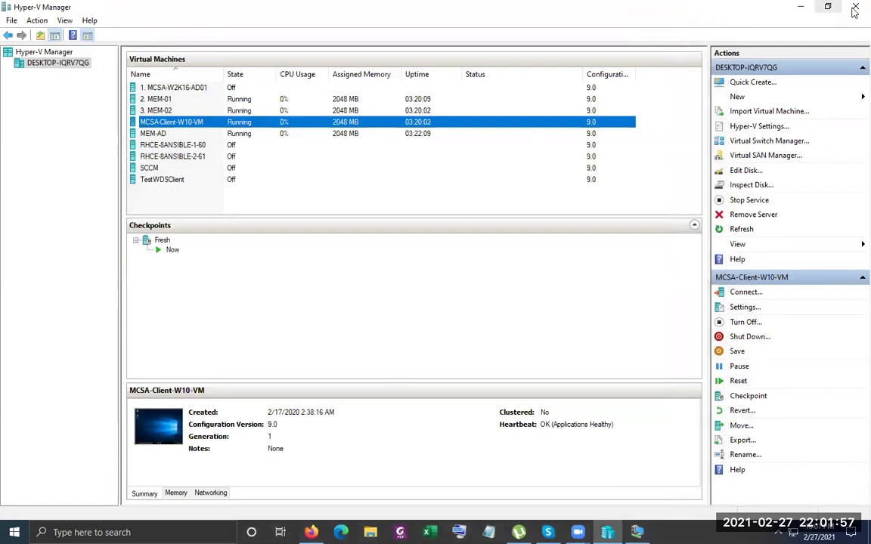
pyautogui.click(801, 6)
pyautogui.click(777, 25)
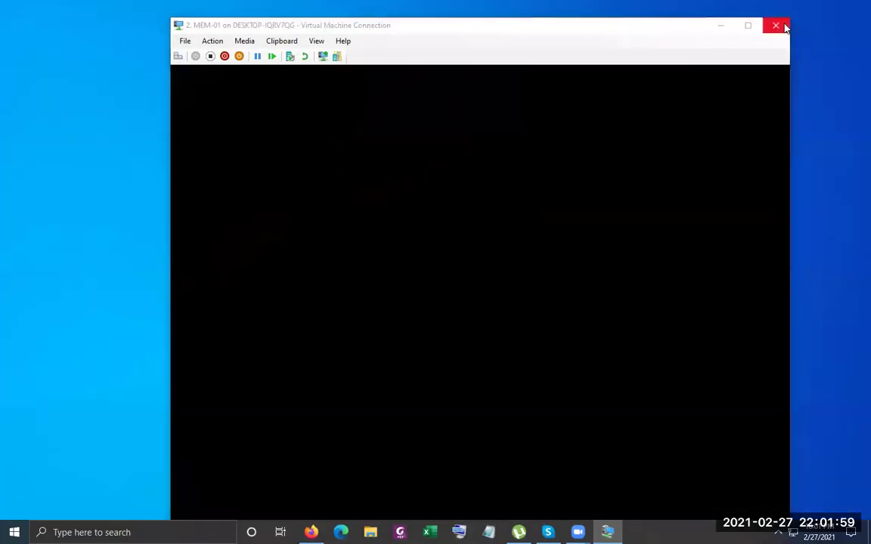
pyautogui.rightClick(453, 140)
pyautogui.click(480, 171)
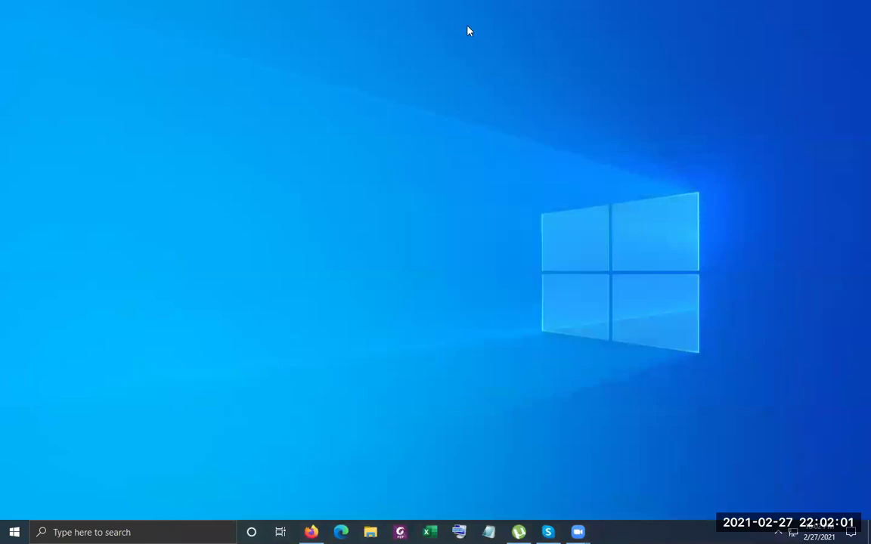